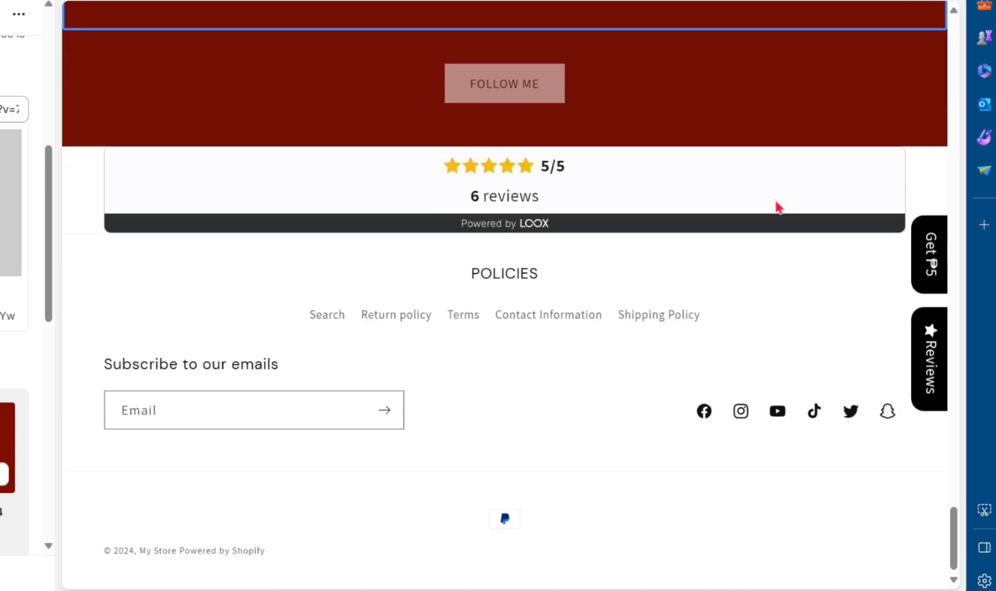
Step: Look through the finished store's home page preview from banner to footer, including the product, feature, feedback and video sections
{"action": "scroll", "coordinate": [778, 207], "scroll_direction": "up", "scroll_amount": 12}
{"action": "scroll", "coordinate": [778, 207], "scroll_direction": "up", "scroll_amount": 15}
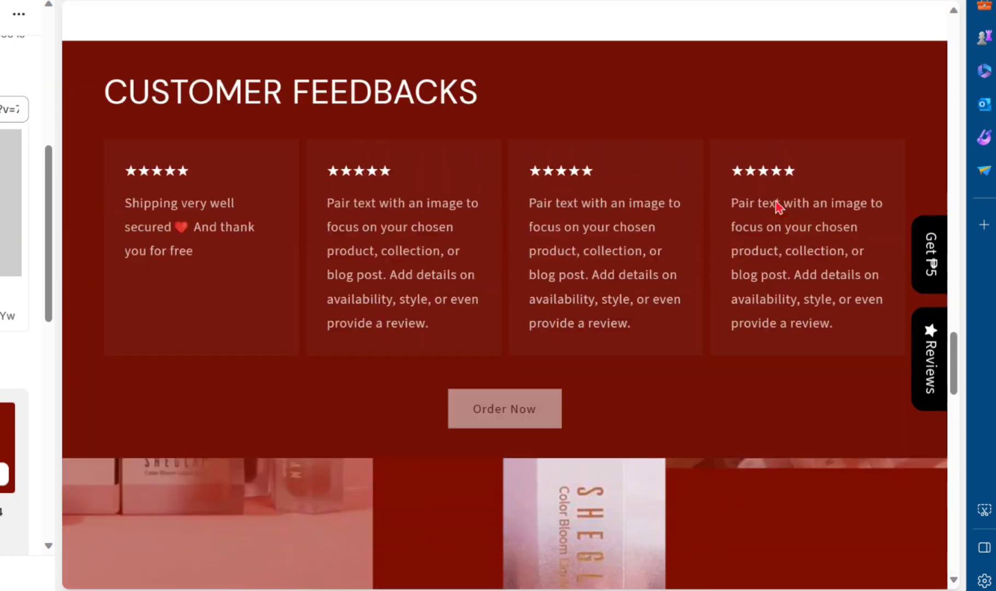
{"action": "scroll", "coordinate": [779, 207], "scroll_direction": "up", "scroll_amount": 10}
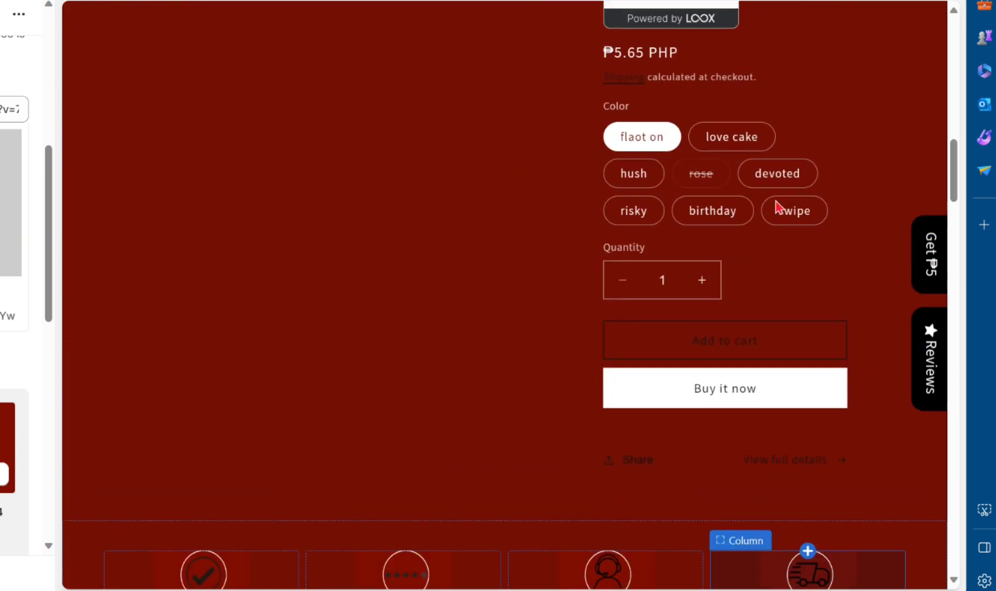
{"action": "scroll", "coordinate": [778, 207], "scroll_direction": "up", "scroll_amount": 2}
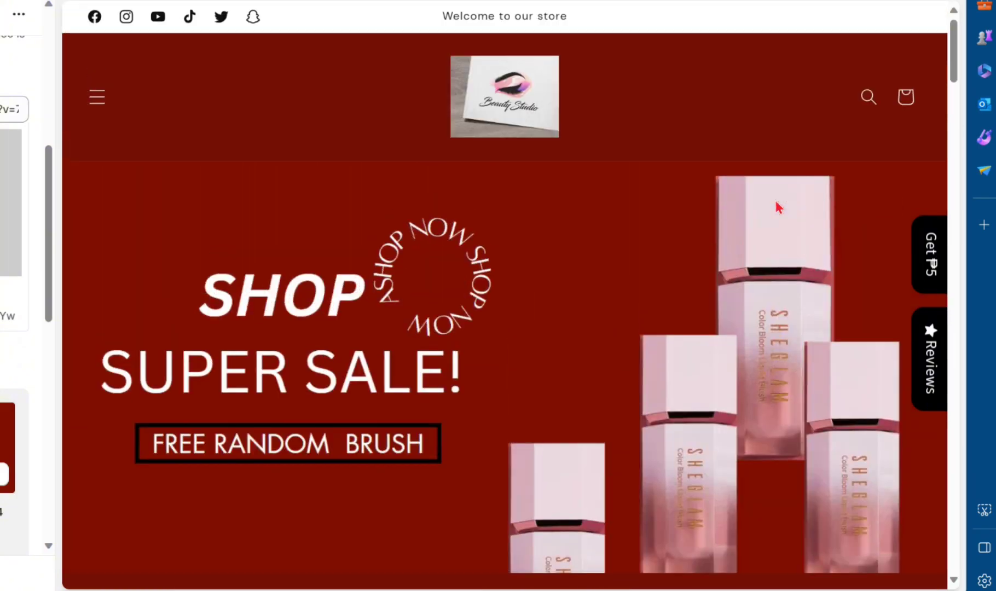
{"action": "scroll", "coordinate": [850, 199], "scroll_direction": "down", "scroll_amount": 2}
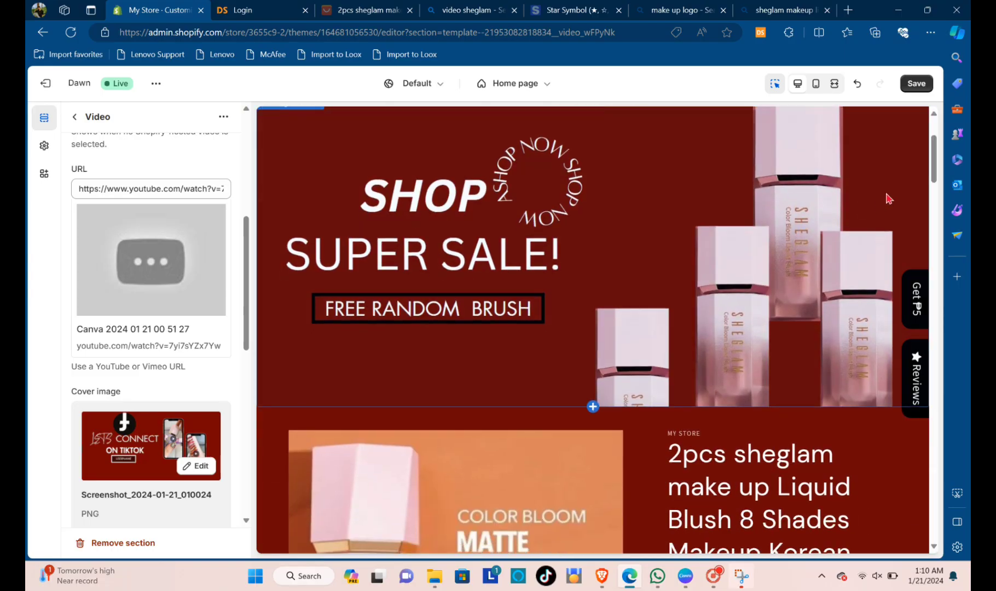
{"action": "scroll", "coordinate": [887, 199], "scroll_direction": "up", "scroll_amount": 2}
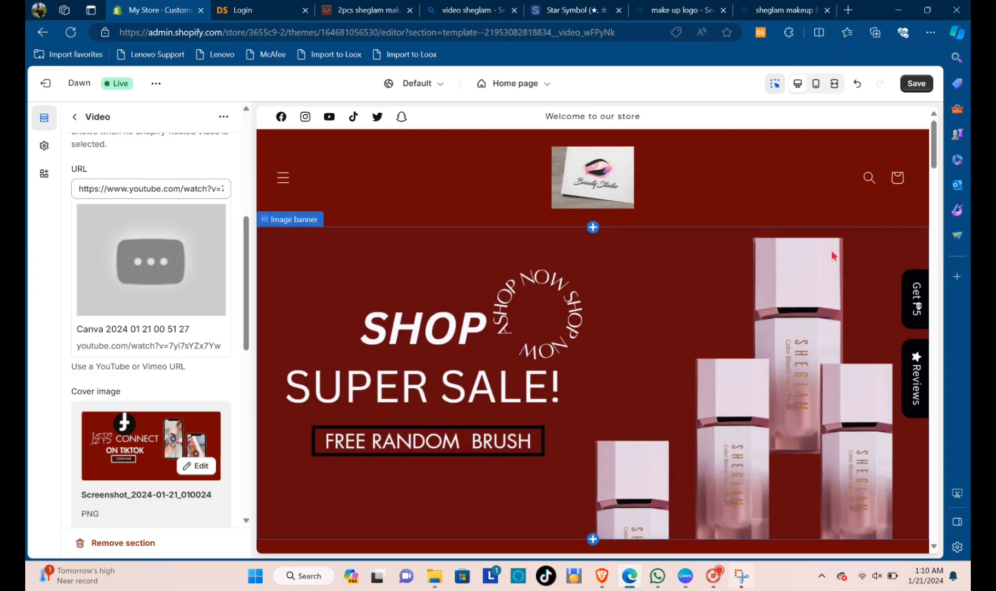
{"action": "scroll", "coordinate": [808, 260], "scroll_direction": "down", "scroll_amount": 5}
{"action": "scroll", "coordinate": [807, 260], "scroll_direction": "down", "scroll_amount": 15}
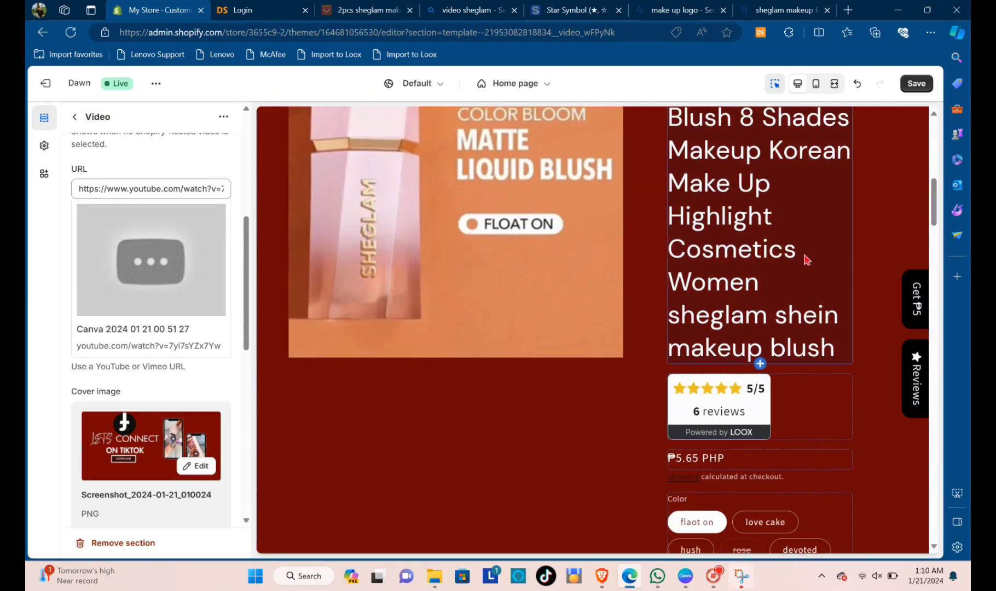
{"action": "scroll", "coordinate": [802, 263], "scroll_direction": "down", "scroll_amount": 15}
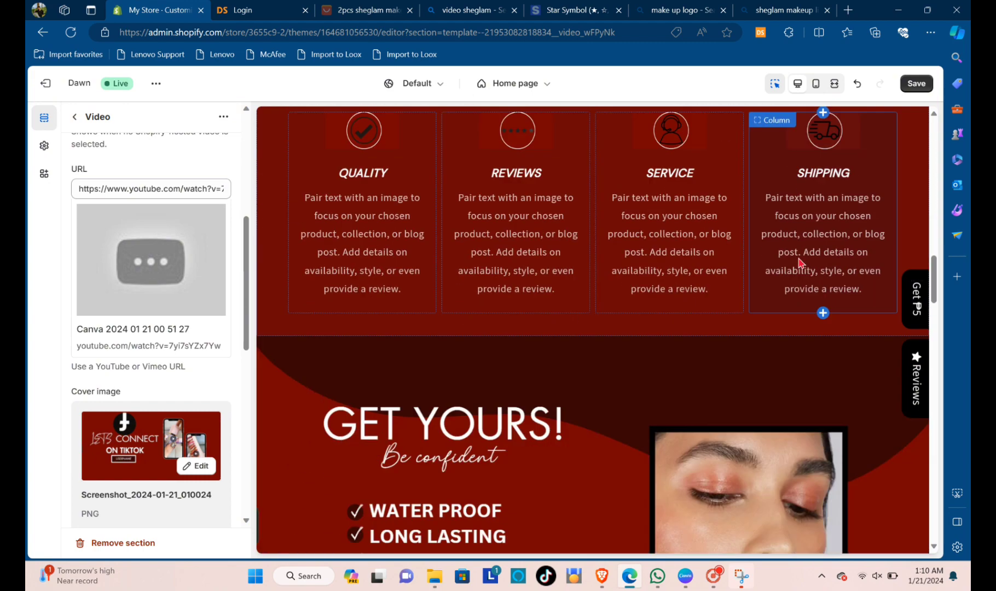
{"action": "scroll", "coordinate": [800, 264], "scroll_direction": "down", "scroll_amount": 15}
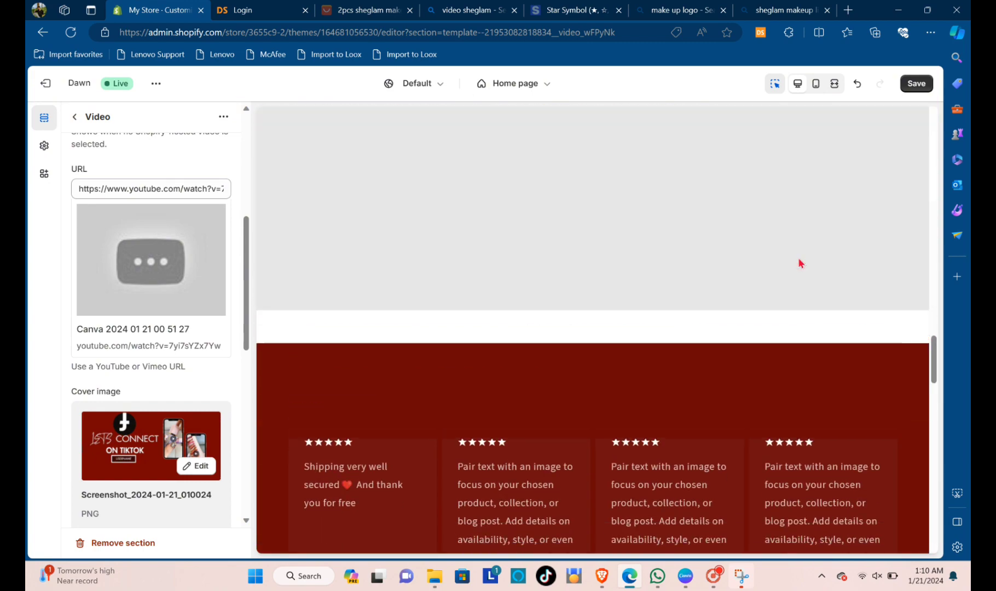
{"action": "scroll", "coordinate": [800, 264], "scroll_direction": "down", "scroll_amount": 15}
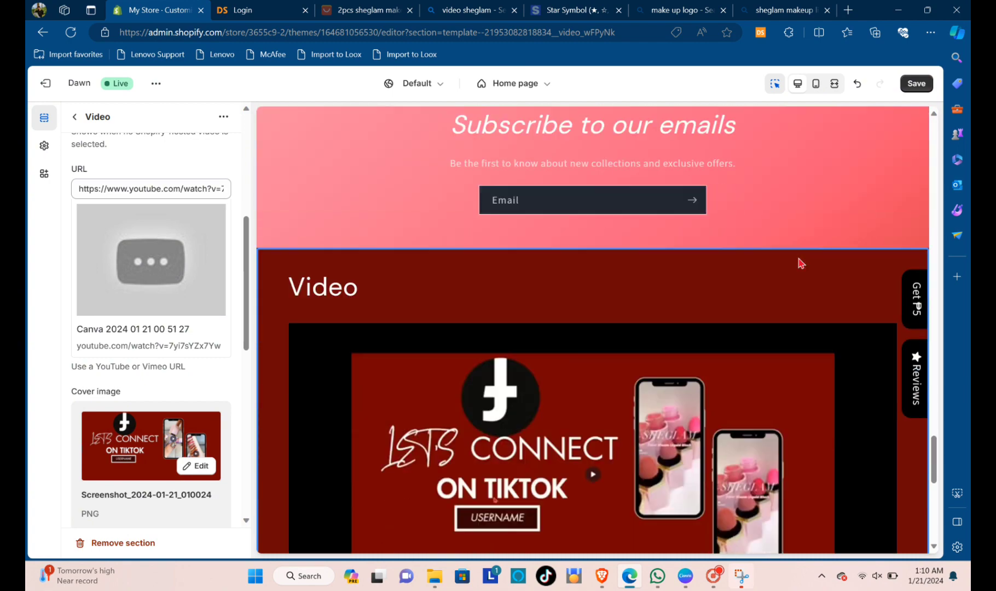
{"action": "scroll", "coordinate": [799, 263], "scroll_direction": "up", "scroll_amount": 10}
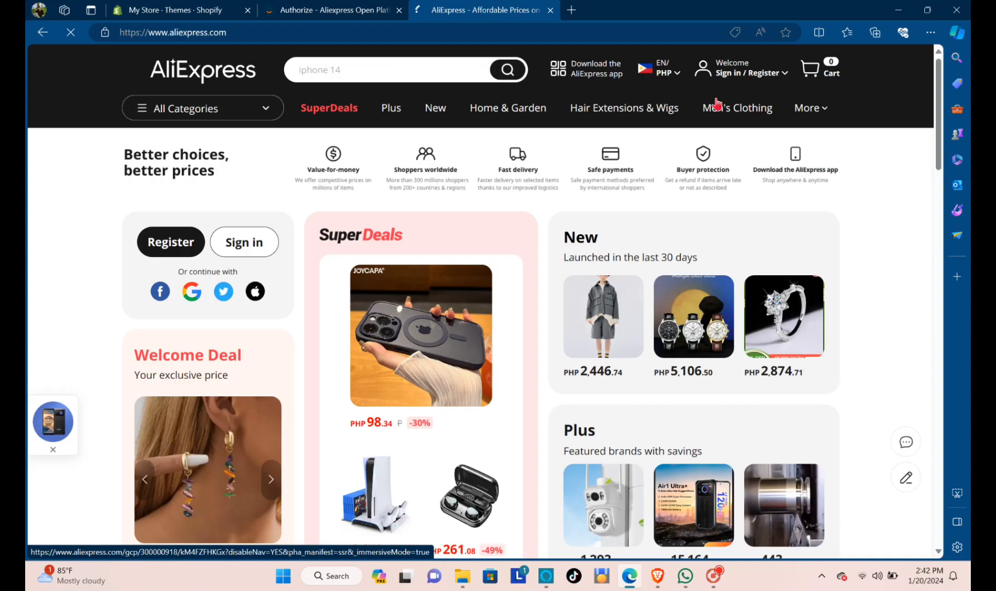
Step: Install the DSers - AliExpress.com Product Importer extension from the Chrome Web Store, allowing extensions from other stores
{"action": "mouse_move", "coordinate": [766, 78]}
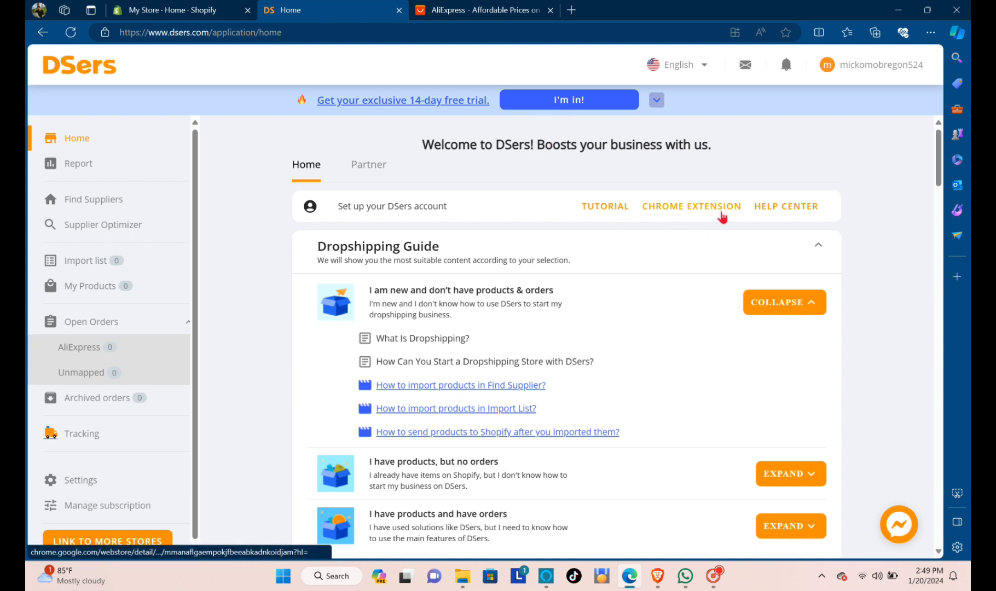
{"action": "left_click", "coordinate": [684, 210]}
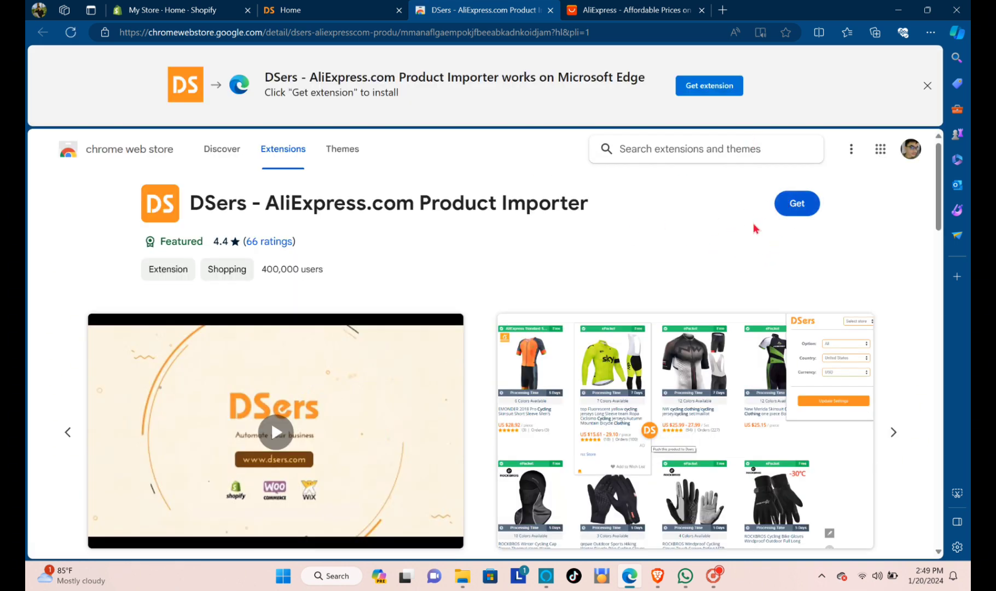
{"action": "left_click", "coordinate": [787, 211]}
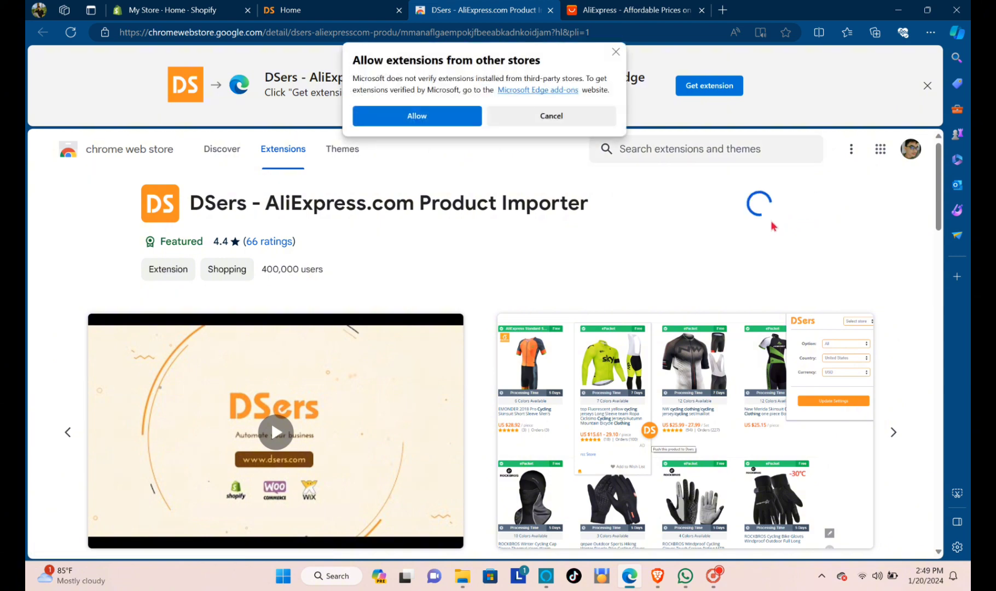
{"action": "left_click", "coordinate": [456, 118]}
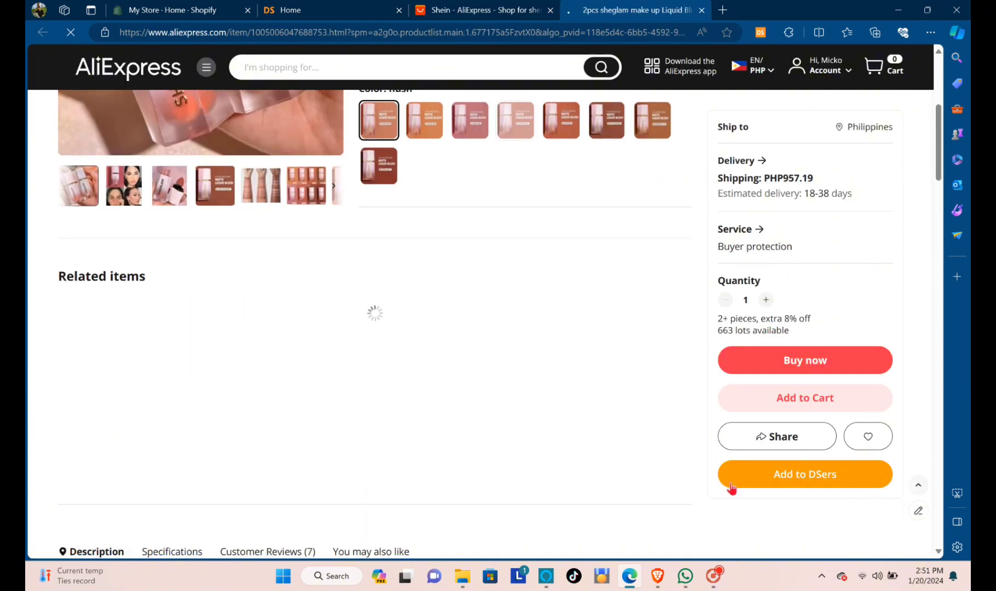
Step: Review the sheglam liquid blush page on AliExpress, and open the import list in DSers
{"action": "scroll", "coordinate": [753, 442], "scroll_direction": "up", "scroll_amount": 5}
{"action": "scroll", "coordinate": [829, 489], "scroll_direction": "down", "scroll_amount": 1}
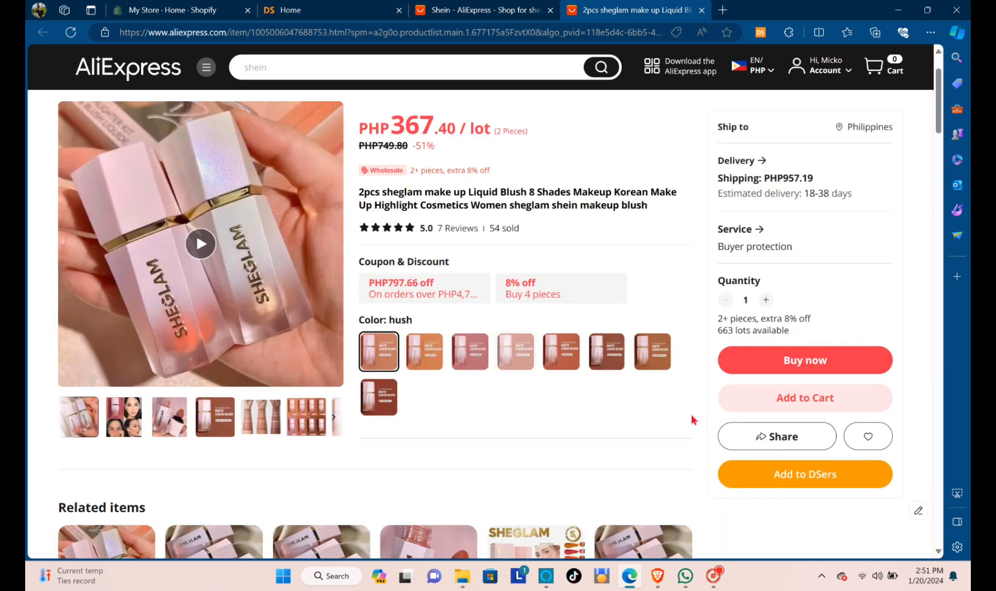
{"action": "left_click", "coordinate": [322, 8]}
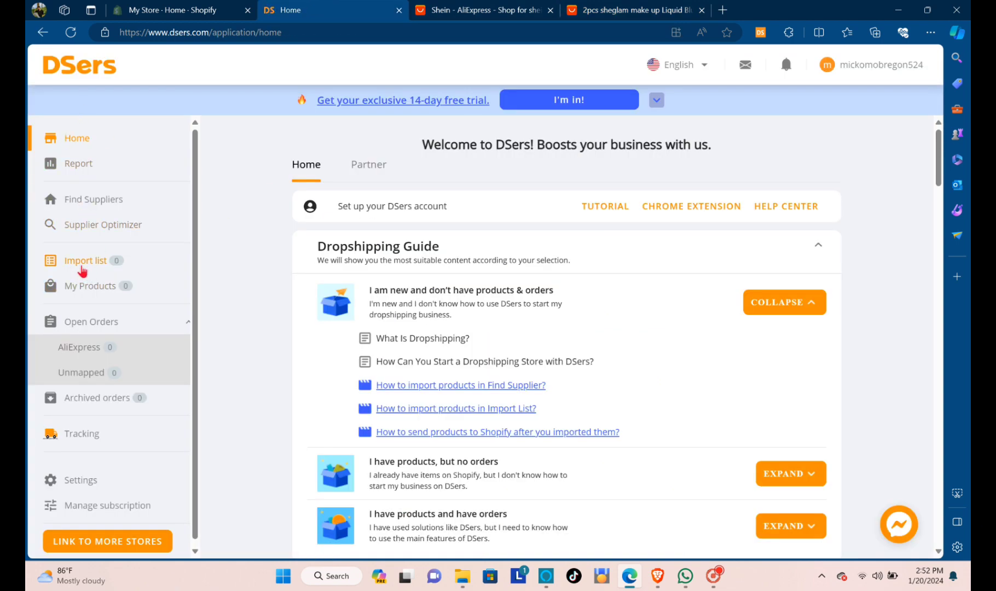
{"action": "left_click", "coordinate": [81, 266]}
{"action": "scroll", "coordinate": [378, 334], "scroll_direction": "down", "scroll_amount": 1}
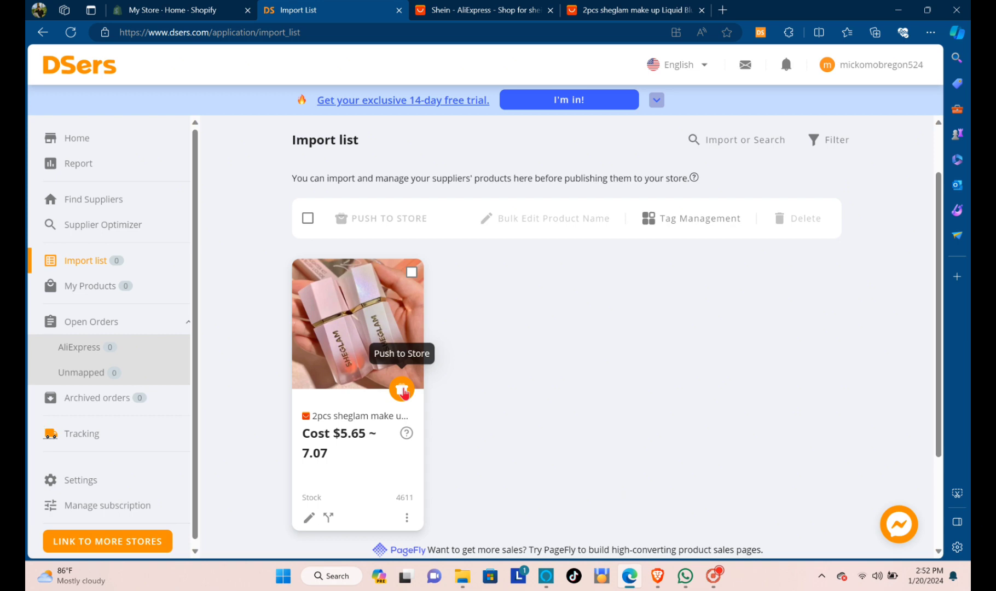
Step: Push the sheglam liquid blush product to store 3655c9-2 with Also publish to Online Store enabled
{"action": "left_click", "coordinate": [403, 390]}
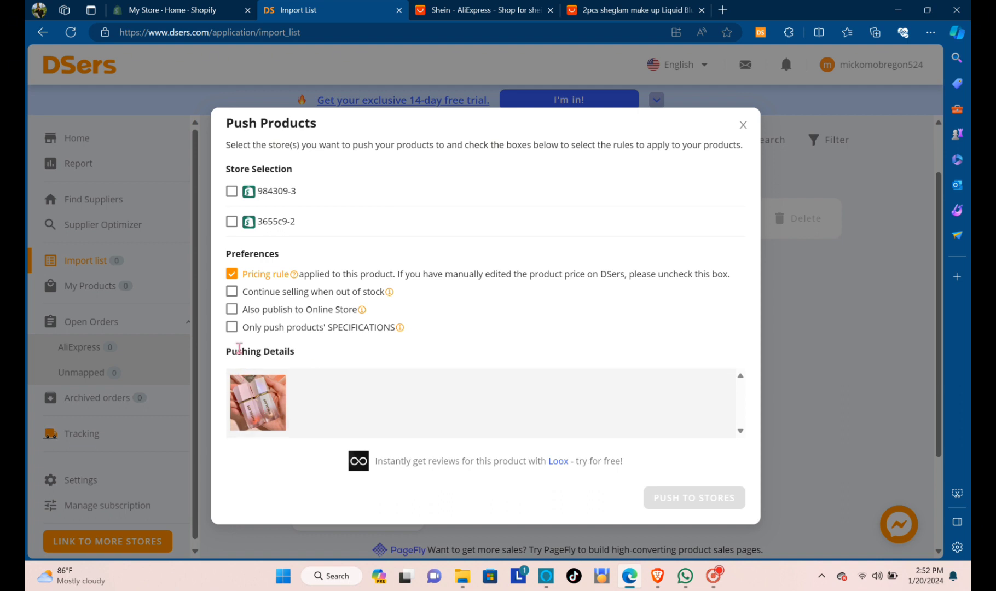
{"action": "left_click", "coordinate": [231, 309]}
{"action": "left_click", "coordinate": [231, 221]}
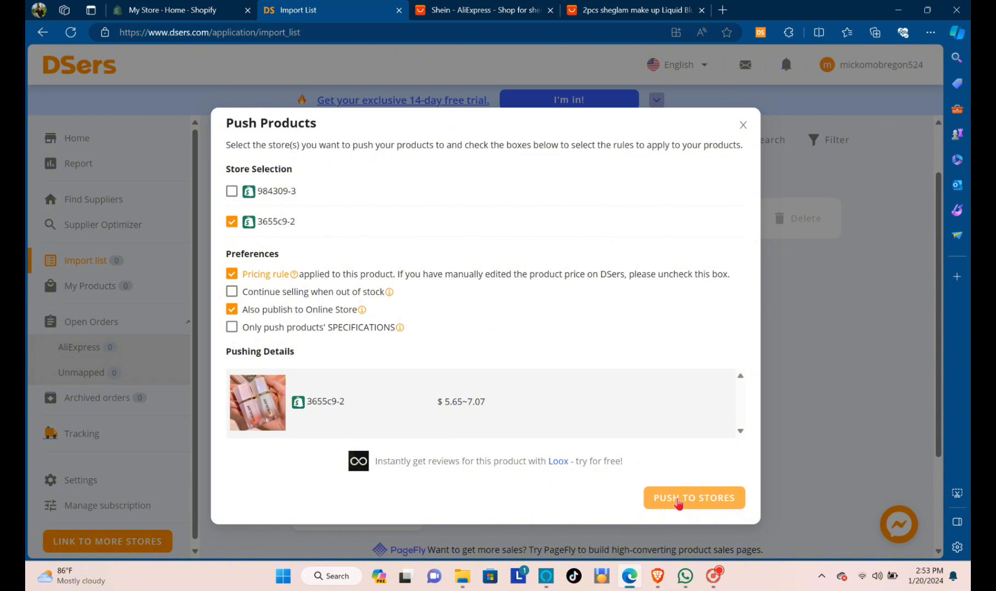
{"action": "left_click", "coordinate": [679, 498]}
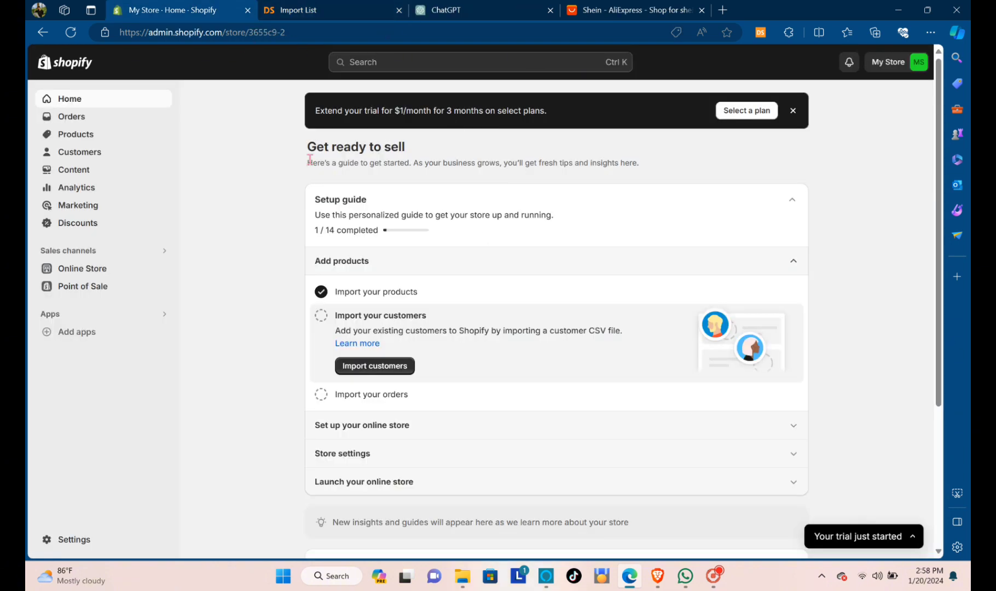
Step: Open the imported sheglam liquid blush product in Shopify and review its description, media and variants
{"action": "left_click", "coordinate": [79, 137]}
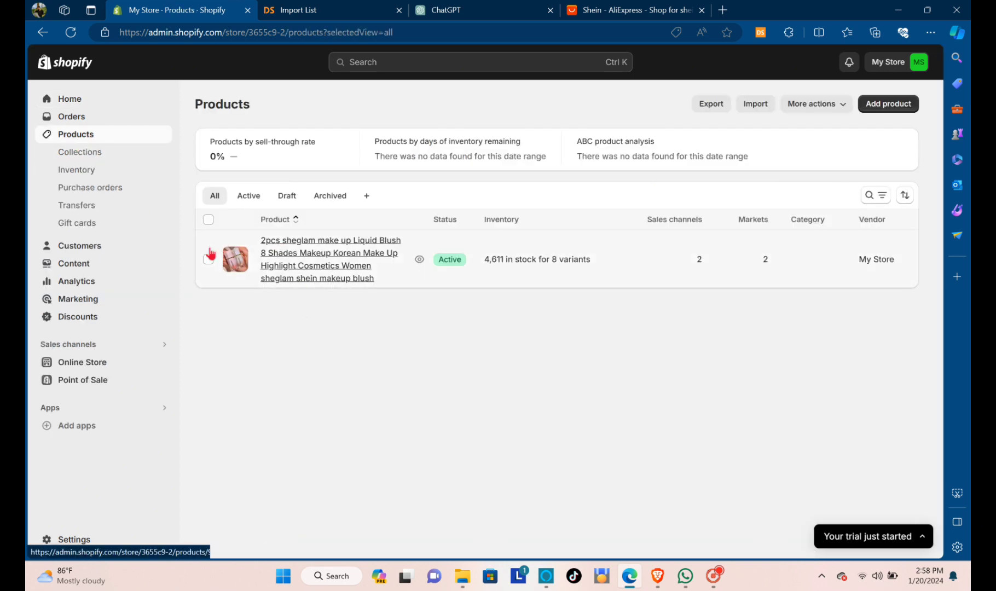
{"action": "left_click", "coordinate": [339, 263]}
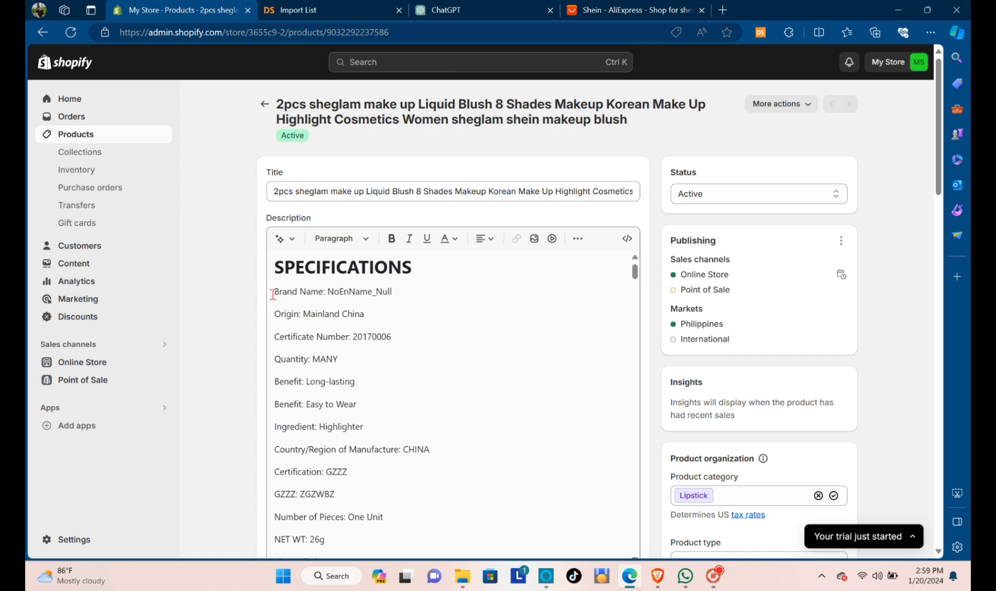
{"action": "left_click_drag", "start_coordinate": [272, 294], "coordinate": [334, 349]}
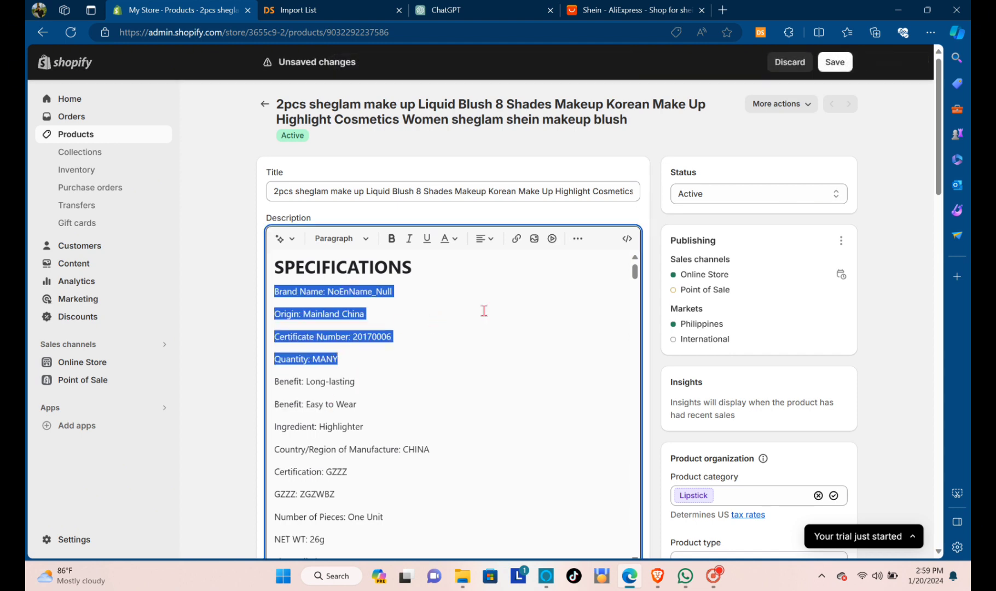
{"action": "scroll", "coordinate": [483, 310], "scroll_direction": "down", "scroll_amount": 5}
{"action": "left_click_drag", "start_coordinate": [938, 186], "coordinate": [965, 309]}
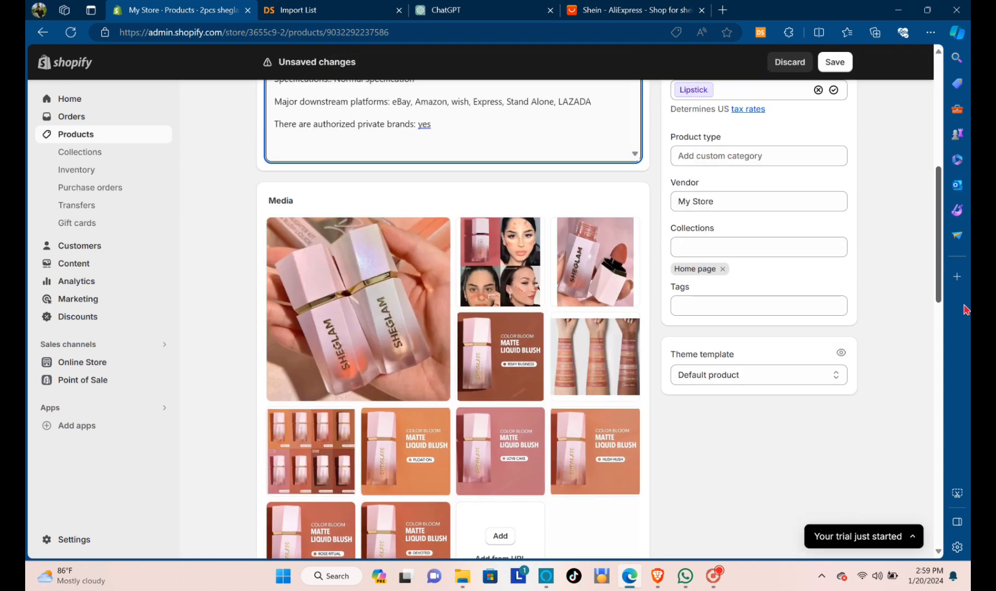
{"action": "scroll", "coordinate": [932, 435], "scroll_direction": "down", "scroll_amount": 15}
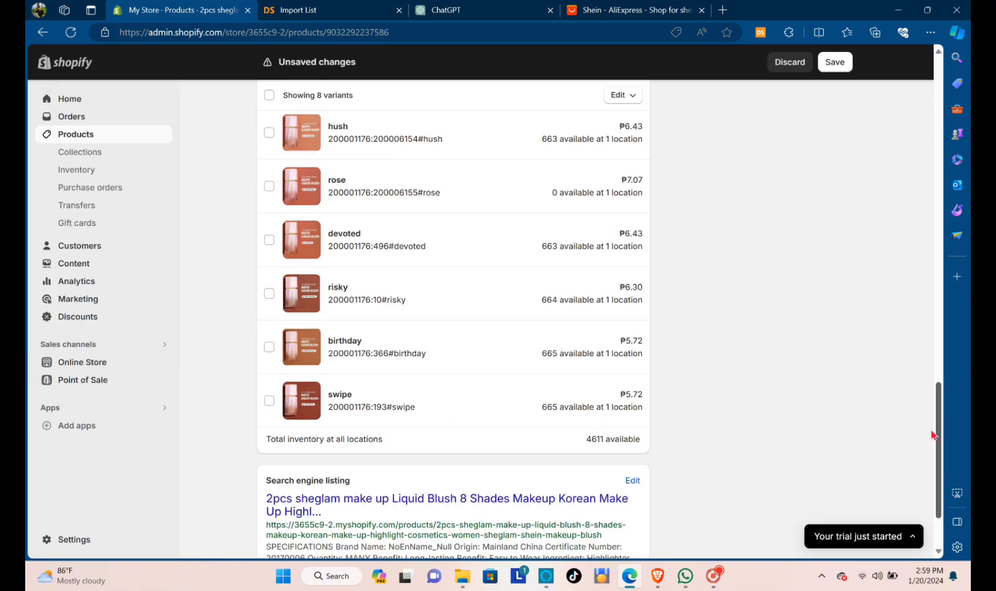
{"action": "scroll", "coordinate": [882, 191], "scroll_direction": "up", "scroll_amount": 15}
{"action": "scroll", "coordinate": [493, 289], "scroll_direction": "up", "scroll_amount": 6}
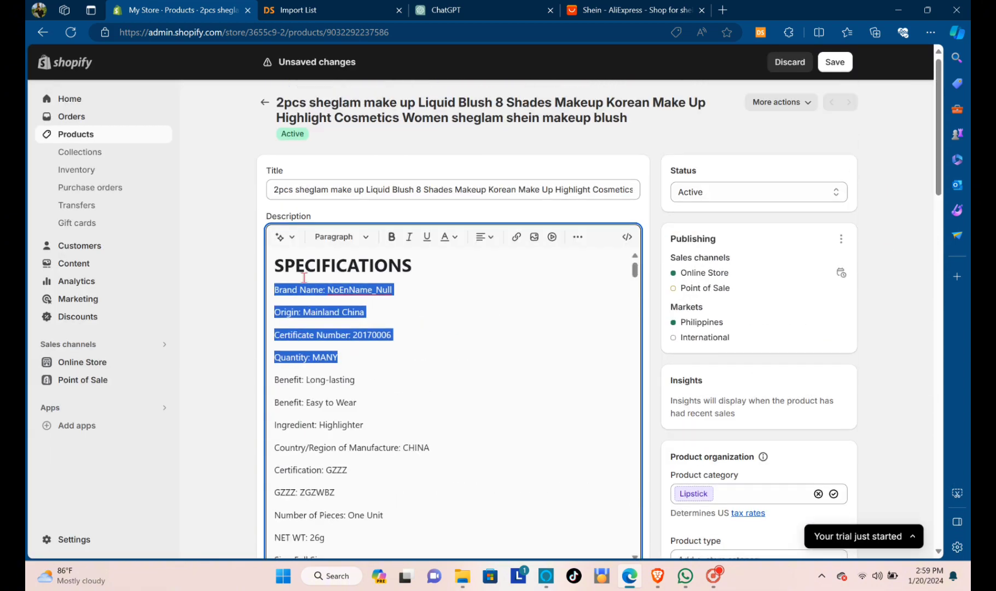
Step: Center-align the description's specification lines from Brand Name through Model
{"action": "left_click", "coordinate": [275, 294]}
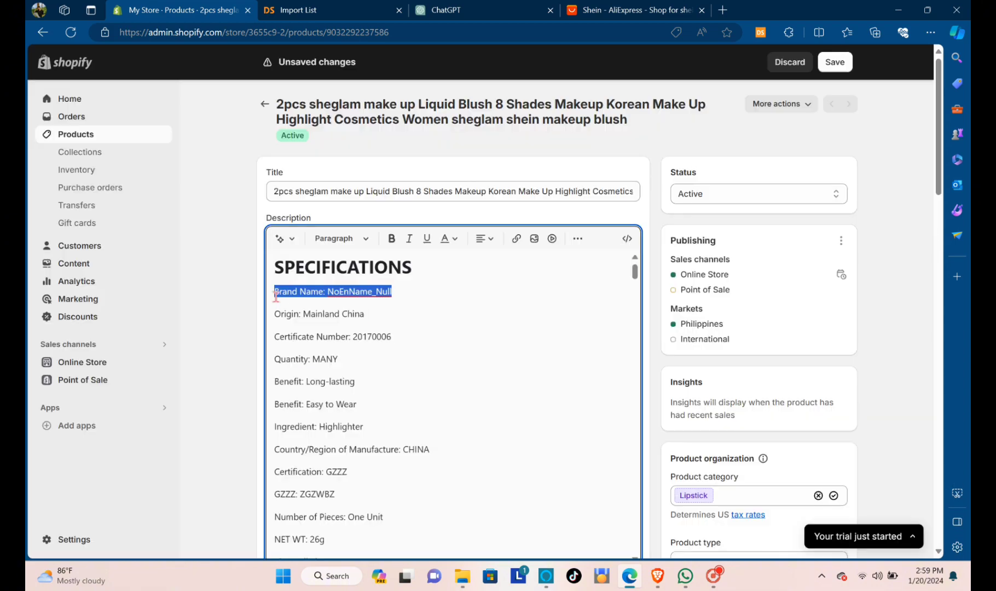
{"action": "left_click_drag", "start_coordinate": [274, 292], "coordinate": [385, 515]}
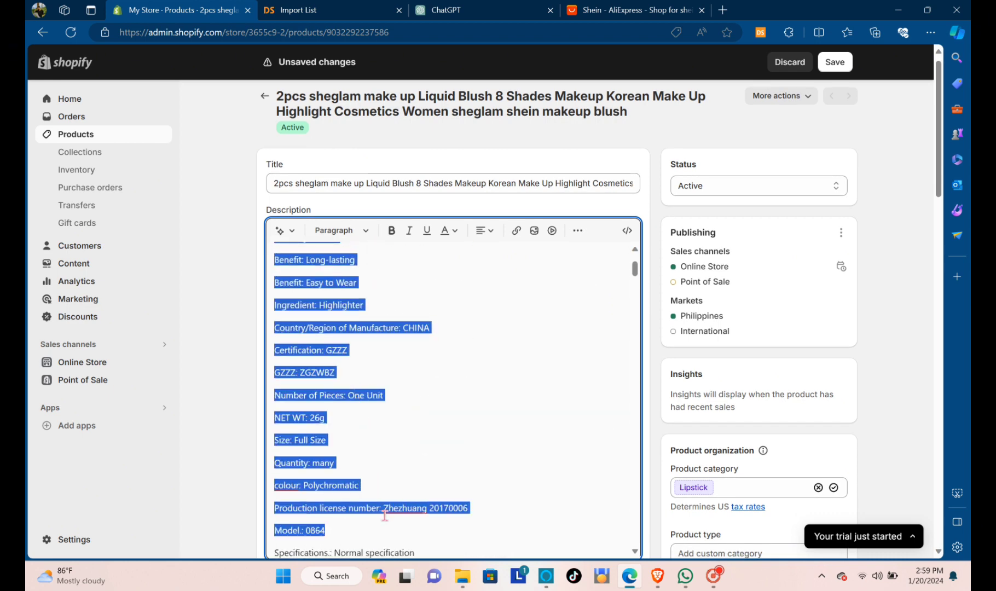
{"action": "left_click", "coordinate": [490, 234]}
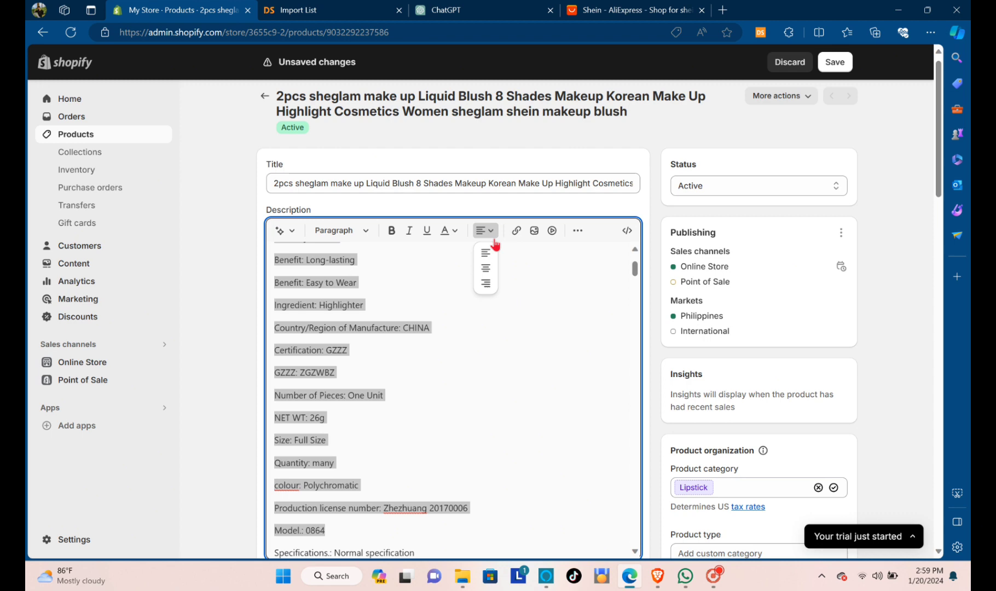
{"action": "left_click", "coordinate": [485, 268]}
{"action": "scroll", "coordinate": [460, 361], "scroll_direction": "up", "scroll_amount": 1}
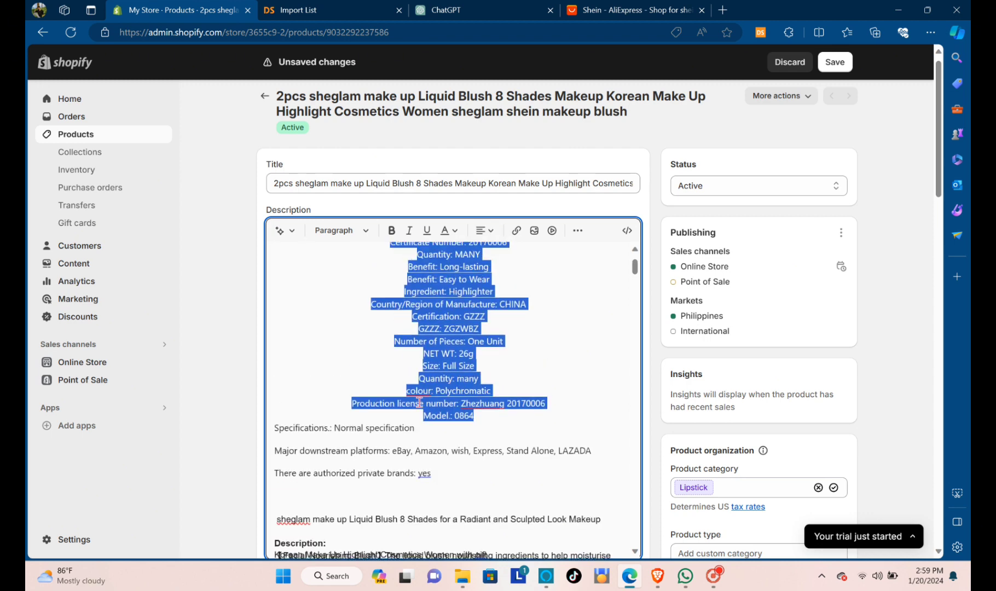
Step: Examine the remaining text and images of the product description, and check the open ChatGPT page
{"action": "scroll", "coordinate": [383, 366], "scroll_direction": "down", "scroll_amount": 4}
{"action": "left_click", "coordinate": [273, 357]}
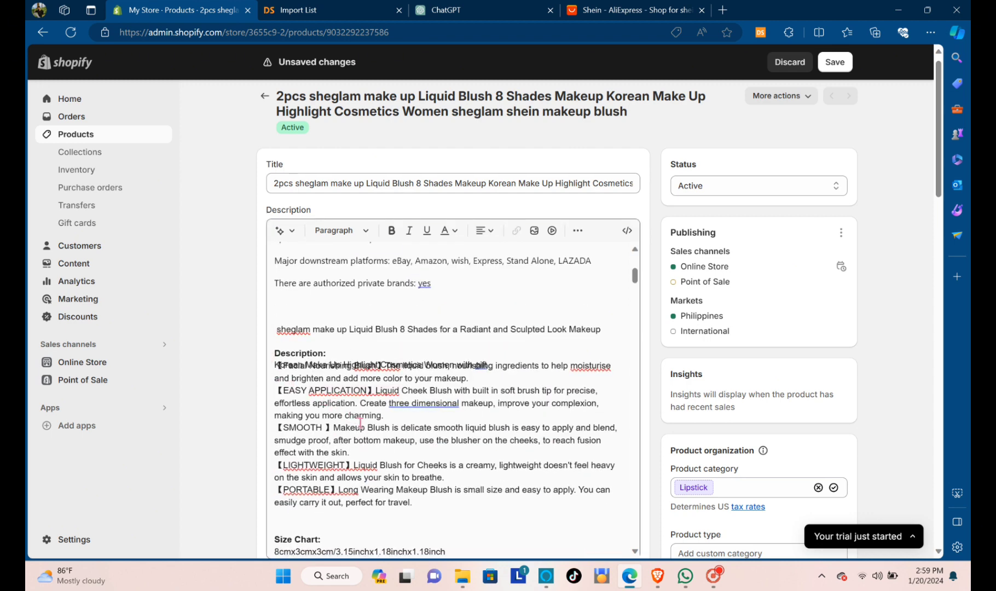
{"action": "left_click", "coordinate": [438, 10]}
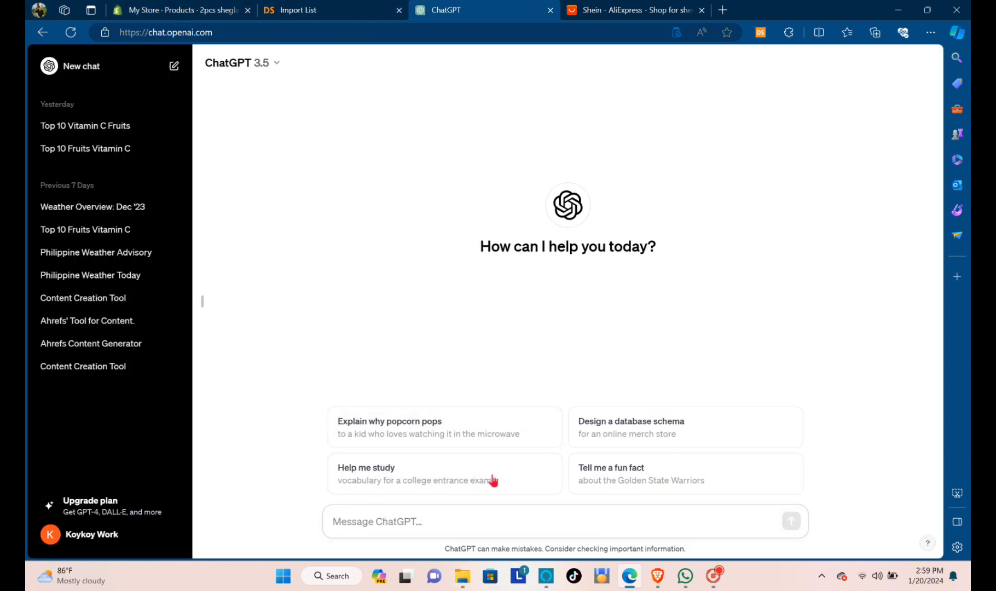
{"action": "left_click", "coordinate": [208, 8]}
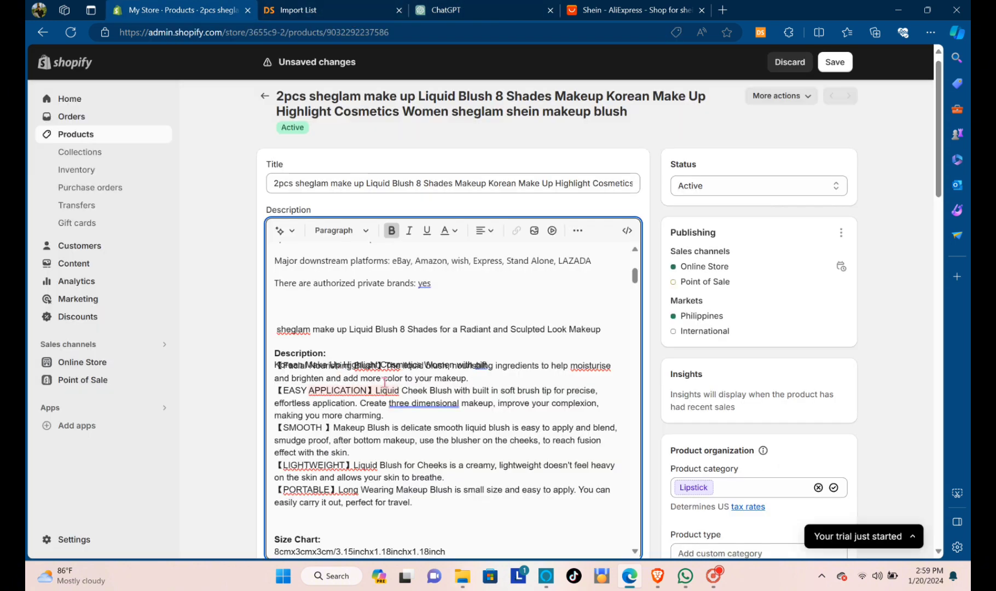
{"action": "scroll", "coordinate": [417, 416], "scroll_direction": "down", "scroll_amount": 10}
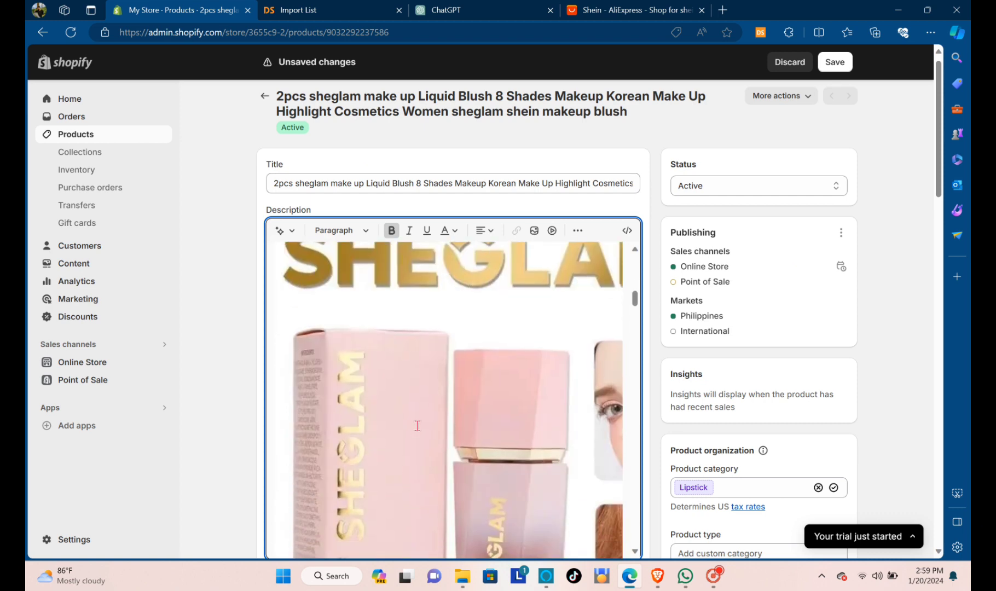
Step: Reorder the product media so the arm swatches image comes before the Risky Business shade image
{"action": "scroll", "coordinate": [401, 528], "scroll_direction": "down", "scroll_amount": 10}
{"action": "left_click_drag", "start_coordinate": [502, 280], "coordinate": [508, 405]}
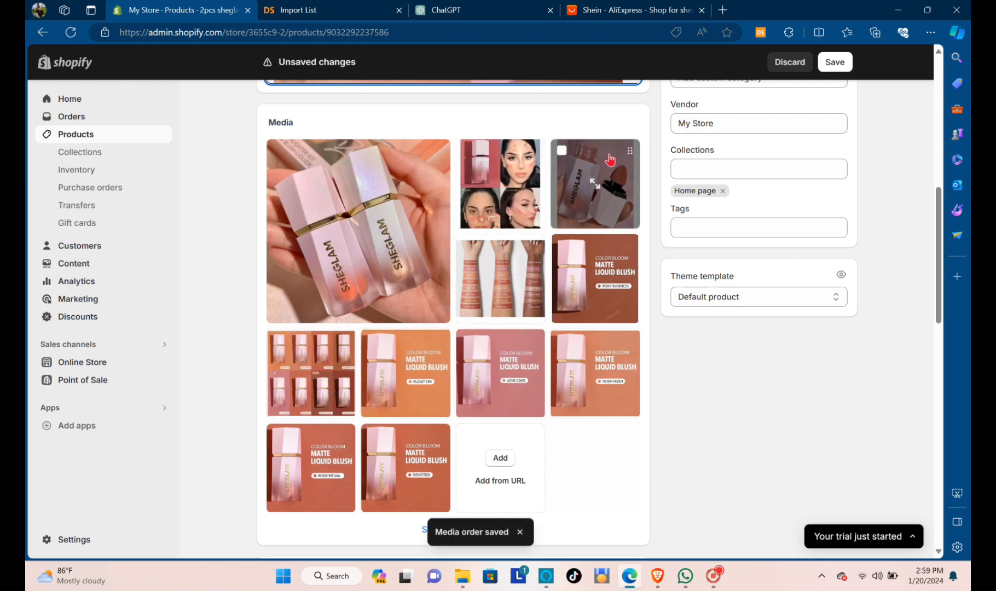
Step: Delete the third product media image, showing the opened blush tube with its applicator
{"action": "left_click", "coordinate": [632, 160]}
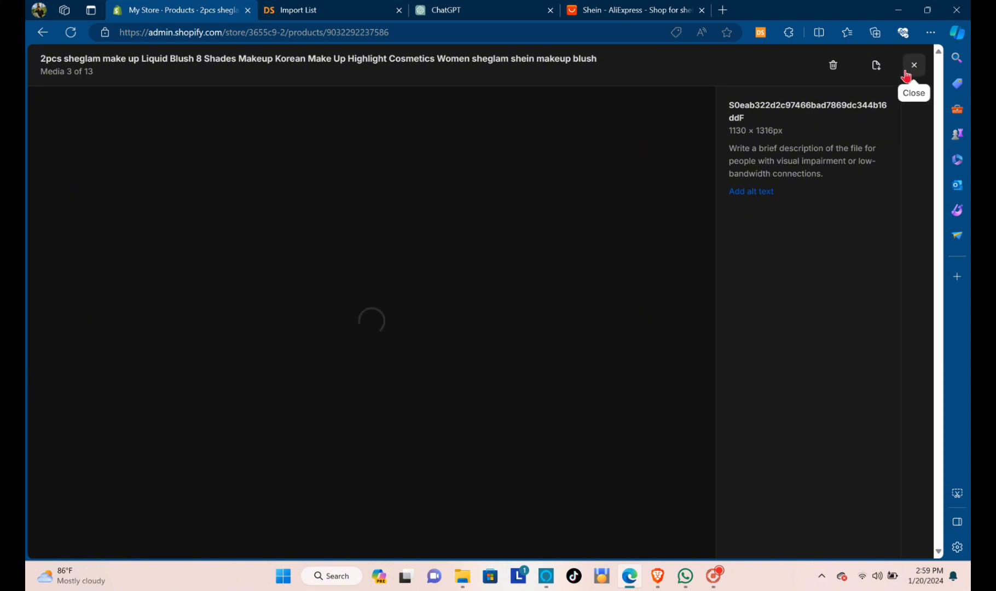
{"action": "left_click", "coordinate": [828, 76]}
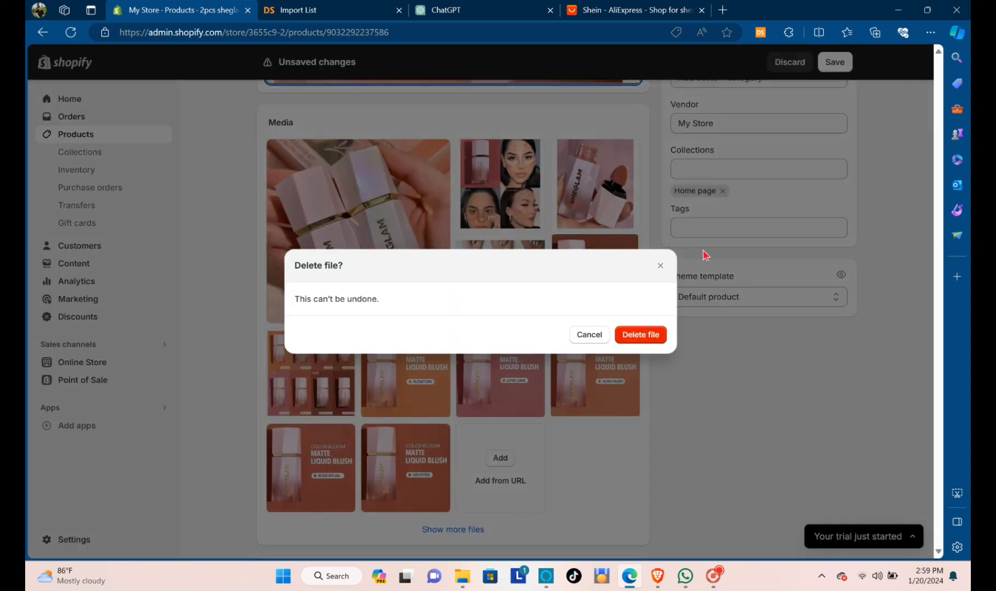
{"action": "left_click", "coordinate": [628, 338]}
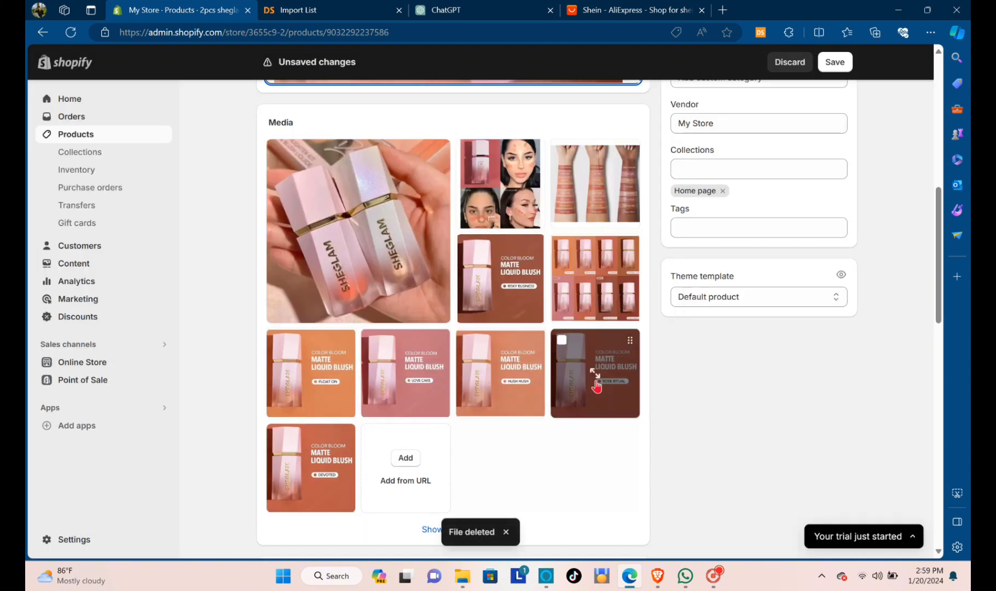
Step: Reorder the product media so the Love Cake and Rose Ritual shade images come before the Float On image
{"action": "left_click_drag", "start_coordinate": [392, 381], "coordinate": [389, 350]}
{"action": "left_click_drag", "start_coordinate": [333, 378], "coordinate": [484, 397]}
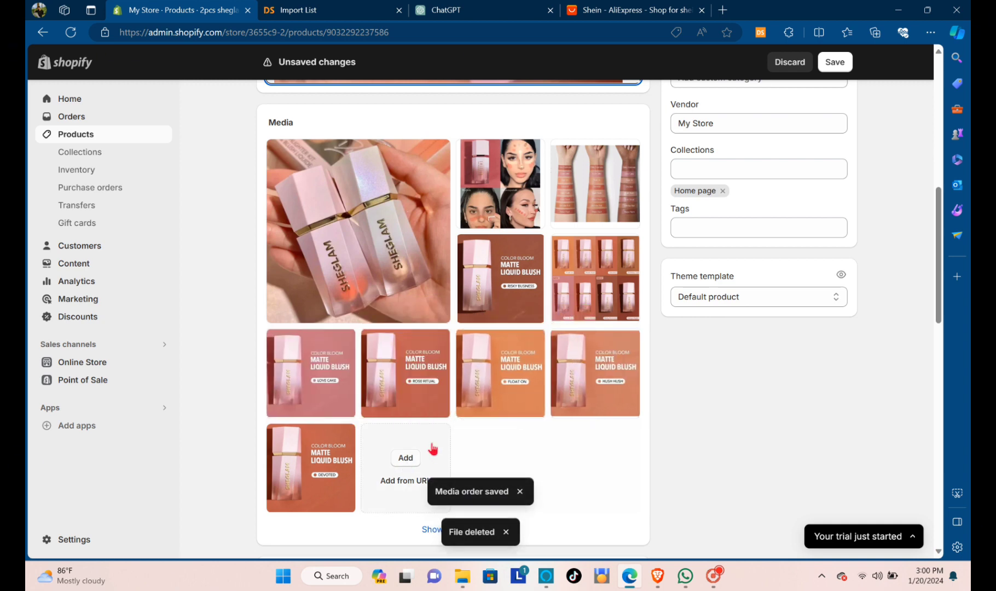
{"action": "scroll", "coordinate": [597, 290], "scroll_direction": "up", "scroll_amount": 3}
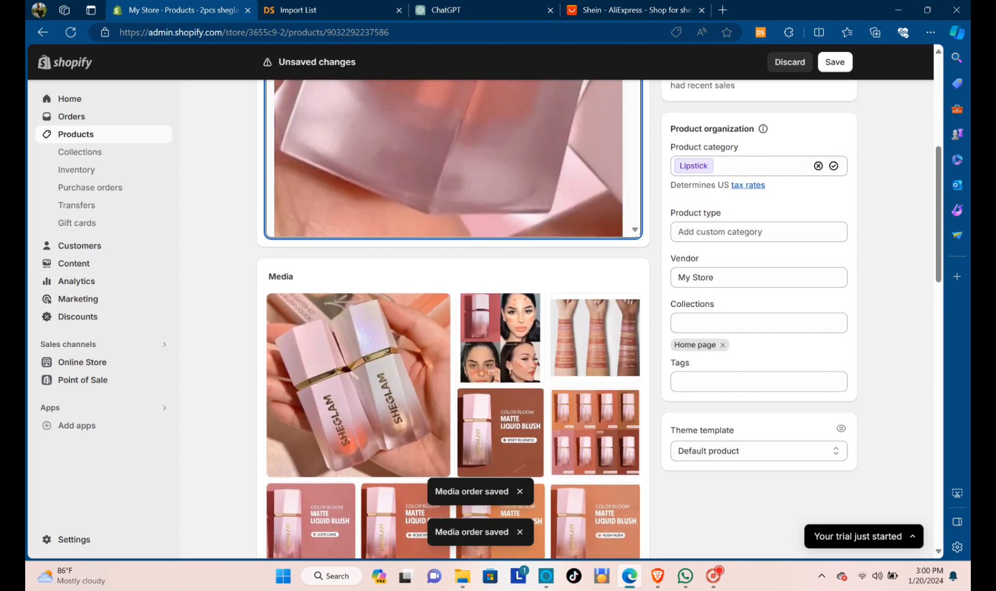
Step: Review the color variants and check the love cake variant's price, inventory and customs details
{"action": "scroll", "coordinate": [597, 366], "scroll_direction": "down", "scroll_amount": 3}
{"action": "scroll", "coordinate": [616, 381], "scroll_direction": "up", "scroll_amount": 1}
{"action": "scroll", "coordinate": [616, 381], "scroll_direction": "down", "scroll_amount": 15}
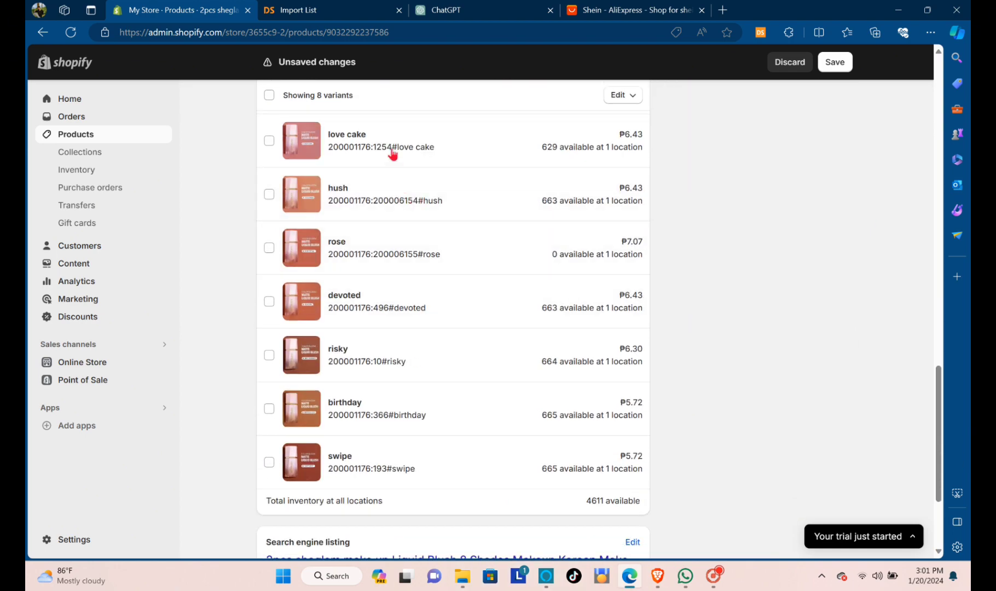
{"action": "left_click", "coordinate": [392, 150]}
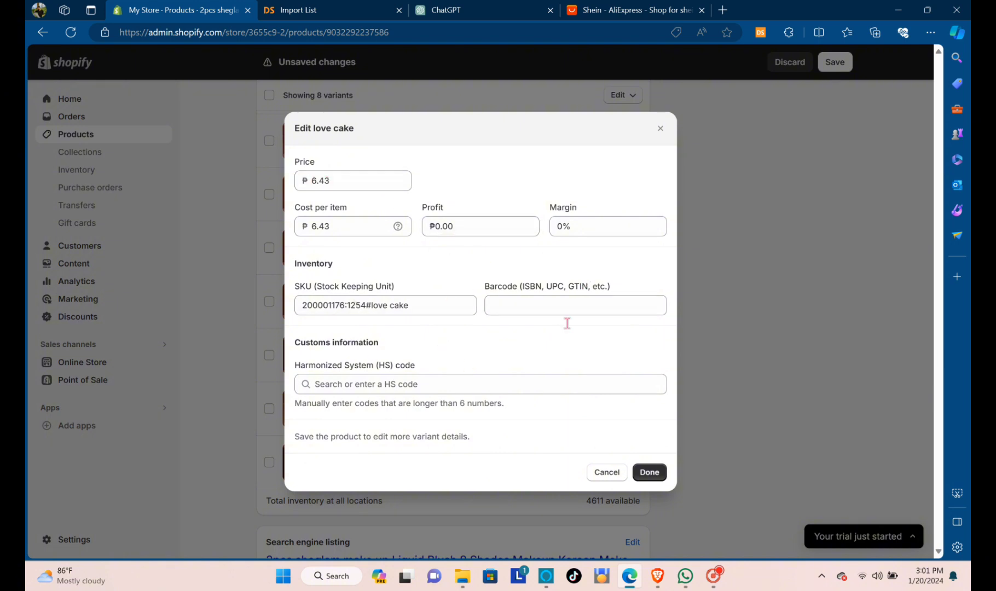
{"action": "left_click", "coordinate": [637, 480]}
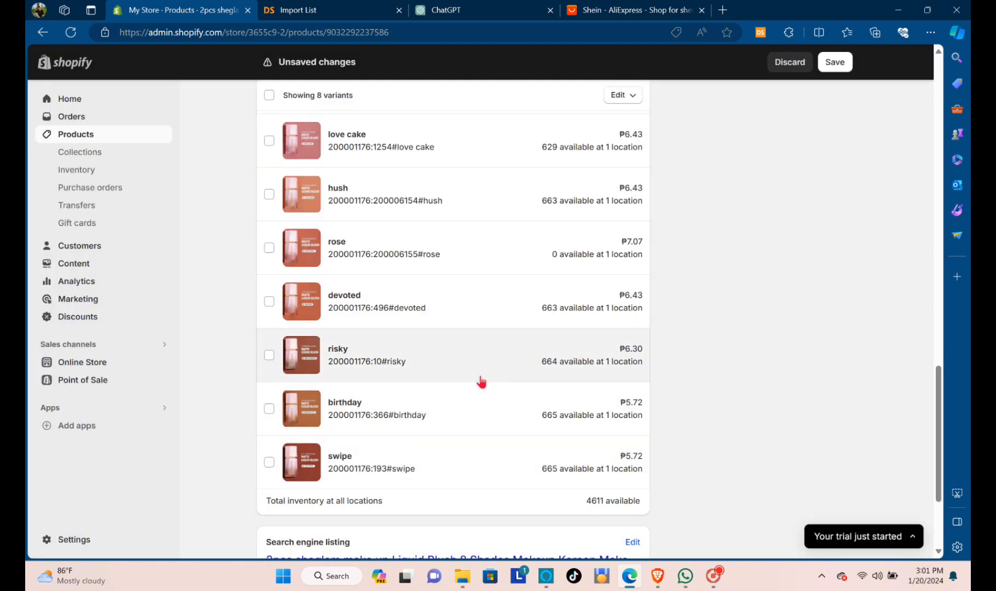
Step: Select the flaot on variant in the variants list and open its additional actions
{"action": "scroll", "coordinate": [478, 383], "scroll_direction": "down", "scroll_amount": 3}
{"action": "scroll", "coordinate": [471, 386], "scroll_direction": "up", "scroll_amount": 8}
{"action": "scroll", "coordinate": [373, 356], "scroll_direction": "down", "scroll_amount": 2}
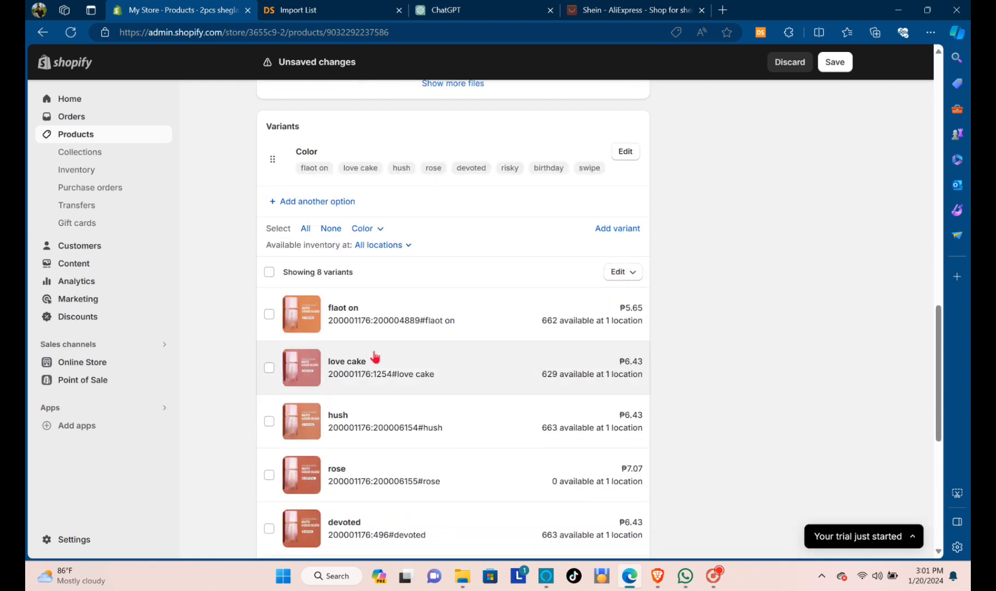
{"action": "left_click", "coordinate": [269, 314]}
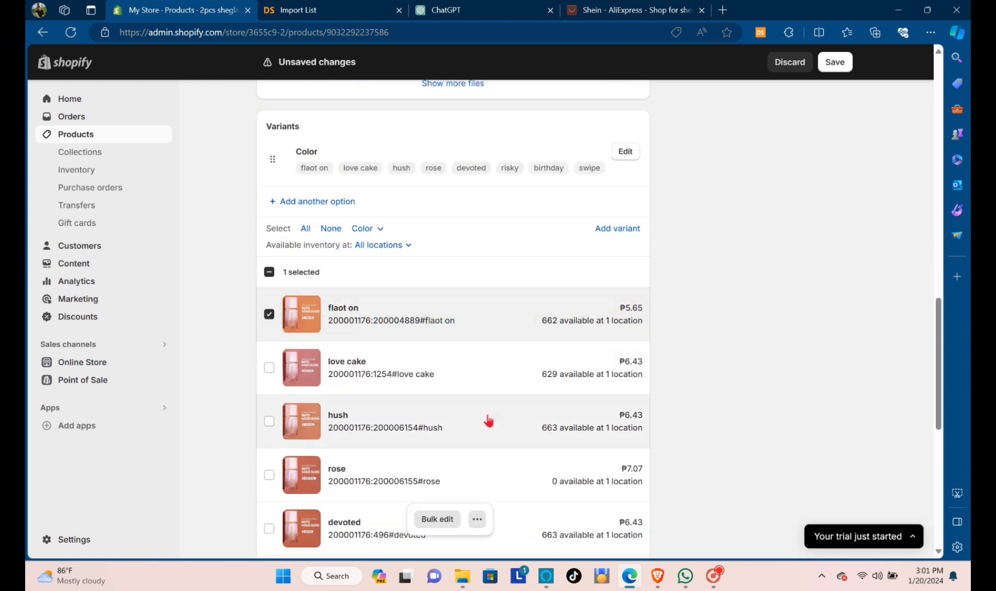
{"action": "left_click", "coordinate": [477, 519]}
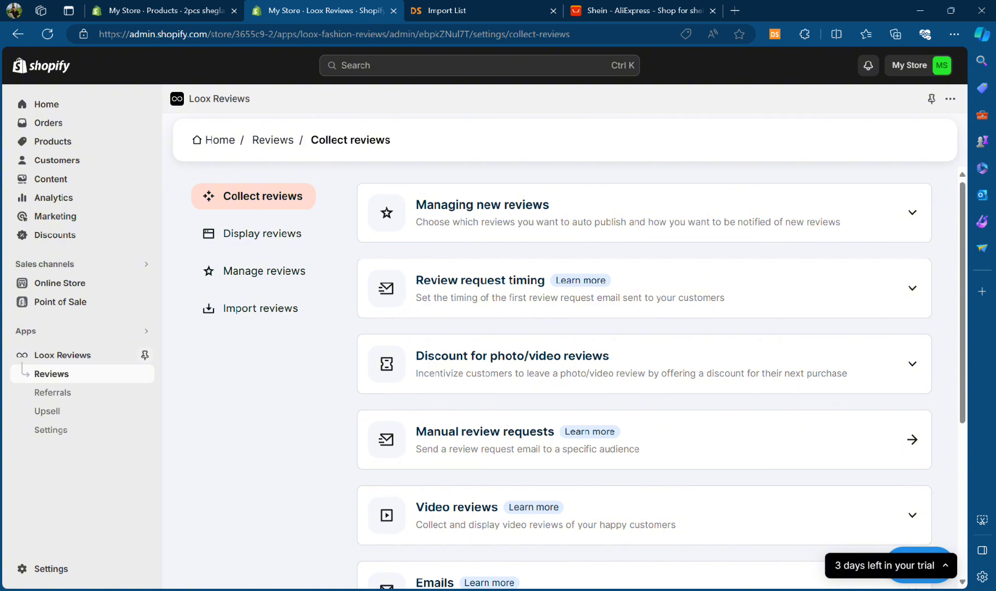
Step: Open Loox's review import settings and add the Import to Loox shortcut to the browser's bookmarks bar
{"action": "left_click", "coordinate": [260, 308]}
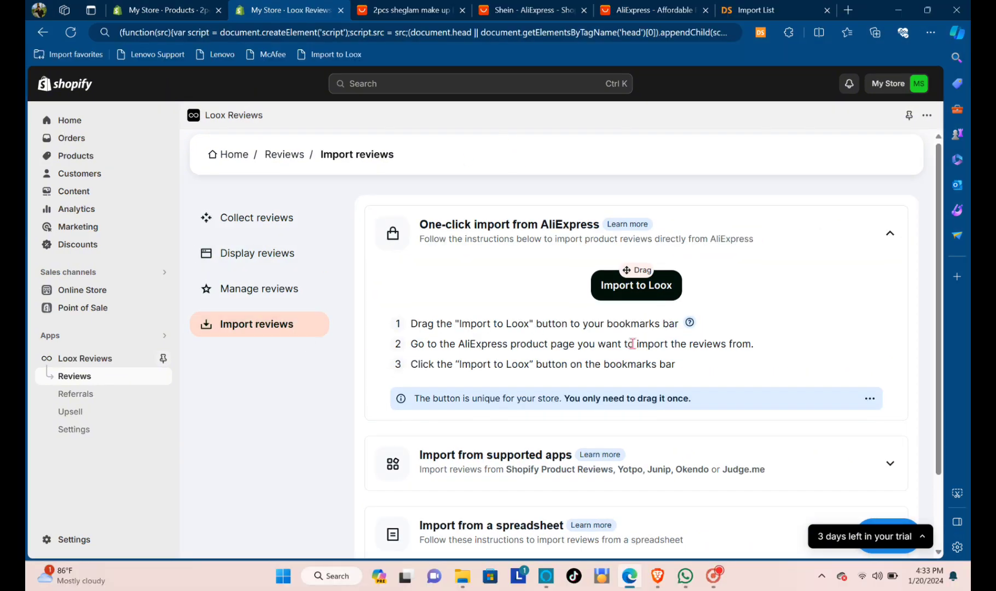
{"action": "left_click_drag", "start_coordinate": [627, 286], "coordinate": [411, 54]}
{"action": "left_click", "coordinate": [607, 411]}
Step: On the AliExpress blush page, run Import to Loox for the 2pcs sheglam liquid blush and import the first previewed review
{"action": "left_click", "coordinate": [401, 11]}
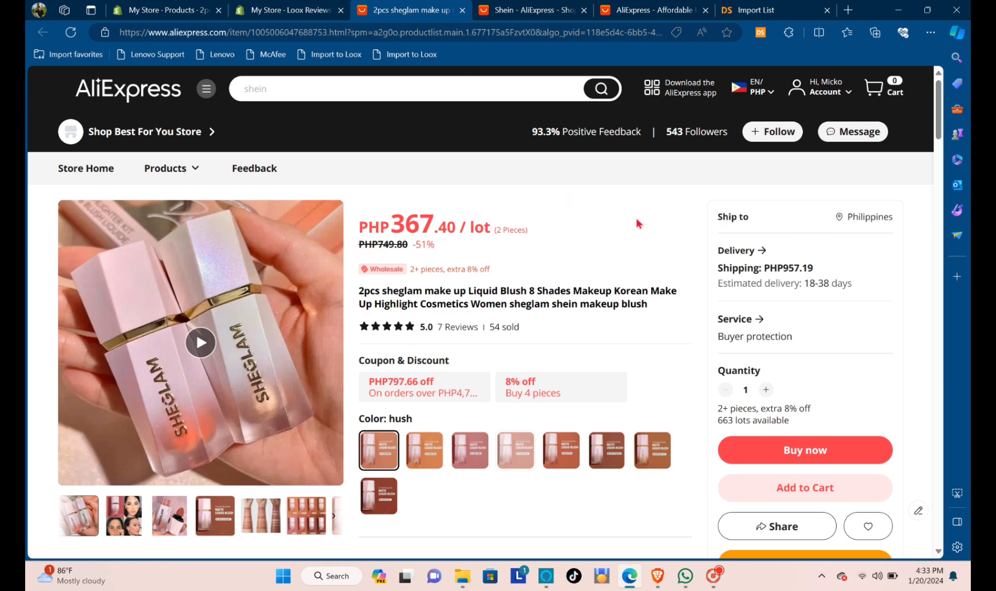
{"action": "left_click", "coordinate": [418, 59]}
{"action": "left_click", "coordinate": [518, 173]}
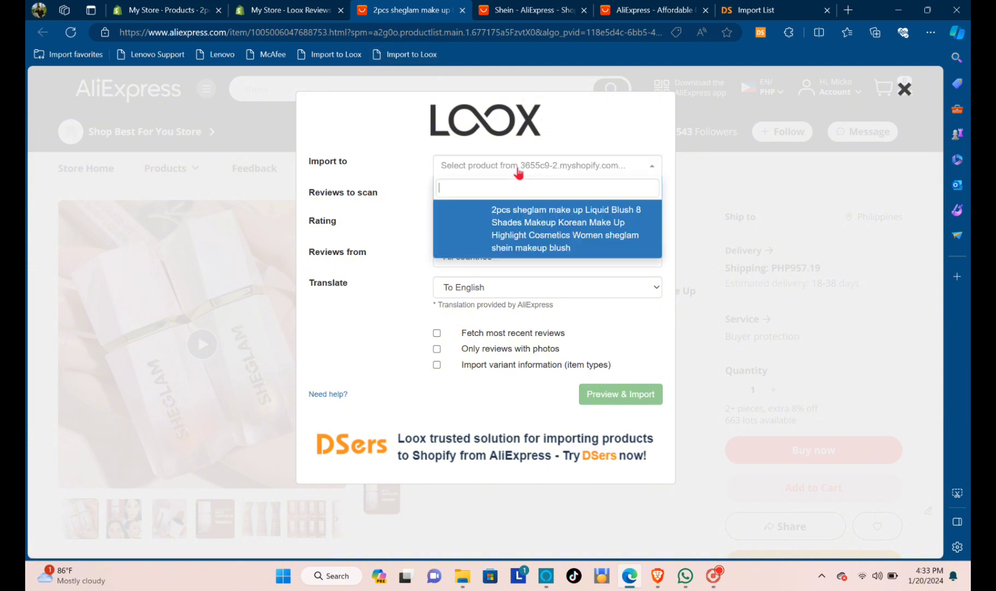
{"action": "left_click", "coordinate": [529, 246]}
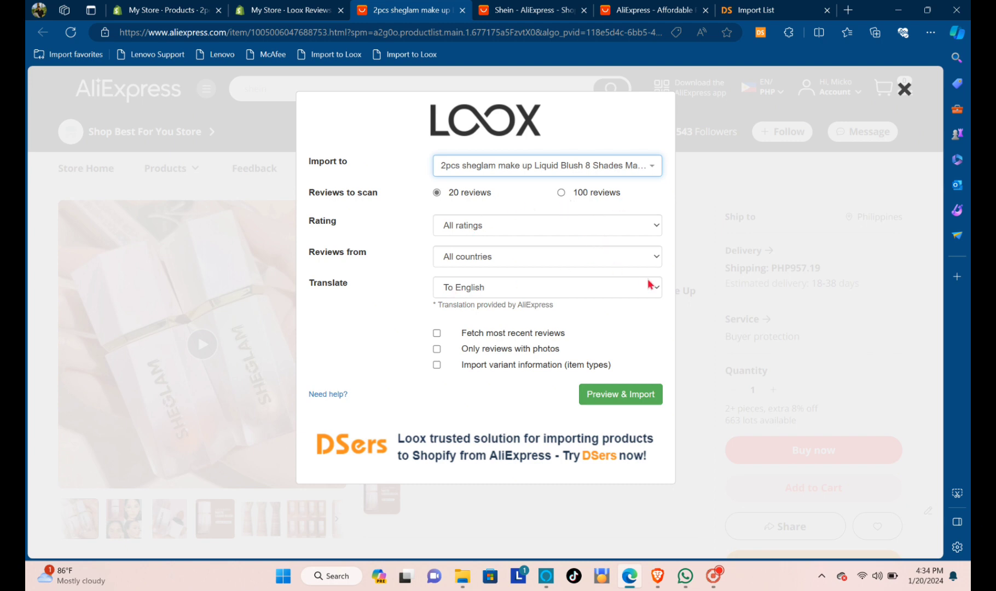
{"action": "left_click", "coordinate": [611, 406]}
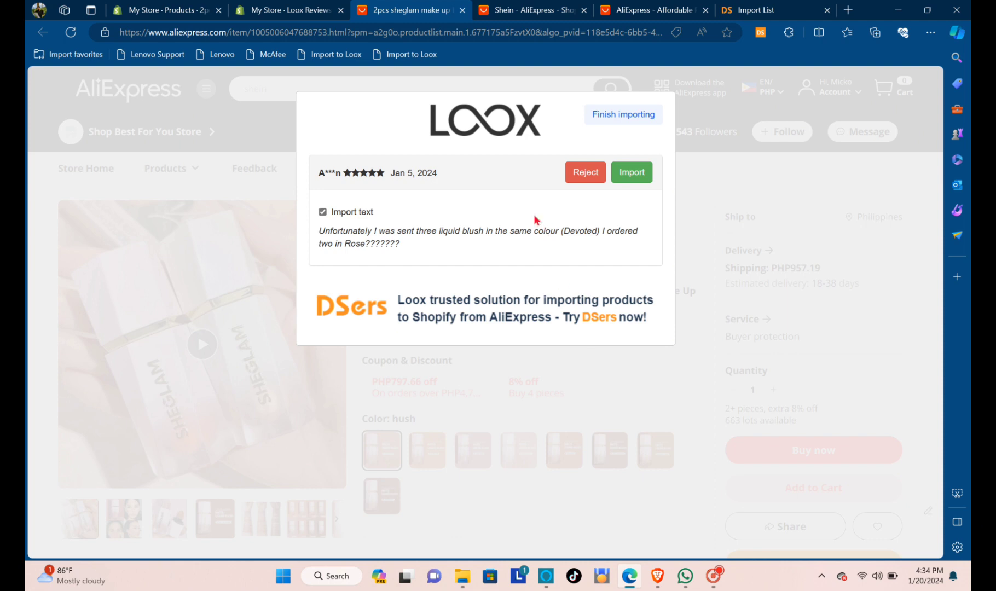
{"action": "left_click", "coordinate": [621, 182]}
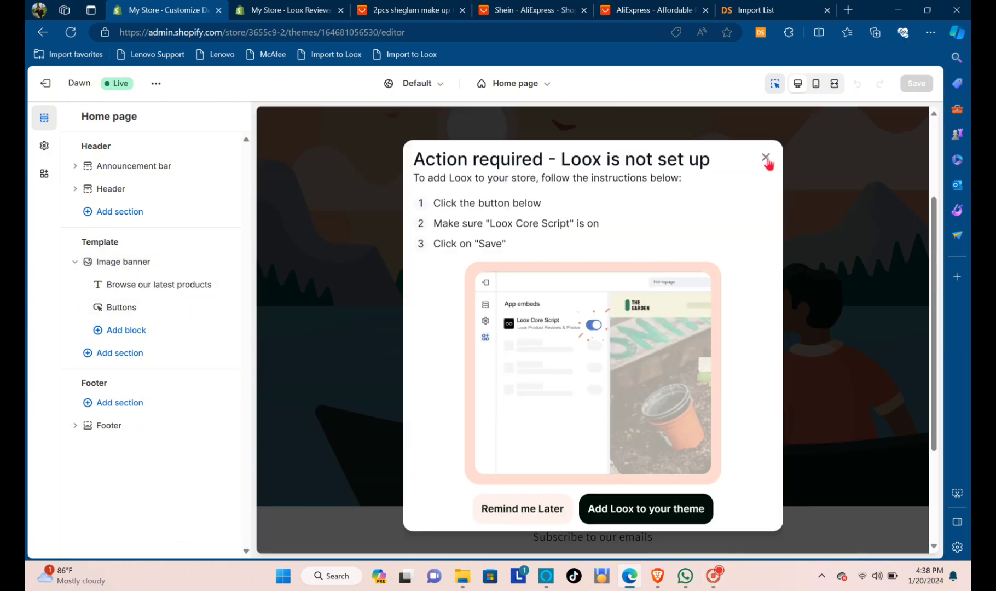
Step: Dismiss the Loox setup notice and add a Featured product section below the home page's image banner
{"action": "left_click", "coordinate": [766, 160]}
{"action": "scroll", "coordinate": [594, 432], "scroll_direction": "down", "scroll_amount": 2}
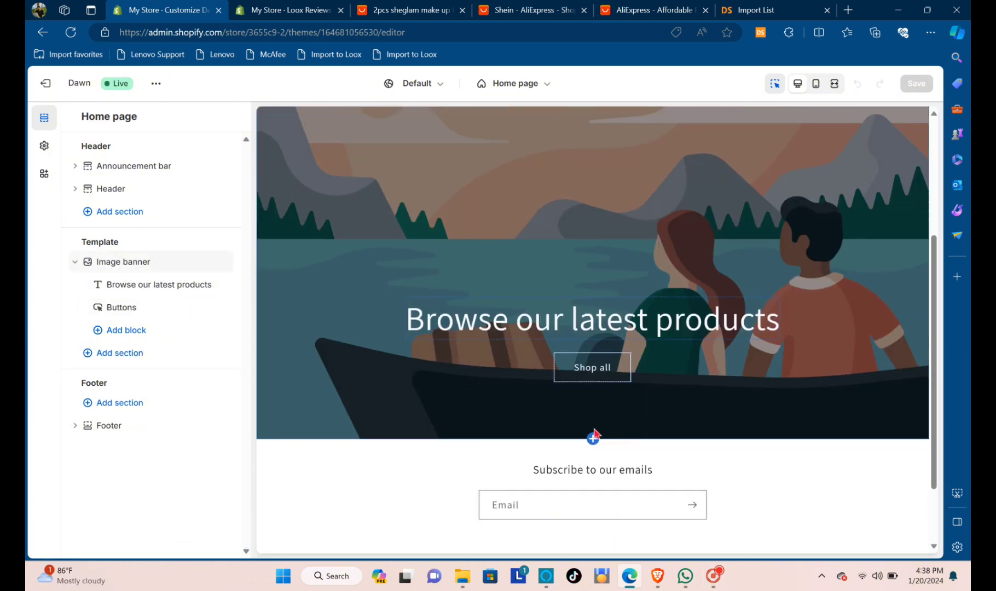
{"action": "left_click", "coordinate": [600, 420]}
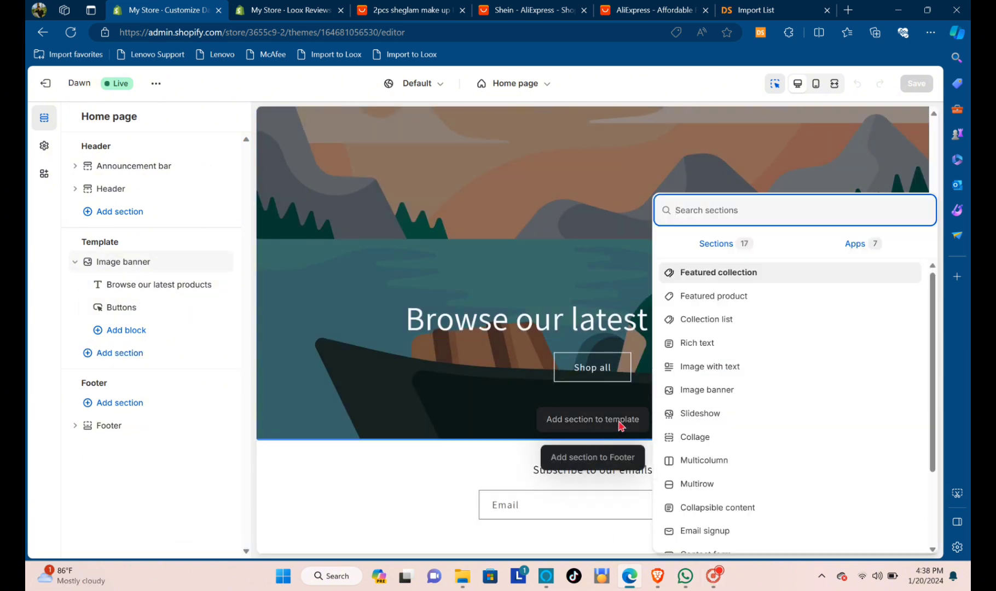
{"action": "left_click", "coordinate": [727, 306]}
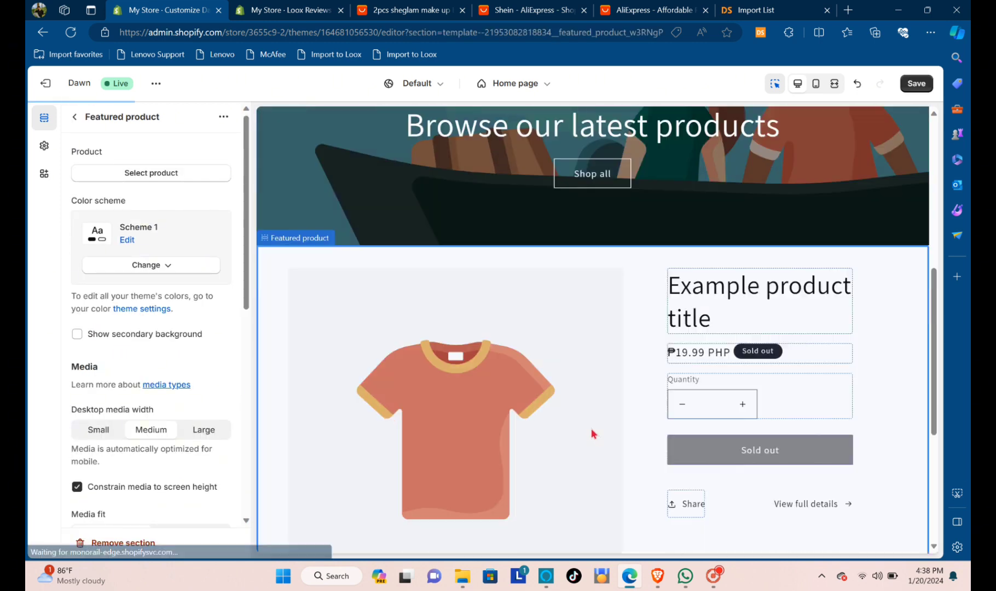
Step: Assign the 2pcs sheglam liquid blush as the Featured product section's product
{"action": "left_click", "coordinate": [151, 172]}
{"action": "left_click", "coordinate": [228, 217]}
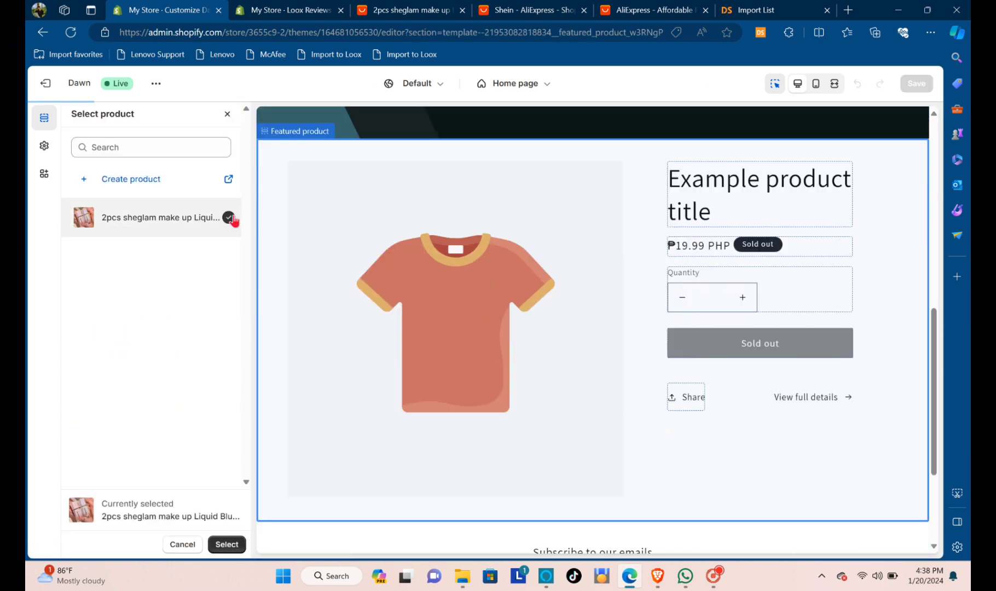
{"action": "left_click", "coordinate": [226, 543]}
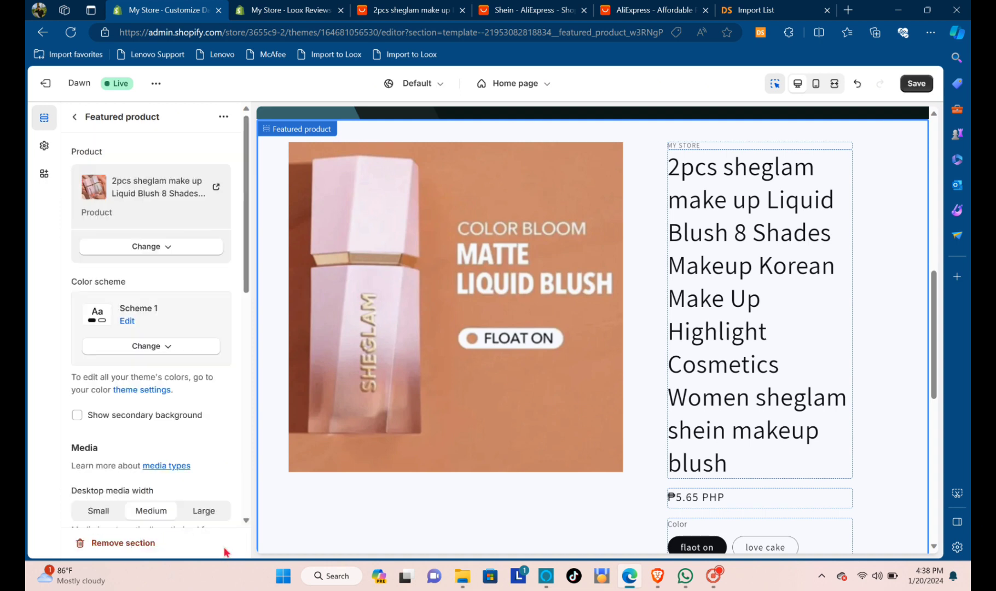
{"action": "scroll", "coordinate": [507, 328], "scroll_direction": "down", "scroll_amount": 6}
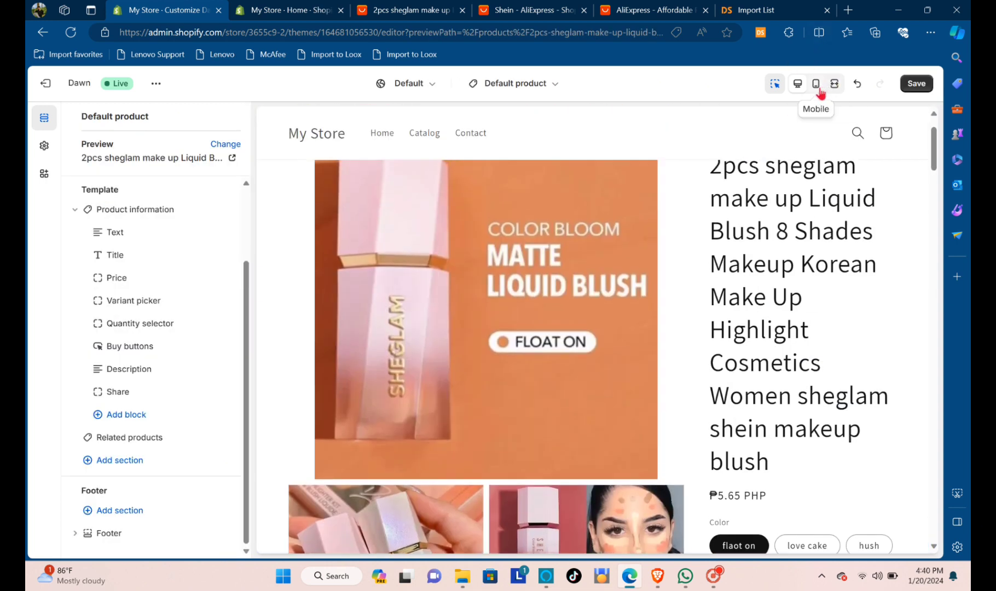
Step: Preview the default product page in the mobile layout, check its options and description, and return to the desktop layout
{"action": "left_click", "coordinate": [816, 84]}
{"action": "scroll", "coordinate": [699, 230], "scroll_direction": "down", "scroll_amount": 7}
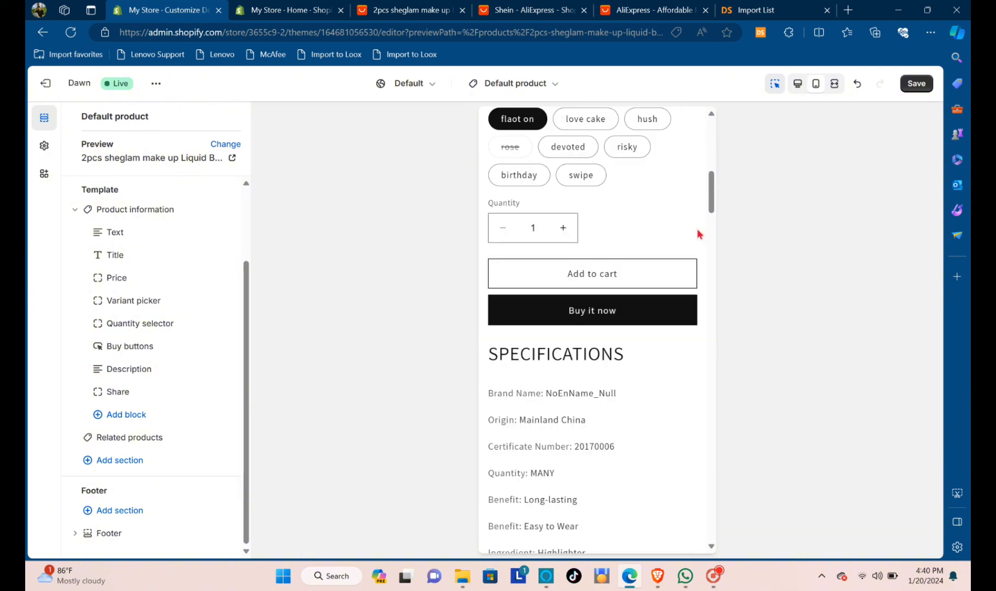
{"action": "scroll", "coordinate": [697, 234], "scroll_direction": "down", "scroll_amount": 12}
{"action": "scroll", "coordinate": [698, 232], "scroll_direction": "up", "scroll_amount": 6}
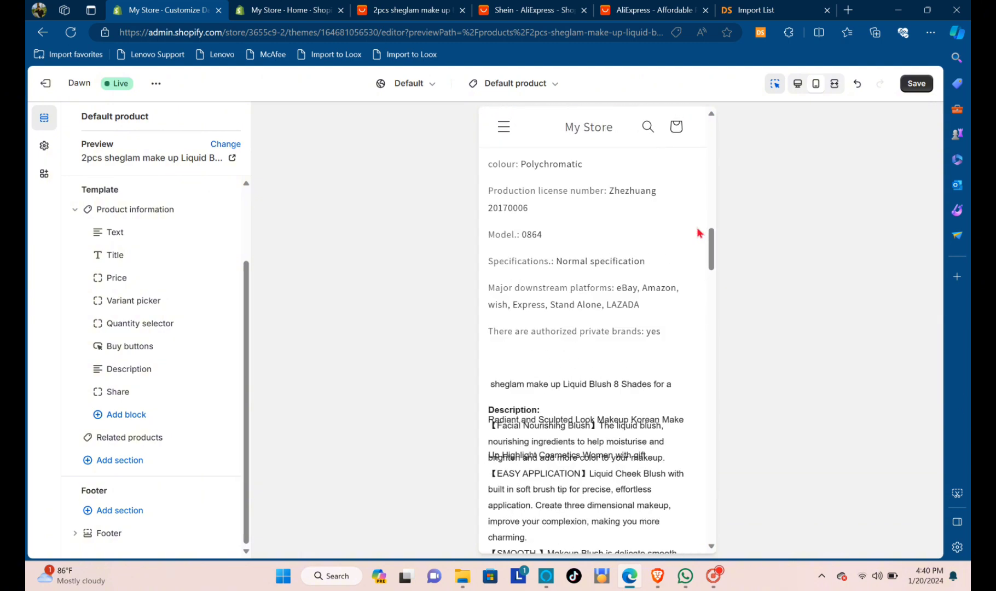
{"action": "scroll", "coordinate": [698, 232], "scroll_direction": "up", "scroll_amount": 12}
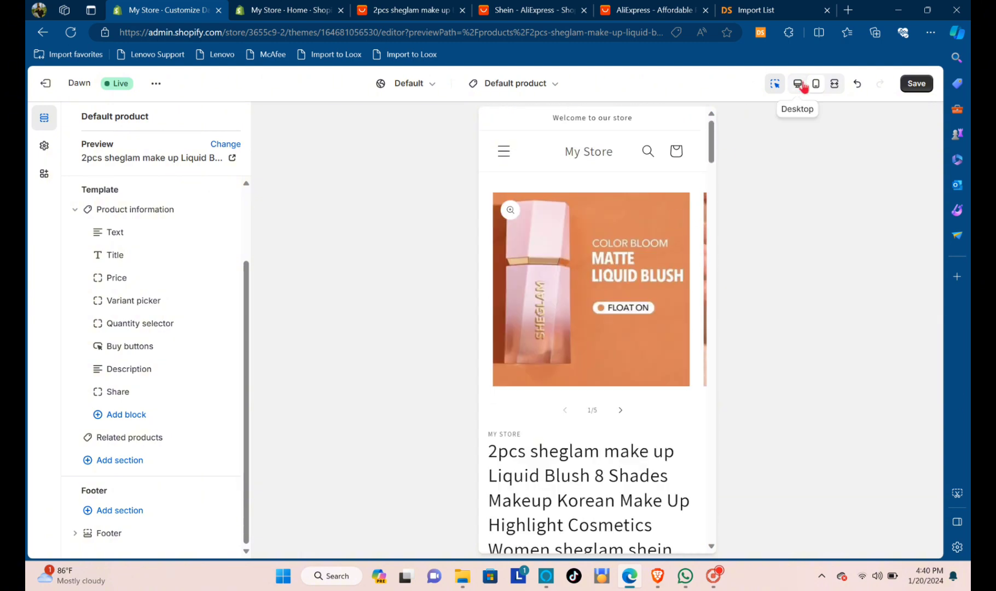
{"action": "left_click", "coordinate": [800, 84]}
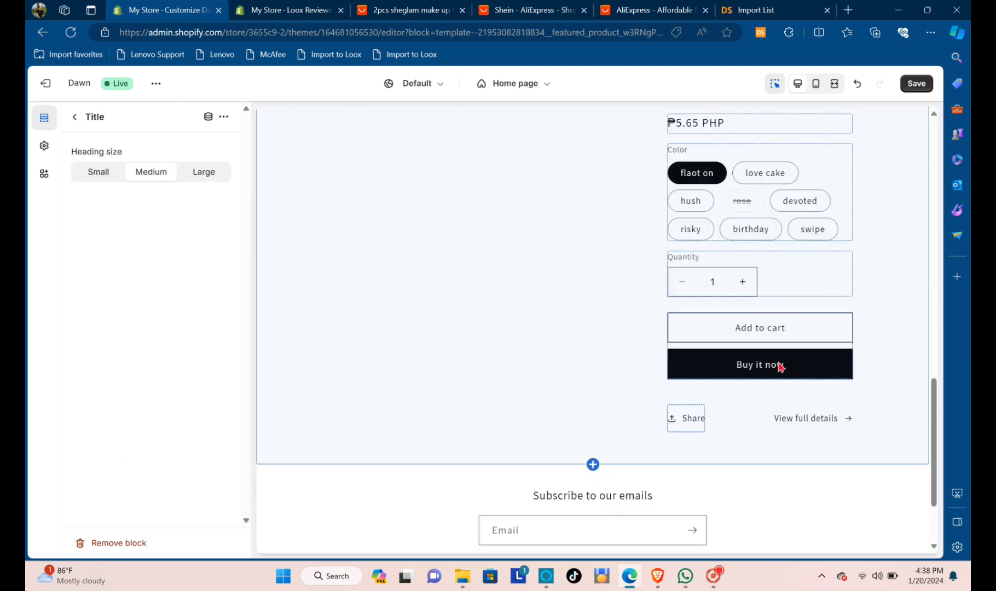
Step: Open the featured blush's full details from the home page preview and look through its product page
{"action": "left_click", "coordinate": [827, 347]}
{"action": "scroll", "coordinate": [821, 345], "scroll_direction": "down", "scroll_amount": 15}
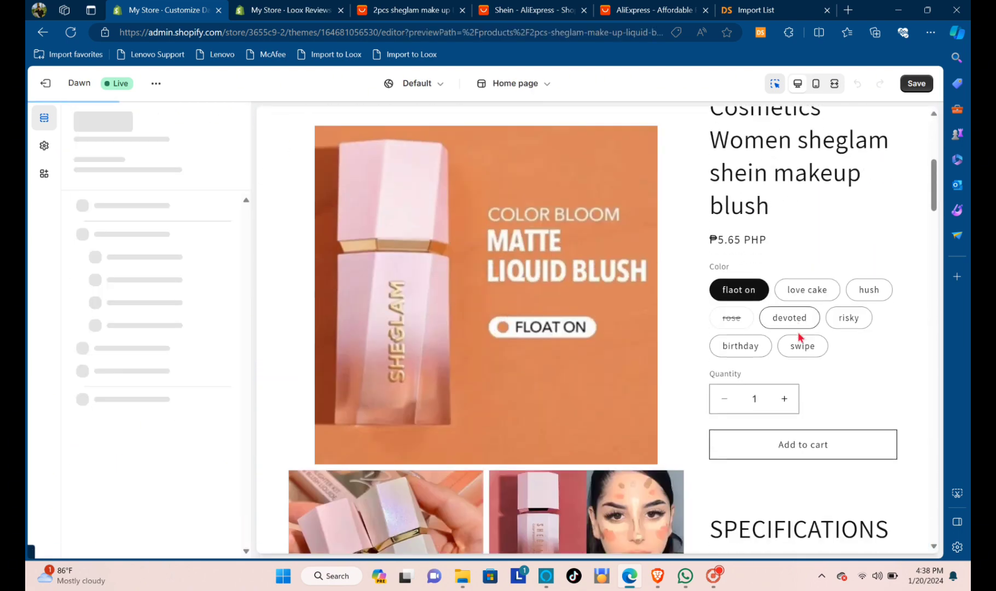
{"action": "scroll", "coordinate": [797, 338], "scroll_direction": "down", "scroll_amount": 10}
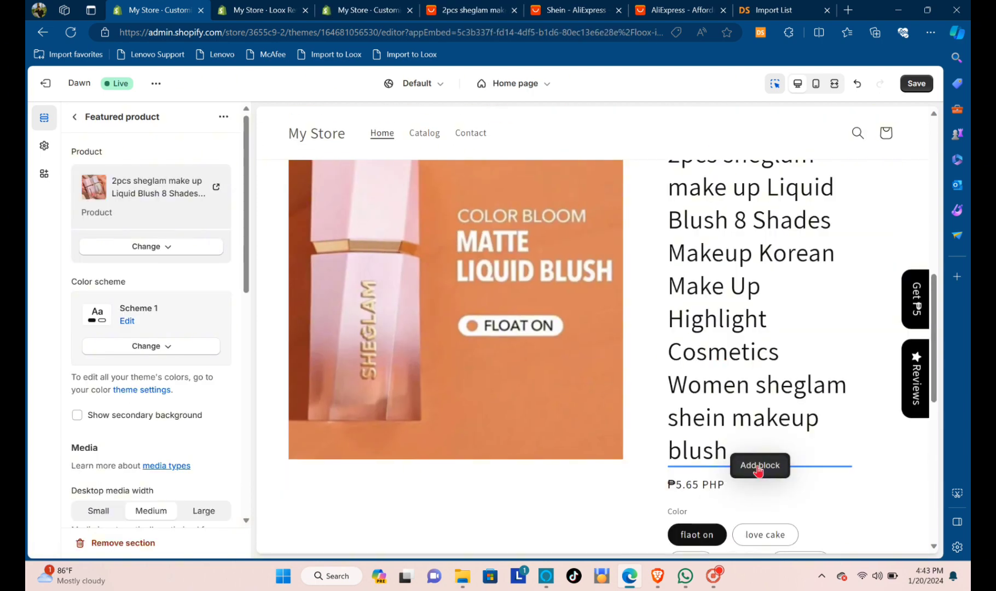
Step: Add a Loox Trust Badge block between the title and price of the Featured product section
{"action": "left_click", "coordinate": [758, 466]}
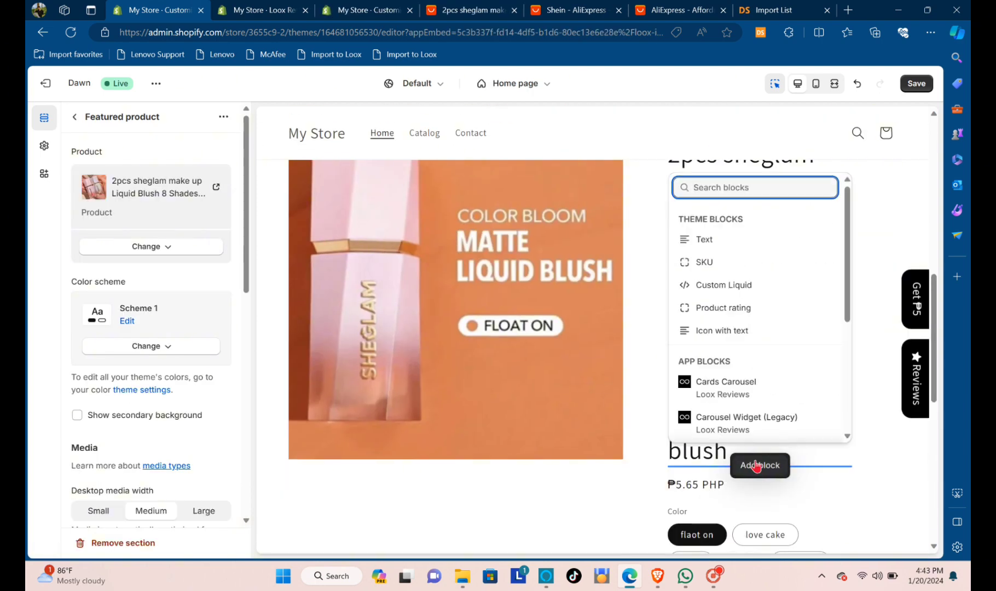
{"action": "scroll", "coordinate": [754, 383], "scroll_direction": "down", "scroll_amount": 4}
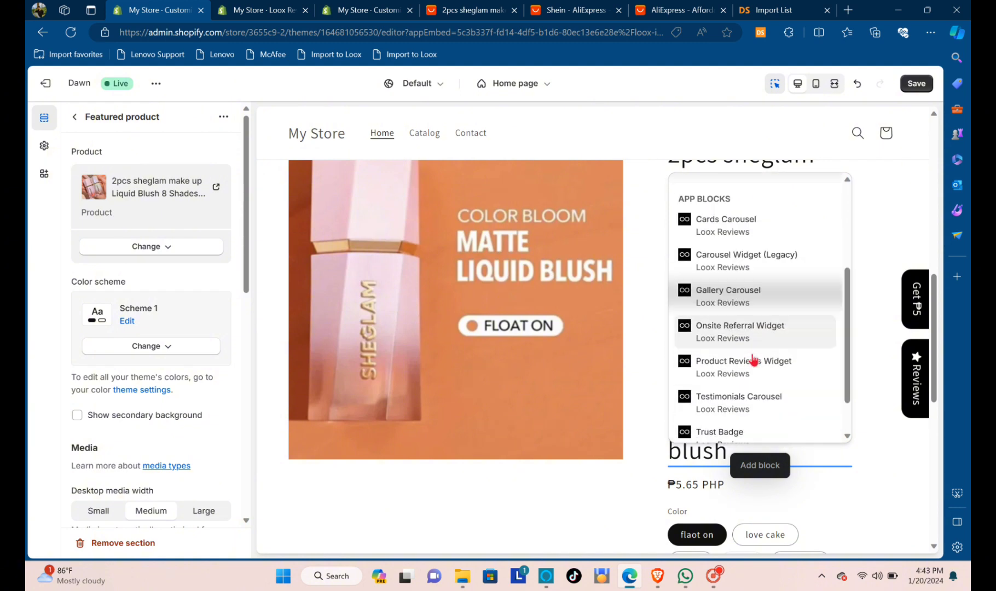
{"action": "left_click", "coordinate": [732, 385]}
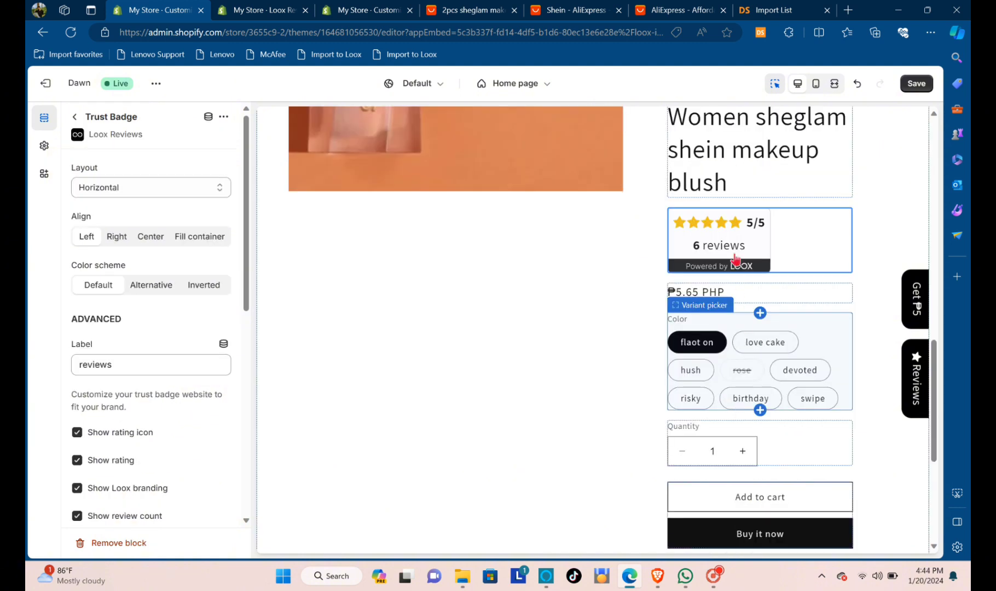
{"action": "left_click", "coordinate": [710, 269]}
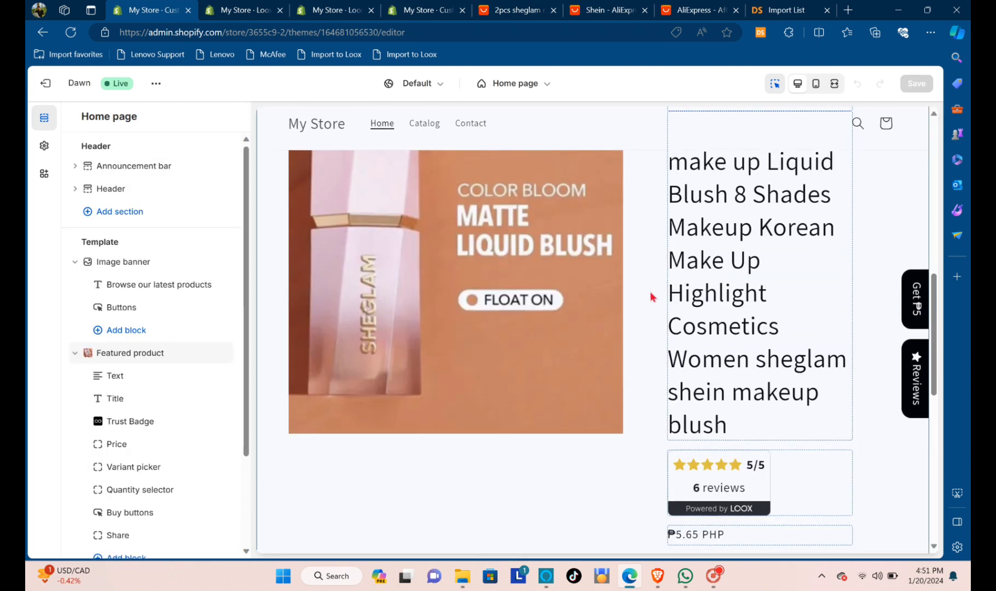
Step: Add a Loox Trust Badge section to the template below the Featured product section and align it to Fill container
{"action": "scroll", "coordinate": [592, 485], "scroll_direction": "down", "scroll_amount": 5}
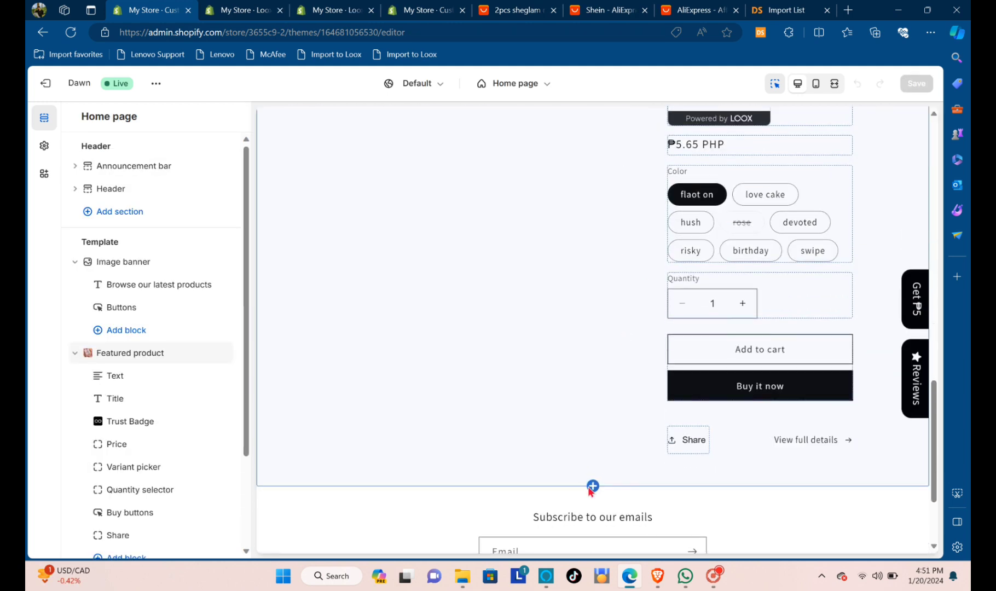
{"action": "left_click", "coordinate": [593, 465]}
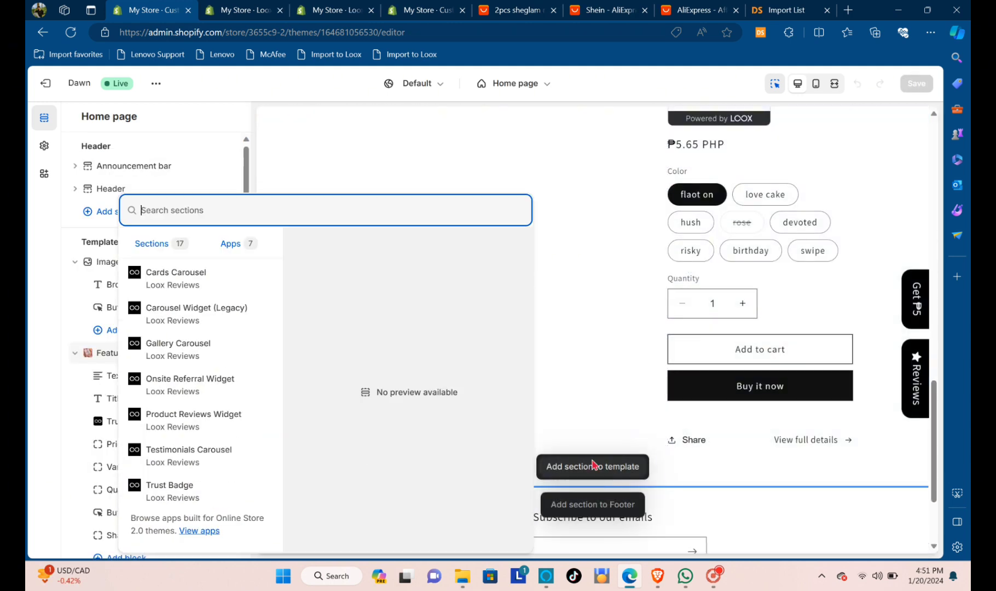
{"action": "left_click", "coordinate": [171, 485]}
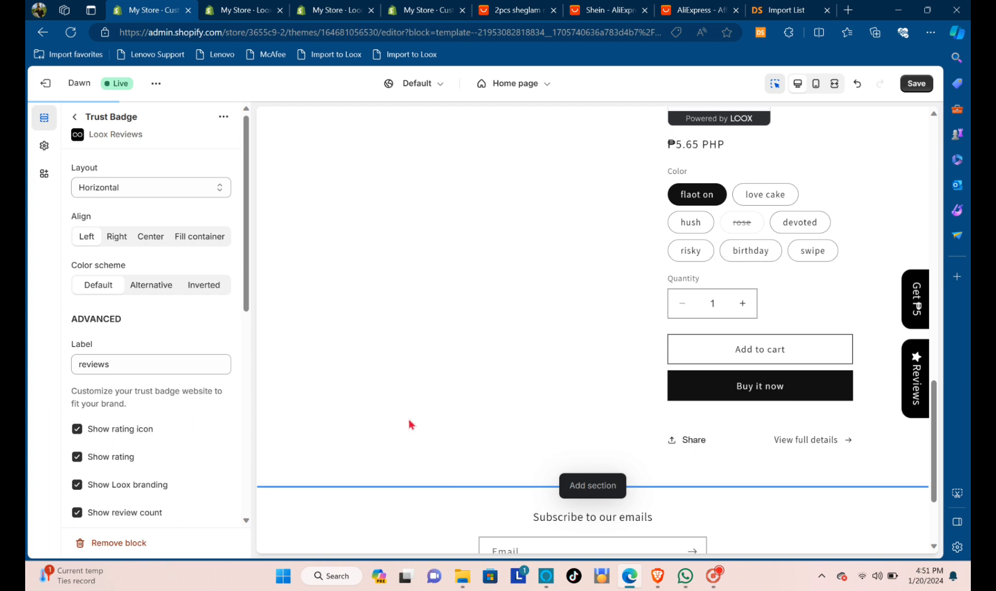
{"action": "left_click", "coordinate": [214, 237]}
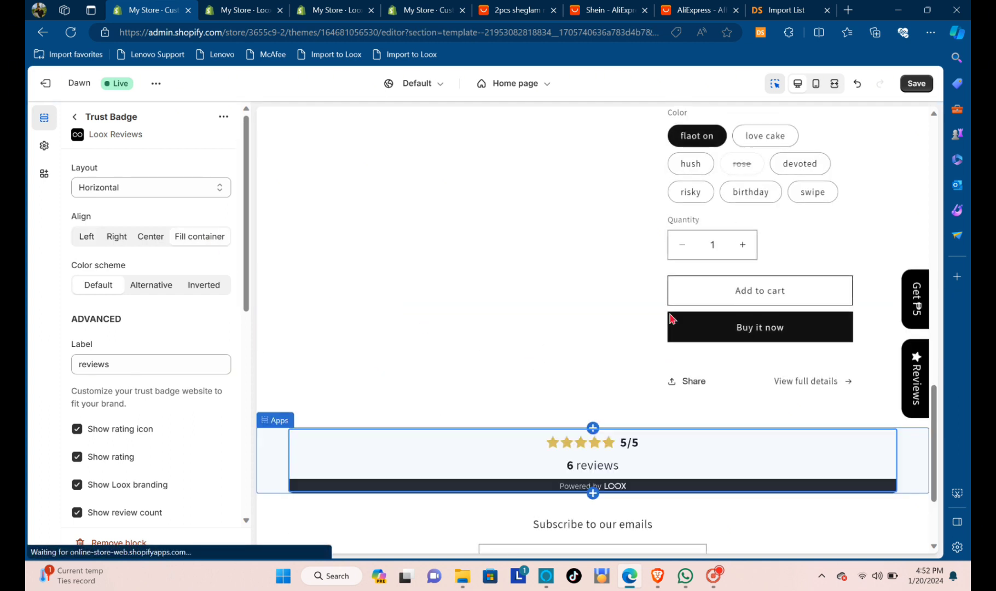
Step: Preview the home page in the mobile layout and look through the featured product, trust badges and Loox customer reviews
{"action": "left_click", "coordinate": [816, 84]}
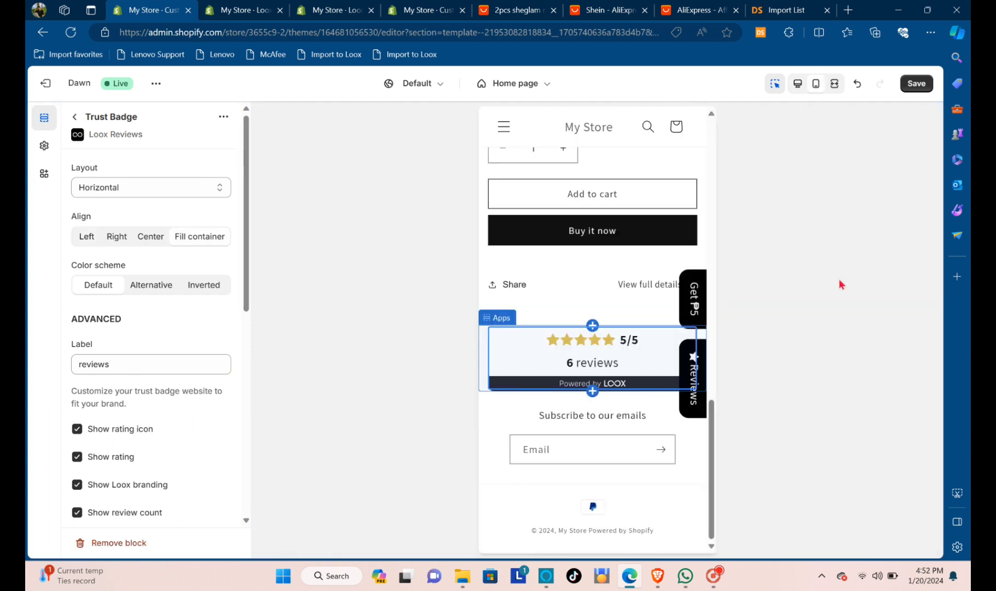
{"action": "left_click", "coordinate": [650, 229]}
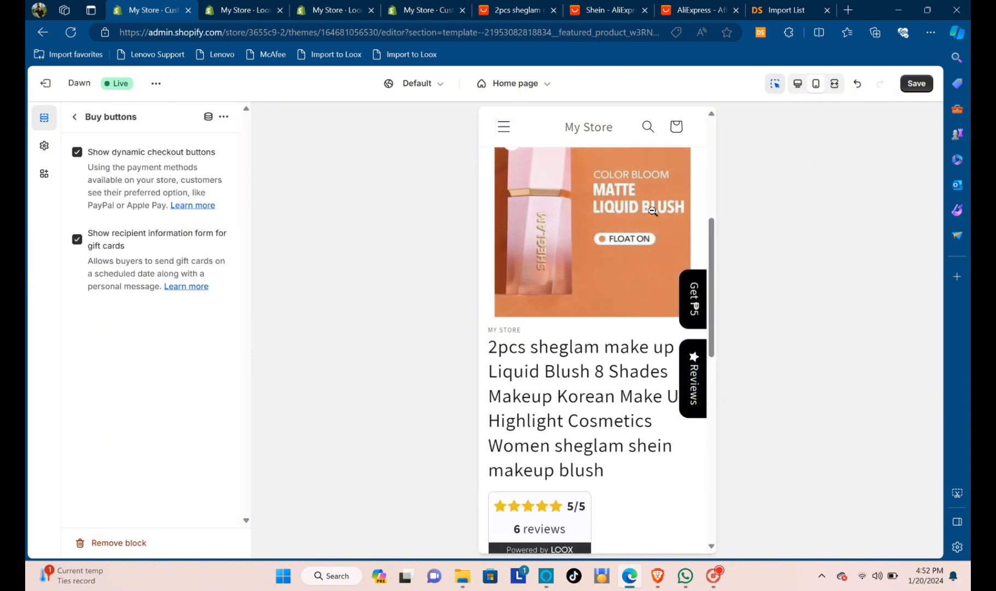
{"action": "left_click", "coordinate": [654, 224]}
{"action": "scroll", "coordinate": [653, 225], "scroll_direction": "down", "scroll_amount": 8}
{"action": "left_click", "coordinate": [696, 362]}
{"action": "scroll", "coordinate": [638, 345], "scroll_direction": "down", "scroll_amount": 8}
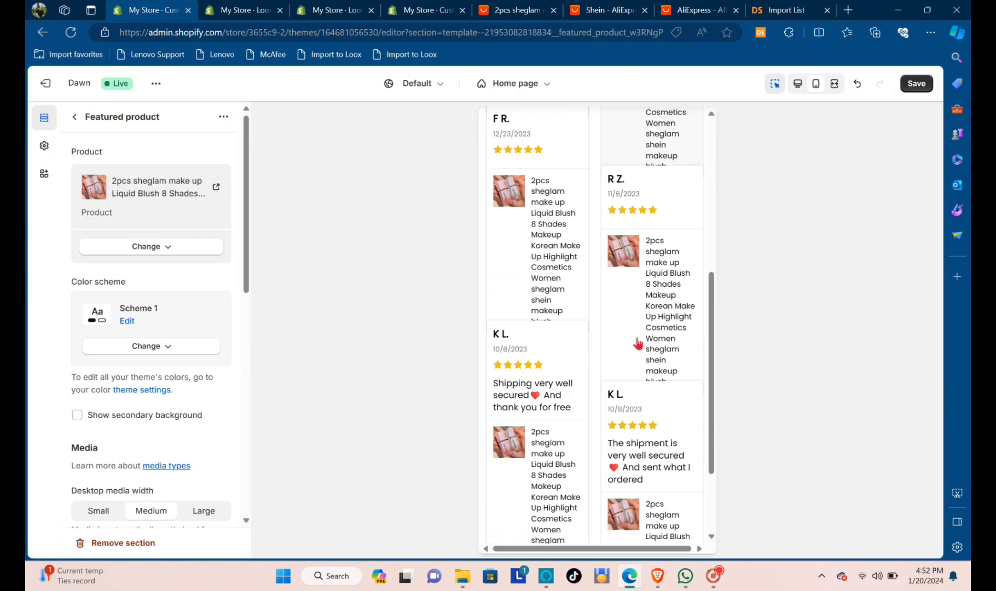
{"action": "scroll", "coordinate": [635, 342], "scroll_direction": "up", "scroll_amount": 10}
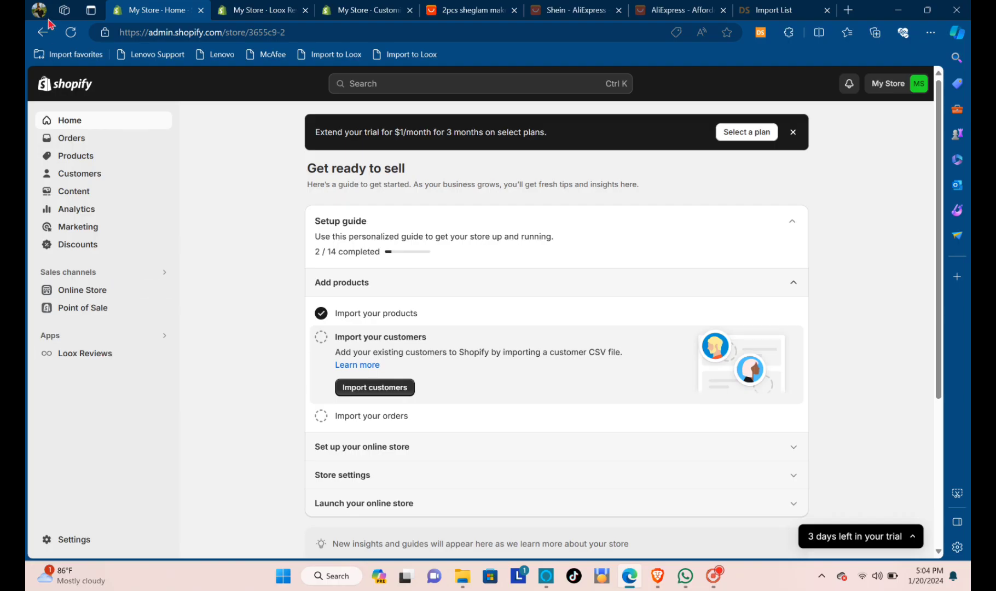
Step: Open the store's Policies settings and review the return rules, written return and refund policy, and privacy policy
{"action": "left_click", "coordinate": [55, 539]}
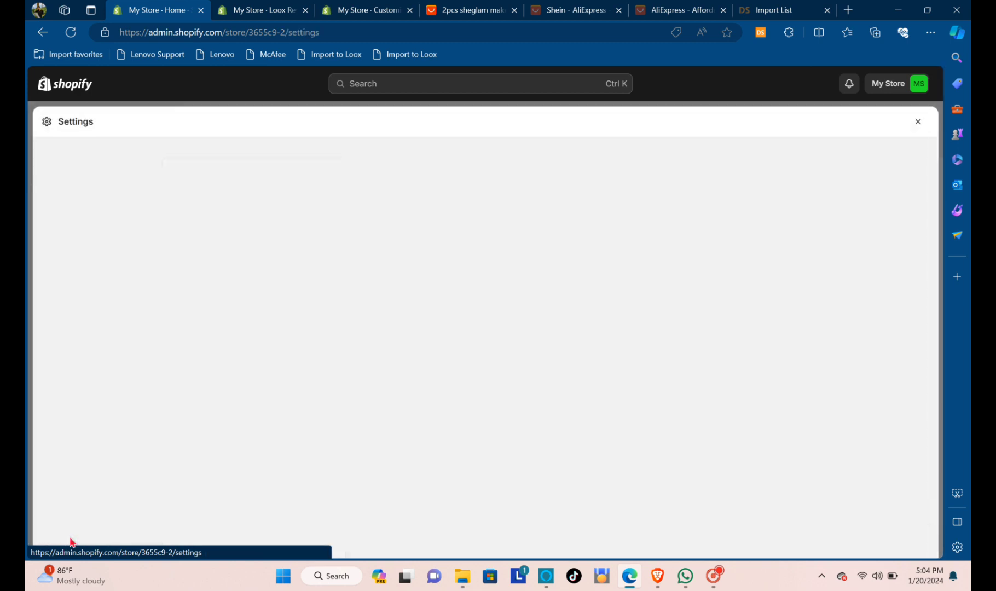
{"action": "scroll", "coordinate": [325, 325], "scroll_direction": "down", "scroll_amount": 10}
{"action": "scroll", "coordinate": [249, 378], "scroll_direction": "up", "scroll_amount": 2}
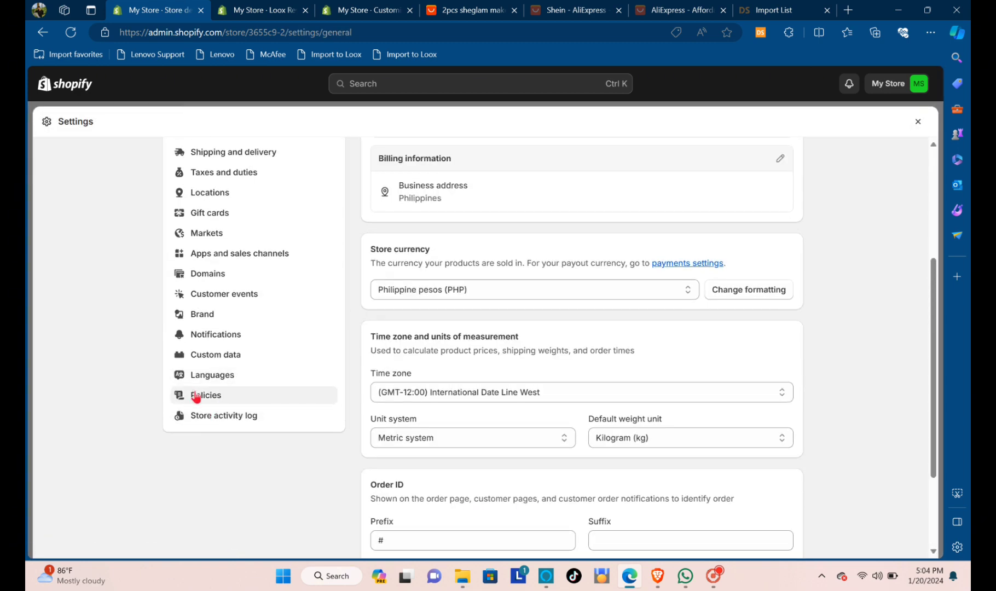
{"action": "left_click", "coordinate": [204, 392]}
{"action": "scroll", "coordinate": [506, 290], "scroll_direction": "down", "scroll_amount": 3}
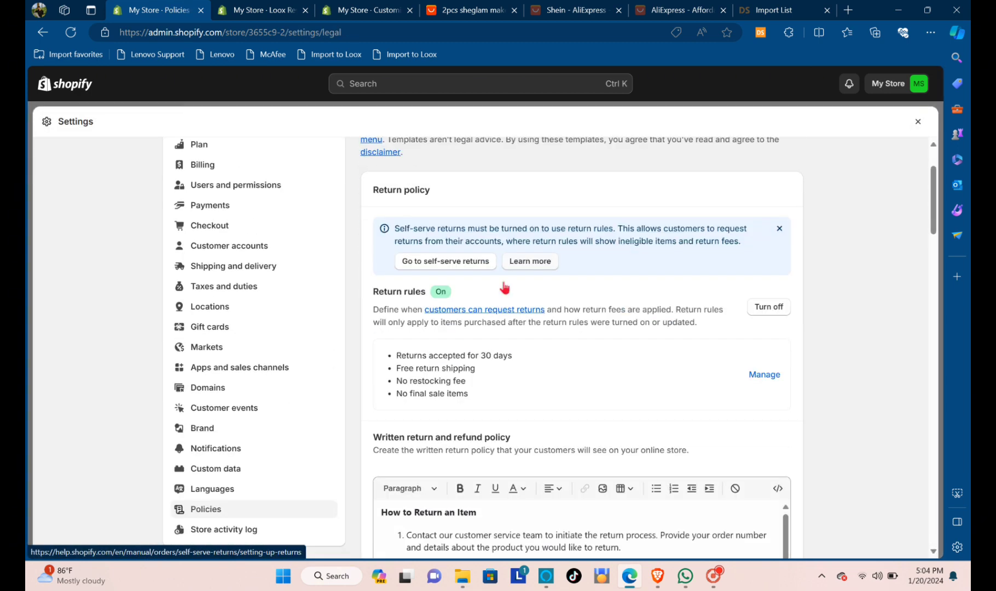
{"action": "scroll", "coordinate": [405, 273], "scroll_direction": "up", "scroll_amount": 3}
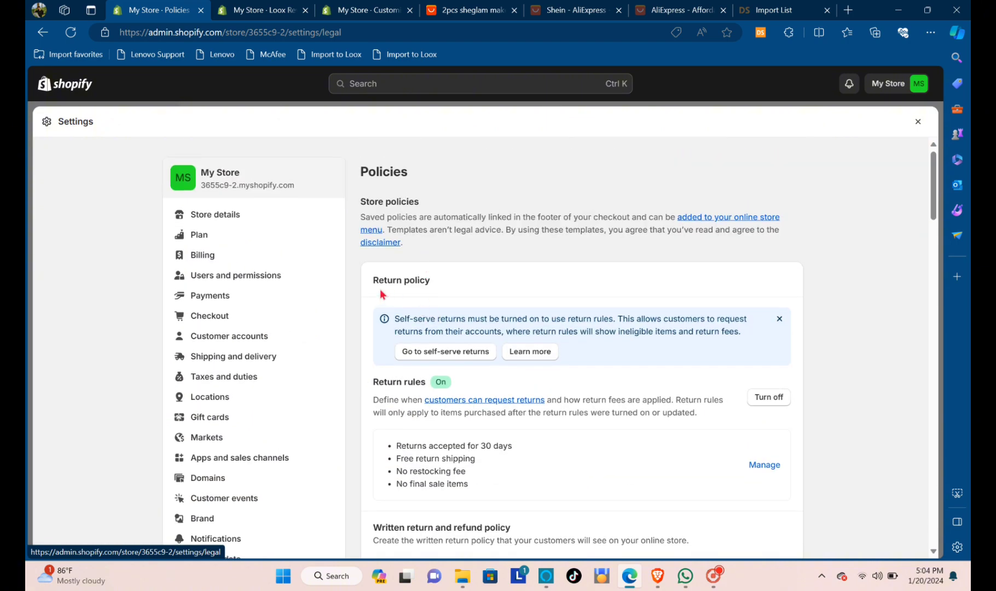
{"action": "scroll", "coordinate": [427, 280], "scroll_direction": "down", "scroll_amount": 5}
{"action": "scroll", "coordinate": [484, 353], "scroll_direction": "down", "scroll_amount": 8}
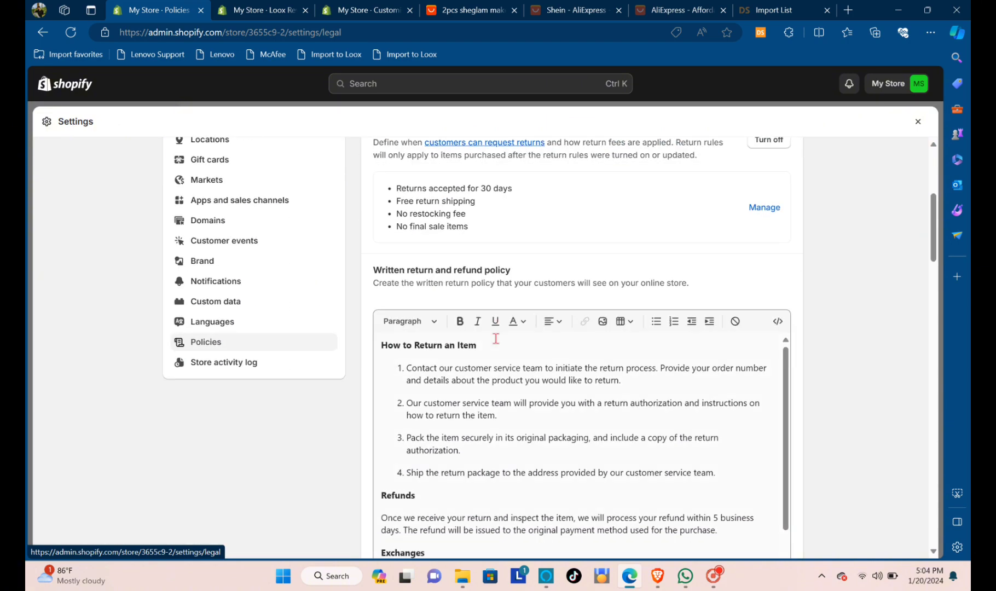
{"action": "scroll", "coordinate": [461, 378], "scroll_direction": "down", "scroll_amount": 9}
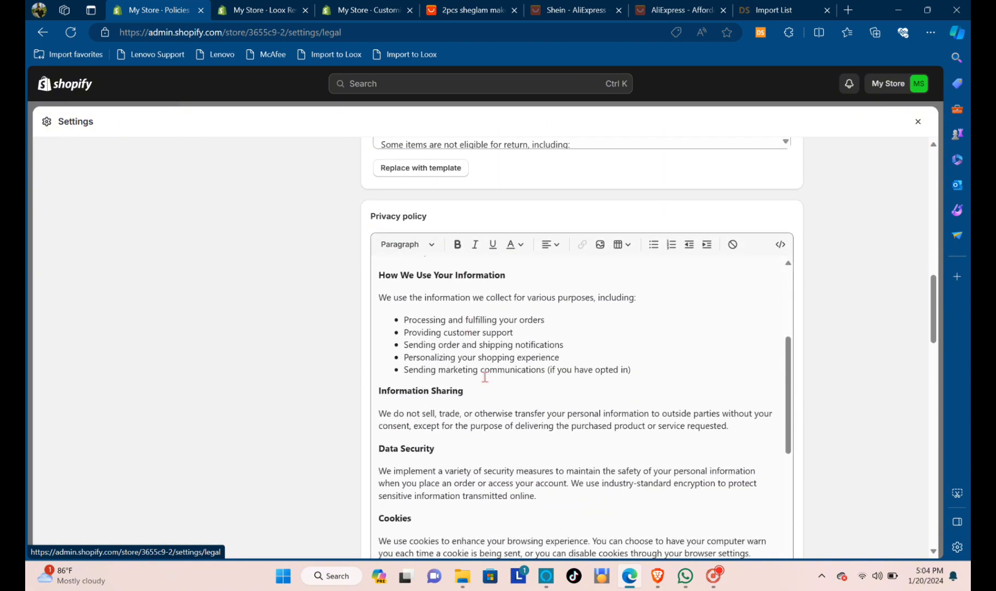
{"action": "scroll", "coordinate": [872, 246], "scroll_direction": "down", "scroll_amount": 18}
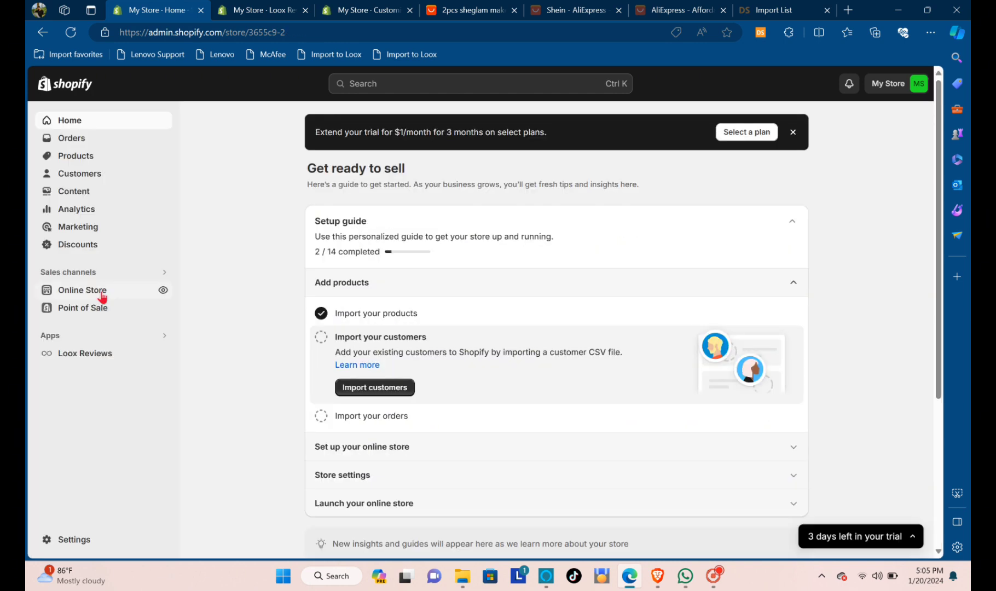
Step: Add Return policy, Terms and Contact Information items to the online store's Footer menu
{"action": "left_click", "coordinate": [82, 290]}
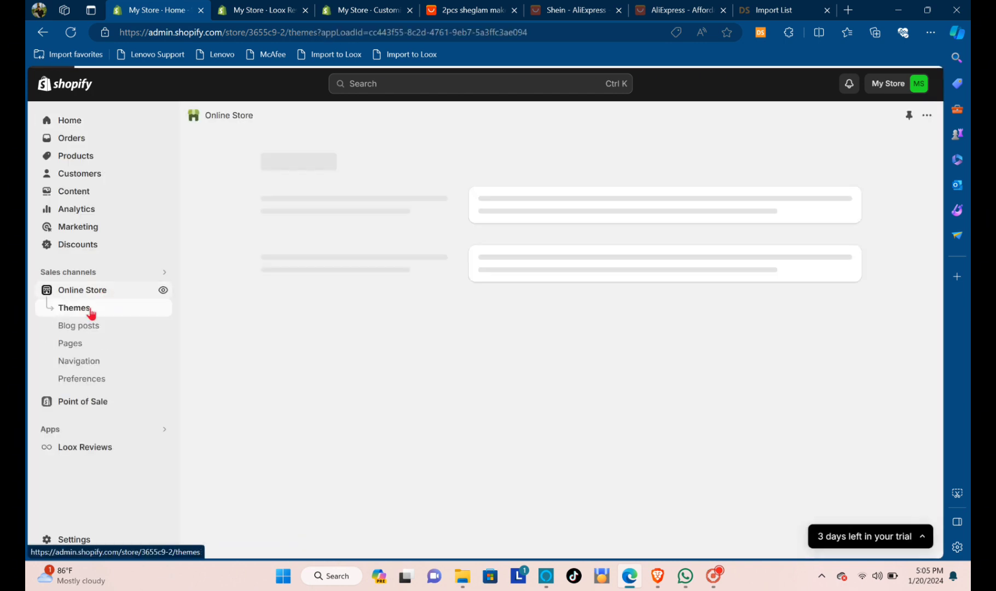
{"action": "left_click", "coordinate": [88, 361]}
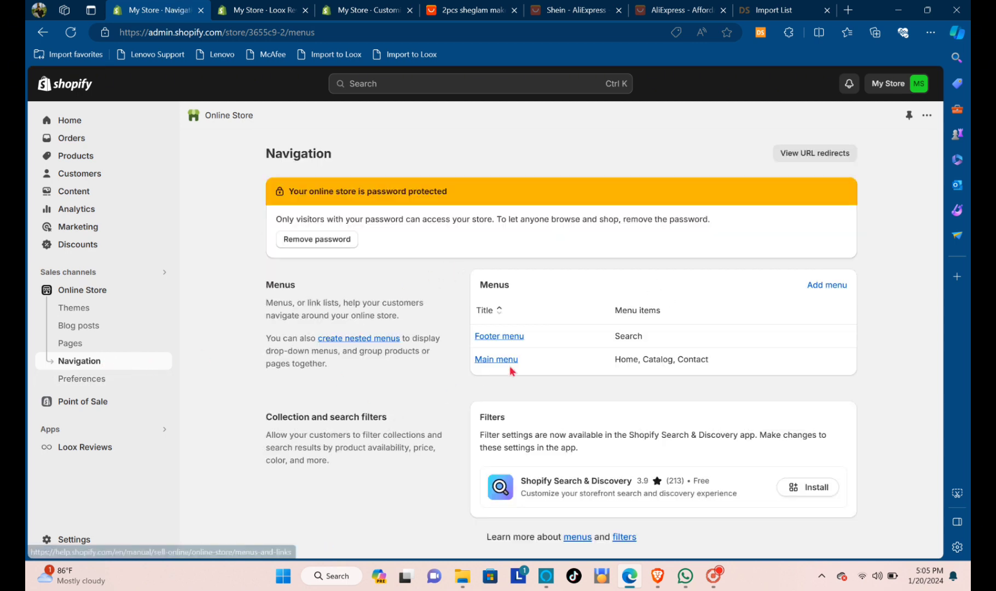
{"action": "left_click", "coordinate": [501, 336]}
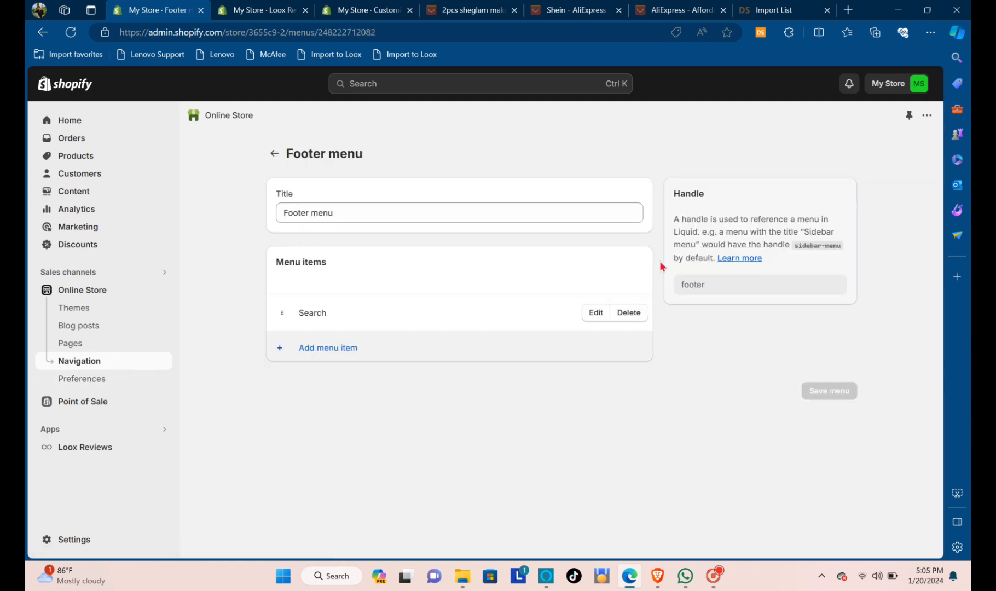
{"action": "left_click", "coordinate": [304, 360]}
{"action": "left_click", "coordinate": [792, 261]}
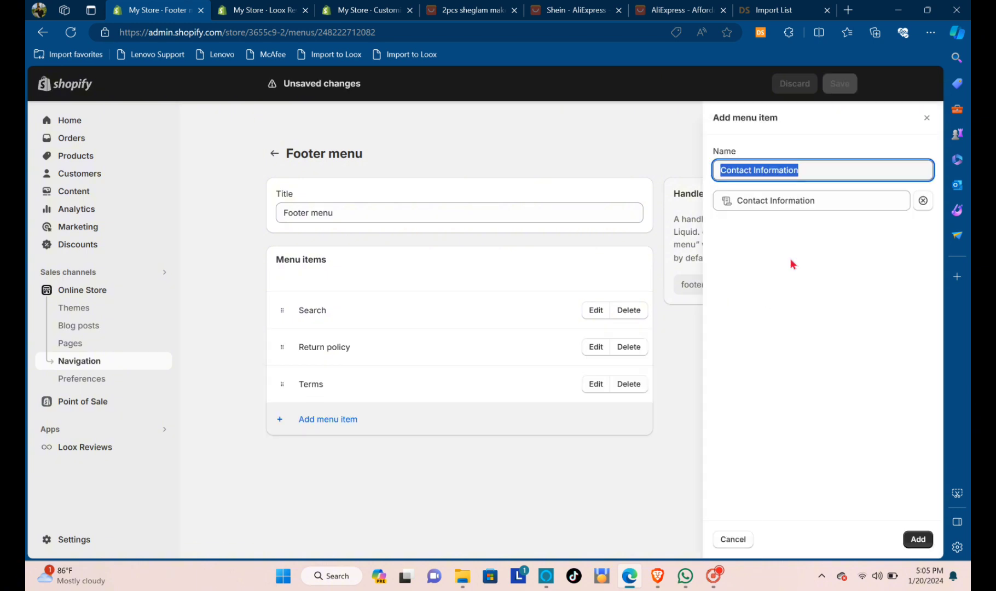
{"action": "left_click", "coordinate": [919, 538]}
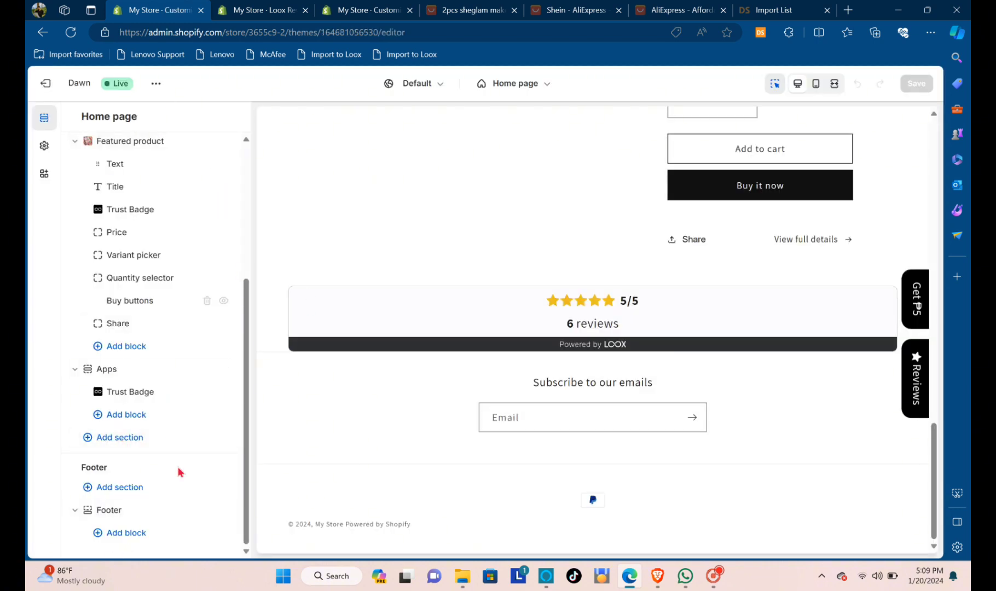
Step: Add a Menu block showing the Footer menu to the home page footer and set its heading to POLICIES
{"action": "left_click", "coordinate": [145, 535]}
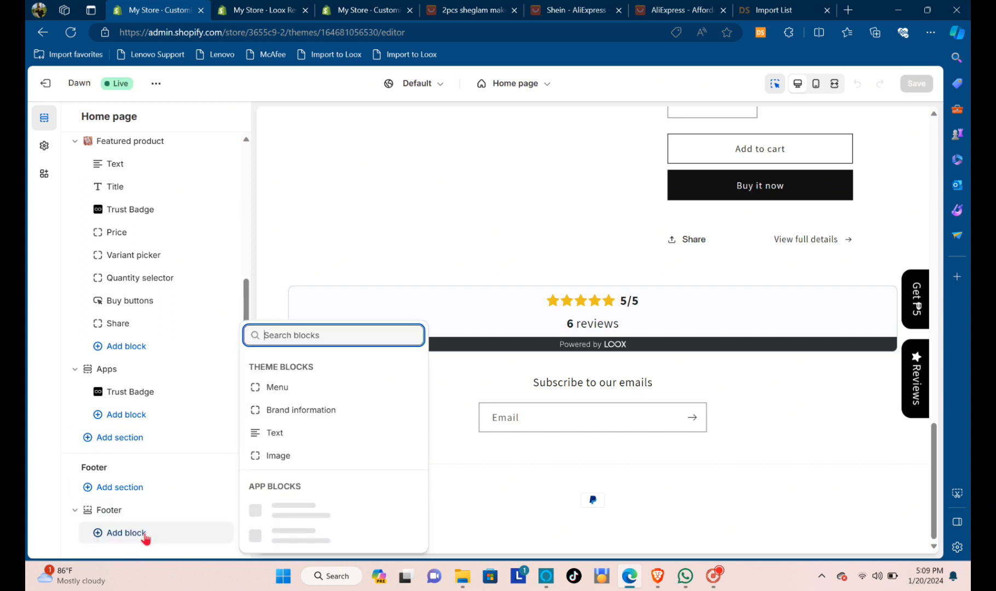
{"action": "left_click", "coordinate": [284, 391]}
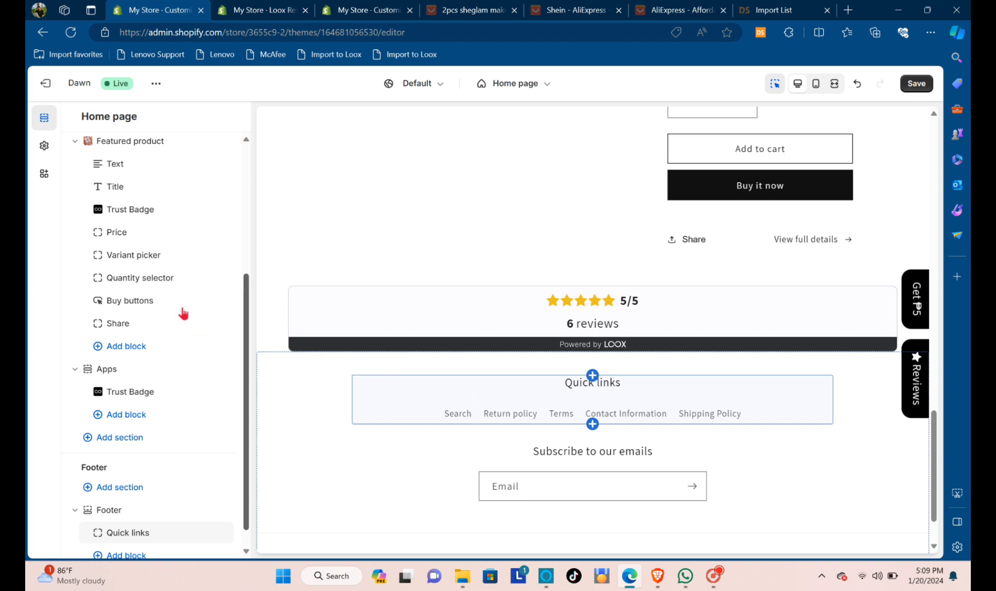
{"action": "scroll", "coordinate": [161, 283], "scroll_direction": "up", "scroll_amount": 4}
{"action": "scroll", "coordinate": [466, 407], "scroll_direction": "down", "scroll_amount": 5}
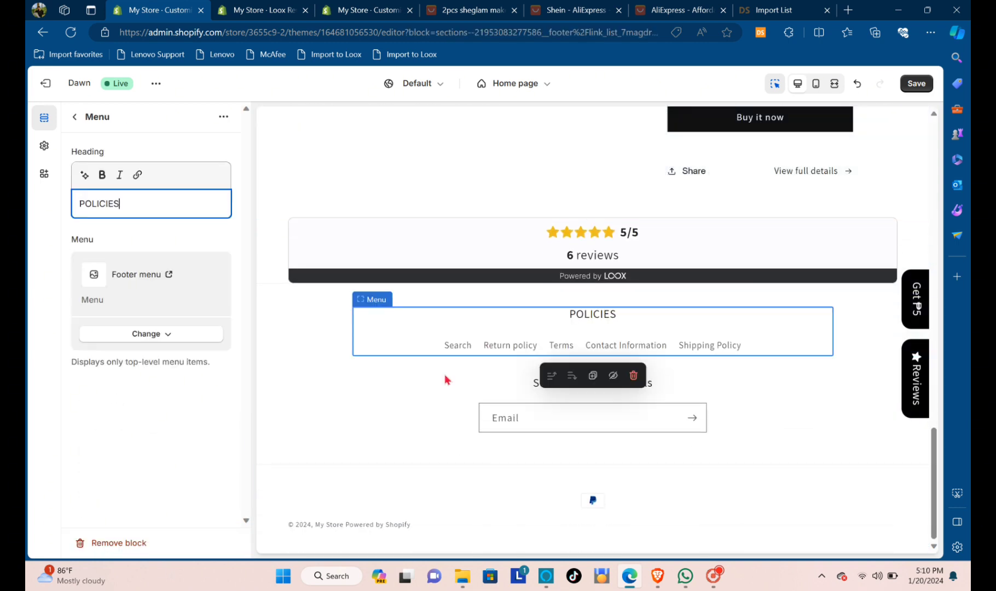
Step: Preview the footer's POLICIES menu in the mobile layout and open its Return policy link to read the page
{"action": "left_click", "coordinate": [521, 351]}
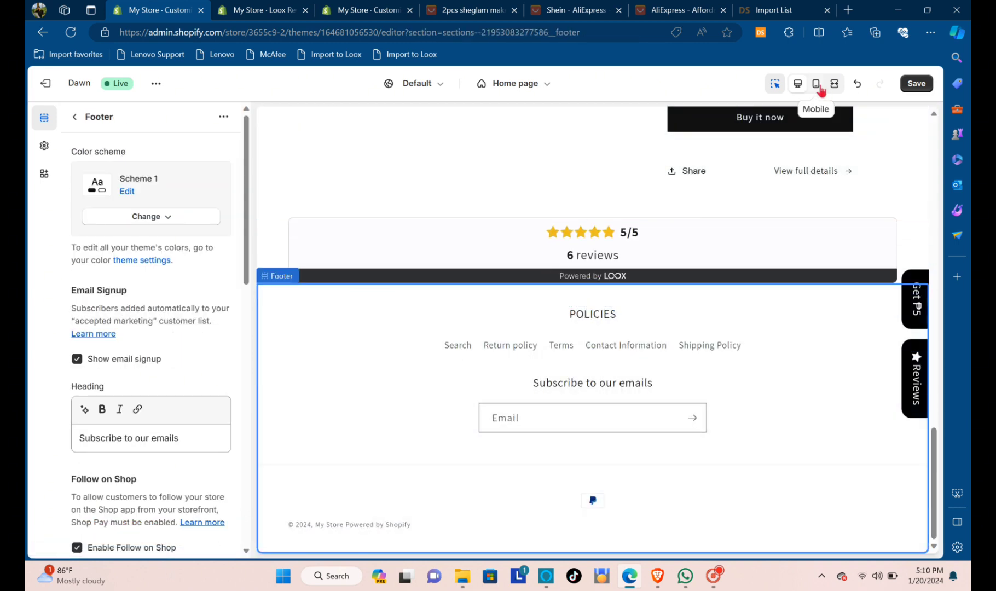
{"action": "left_click", "coordinate": [816, 85]}
{"action": "left_click", "coordinate": [529, 289]}
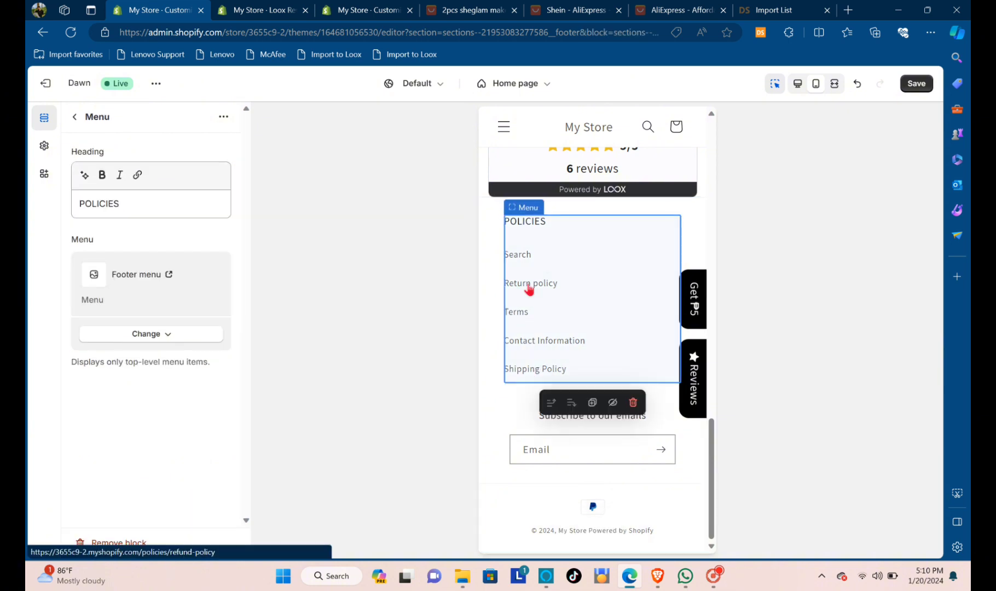
{"action": "left_click", "coordinate": [529, 289]}
{"action": "scroll", "coordinate": [562, 317], "scroll_direction": "down", "scroll_amount": 10}
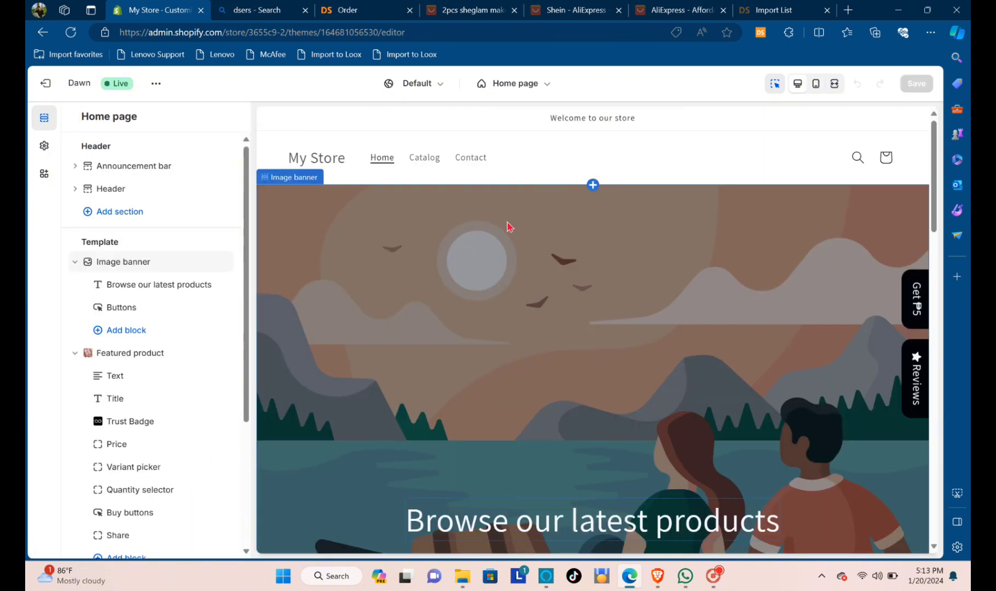
Step: Leave the theme editor and remove the Catalog item from the Main menu in the store's navigation
{"action": "scroll", "coordinate": [507, 224], "scroll_direction": "down", "scroll_amount": 4}
{"action": "scroll", "coordinate": [511, 293], "scroll_direction": "up", "scroll_amount": 4}
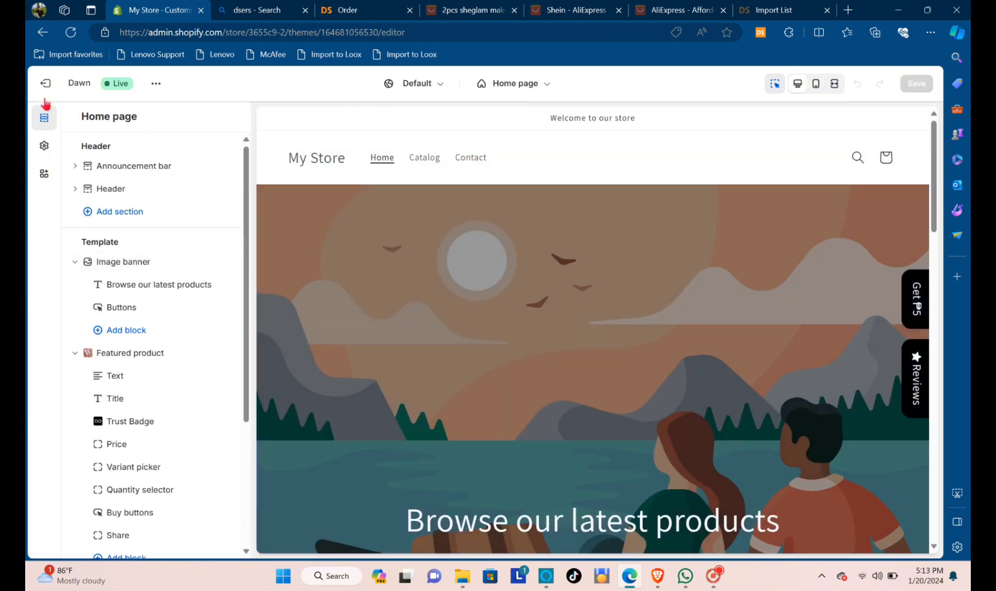
{"action": "left_click", "coordinate": [63, 83]}
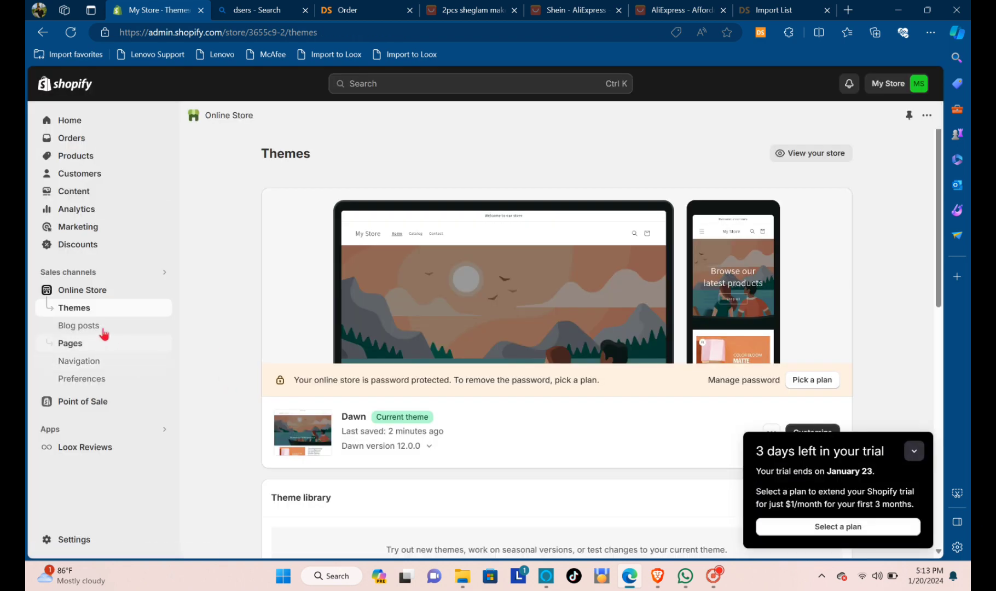
{"action": "left_click", "coordinate": [85, 363]}
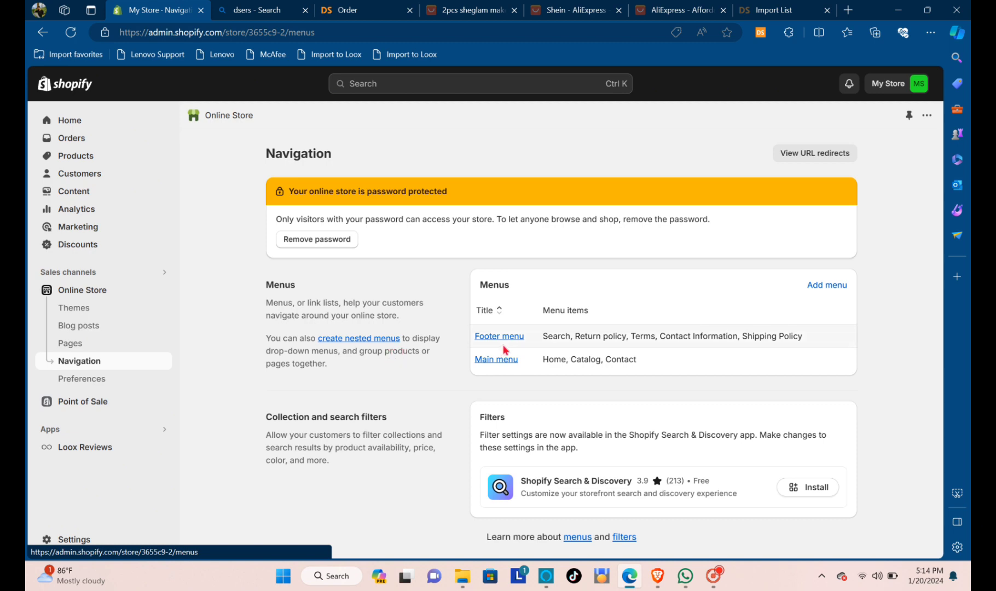
{"action": "left_click", "coordinate": [495, 359]}
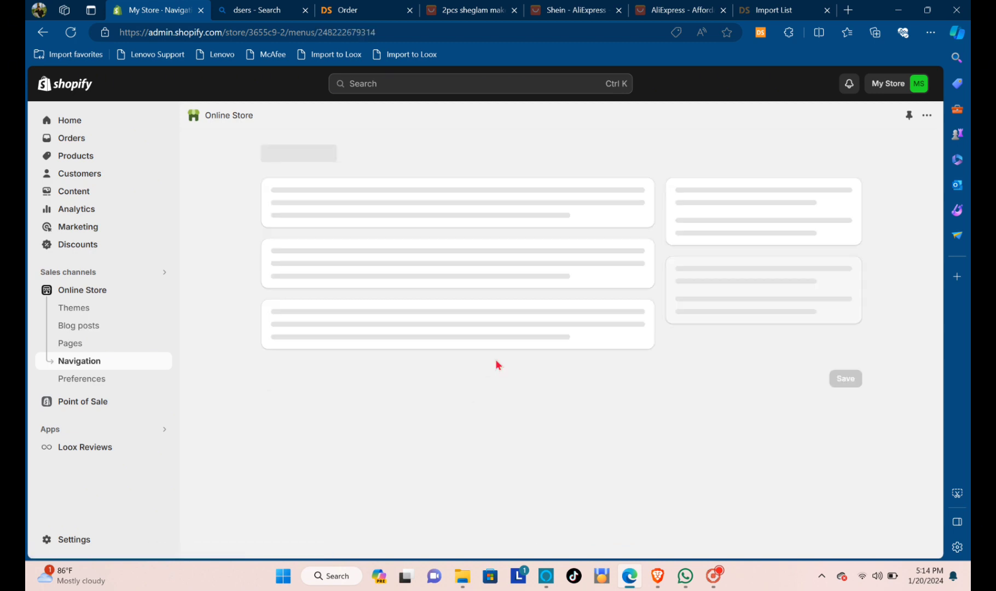
{"action": "left_click", "coordinate": [627, 357]}
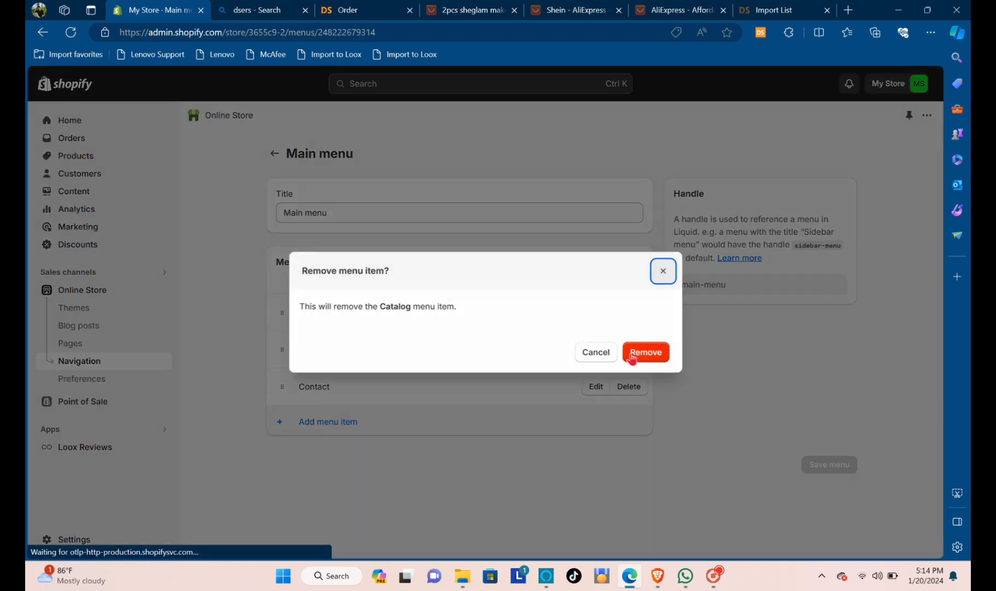
{"action": "left_click", "coordinate": [643, 353]}
Step: Add a Main menu item linking to the 2pcs sheglam make up Liquid Blush product
{"action": "left_click", "coordinate": [328, 388]}
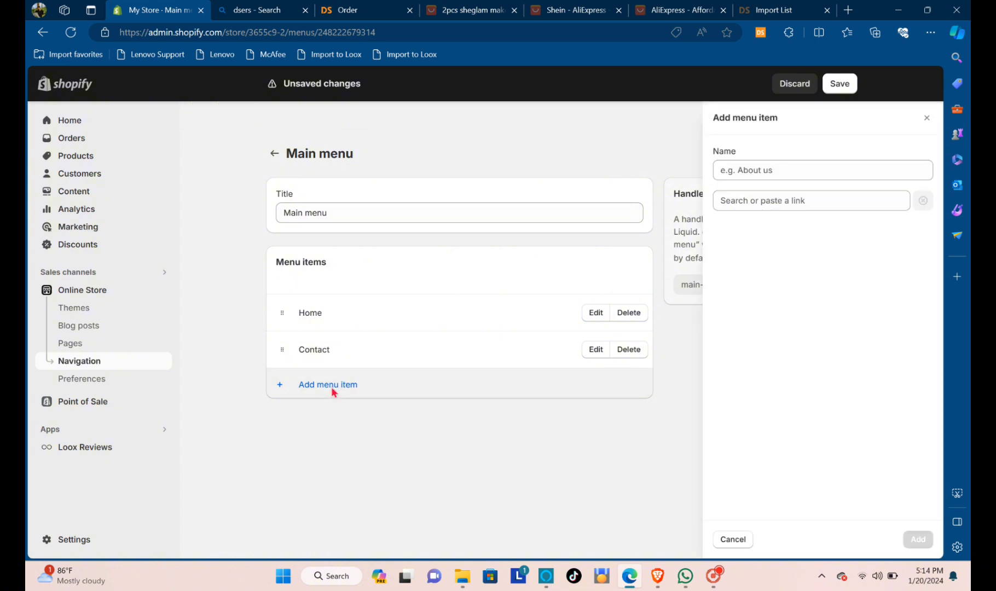
{"action": "left_click", "coordinate": [812, 200]}
{"action": "left_click", "coordinate": [800, 289]}
{"action": "left_click", "coordinate": [803, 286]}
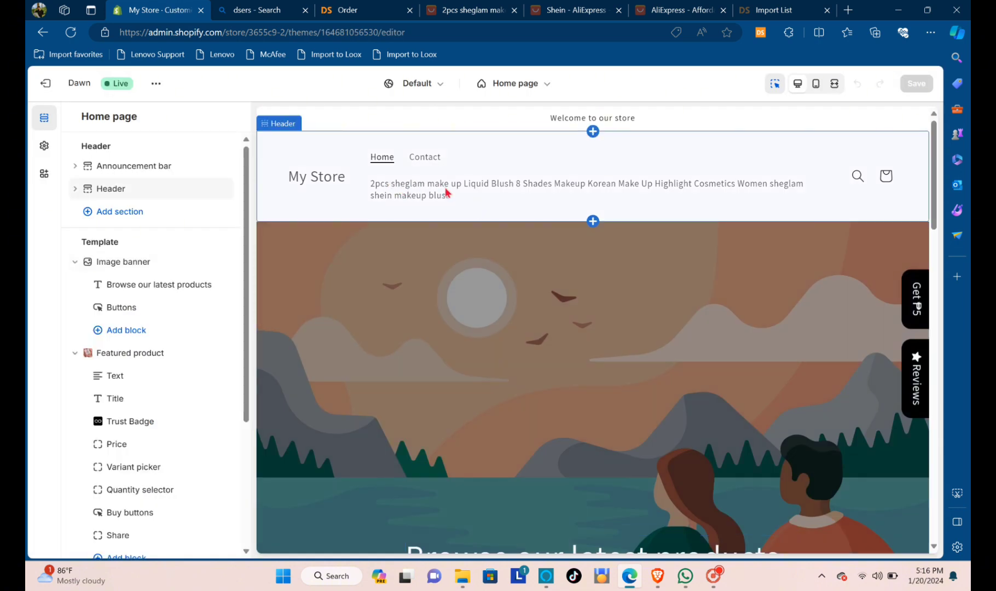
Step: Follow the header's blush product link in the theme preview and look through the product page
{"action": "left_click", "coordinate": [446, 191]}
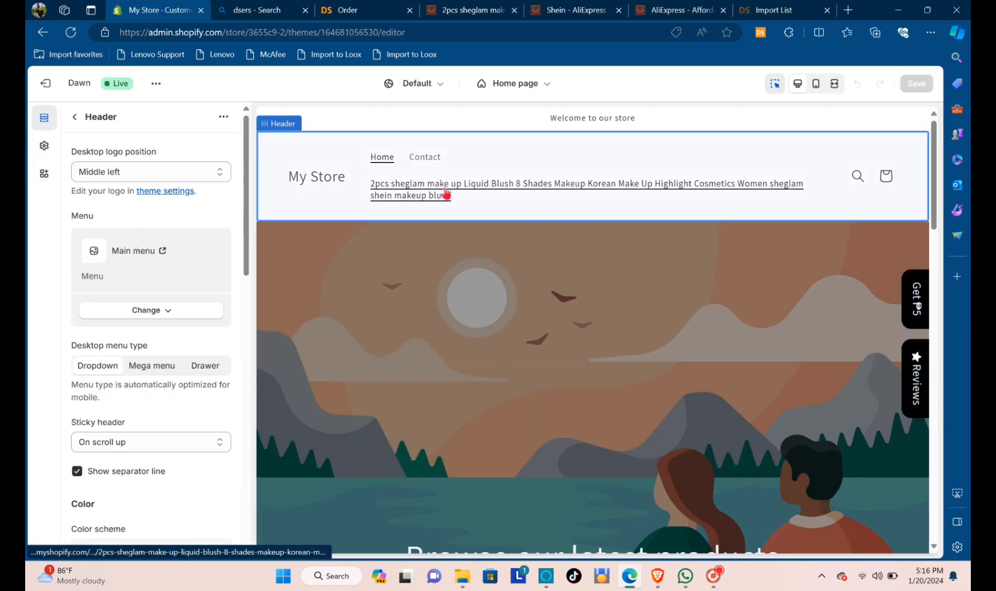
{"action": "scroll", "coordinate": [707, 362], "scroll_direction": "down", "scroll_amount": 20}
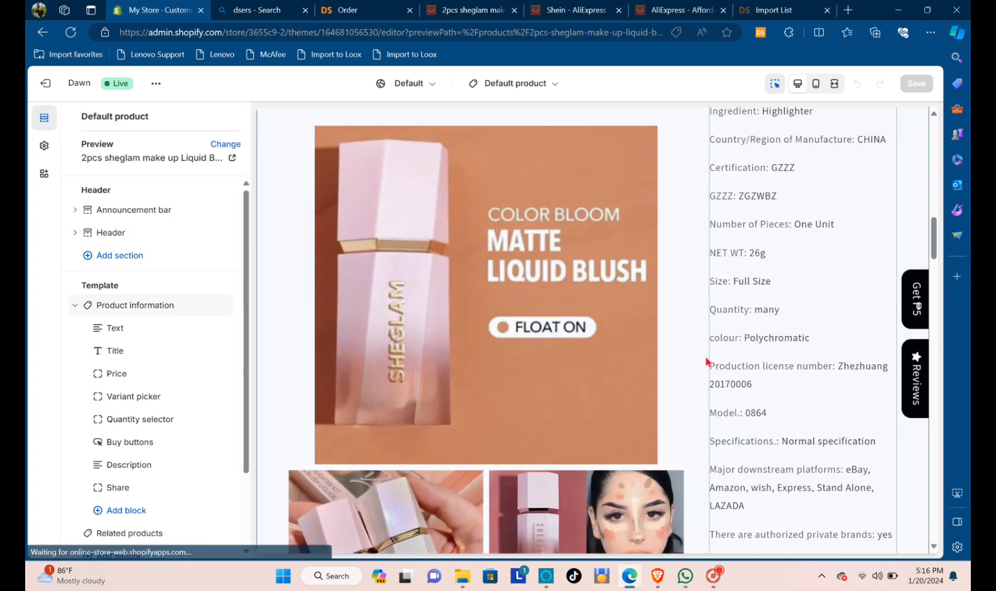
Step: Switch from the product page preview to the DSers dashboard's home page and close the leftover dsers search page
{"action": "scroll", "coordinate": [527, 381], "scroll_direction": "up", "scroll_amount": 12}
{"action": "scroll", "coordinate": [449, 264], "scroll_direction": "up", "scroll_amount": 5}
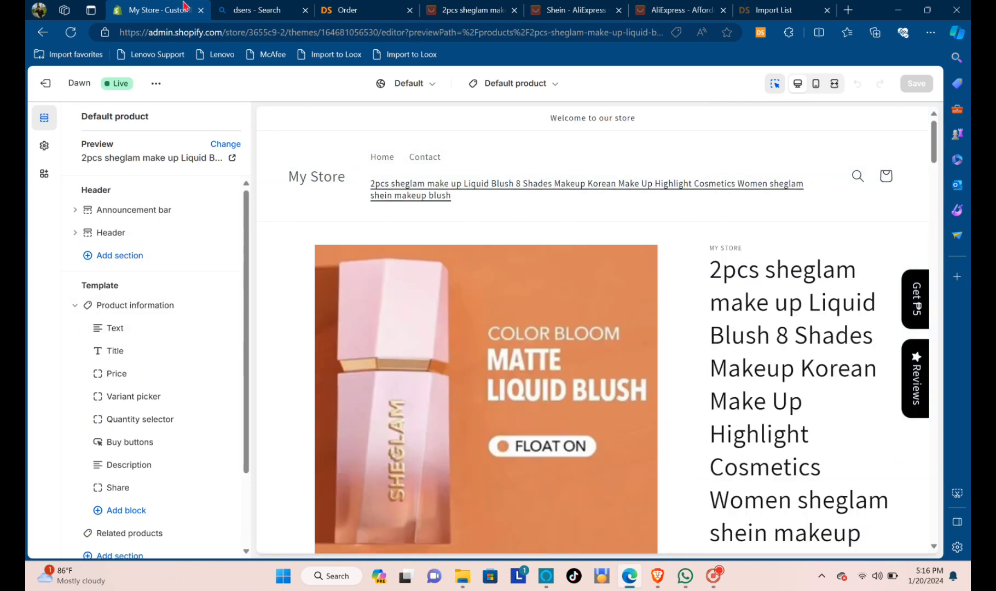
{"action": "left_click", "coordinate": [345, 11]}
{"action": "left_click", "coordinate": [305, 10]}
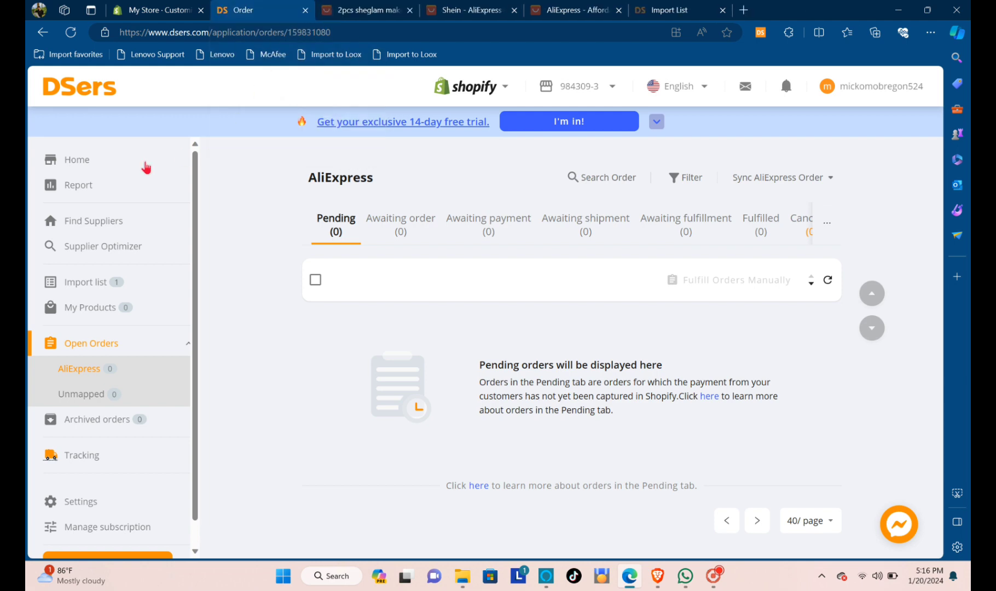
{"action": "left_click", "coordinate": [109, 160]}
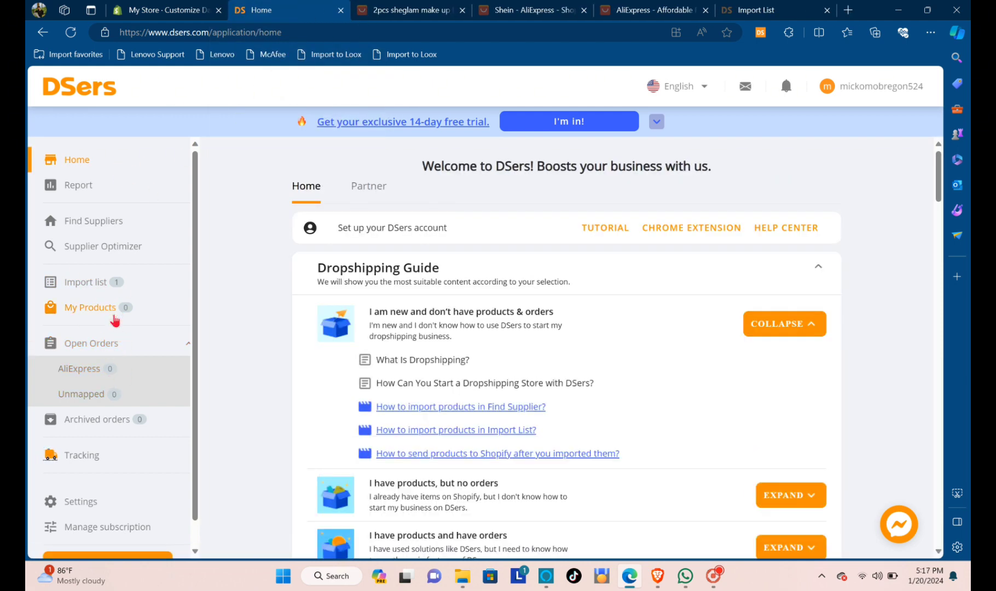
Step: Look through the AliExpress open orders in DSers by status, from awaiting payment and shipment to awaiting fulfillment and fulfilled
{"action": "left_click", "coordinate": [95, 374]}
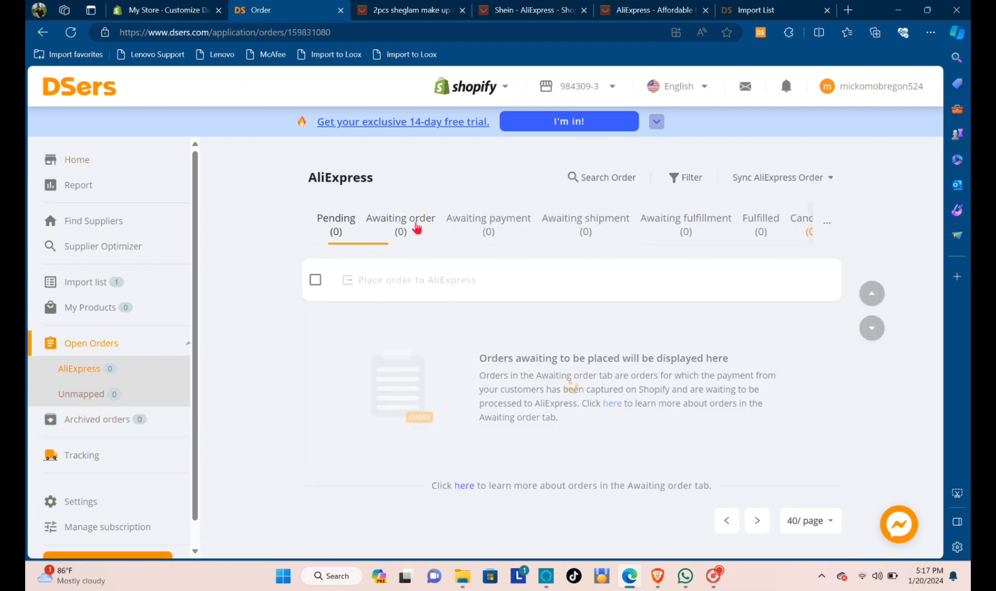
{"action": "left_click", "coordinate": [523, 231]}
{"action": "left_click", "coordinate": [584, 222]}
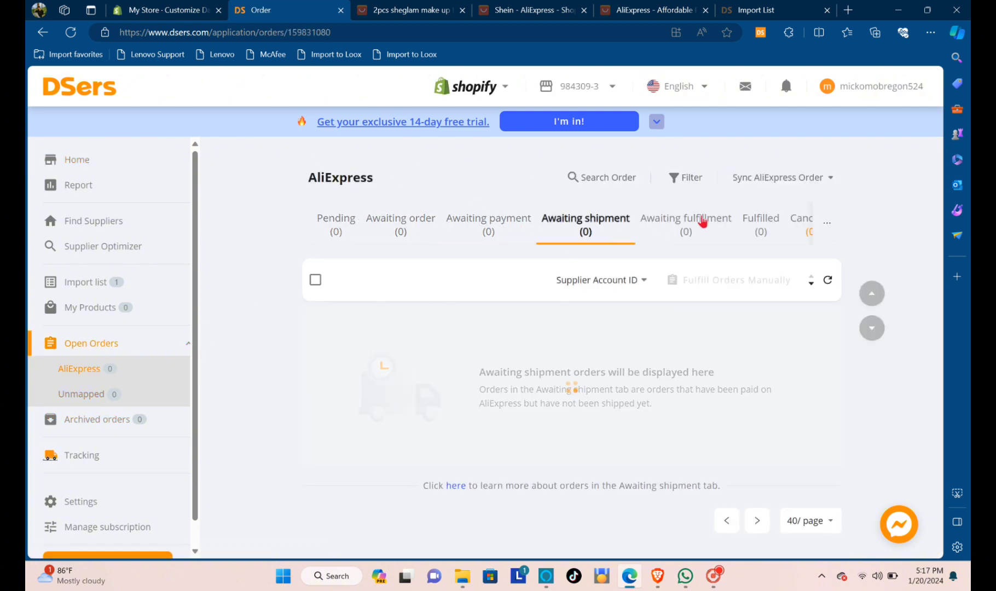
{"action": "left_click", "coordinate": [706, 222]}
{"action": "left_click", "coordinate": [751, 218]}
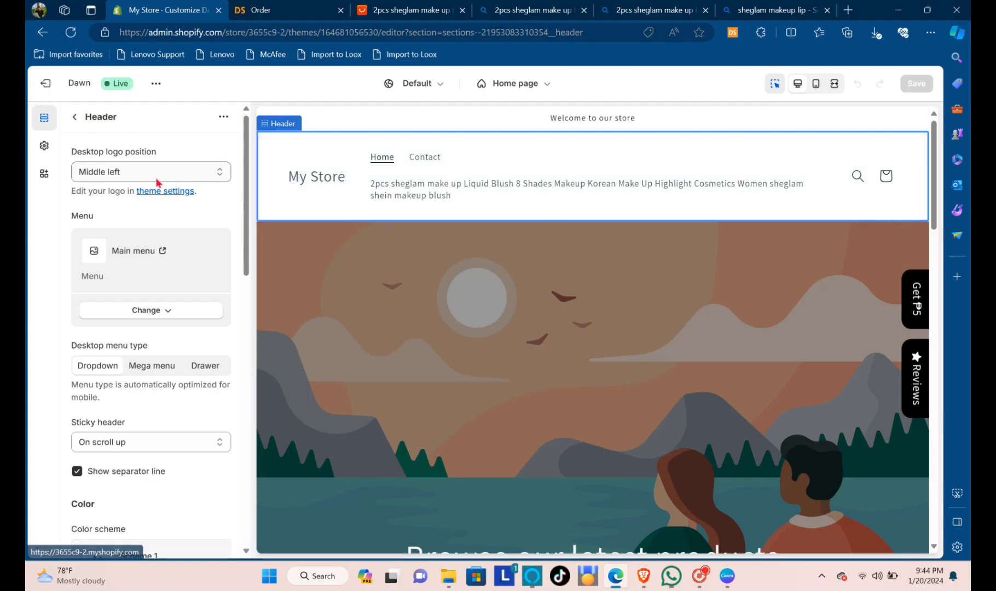
Step: In the Shopify theme's header, set the desktop logo position to Middle center and the desktop menu type to Drawer
{"action": "left_click", "coordinate": [155, 174]}
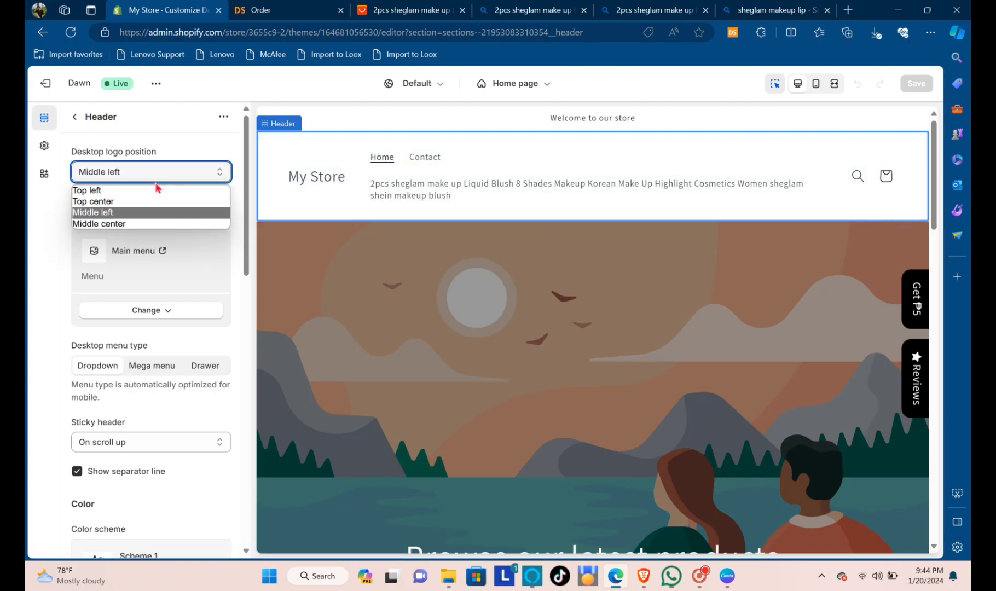
{"action": "left_click", "coordinate": [145, 225]}
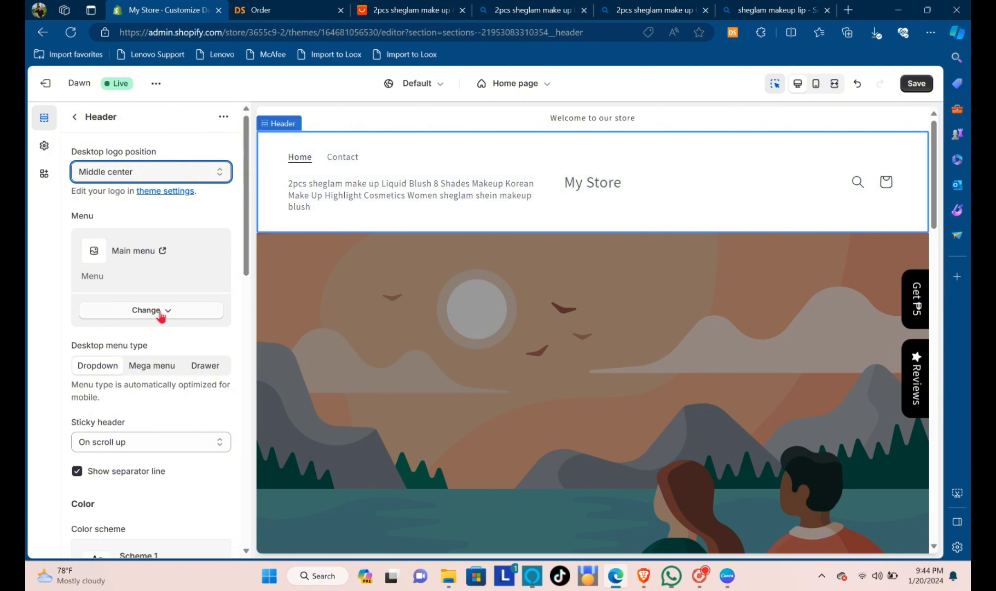
{"action": "left_click", "coordinate": [198, 367]}
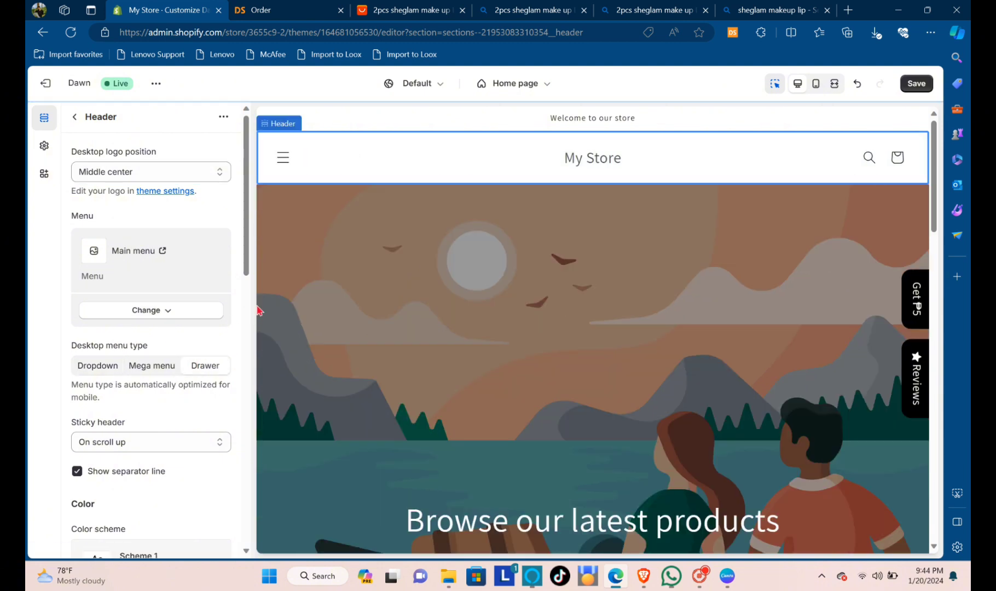
Step: Show social media icons on desktop in the announcement bar and open the theme's social media account settings
{"action": "left_click", "coordinate": [295, 119]}
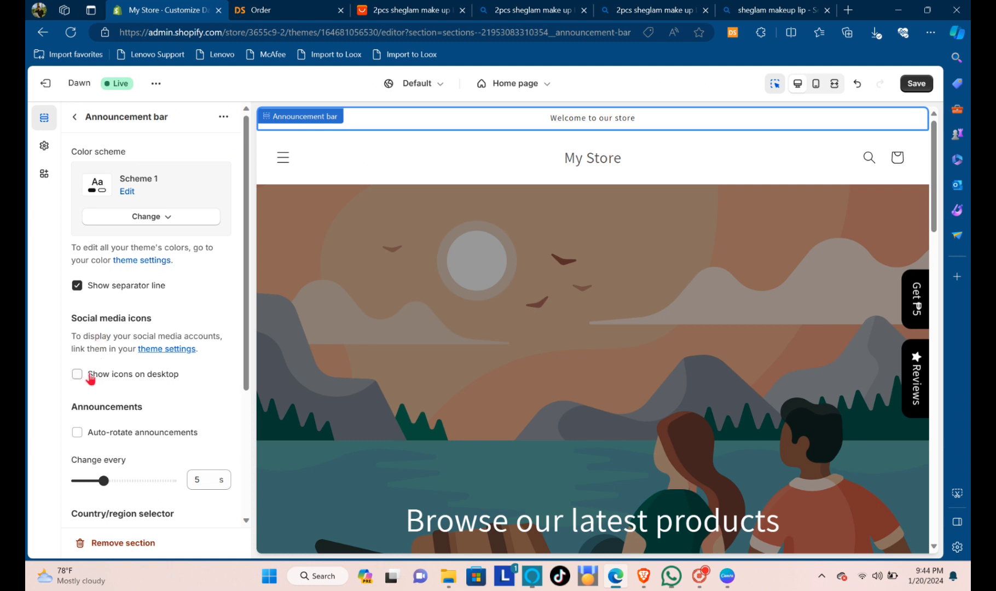
{"action": "scroll", "coordinate": [104, 363], "scroll_direction": "down", "scroll_amount": 4}
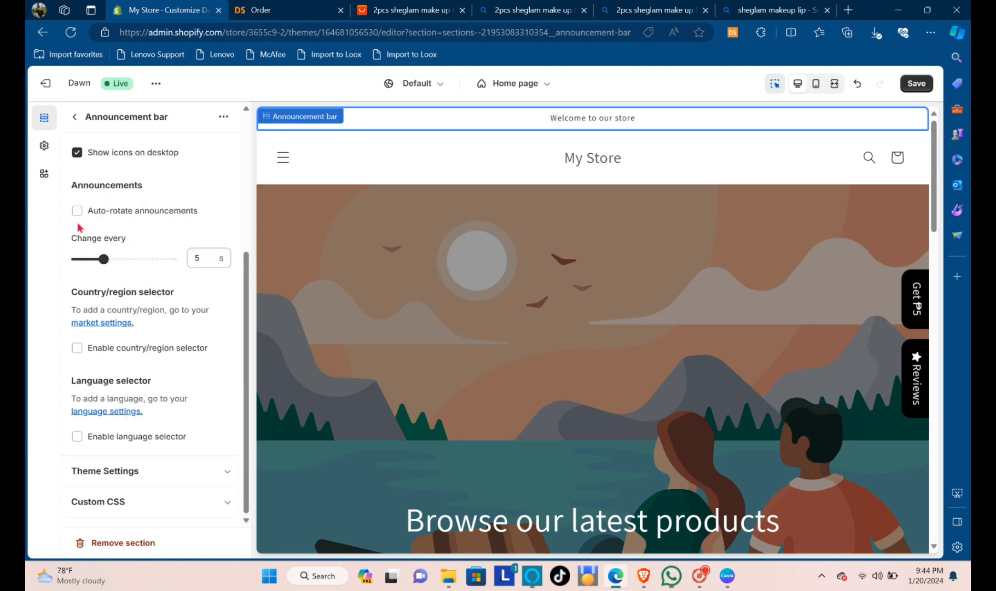
{"action": "left_click", "coordinate": [49, 153]}
{"action": "scroll", "coordinate": [82, 360], "scroll_direction": "down", "scroll_amount": 5}
{"action": "left_click", "coordinate": [82, 360]}
{"action": "scroll", "coordinate": [145, 318], "scroll_direction": "down", "scroll_amount": 2}
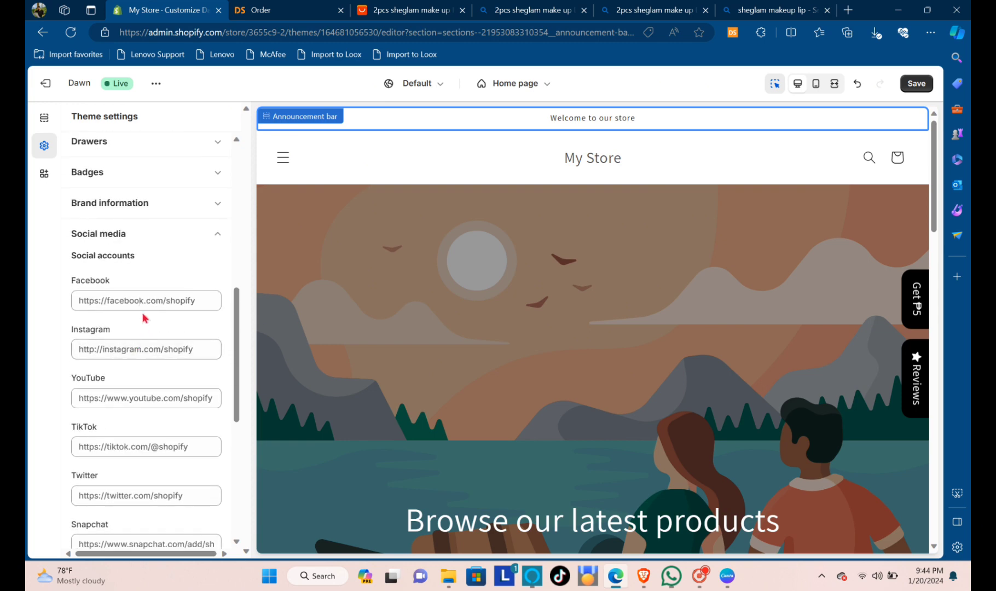
Step: Fill in the social accounts with scadc for Facebook, fasds for Instagram and dczd for YouTube
{"action": "left_click", "coordinate": [144, 301]}
{"action": "type", "text": "scadc"}
{"action": "left_click", "coordinate": [125, 347]}
{"action": "type", "text": "fasds"}
{"action": "left_click", "coordinate": [125, 398]}
{"action": "type", "text": "dczd"}
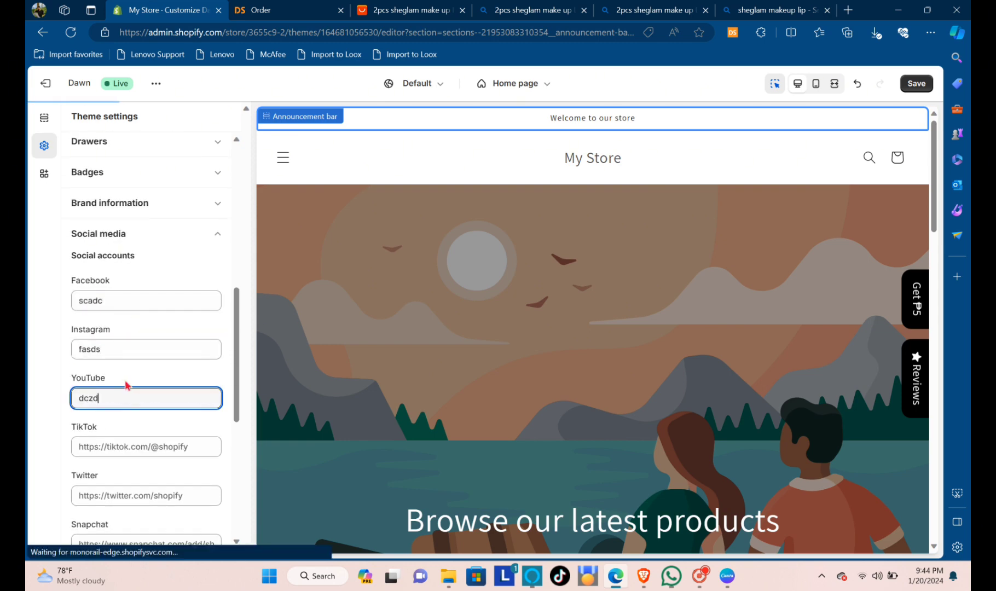
Step: Set the TikTok account to dcdc and the Twitter account to dczcx, and enter placeholder text for Snapchat
{"action": "scroll", "coordinate": [126, 389], "scroll_direction": "down", "scroll_amount": 1}
{"action": "left_click", "coordinate": [127, 382]}
{"action": "type", "text": "dcdc"}
{"action": "left_click", "coordinate": [126, 422]}
{"action": "type", "text": "dczcx"}
{"action": "scroll", "coordinate": [128, 419], "scroll_direction": "down", "scroll_amount": 2}
{"action": "left_click", "coordinate": [135, 355]}
{"action": "type", "text": "dczd"}
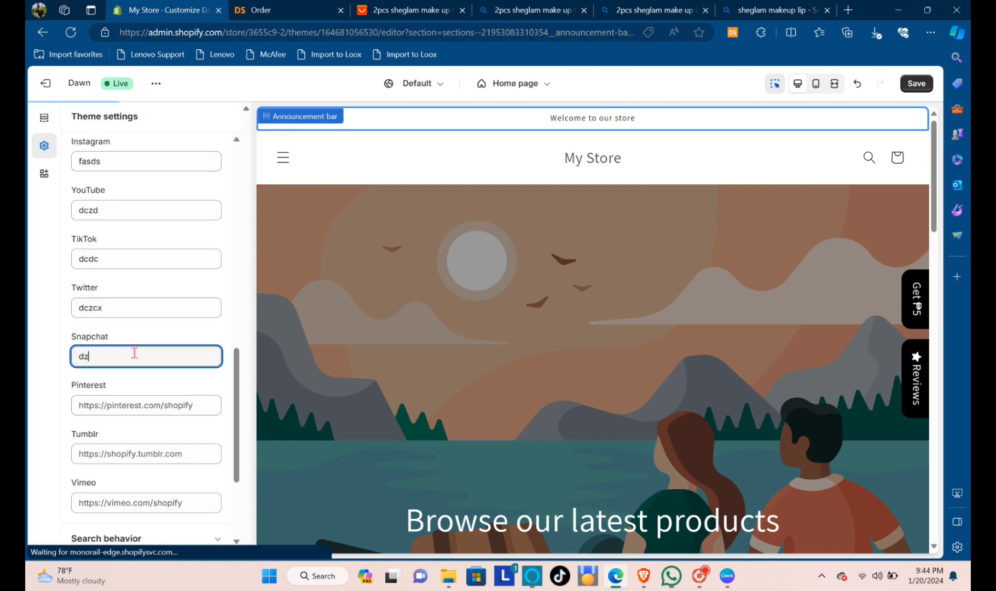
Step: Check the social media icons in the home page preview's announcement bar and footer
{"action": "scroll", "coordinate": [141, 362], "scroll_direction": "down", "scroll_amount": 3}
{"action": "scroll", "coordinate": [145, 339], "scroll_direction": "up", "scroll_amount": 10}
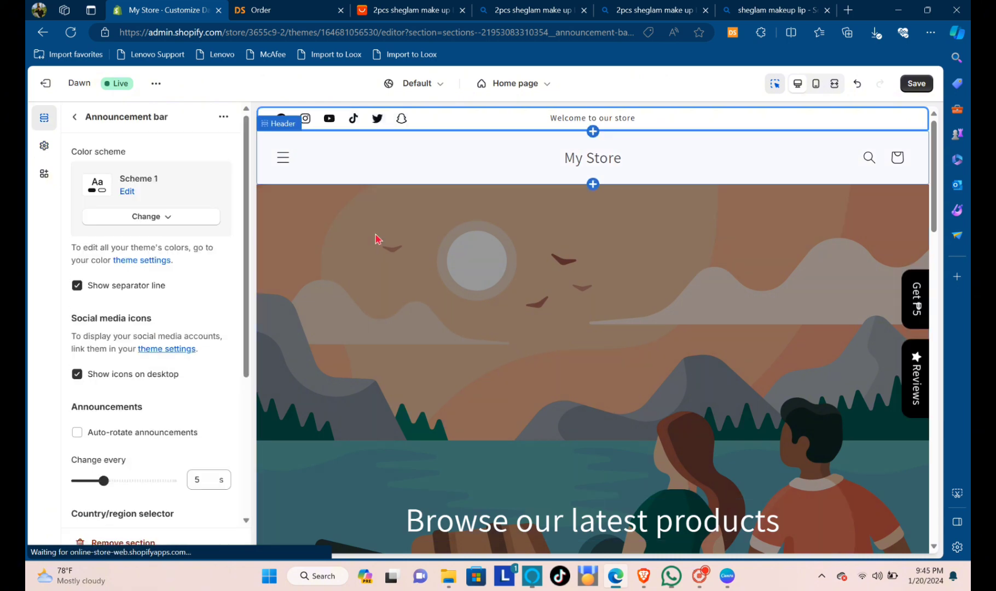
{"action": "left_click", "coordinate": [362, 122]}
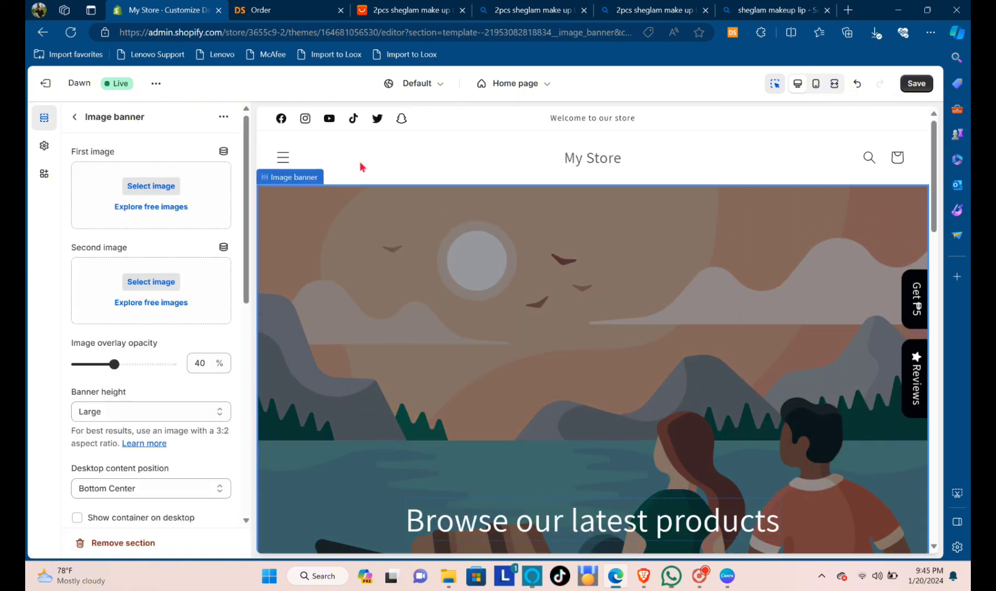
{"action": "scroll", "coordinate": [640, 316], "scroll_direction": "down", "scroll_amount": 15}
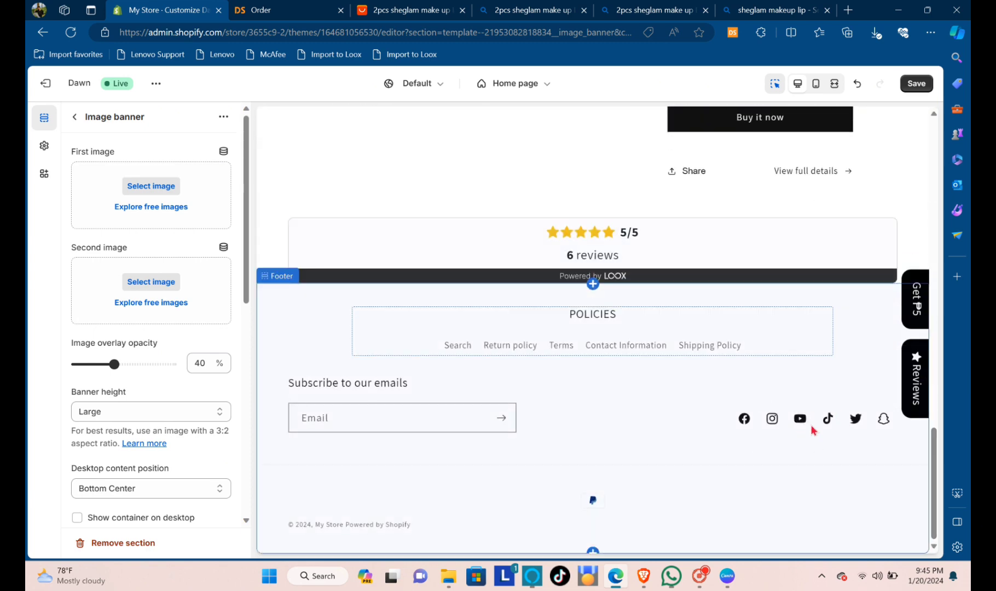
Step: Set the background color of theme color Scheme 2 to the pink #E89595
{"action": "left_click", "coordinate": [43, 145]}
{"action": "left_click", "coordinate": [87, 181]}
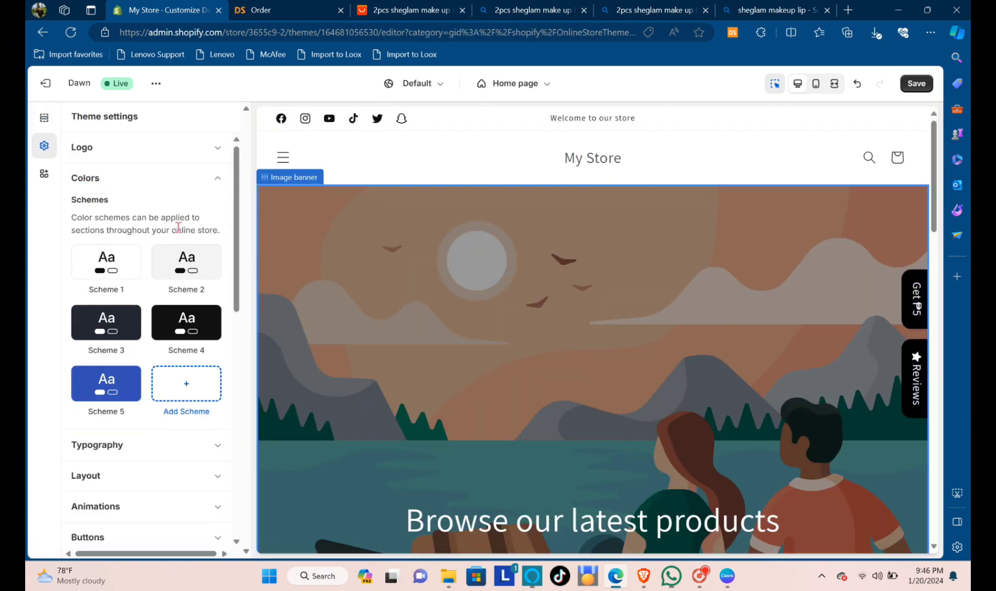
{"action": "left_click", "coordinate": [181, 265]}
{"action": "left_click", "coordinate": [85, 251]}
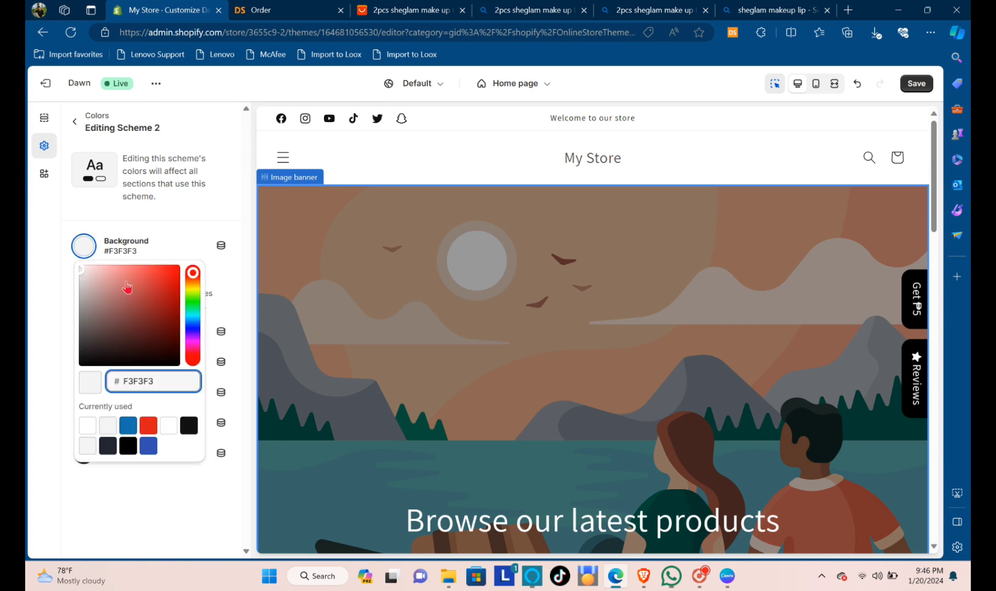
{"action": "left_click", "coordinate": [101, 282]}
{"action": "key", "text": "Escape"}
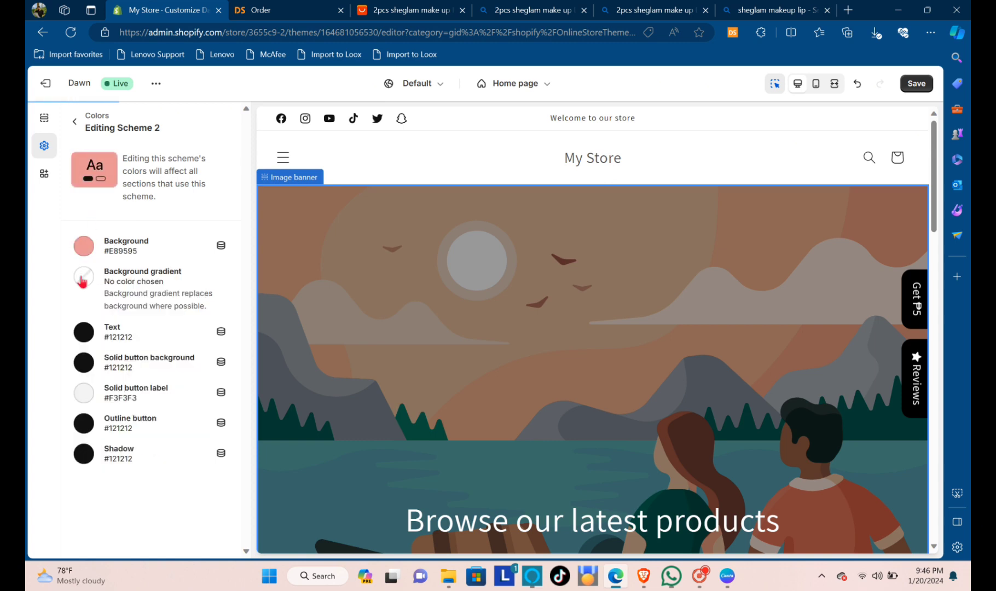
Step: Set Scheme 2's text color to white and shift its background to a more saturated red
{"action": "left_click", "coordinate": [107, 343]}
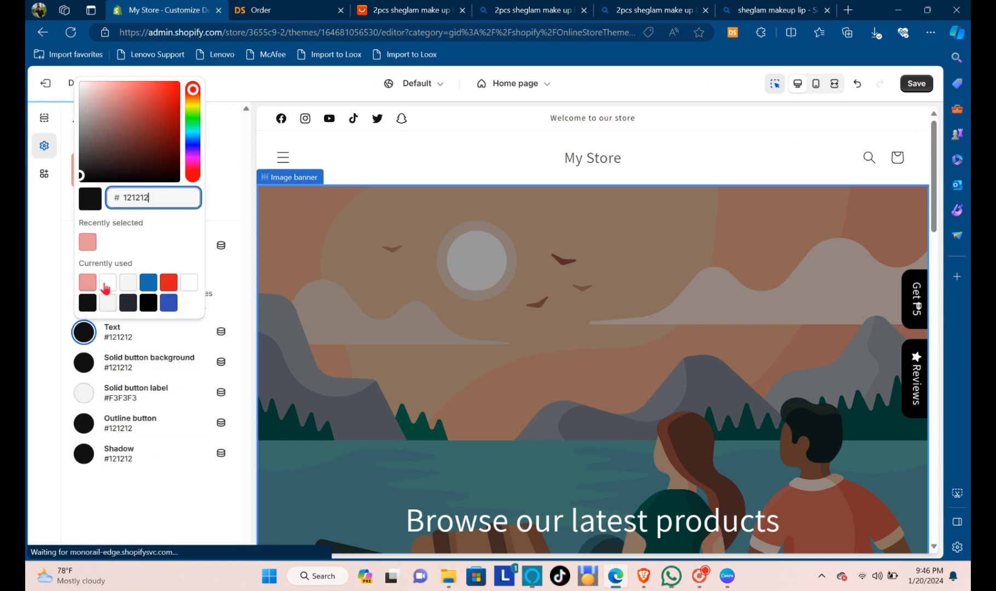
{"action": "left_click", "coordinate": [106, 284]}
{"action": "left_click", "coordinate": [62, 269]}
{"action": "left_click", "coordinate": [90, 251]}
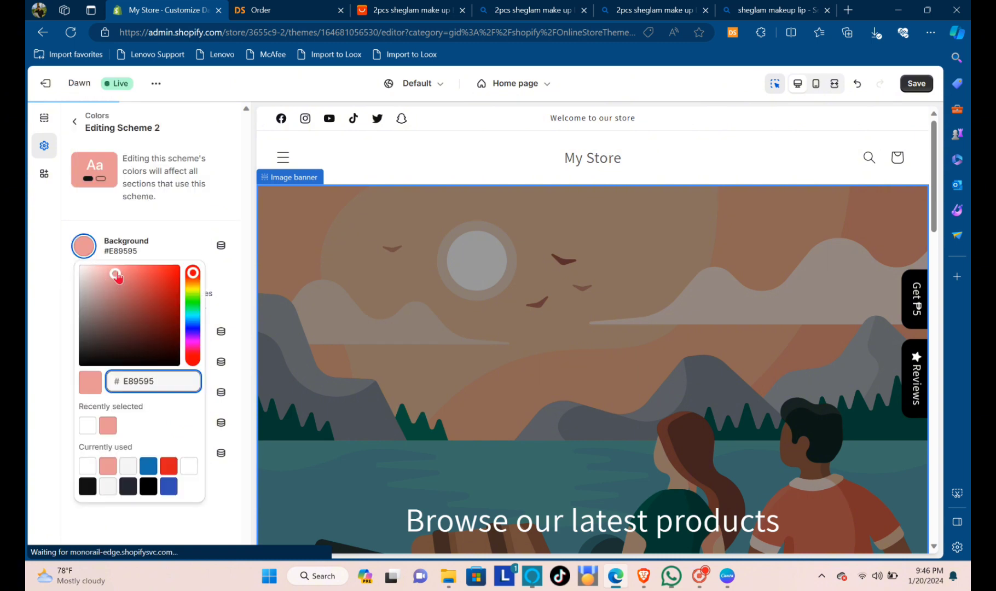
{"action": "left_click_drag", "start_coordinate": [116, 276], "coordinate": [147, 282]}
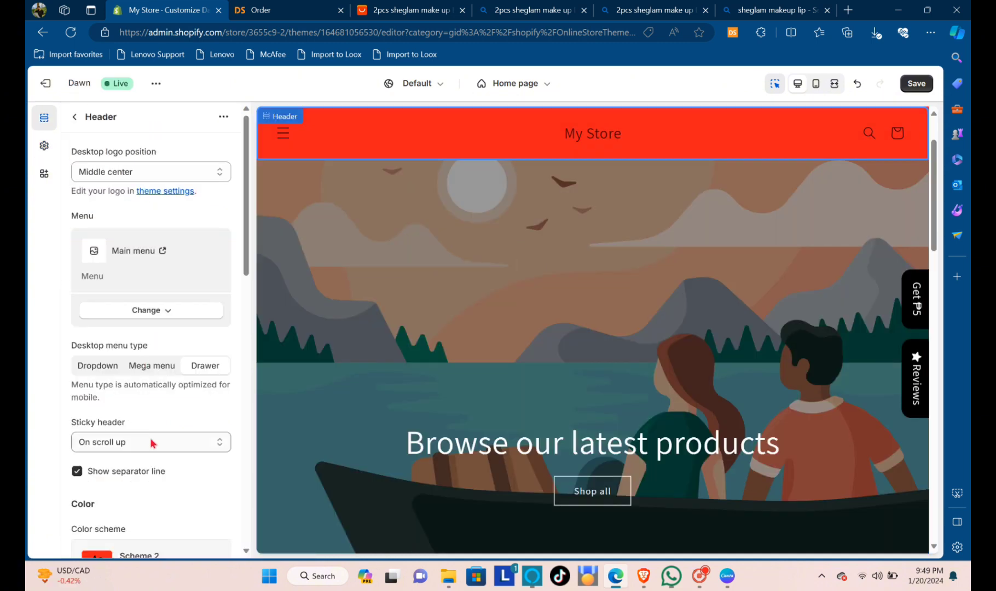
Step: Set the header's sticky behavior to None
{"action": "left_click", "coordinate": [152, 442]}
{"action": "left_click", "coordinate": [132, 457]}
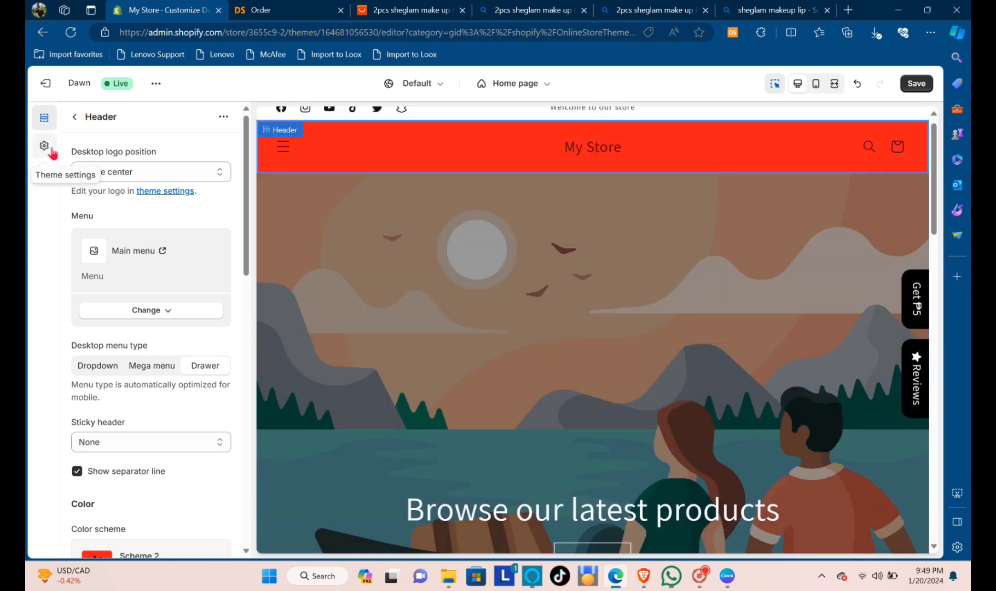
Step: Use the Beauty Studio image OIP_6 as the theme logo and increase the desktop logo width
{"action": "left_click", "coordinate": [44, 146]}
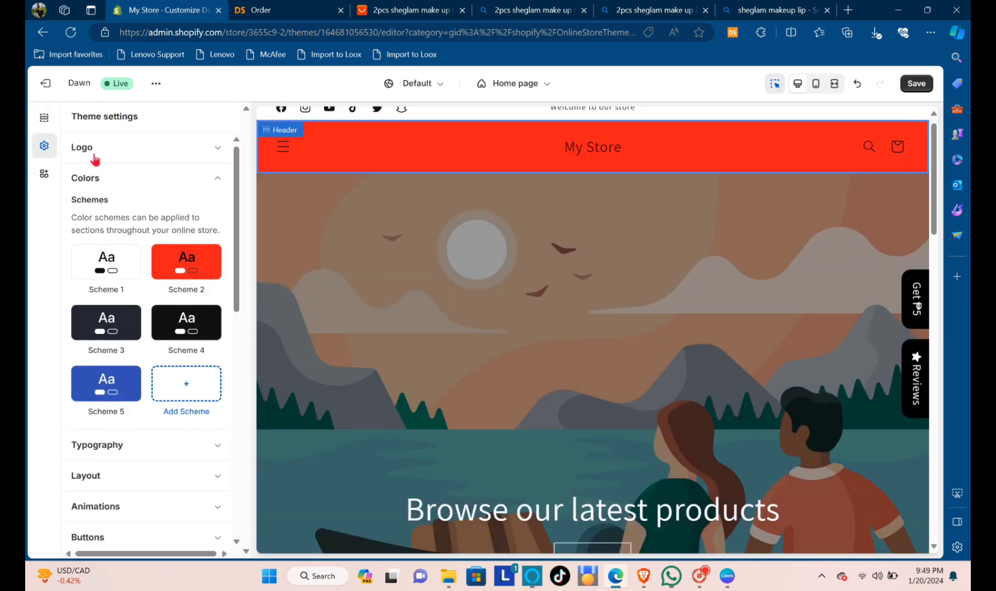
{"action": "left_click", "coordinate": [104, 152]}
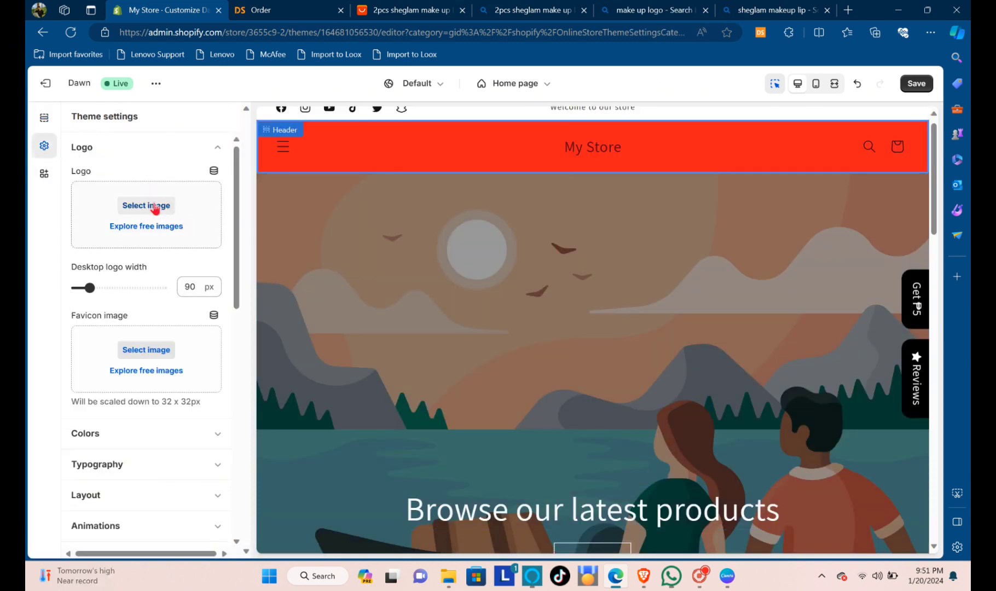
{"action": "left_click", "coordinate": [146, 206]}
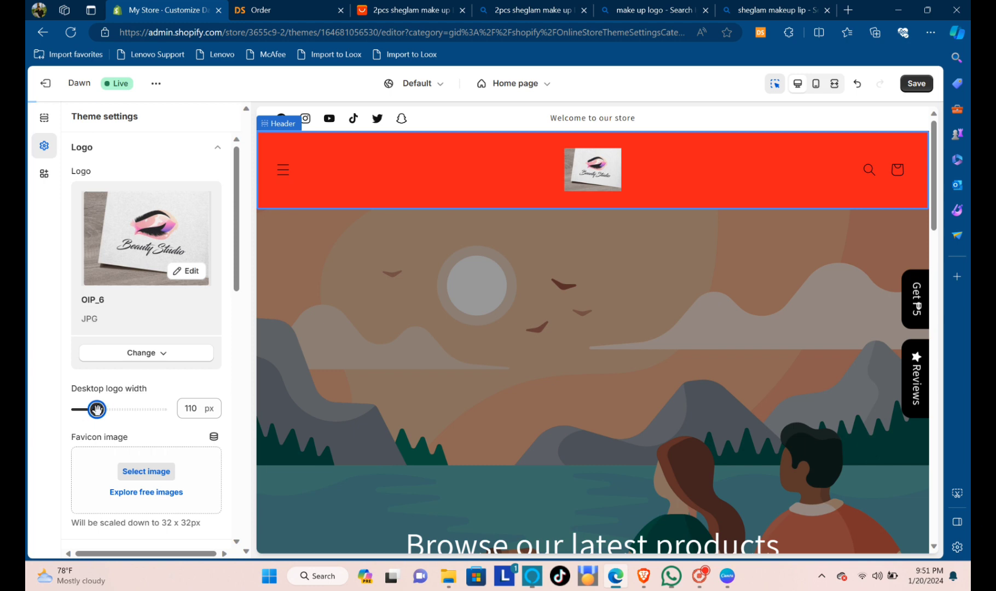
{"action": "left_click_drag", "start_coordinate": [97, 409], "coordinate": [103, 409]}
Step: Set the home page image banner's overlay opacity to 0% and remove its heading and Shop all button blocks
{"action": "left_click", "coordinate": [427, 276]}
{"action": "scroll", "coordinate": [389, 298], "scroll_direction": "down", "scroll_amount": 3}
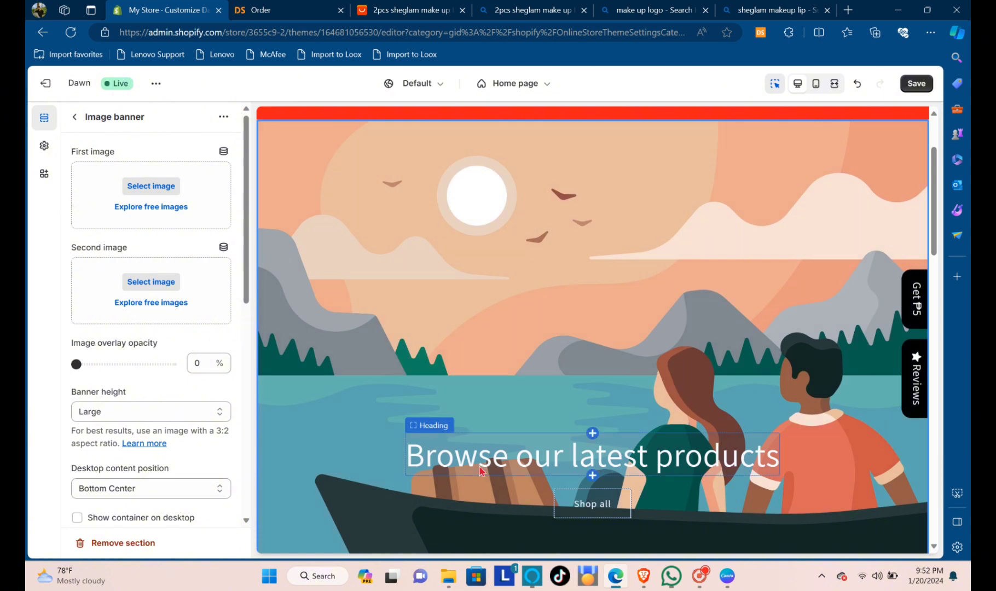
{"action": "left_click", "coordinate": [489, 446]}
{"action": "left_click", "coordinate": [118, 543]}
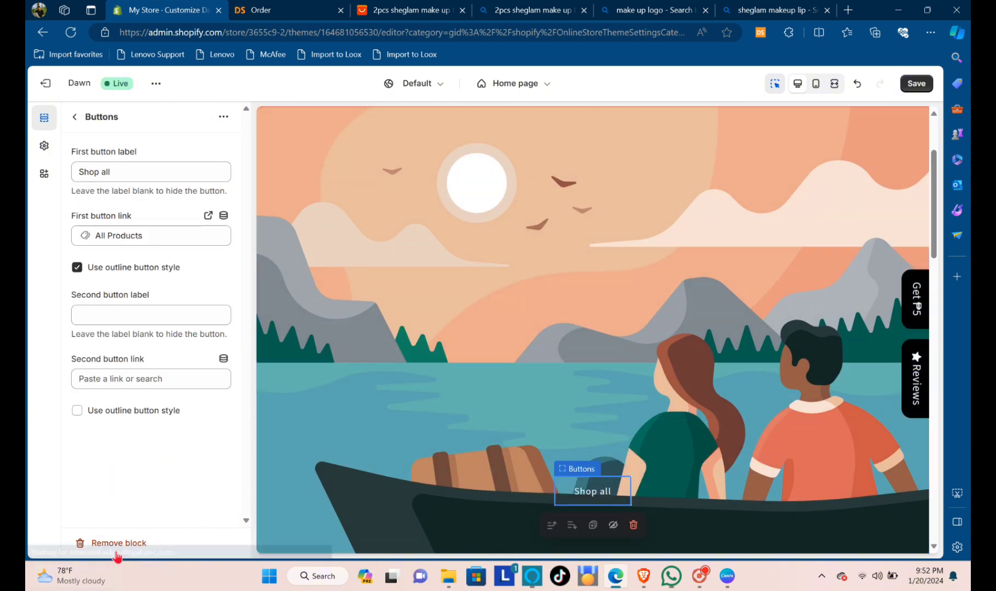
{"action": "left_click", "coordinate": [118, 544]}
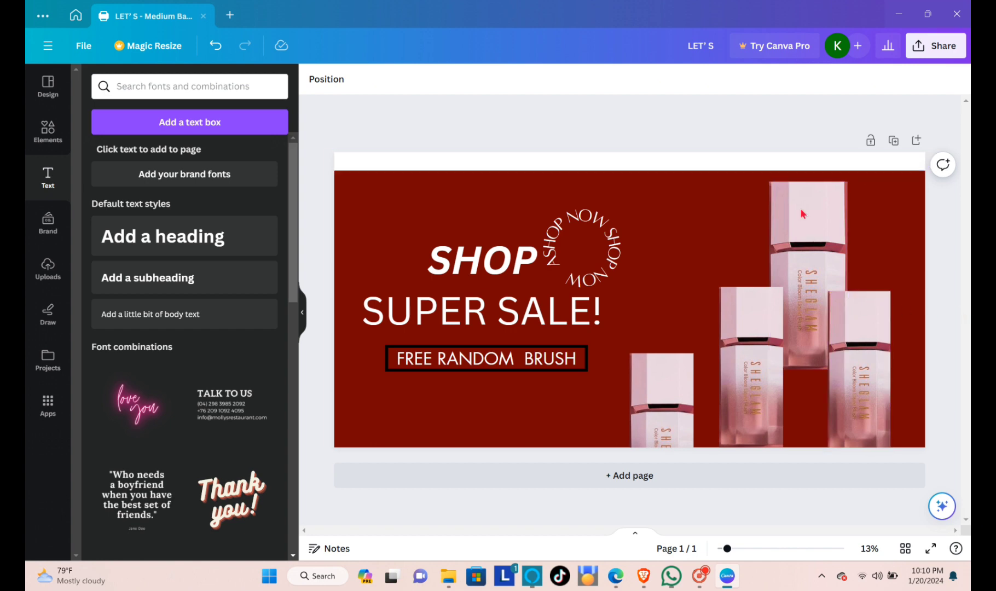
Step: Redo the undone banner edits until the red background, four blush bottles, SUPER SALE text, circular SHOP NOW text and framed brush offer are back
{"action": "left_click_drag", "start_coordinate": [679, 386], "coordinate": [692, 385]}
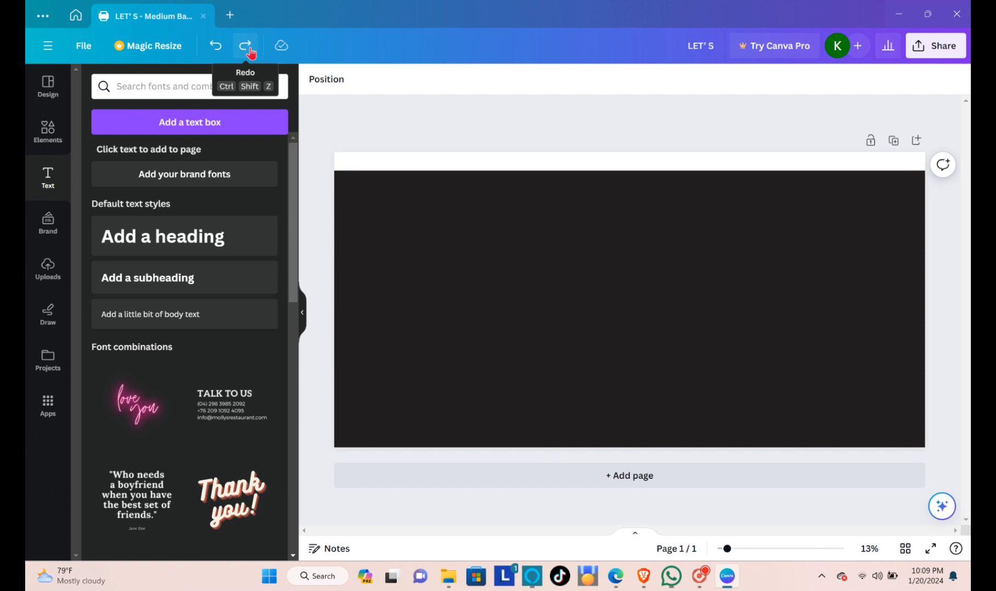
{"action": "left_click", "coordinate": [249, 50]}
{"action": "left_click", "coordinate": [249, 51]}
{"action": "left_click", "coordinate": [249, 51]}
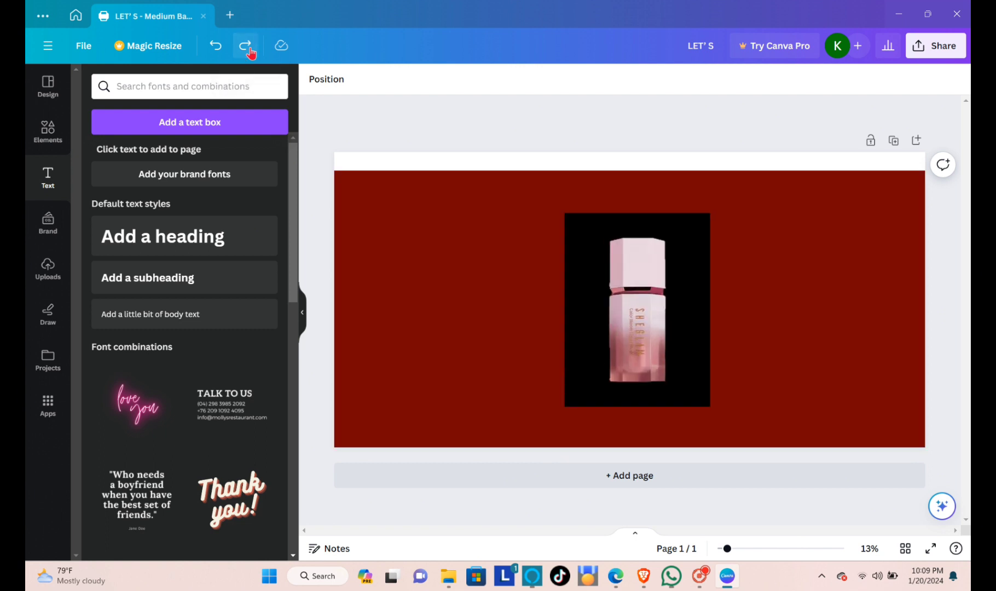
{"action": "left_click", "coordinate": [248, 51]}
{"action": "left_click", "coordinate": [249, 50]}
{"action": "left_click", "coordinate": [249, 50]}
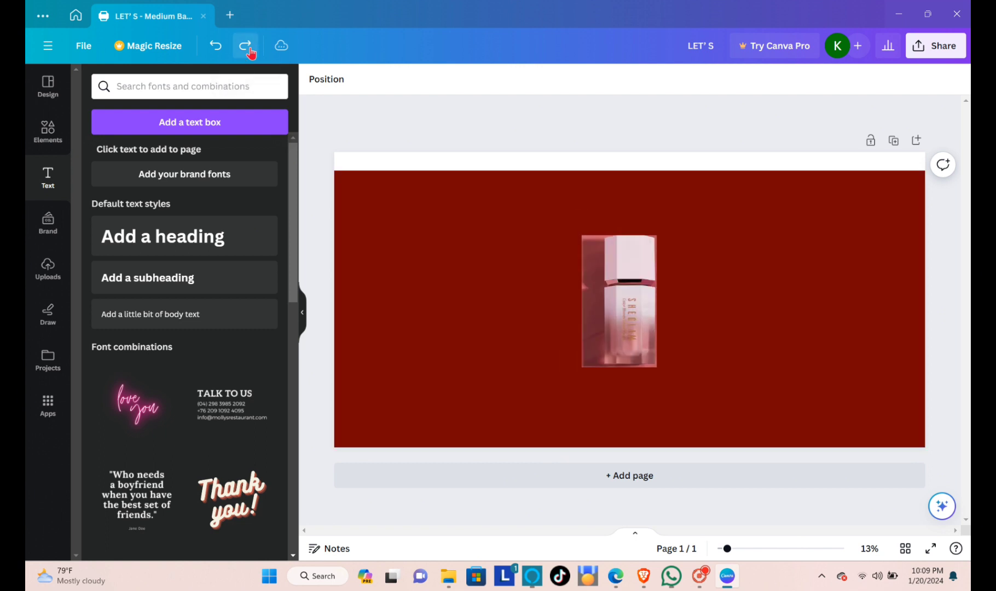
{"action": "left_click", "coordinate": [245, 46]}
{"action": "left_click", "coordinate": [245, 46]}
{"action": "left_click", "coordinate": [245, 45]}
{"action": "left_click", "coordinate": [245, 46]}
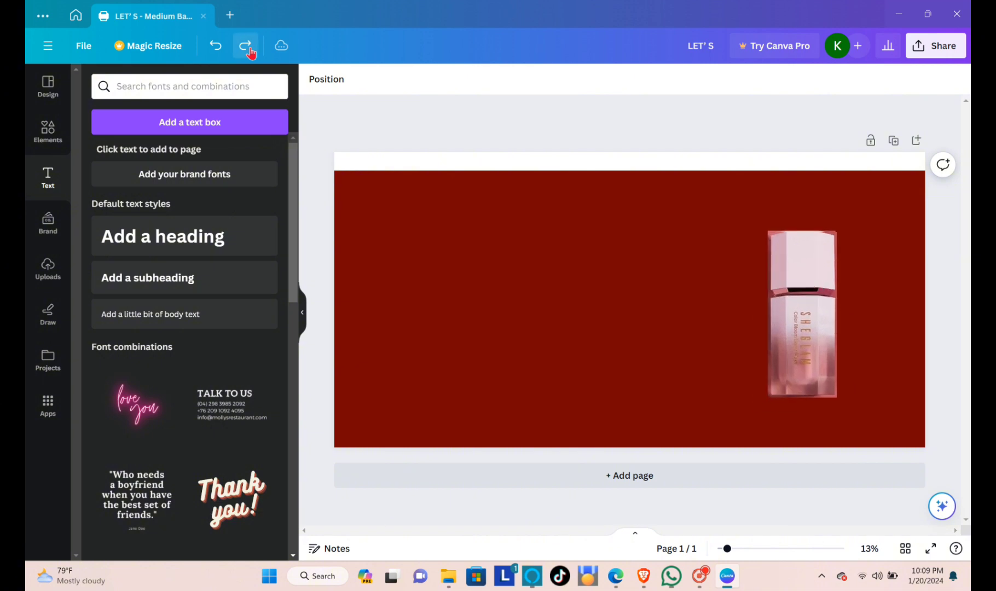
{"action": "left_click", "coordinate": [249, 49]}
{"action": "left_click", "coordinate": [249, 49]}
{"action": "left_click", "coordinate": [249, 49]}
{"action": "left_click", "coordinate": [249, 49]}
{"action": "left_click", "coordinate": [249, 49]}
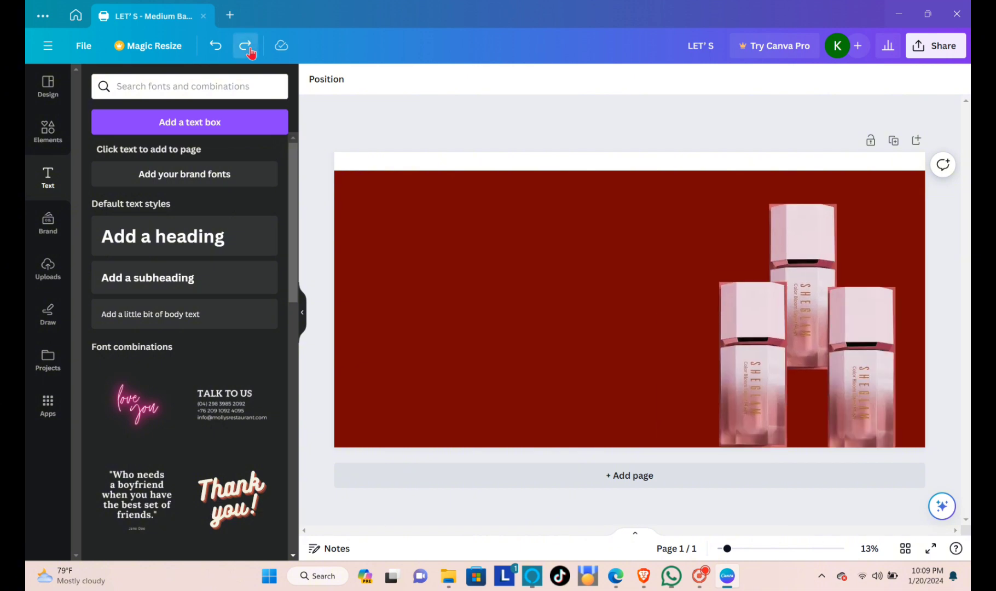
{"action": "left_click", "coordinate": [245, 46]}
{"action": "left_click", "coordinate": [245, 46]}
{"action": "left_click", "coordinate": [245, 46]}
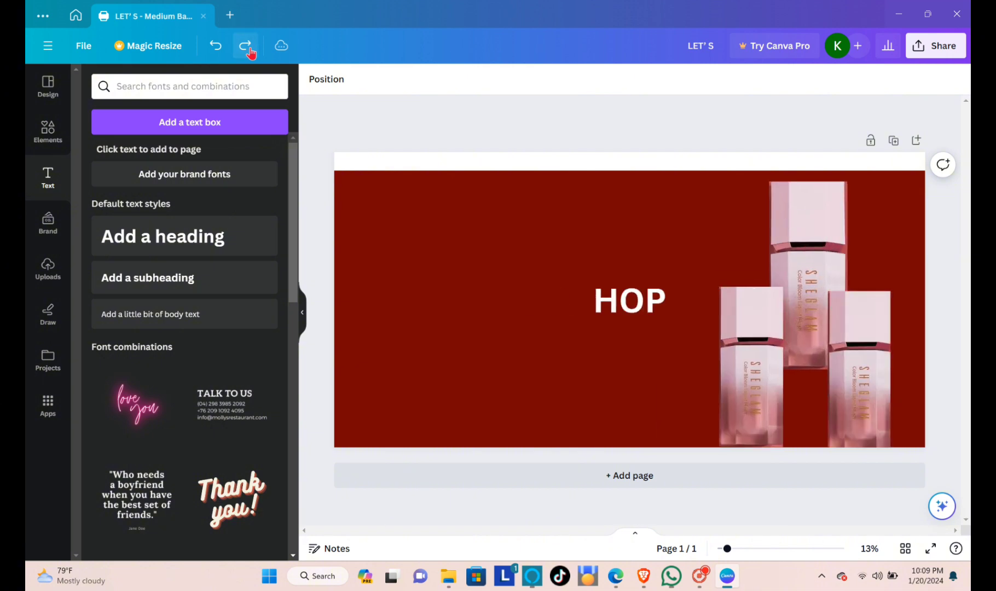
{"action": "left_click", "coordinate": [249, 49]}
{"action": "left_click", "coordinate": [249, 49]}
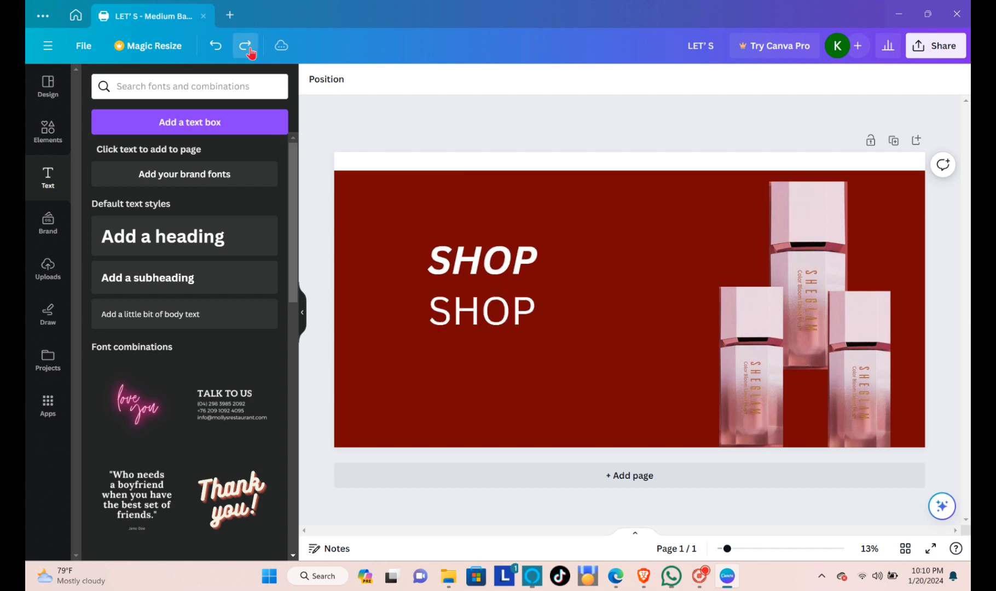
{"action": "left_click", "coordinate": [249, 49]}
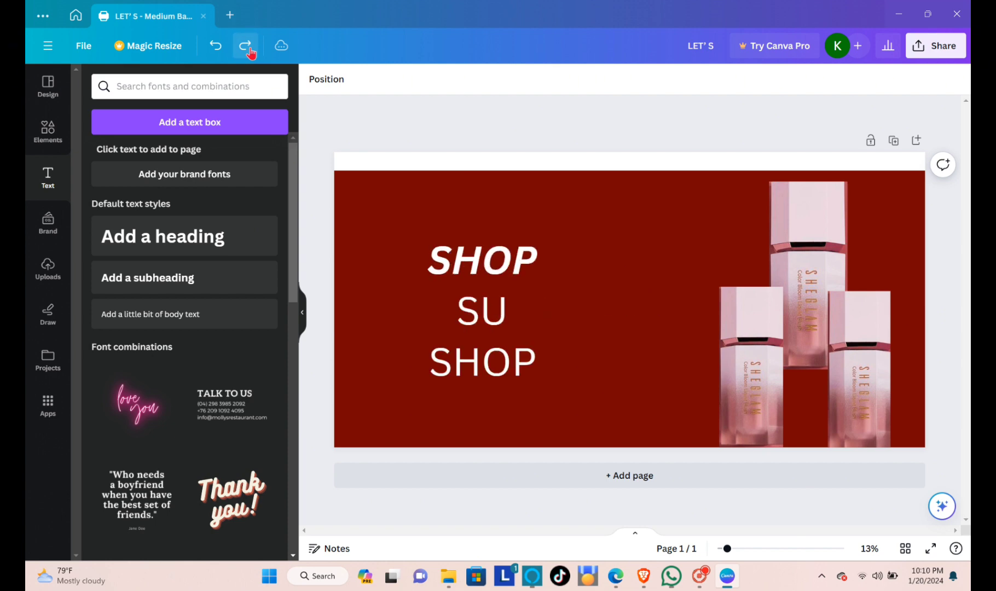
{"action": "left_click", "coordinate": [249, 49]}
{"action": "left_click", "coordinate": [249, 50]}
{"action": "left_click", "coordinate": [249, 50]}
{"action": "left_click", "coordinate": [249, 49]}
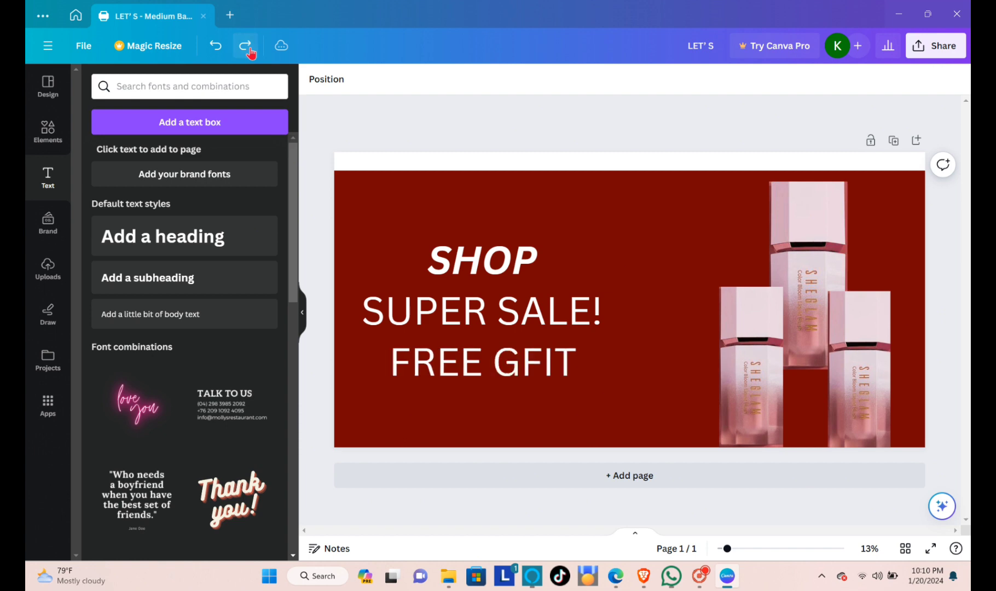
{"action": "left_click", "coordinate": [249, 49]}
{"action": "left_click", "coordinate": [249, 49]}
{"action": "left_click", "coordinate": [249, 49]}
{"action": "left_click", "coordinate": [249, 49]}
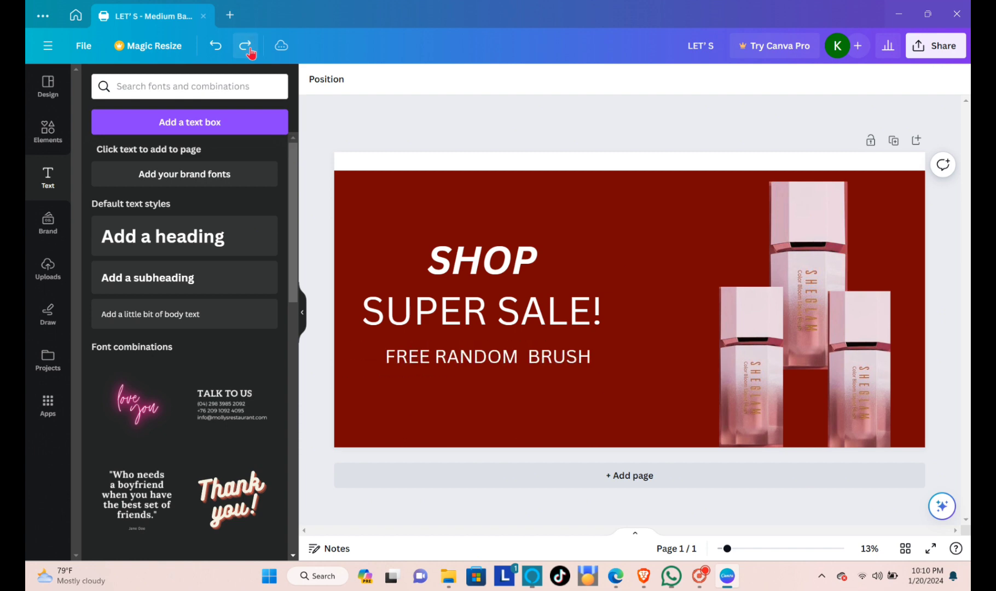
{"action": "left_click", "coordinate": [249, 49]}
{"action": "left_click", "coordinate": [249, 49]}
{"action": "left_click", "coordinate": [249, 50]}
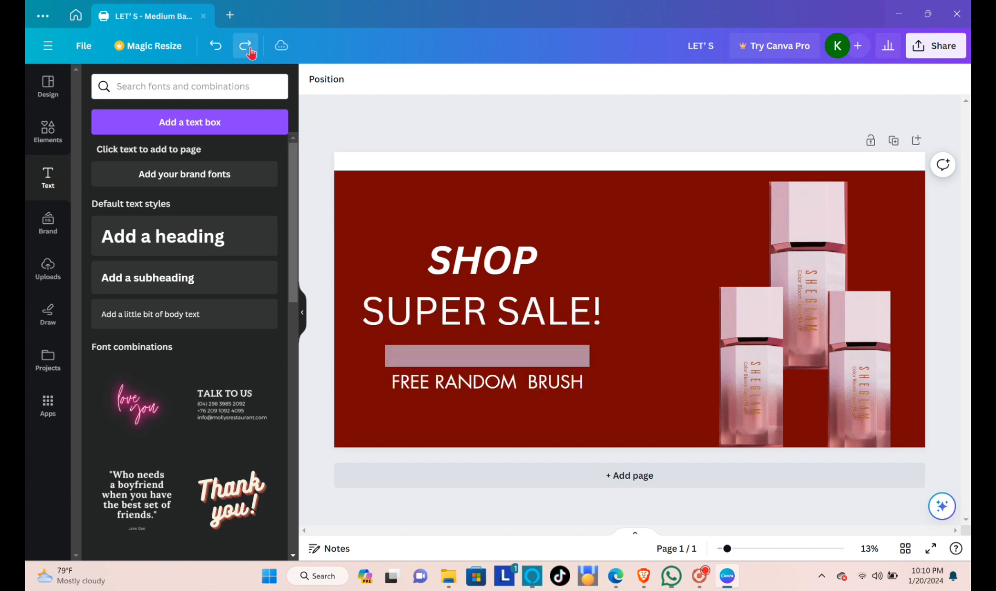
{"action": "left_click", "coordinate": [249, 50]}
{"action": "left_click", "coordinate": [249, 50]}
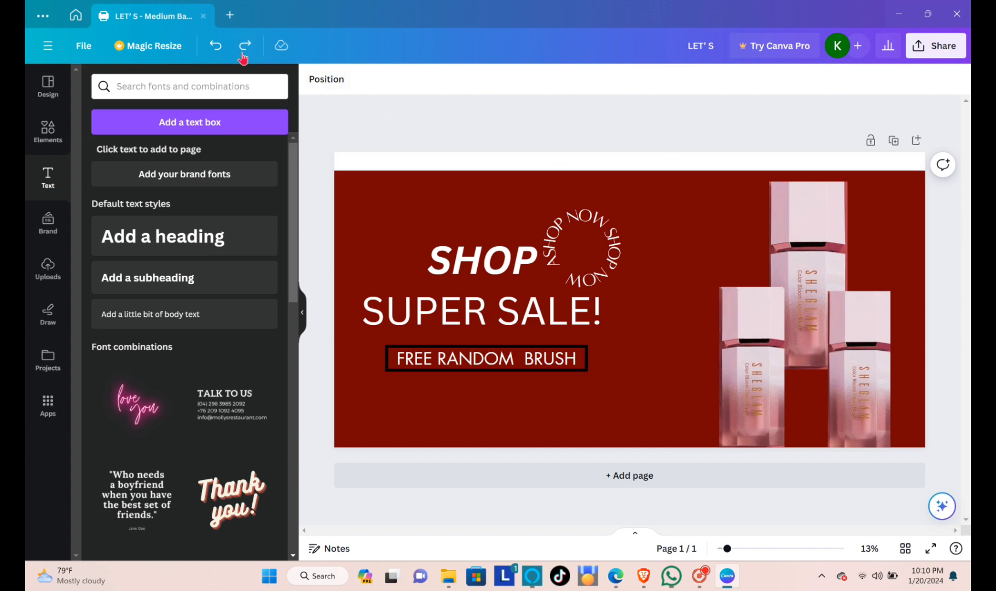
{"action": "left_click", "coordinate": [240, 47]}
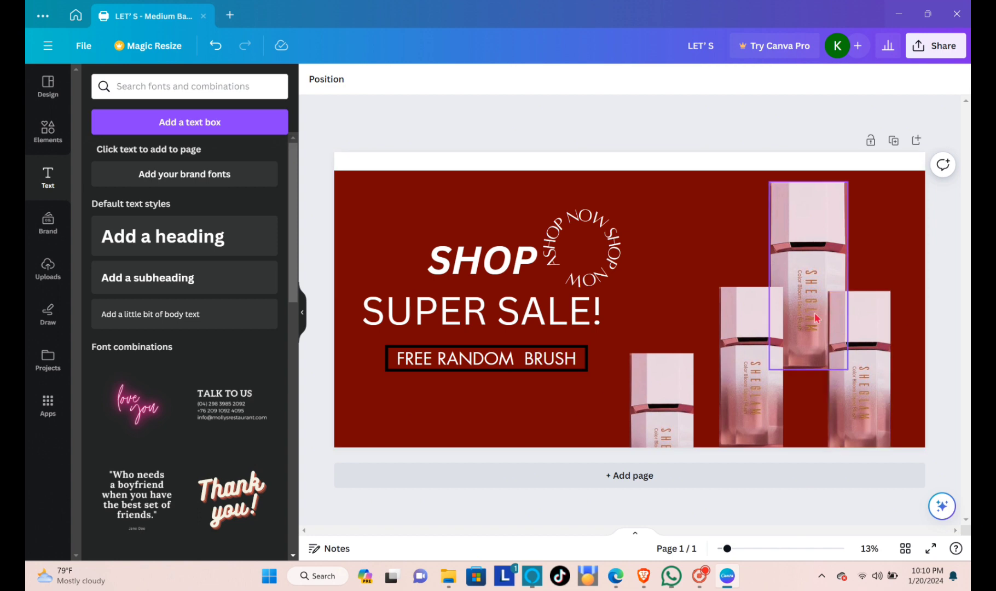
Step: Nudge the partly cropped fourth bottle slightly and set up the banner's download as a PNG
{"action": "mouse_move", "coordinate": [683, 390]}
{"action": "left_mouse_down"}
{"action": "mouse_move", "coordinate": [690, 385]}
{"action": "mouse_move", "coordinate": [678, 385]}
{"action": "left_mouse_up"}
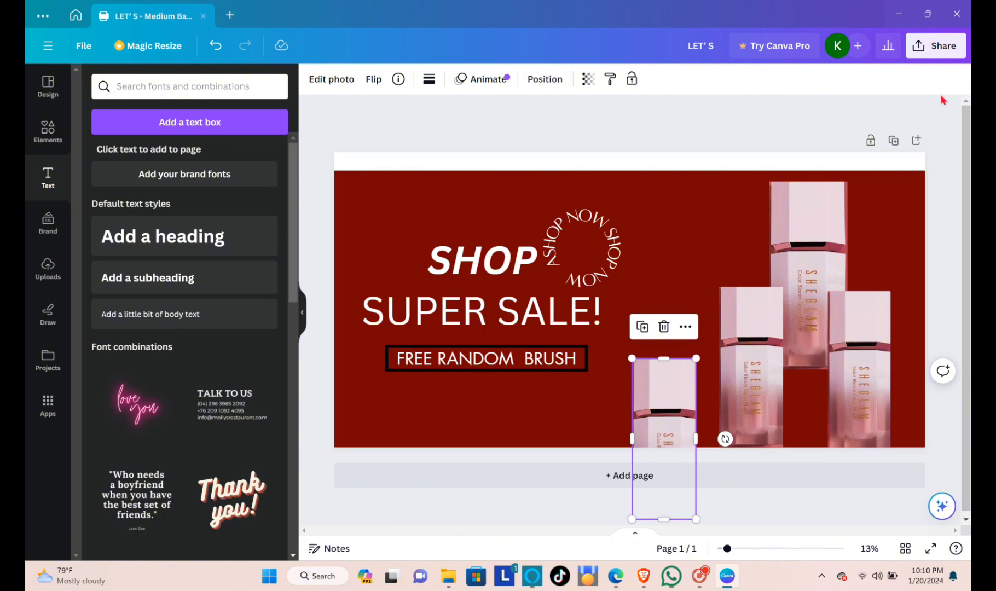
{"action": "left_click", "coordinate": [931, 49]}
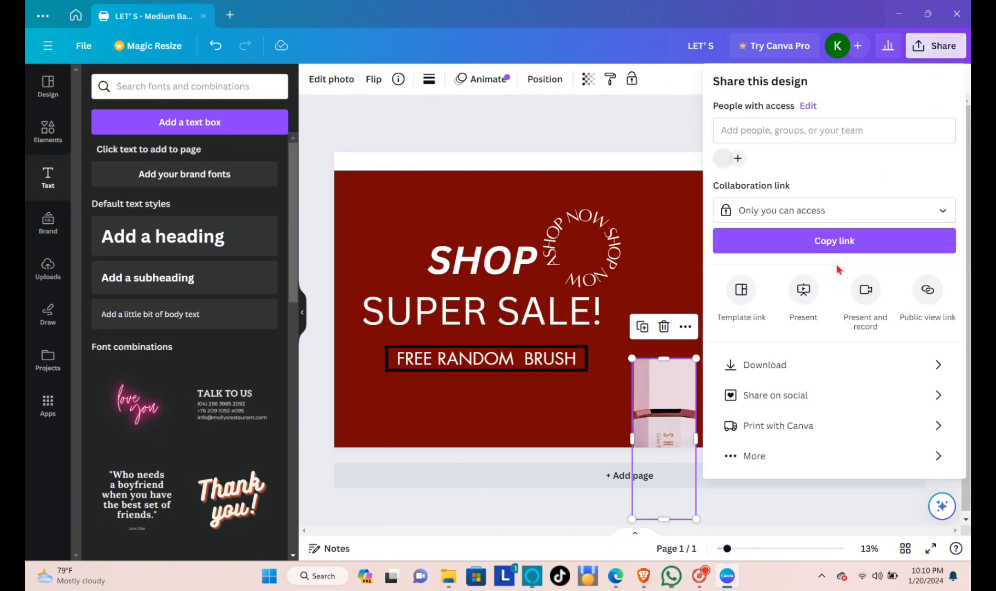
{"action": "left_click", "coordinate": [809, 366]}
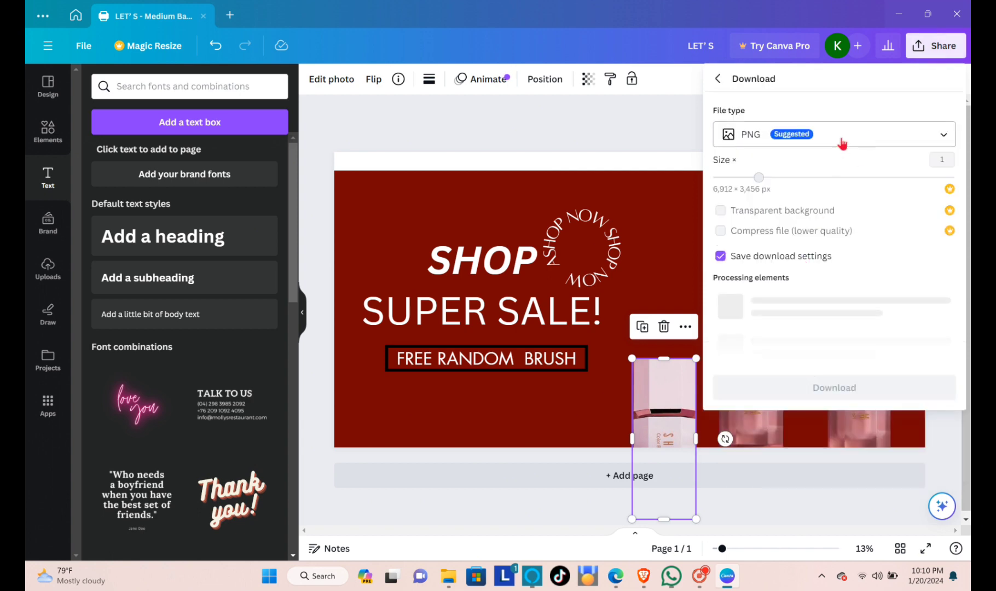
{"action": "left_click", "coordinate": [828, 286]}
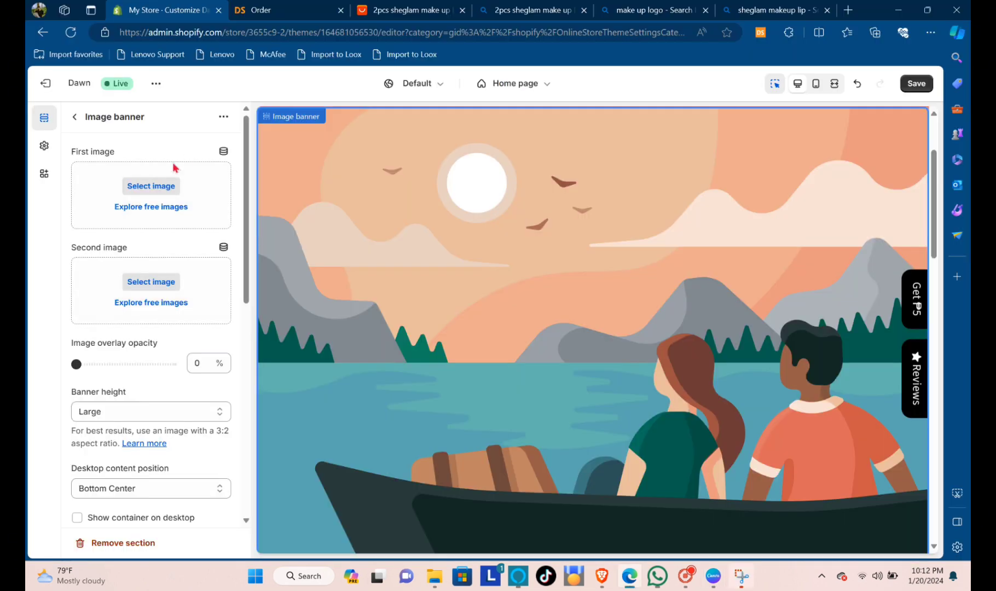
Step: In the Shopify theme editor, use the SHOP SUPER SALE screenshot as the image banner's first image
{"action": "left_click", "coordinate": [158, 186]}
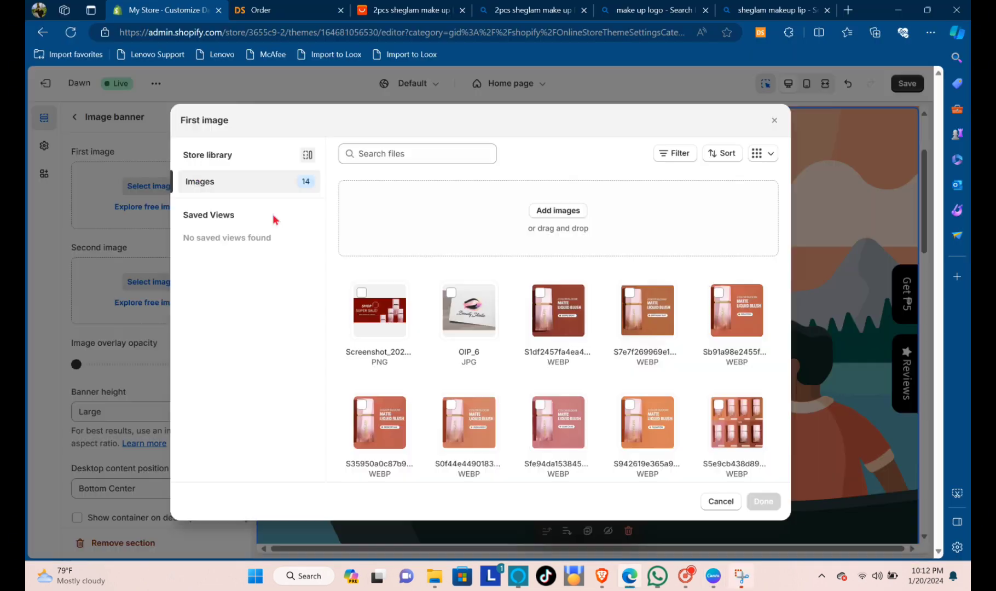
{"action": "left_click", "coordinate": [380, 310]}
{"action": "left_click", "coordinate": [737, 421]}
{"action": "left_click", "coordinate": [763, 501]}
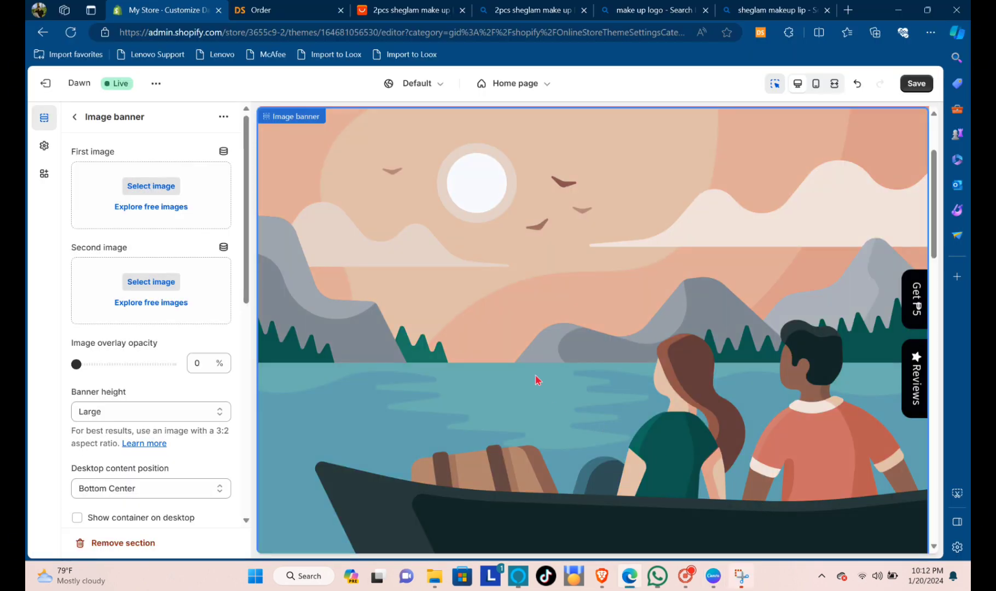
Step: Set the image banner's height to Adapt to first image
{"action": "scroll", "coordinate": [171, 457], "scroll_direction": "down", "scroll_amount": 3}
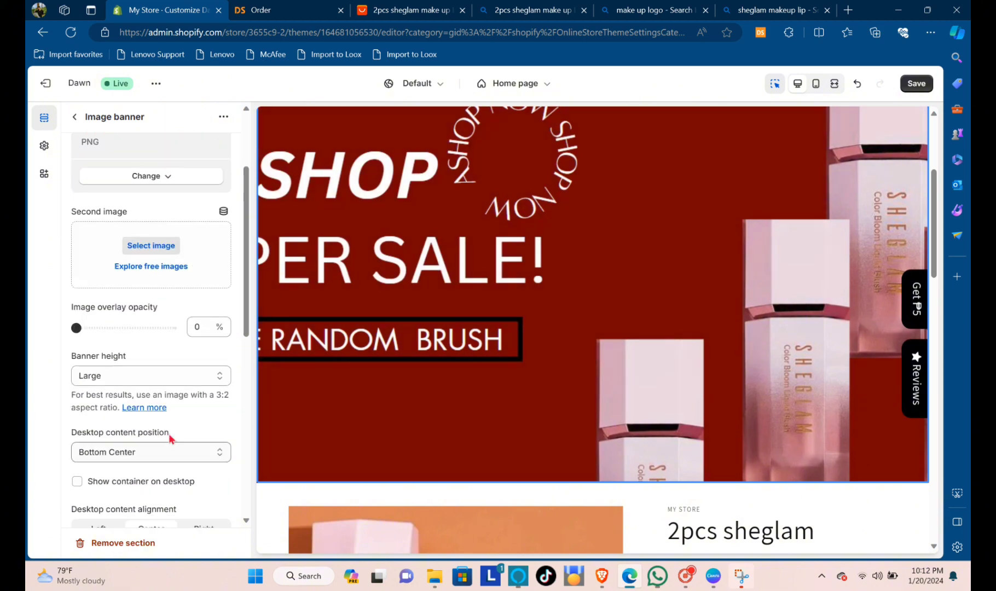
{"action": "left_click", "coordinate": [150, 376]}
{"action": "left_click", "coordinate": [117, 390]}
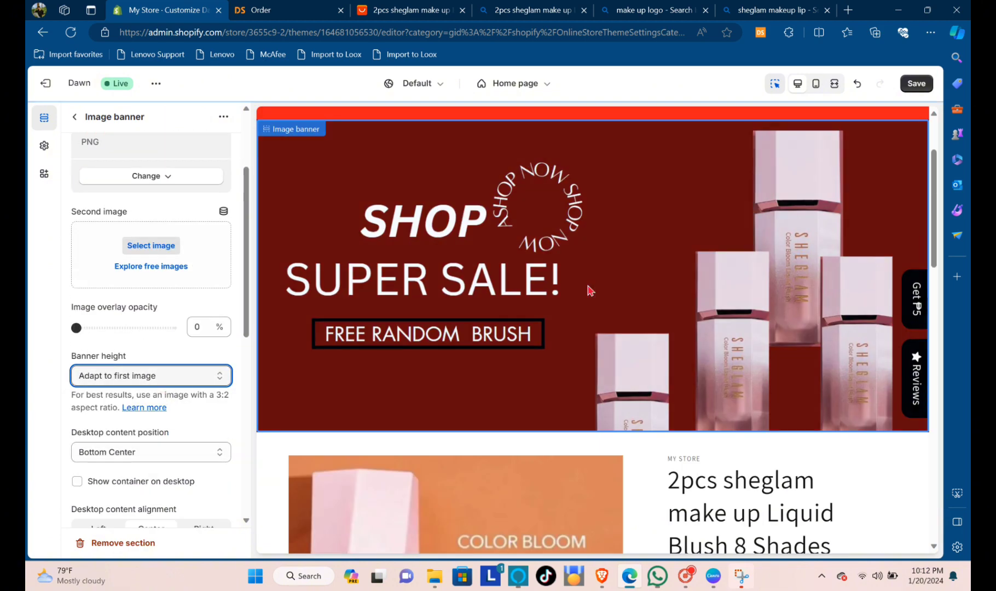
Step: Add a Multicolumn section between the featured product and the reviews on the home page
{"action": "scroll", "coordinate": [611, 265], "scroll_direction": "down", "scroll_amount": 2}
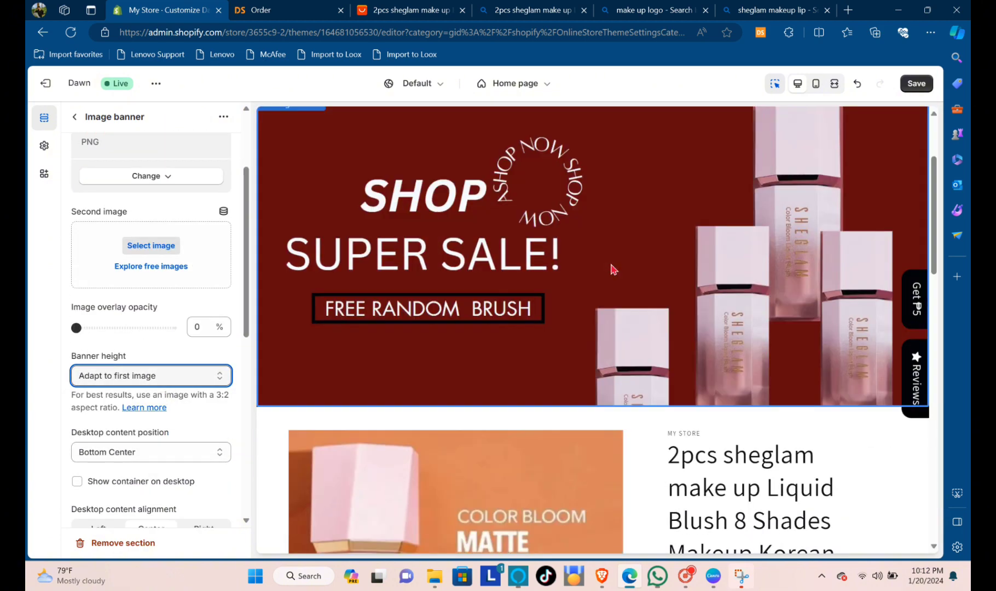
{"action": "scroll", "coordinate": [613, 268], "scroll_direction": "down", "scroll_amount": 4}
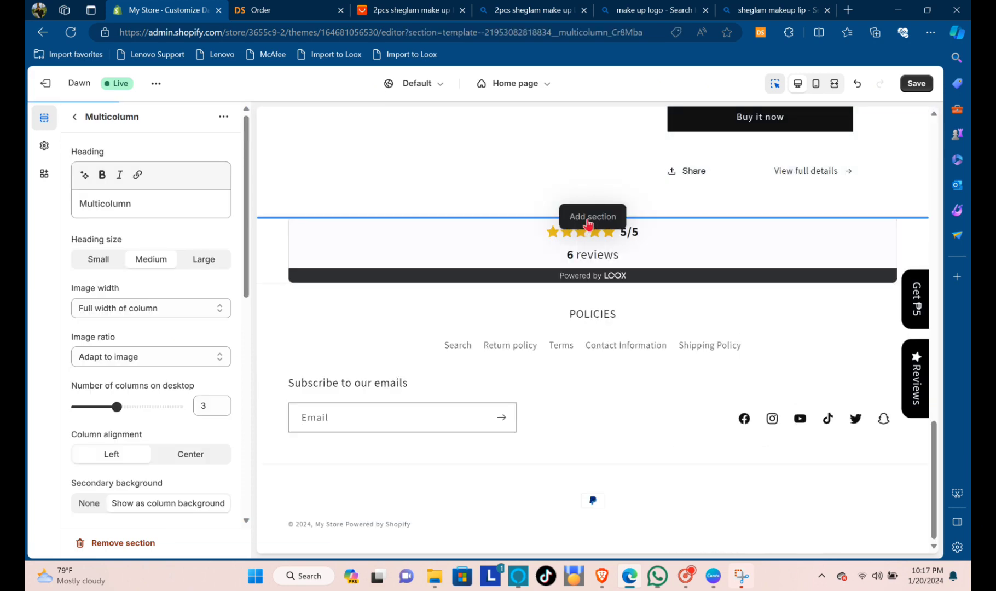
{"action": "left_click", "coordinate": [589, 222]}
{"action": "left_click", "coordinate": [204, 462]}
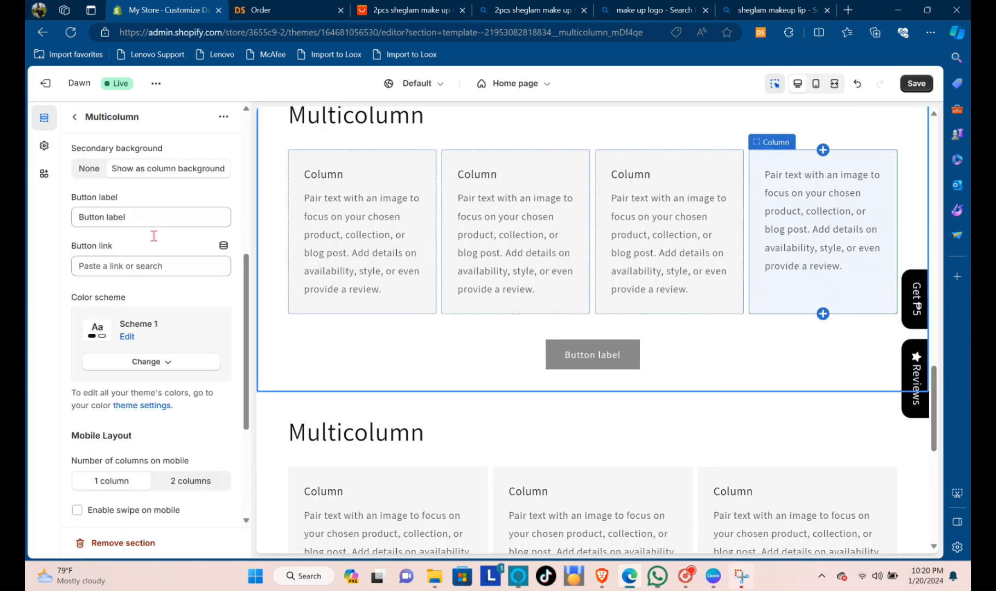
Step: Clear the upper multicolumn section's heading and button label, center its column alignment and set its secondary background to None
{"action": "scroll", "coordinate": [144, 232], "scroll_direction": "up", "scroll_amount": 6}
{"action": "scroll", "coordinate": [145, 383], "scroll_direction": "down", "scroll_amount": 1}
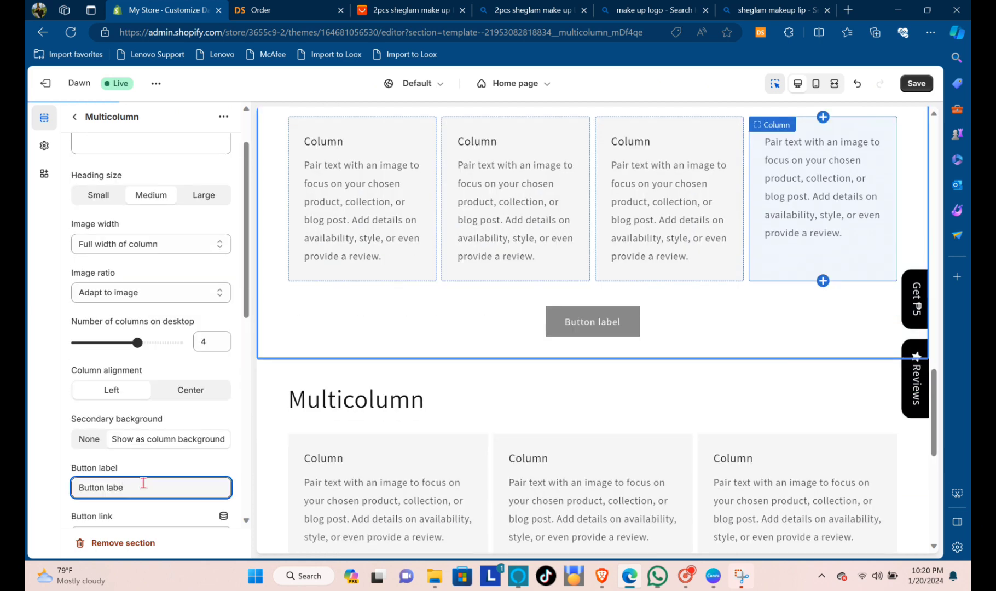
{"action": "left_click", "coordinate": [176, 387]}
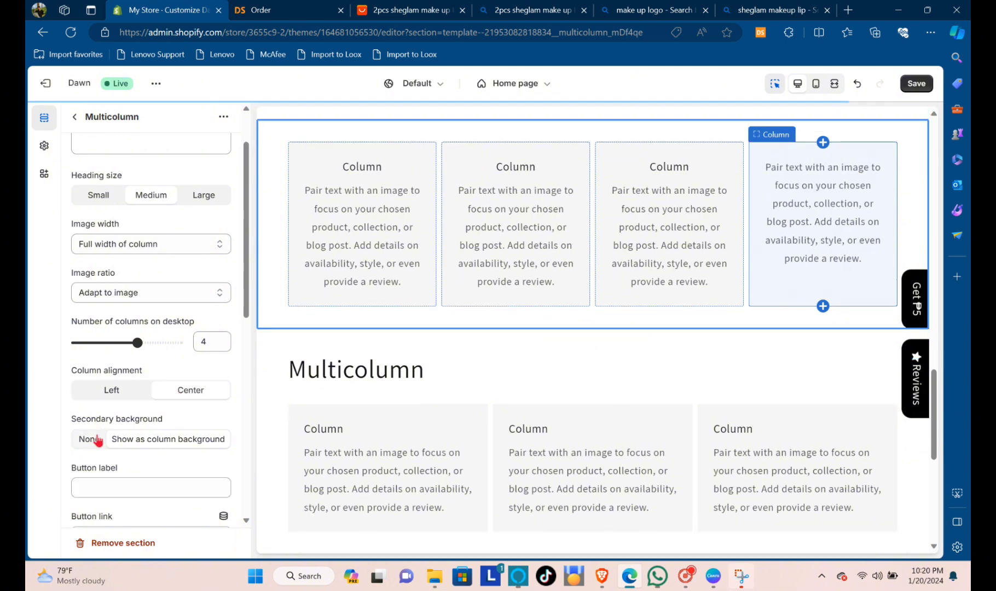
{"action": "scroll", "coordinate": [159, 312], "scroll_direction": "up", "scroll_amount": 1}
Step: Change the first column's heading to QUALITY in bold italics
{"action": "left_click", "coordinate": [381, 184]}
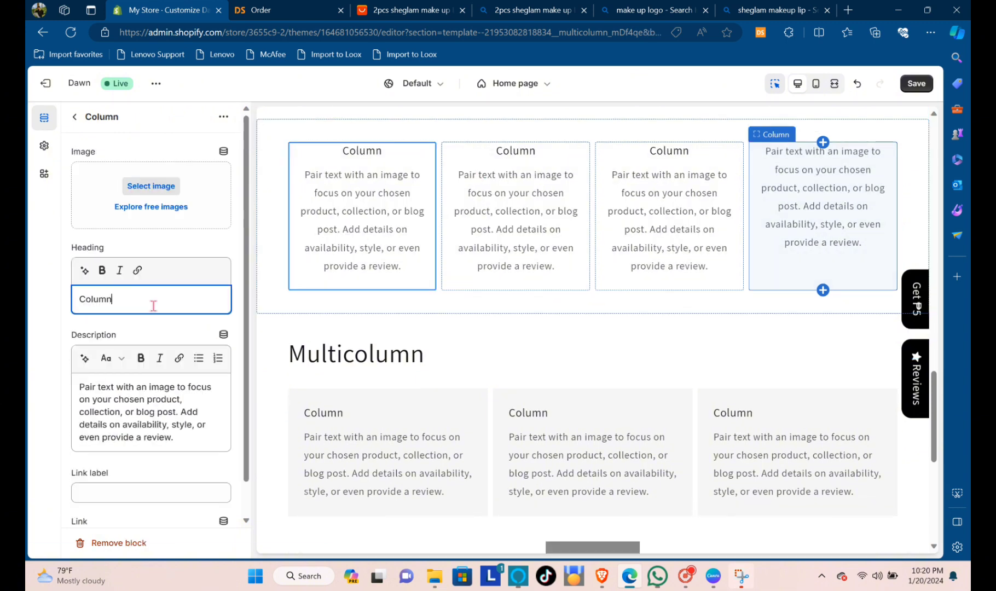
{"action": "key", "text": "BackSpace"}
{"action": "key", "text": "BackSpace"}
{"action": "key", "text": "BackSpace"}
{"action": "key", "text": "BackSpace"}
{"action": "key", "text": "BackSpace"}
{"action": "key", "text": "BackSpace"}
{"action": "type", "text": "QUALITY"}
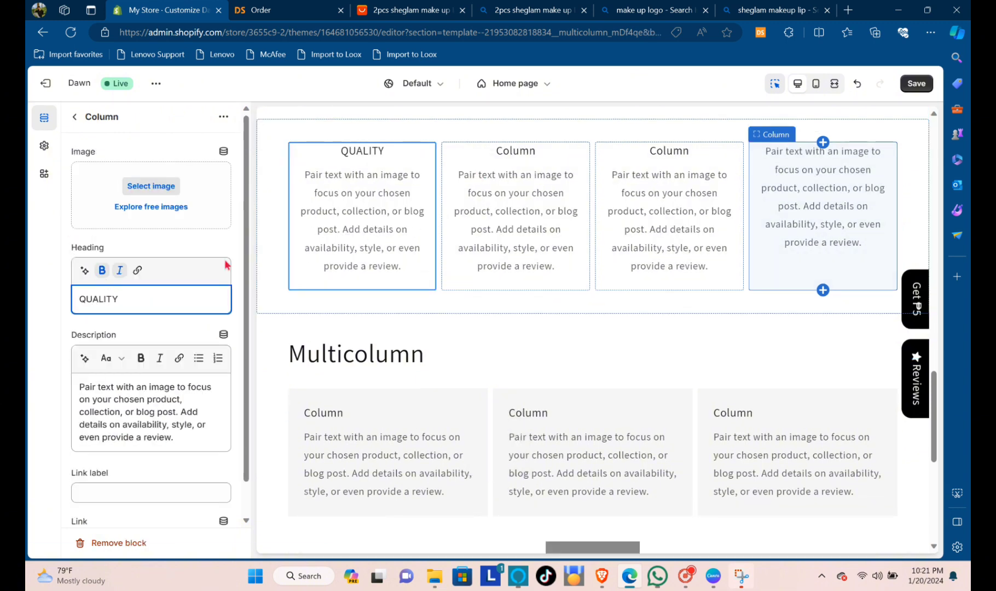
{"action": "left_click", "coordinate": [102, 270]}
{"action": "left_click", "coordinate": [119, 269]}
Step: Change the second column's heading to REVIEWS in bold italics
{"action": "left_click", "coordinate": [509, 195]}
{"action": "left_click", "coordinate": [112, 299]}
{"action": "key", "text": "BackSpace"}
{"action": "key", "text": "BackSpace"}
{"action": "key", "text": "BackSpace"}
{"action": "key", "text": "BackSpace"}
{"action": "key", "text": "BackSpace"}
{"action": "key", "text": "BackSpace"}
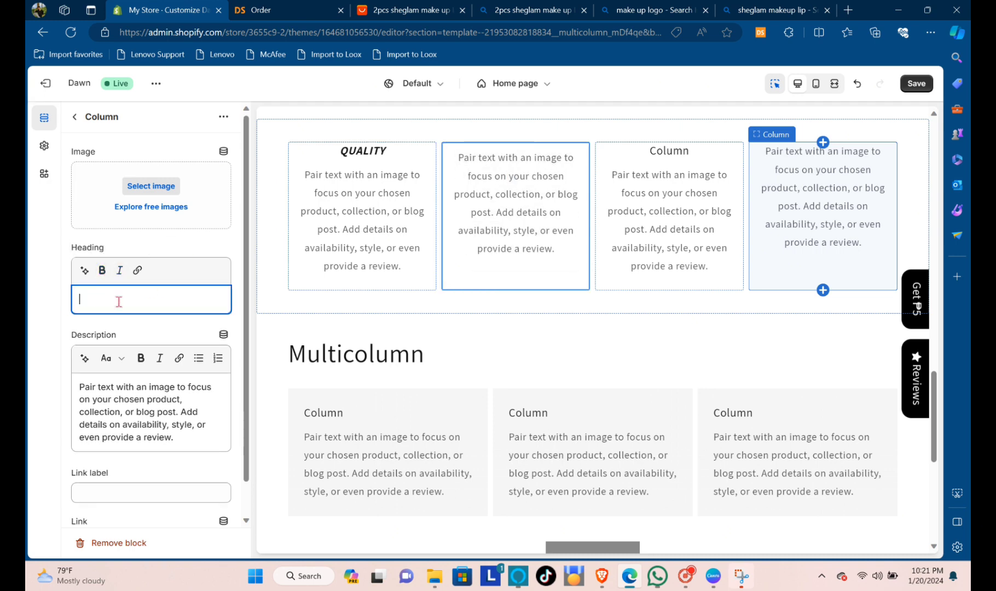
{"action": "type", "text": "REVIEWS"}
{"action": "left_click", "coordinate": [119, 271]}
Step: Head the third column SERVICE and the fourth column SHIPPING, both in bold italics
{"action": "left_click", "coordinate": [668, 211]}
{"action": "double_click", "coordinate": [104, 301]}
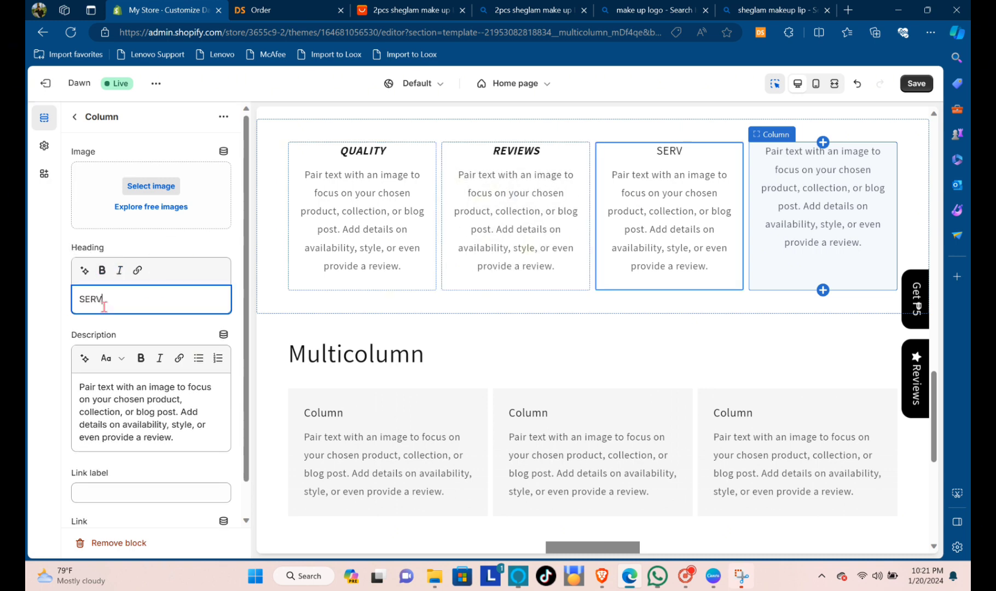
{"action": "left_click", "coordinate": [120, 271]}
{"action": "double_click", "coordinate": [788, 194]}
{"action": "scroll", "coordinate": [527, 313], "scroll_direction": "down", "scroll_amount": 2}
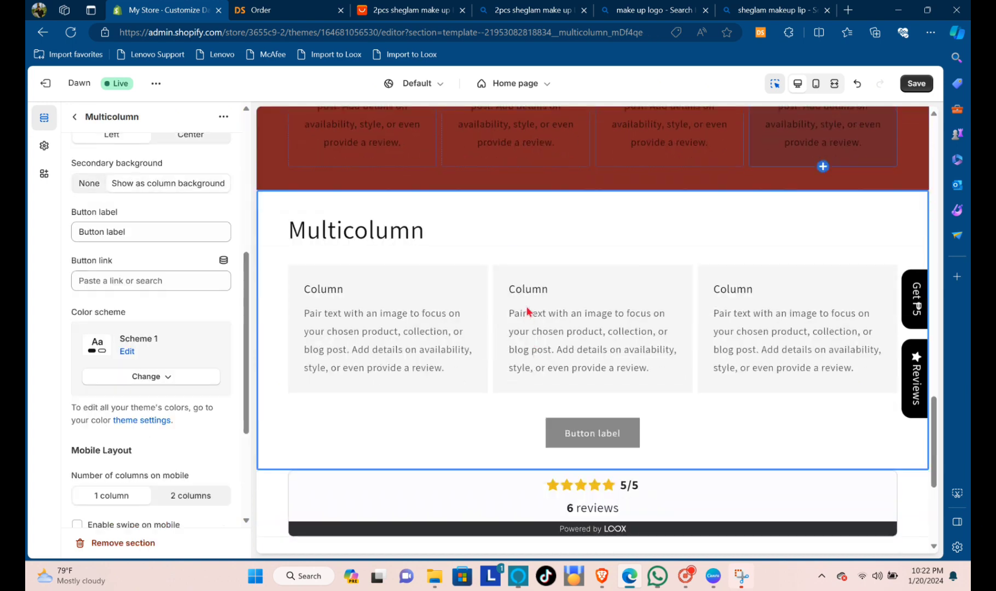
Step: Select the red multicolumn section below the featured product and open its color scheme for editing
{"action": "scroll", "coordinate": [526, 309], "scroll_direction": "up", "scroll_amount": 20}
{"action": "scroll", "coordinate": [523, 305], "scroll_direction": "down", "scroll_amount": 15}
{"action": "scroll", "coordinate": [515, 345], "scroll_direction": "up", "scroll_amount": 2}
{"action": "left_click", "coordinate": [515, 346]}
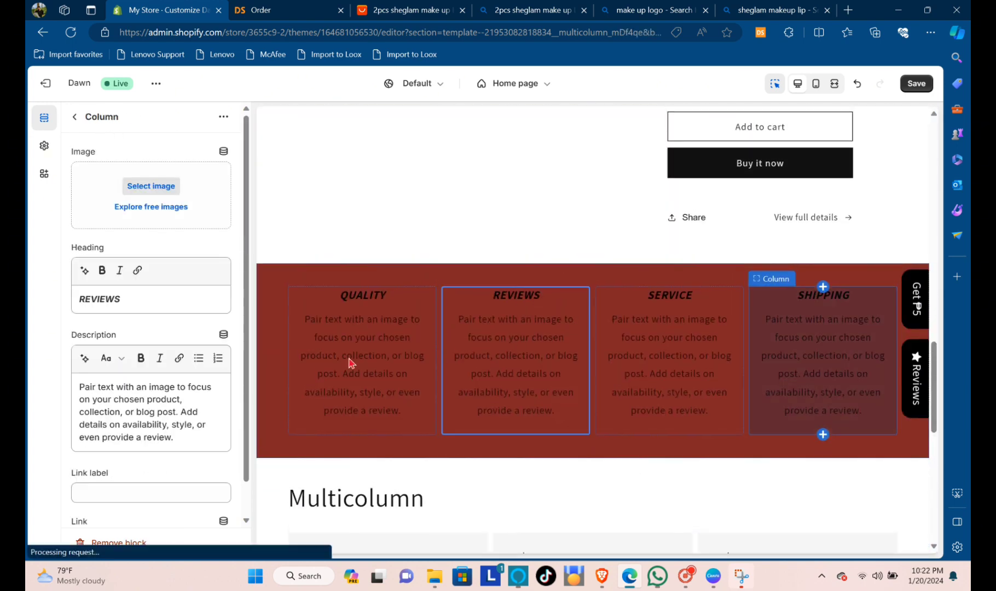
{"action": "scroll", "coordinate": [185, 395], "scroll_direction": "down", "scroll_amount": 1}
{"action": "scroll", "coordinate": [449, 316], "scroll_direction": "down", "scroll_amount": 4}
{"action": "scroll", "coordinate": [450, 316], "scroll_direction": "up", "scroll_amount": 5}
{"action": "left_click", "coordinate": [440, 337]}
{"action": "left_click", "coordinate": [126, 351]}
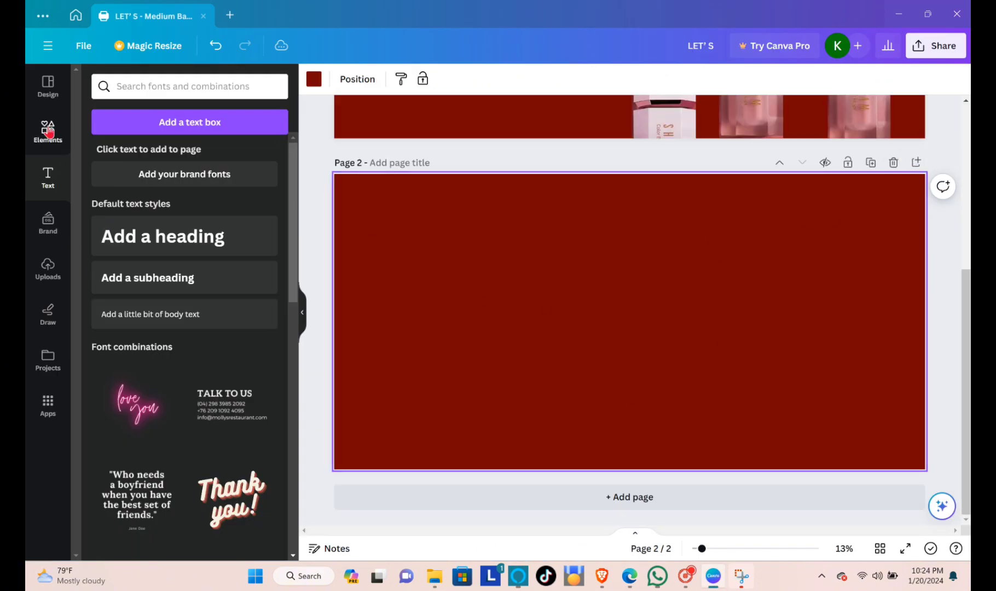
Step: In Canva, find a circle among the elements, add it to the red page 2 and color it white
{"action": "left_click", "coordinate": [47, 128]}
{"action": "left_click", "coordinate": [279, 271]}
{"action": "left_click", "coordinate": [431, 282]}
{"action": "left_click", "coordinate": [149, 120]}
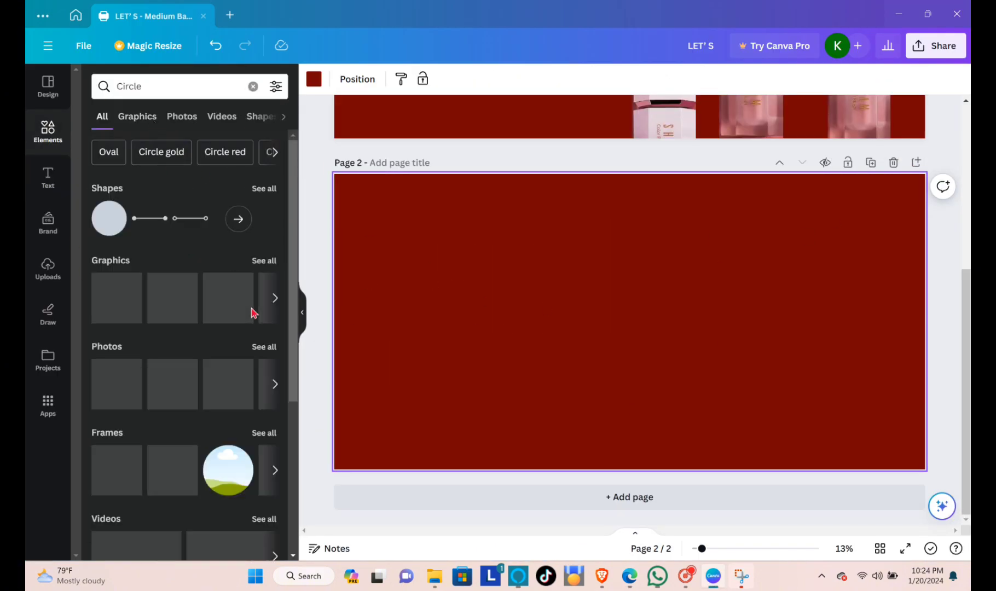
{"action": "left_click", "coordinate": [228, 470]}
{"action": "left_click_drag", "start_coordinate": [637, 322], "coordinate": [632, 311]}
{"action": "left_click", "coordinate": [313, 78]}
{"action": "left_click", "coordinate": [229, 155]}
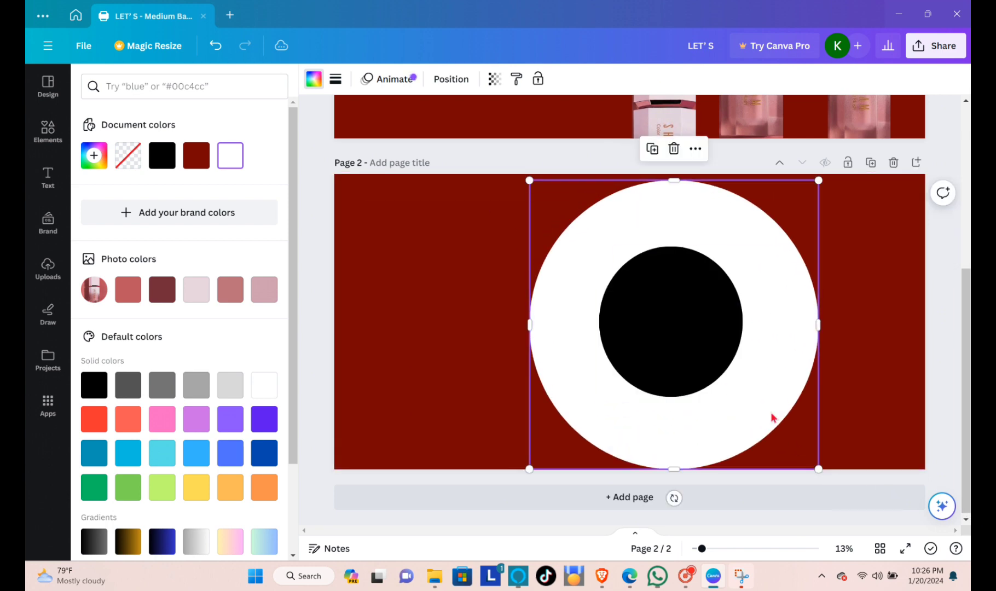
Step: Centre the white circle on page 2 and color the black circle inside it dark red so a white ring remains
{"action": "left_click_drag", "start_coordinate": [772, 416], "coordinate": [738, 402]}
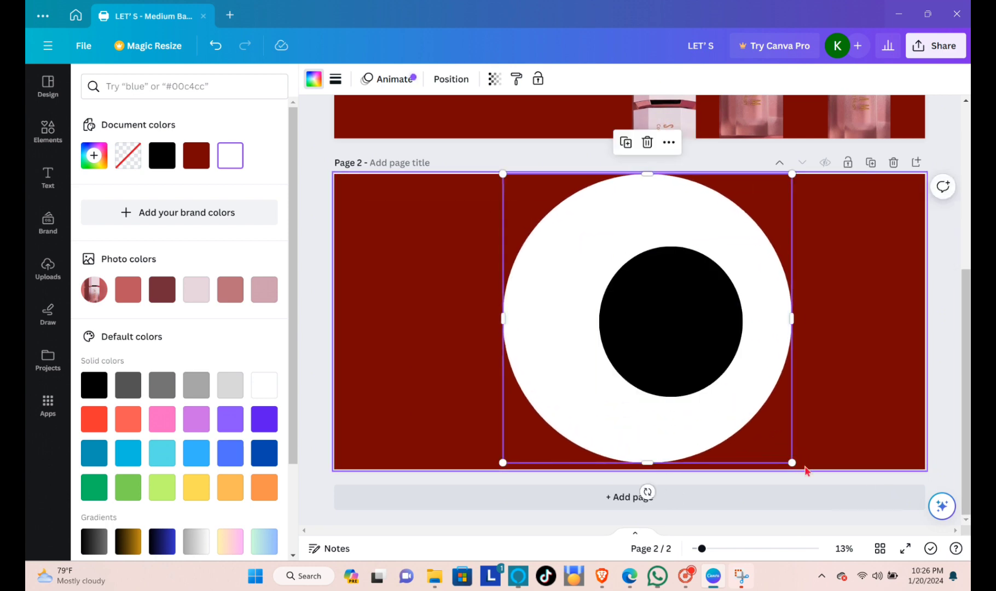
{"action": "left_click", "coordinate": [681, 345]}
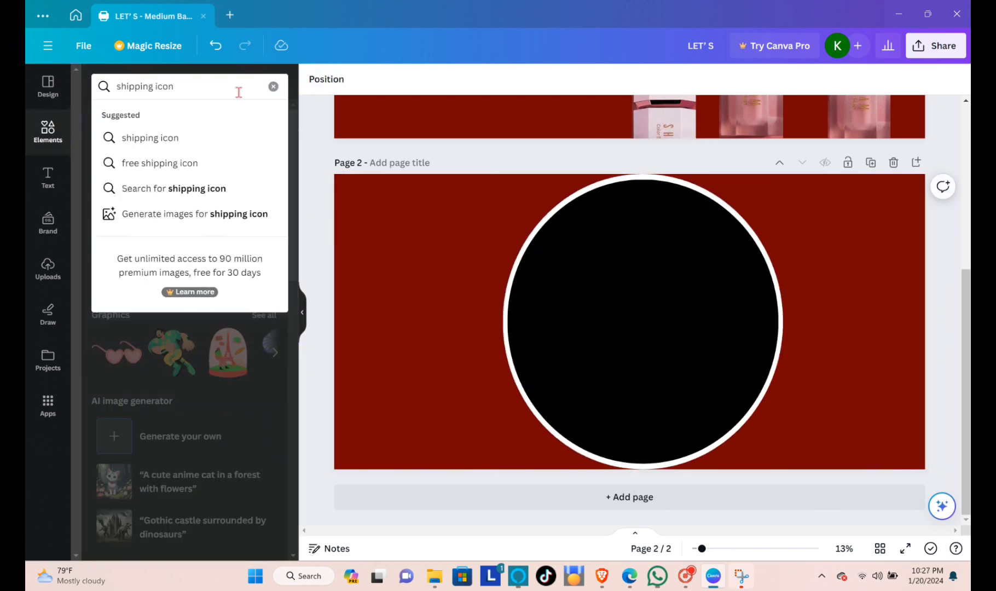
{"action": "key", "text": "Return"}
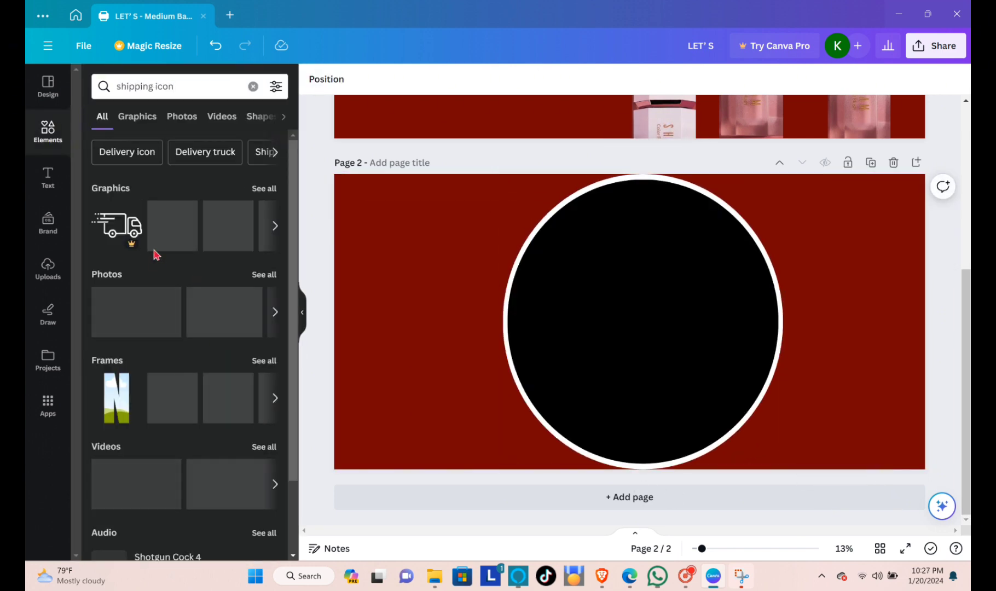
{"action": "left_click", "coordinate": [263, 190]}
{"action": "left_click", "coordinate": [602, 310]}
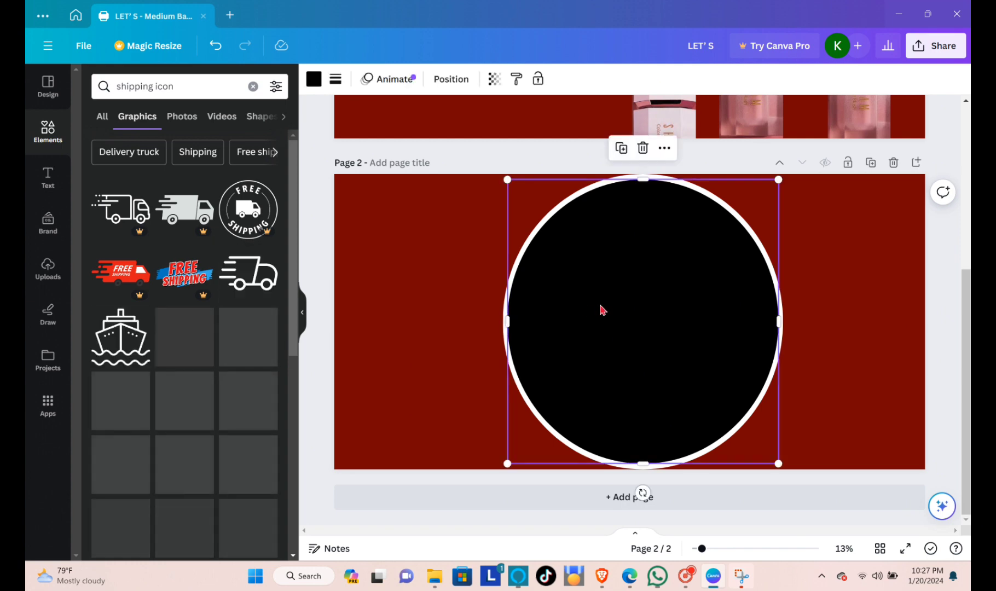
{"action": "left_click", "coordinate": [313, 79]}
{"action": "left_click", "coordinate": [196, 155]}
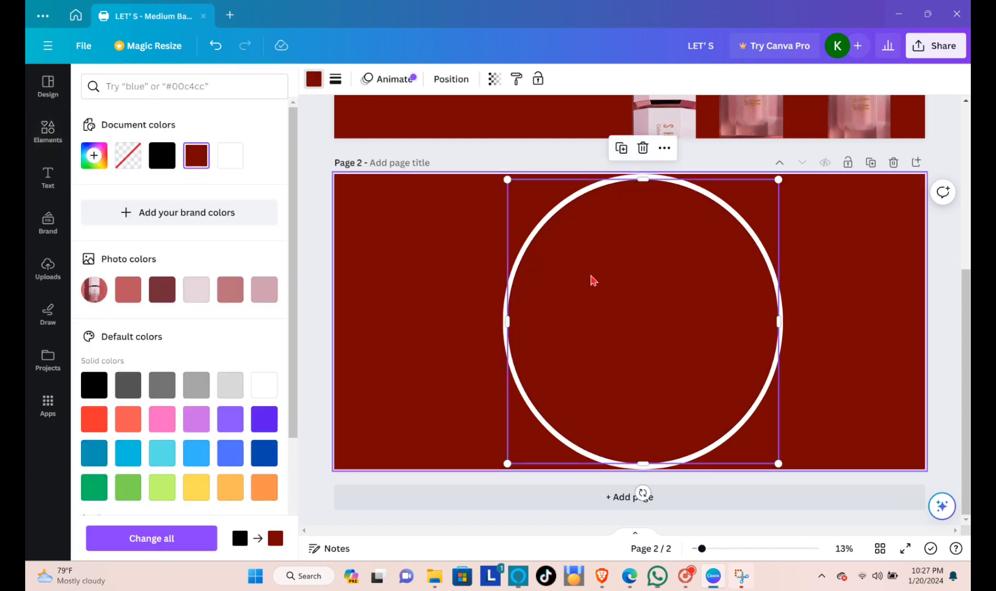
{"action": "left_click", "coordinate": [406, 241]}
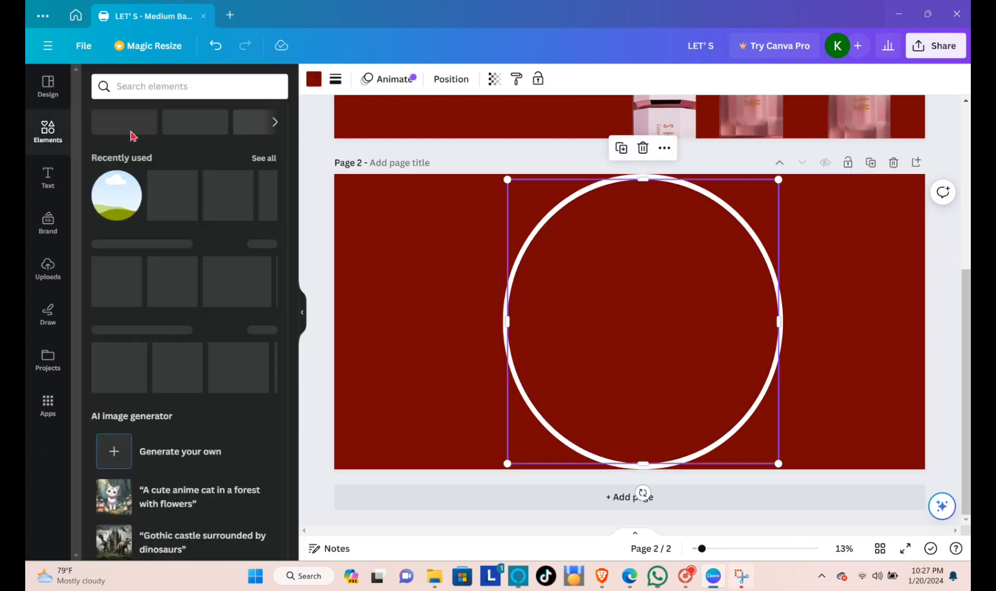
Step: From the shipping icon graphics, add a delivery truck outline and size and centre it inside the white ring
{"action": "left_click", "coordinate": [131, 133]}
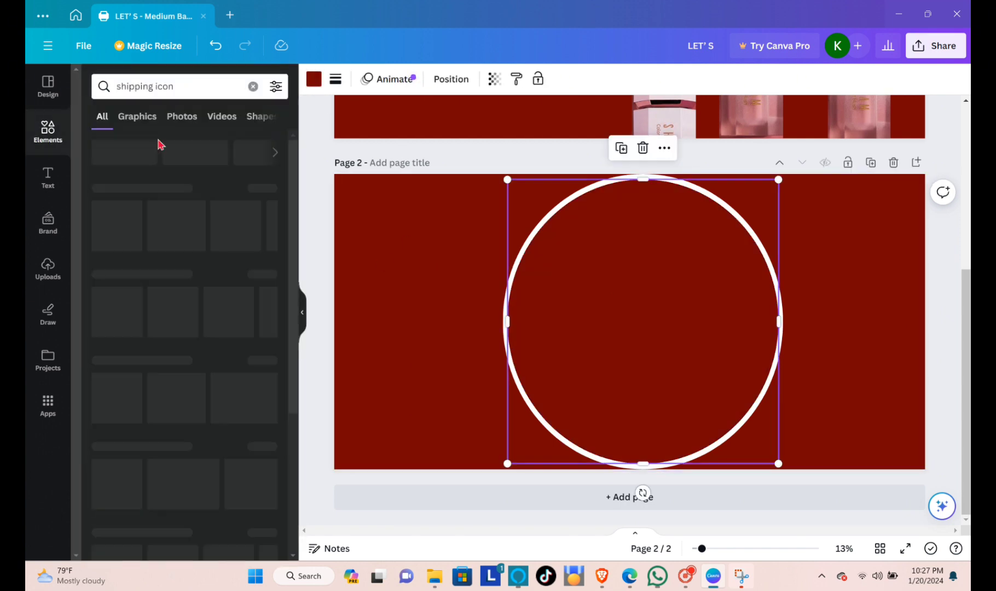
{"action": "left_click", "coordinate": [267, 188]}
{"action": "scroll", "coordinate": [199, 182], "scroll_direction": "down", "scroll_amount": 1}
{"action": "left_click", "coordinate": [248, 210]}
{"action": "left_click_drag", "start_coordinate": [734, 383], "coordinate": [773, 408]}
{"action": "left_click_drag", "start_coordinate": [703, 356], "coordinate": [689, 343]}
{"action": "key", "text": "Escape"}
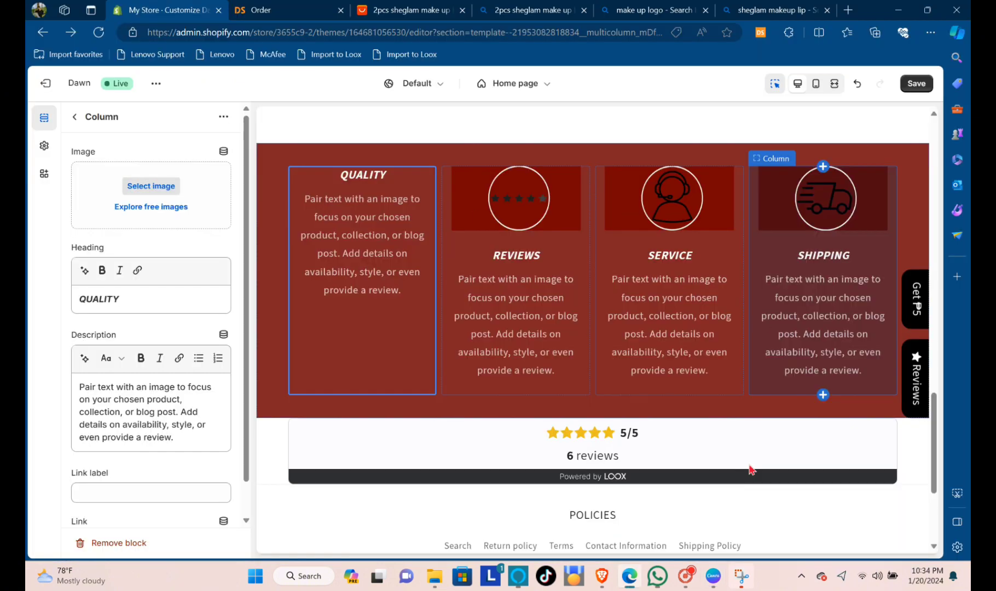
Step: In Shopify, give the QUALITY column the check mark screenshot and set the multicolumn's image width to Half width of column
{"action": "left_click", "coordinate": [152, 186]}
{"action": "left_click", "coordinate": [380, 313]}
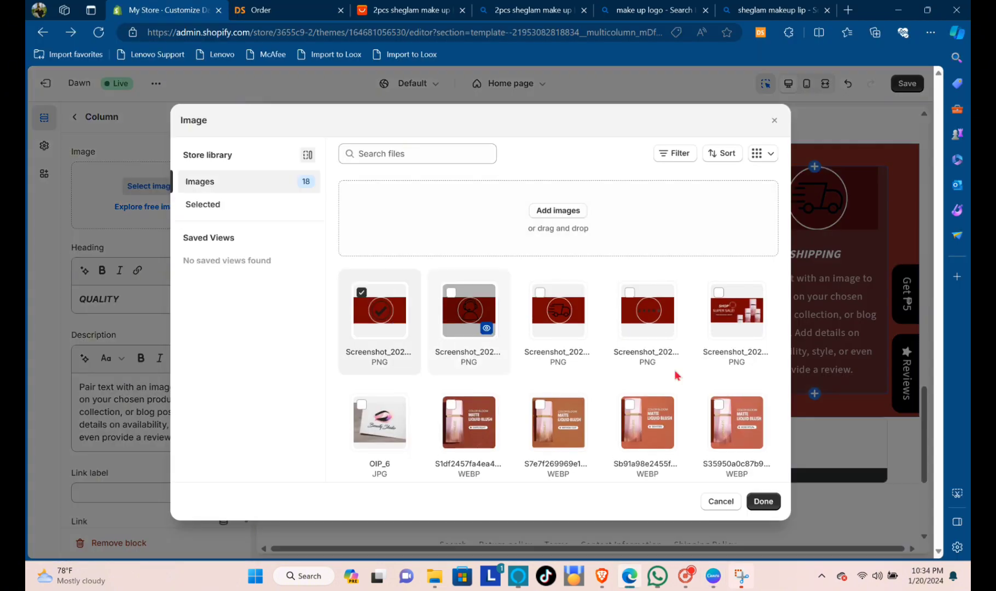
{"action": "left_click", "coordinate": [763, 502]}
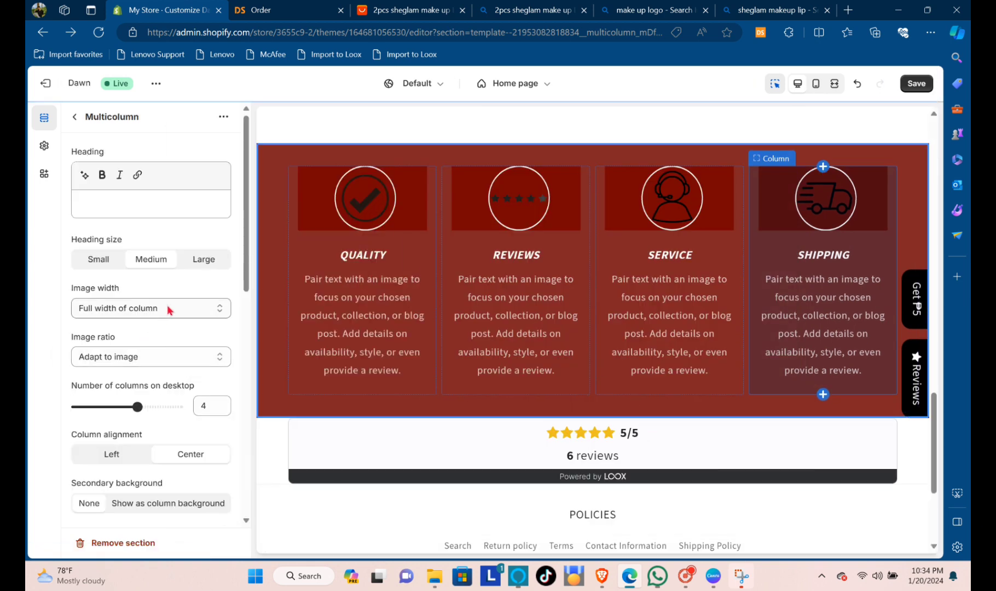
{"action": "left_click", "coordinate": [169, 308]}
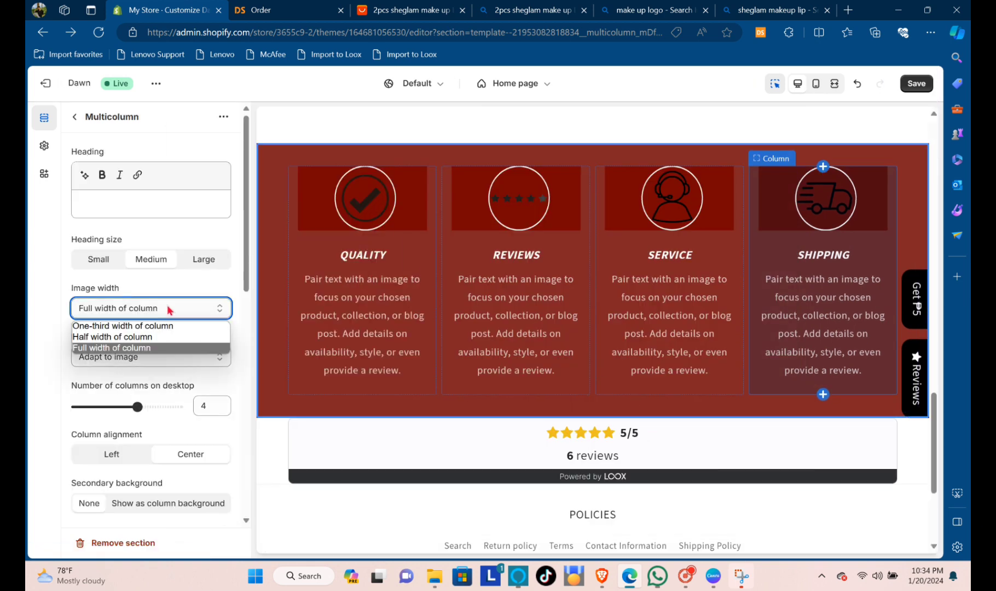
{"action": "left_click", "coordinate": [154, 338]}
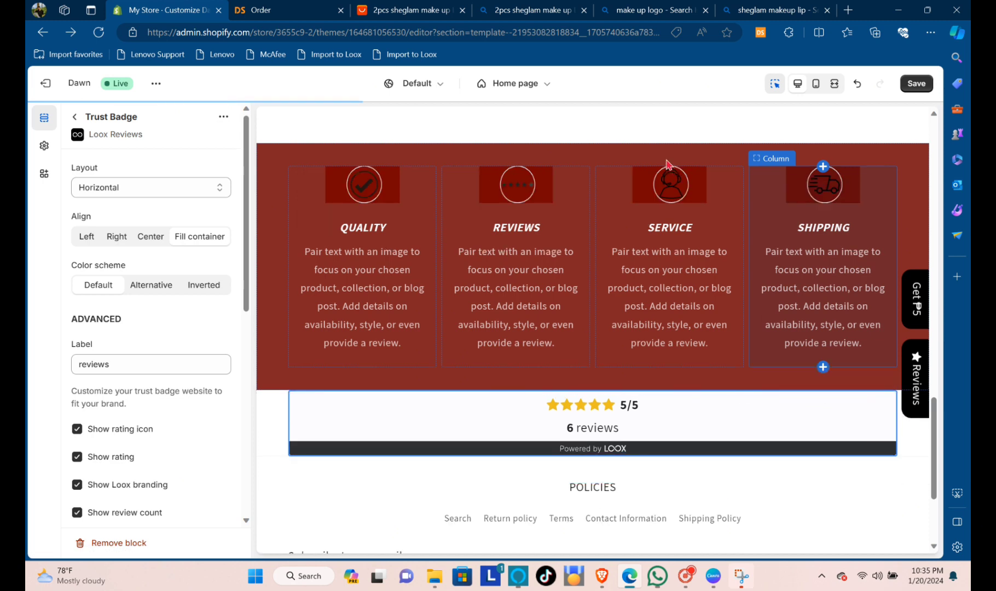
Step: Add an Image banner section below the multicolumn section and remove a default content block from it
{"action": "left_click", "coordinate": [697, 279]}
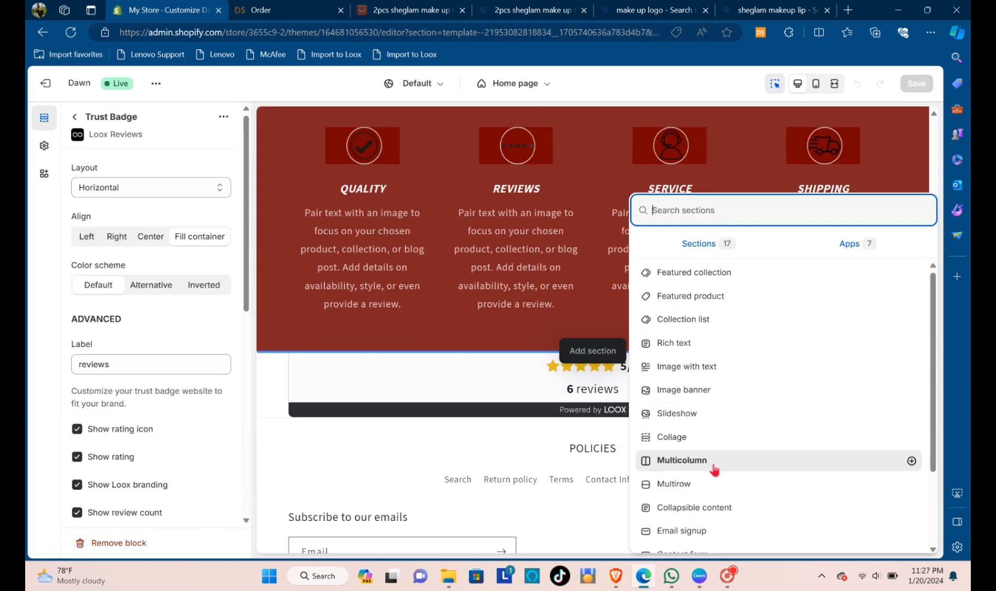
{"action": "left_click", "coordinate": [696, 392]}
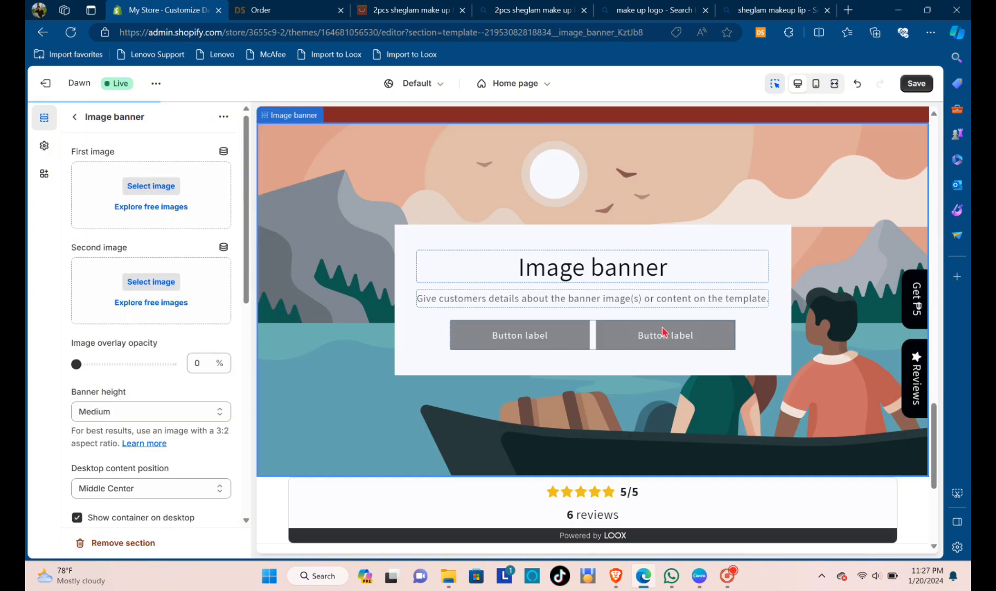
{"action": "left_click", "coordinate": [559, 243]}
{"action": "left_click", "coordinate": [118, 543]}
{"action": "left_click", "coordinate": [413, 394]}
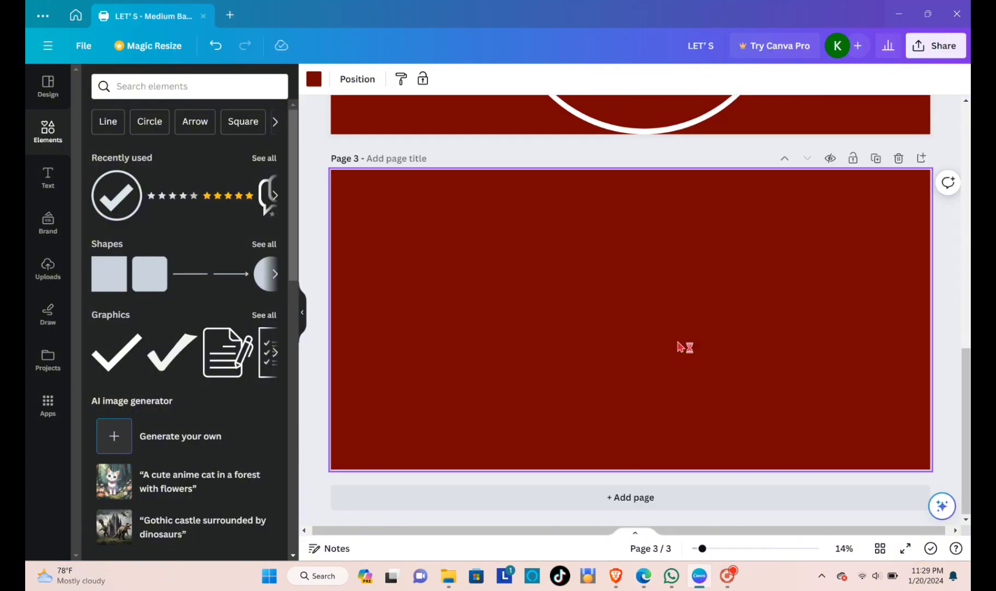
Step: In Canva, search the graphics for abstract, add the light blue blob and rotate and enlarge it into a wave across page 3's upper part
{"action": "left_click", "coordinate": [228, 87]}
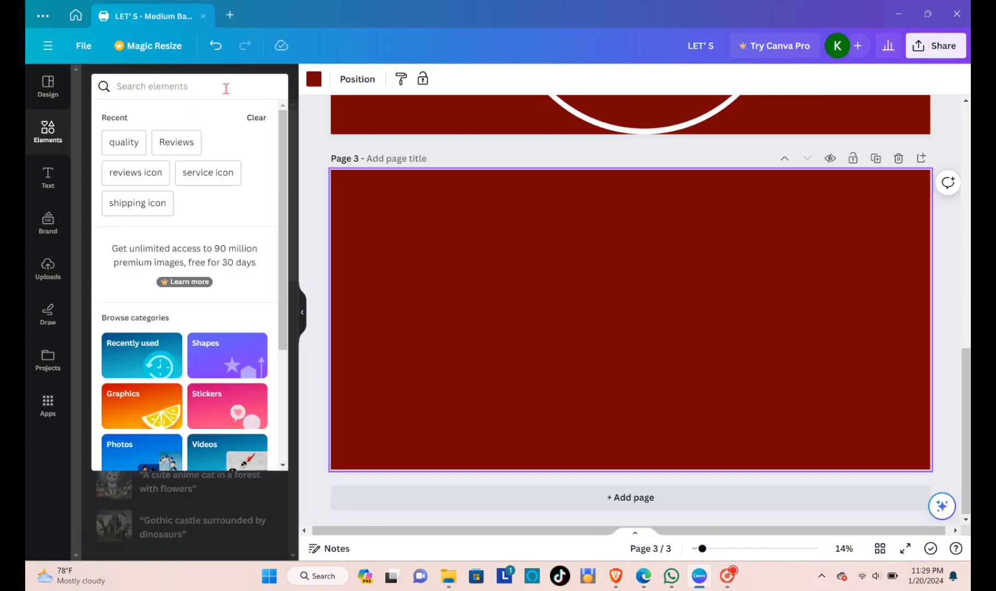
{"action": "type", "text": "abstract"}
{"action": "key", "text": "Return"}
{"action": "left_click", "coordinate": [136, 116]}
{"action": "scroll", "coordinate": [195, 323], "scroll_direction": "down", "scroll_amount": 5}
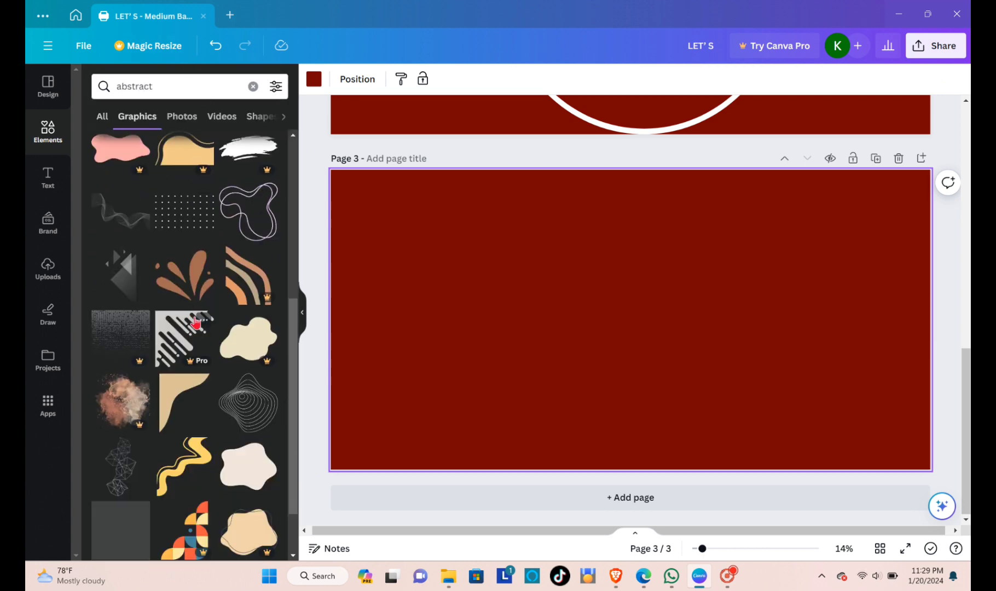
{"action": "scroll", "coordinate": [195, 323], "scroll_direction": "down", "scroll_amount": 1}
{"action": "scroll", "coordinate": [195, 307], "scroll_direction": "up", "scroll_amount": 10}
{"action": "left_click", "coordinate": [121, 269]}
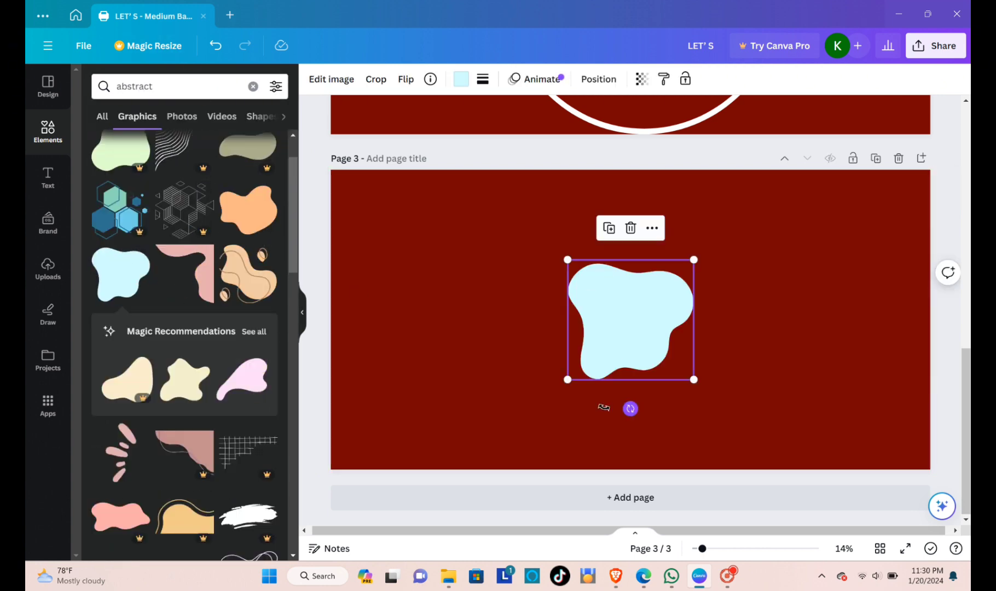
{"action": "left_click_drag", "start_coordinate": [630, 408], "coordinate": [572, 142]}
{"action": "left_click_drag", "start_coordinate": [711, 362], "coordinate": [858, 409]}
Step: Color the wave shape on page 3 a very dark red, #370404
{"action": "left_click", "coordinate": [461, 79]}
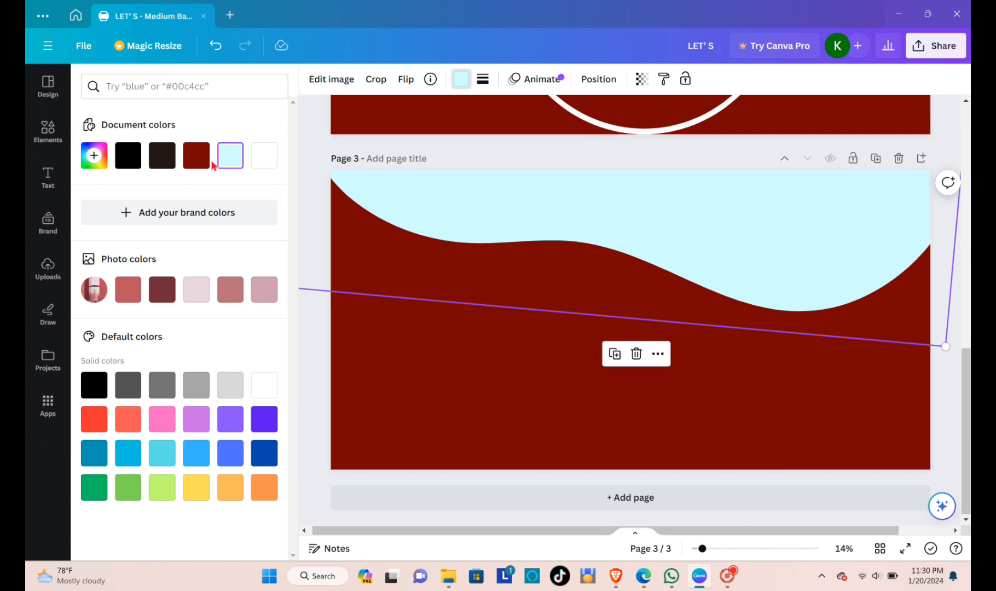
{"action": "left_click", "coordinate": [196, 156]}
{"action": "left_click", "coordinate": [197, 156]}
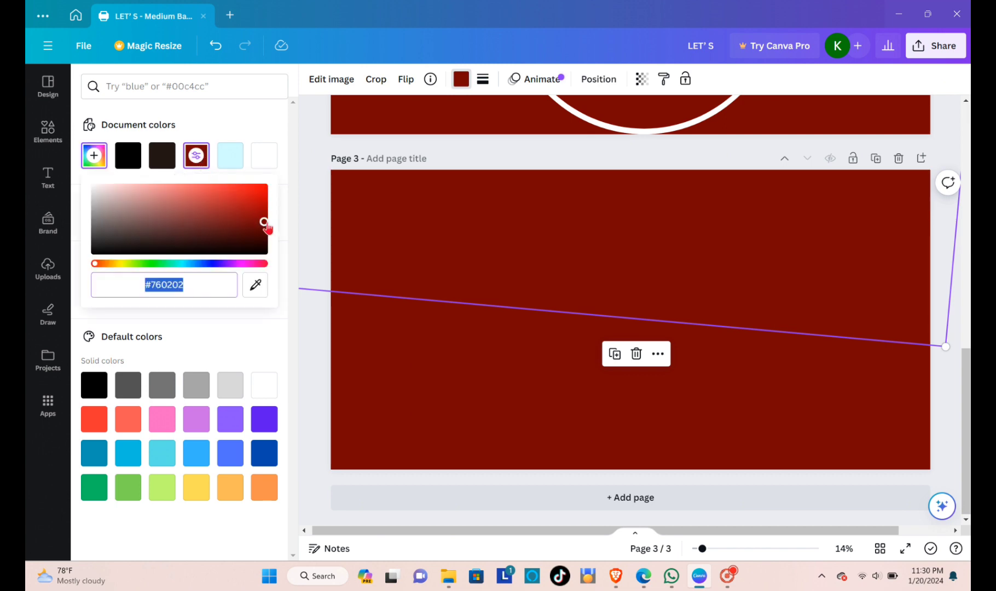
{"action": "left_click_drag", "start_coordinate": [265, 223], "coordinate": [238, 243]}
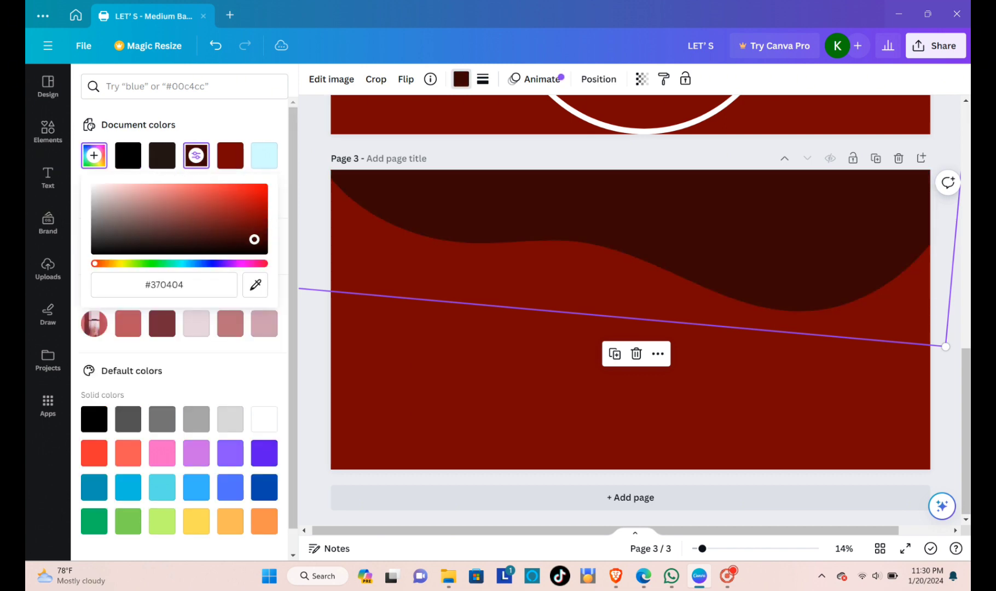
{"action": "left_click", "coordinate": [402, 349]}
Step: Find a square frame among the elements, add it to page 3, and enlarge and place it in the right half
{"action": "left_click", "coordinate": [48, 129]}
{"action": "left_click", "coordinate": [173, 95]}
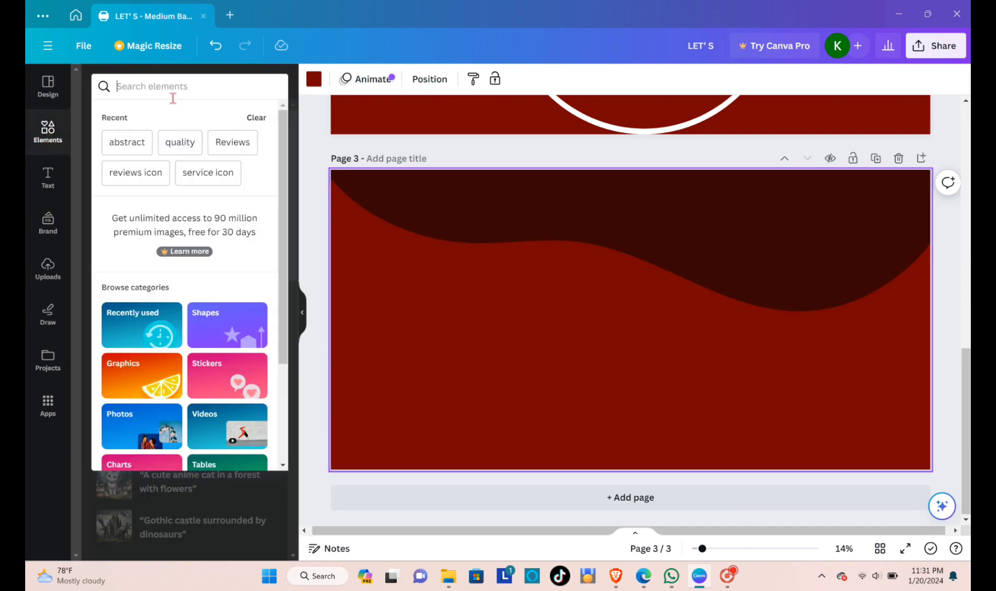
{"action": "left_click", "coordinate": [181, 524]}
{"action": "left_click", "coordinate": [243, 121]}
{"action": "left_click", "coordinate": [116, 470]}
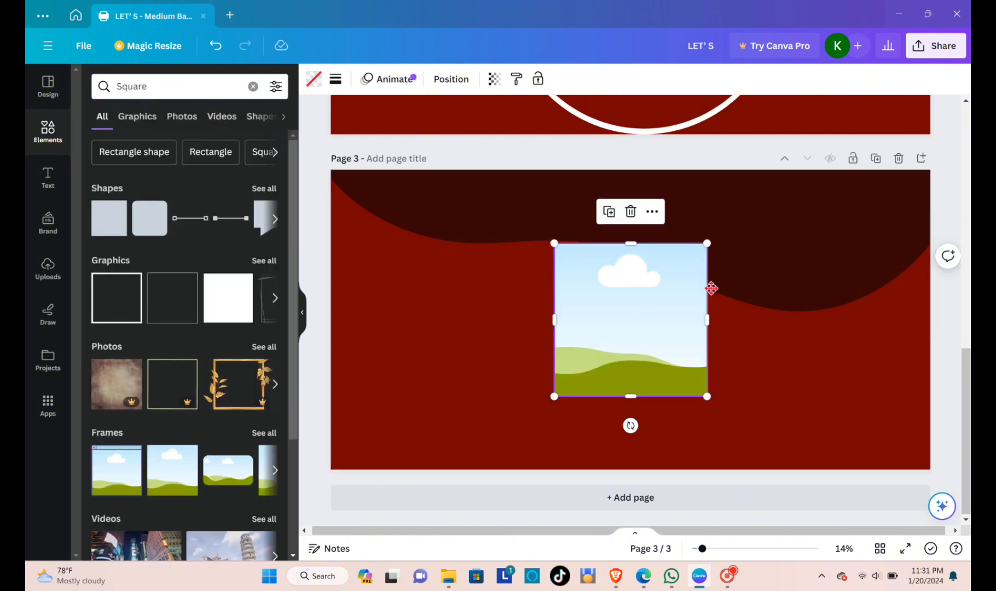
{"action": "left_click_drag", "start_coordinate": [684, 296], "coordinate": [792, 271]}
{"action": "left_click_drag", "start_coordinate": [815, 372], "coordinate": [829, 387]}
{"action": "left_click_drag", "start_coordinate": [766, 304], "coordinate": [786, 334]}
Step: Upload the image OIP (3) from the CRAVE folder and fill the square frame with it
{"action": "left_click", "coordinate": [51, 285]}
{"action": "left_click", "coordinate": [180, 119]}
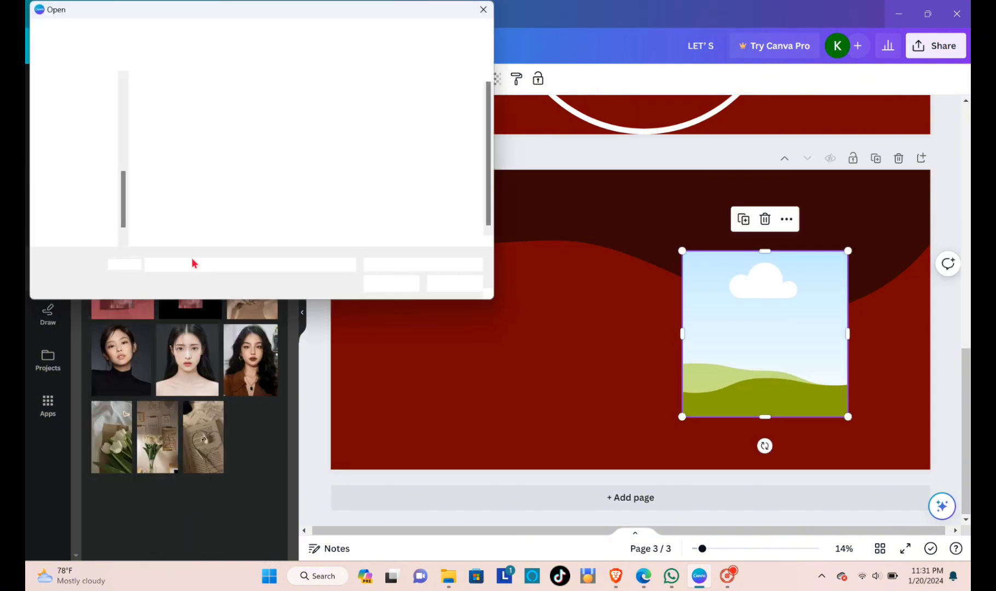
{"action": "left_click", "coordinate": [377, 107]}
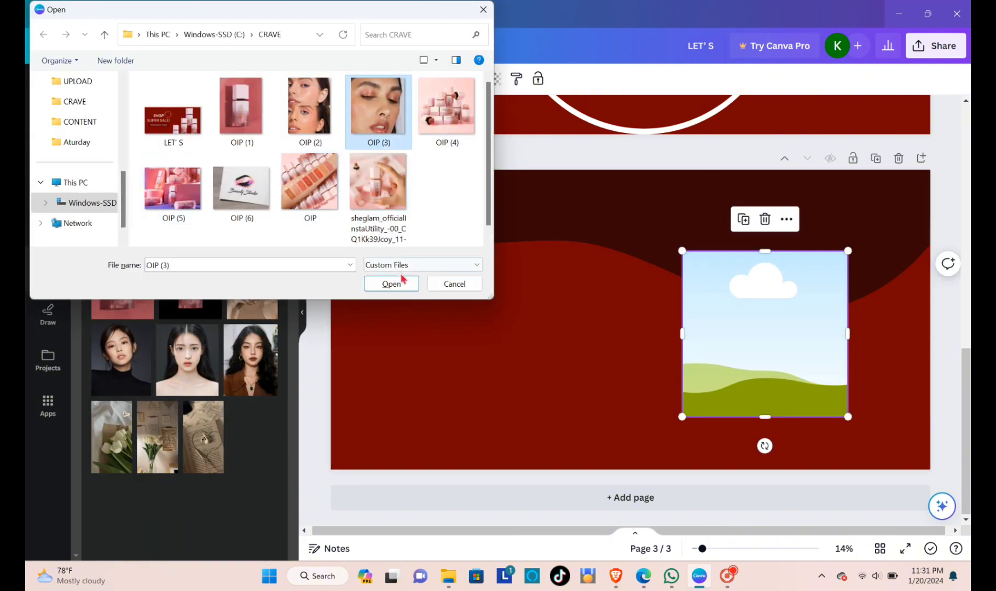
{"action": "left_click", "coordinate": [391, 283]}
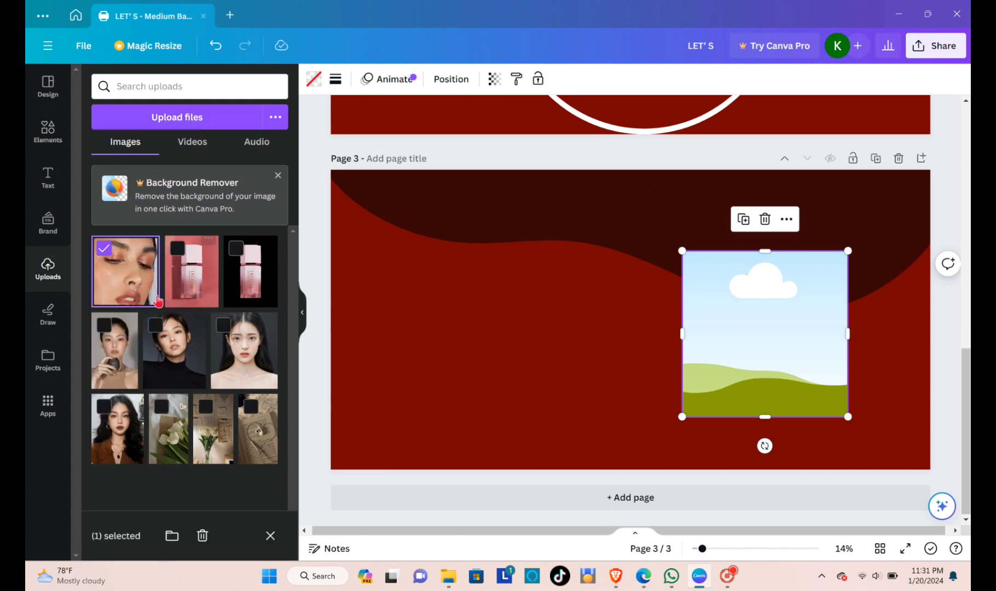
{"action": "left_click_drag", "start_coordinate": [125, 271], "coordinate": [733, 334]}
Step: Add a square shape at the framed photo and color it black as the photo's border
{"action": "left_click", "coordinate": [48, 132]}
{"action": "left_click", "coordinate": [109, 217]}
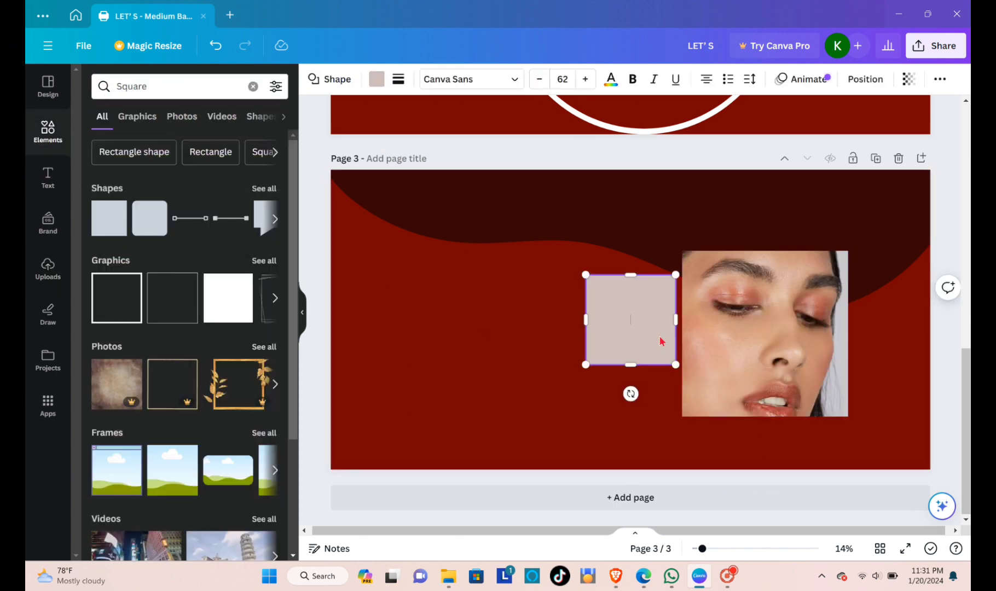
{"action": "left_click_drag", "start_coordinate": [630, 318], "coordinate": [817, 385]}
{"action": "left_click", "coordinate": [376, 79]}
{"action": "left_click", "coordinate": [118, 195]}
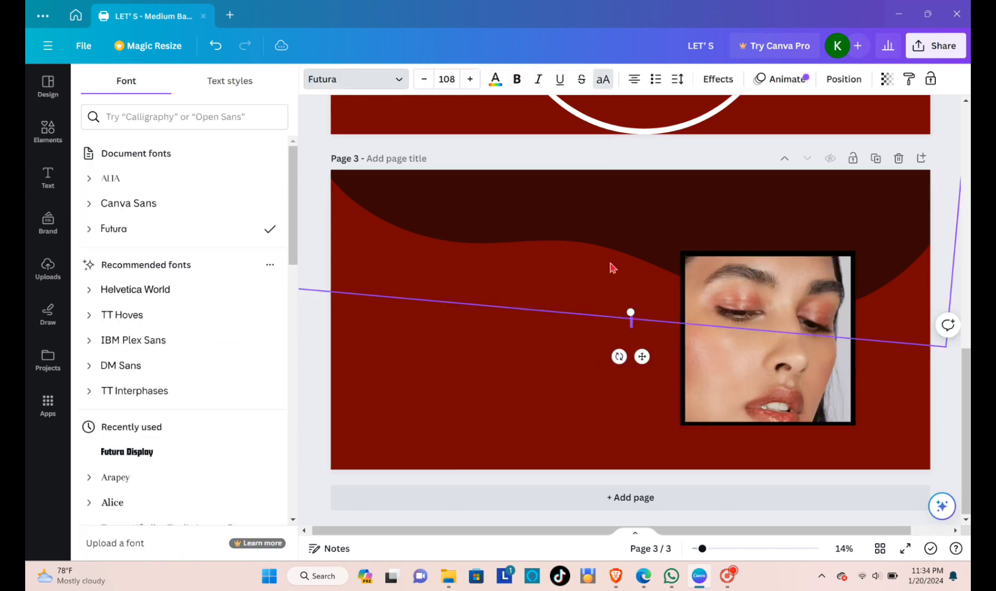
Step: Write the heading GET YOURS! in Futura at size 326 and place it in the upper left of page 3
{"action": "type", "text": "GET YOUR!"}
{"action": "double_click", "coordinate": [634, 319]}
{"action": "left_click_drag", "start_coordinate": [598, 312], "coordinate": [469, 283]}
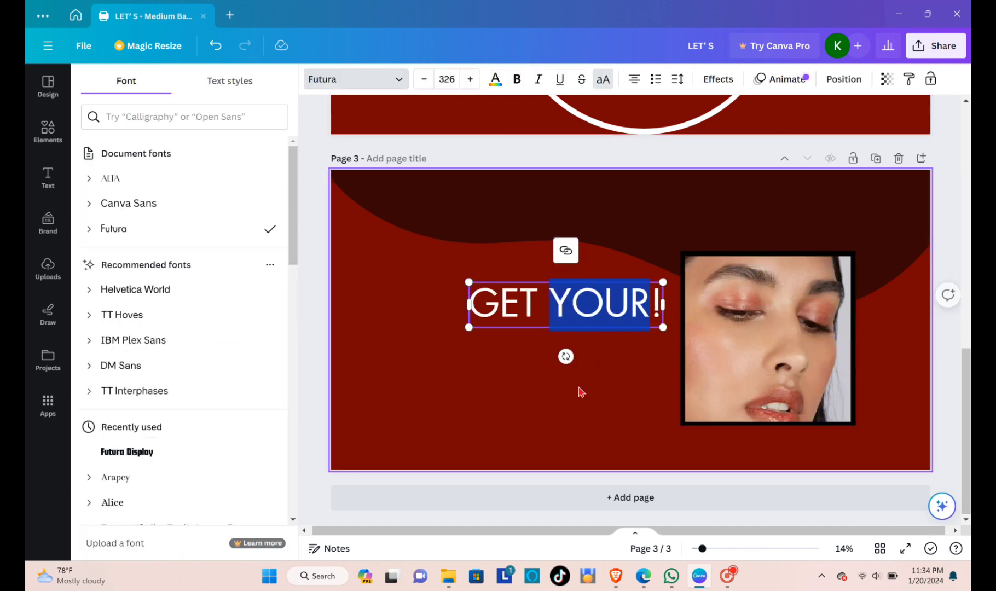
{"action": "left_click", "coordinate": [577, 391]}
{"action": "left_click", "coordinate": [571, 256]}
{"action": "left_click_drag", "start_coordinate": [650, 305], "coordinate": [542, 254]}
{"action": "type", "text": "S"}
{"action": "left_click", "coordinate": [577, 331]}
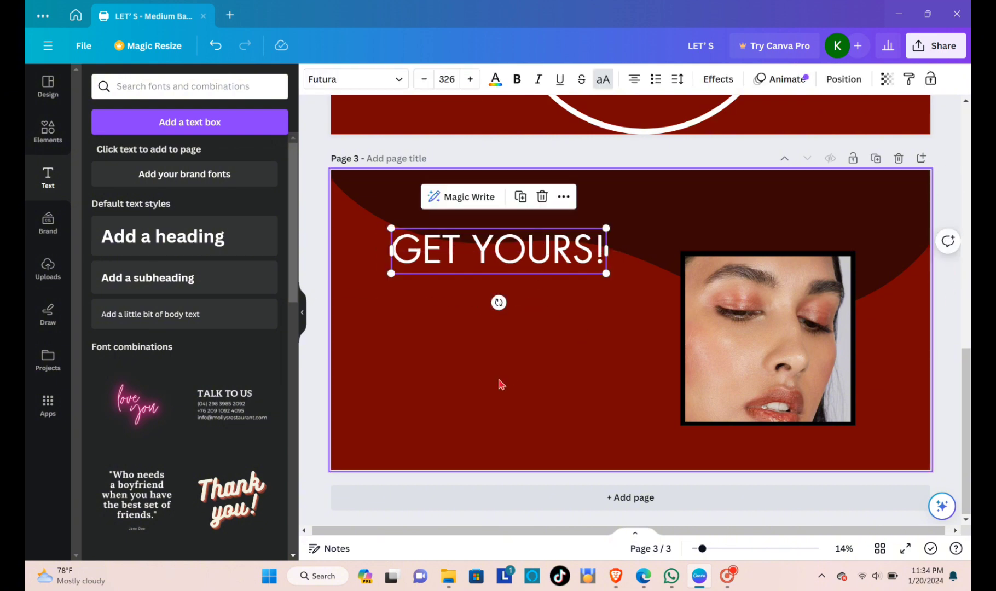
Step: Add the script line Be confident in The Bigmarker at size 400 and place it under the GET YOURS! heading
{"action": "left_click", "coordinate": [191, 315]}
{"action": "left_click", "coordinate": [350, 80]}
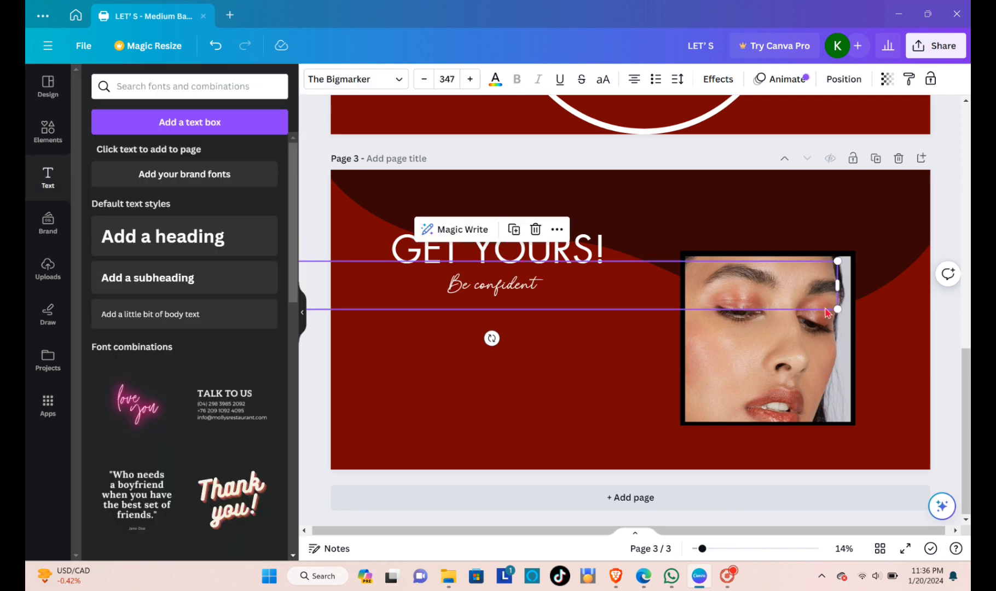
{"action": "left_click_drag", "start_coordinate": [838, 309], "coordinate": [936, 398]}
{"action": "left_click_drag", "start_coordinate": [731, 310], "coordinate": [686, 307]}
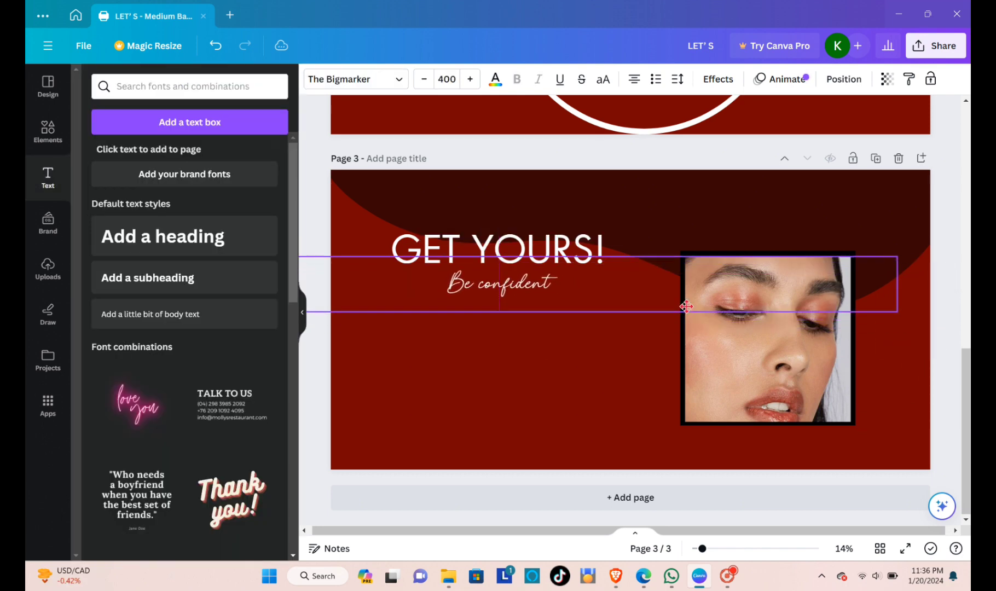
Step: Add a bold uppercase text list reading WATER PROOF, LONG LASTING, EASY TO APPLY, 100% SKIN SAFE and LOWEST PRICE
{"action": "left_click", "coordinate": [516, 80]}
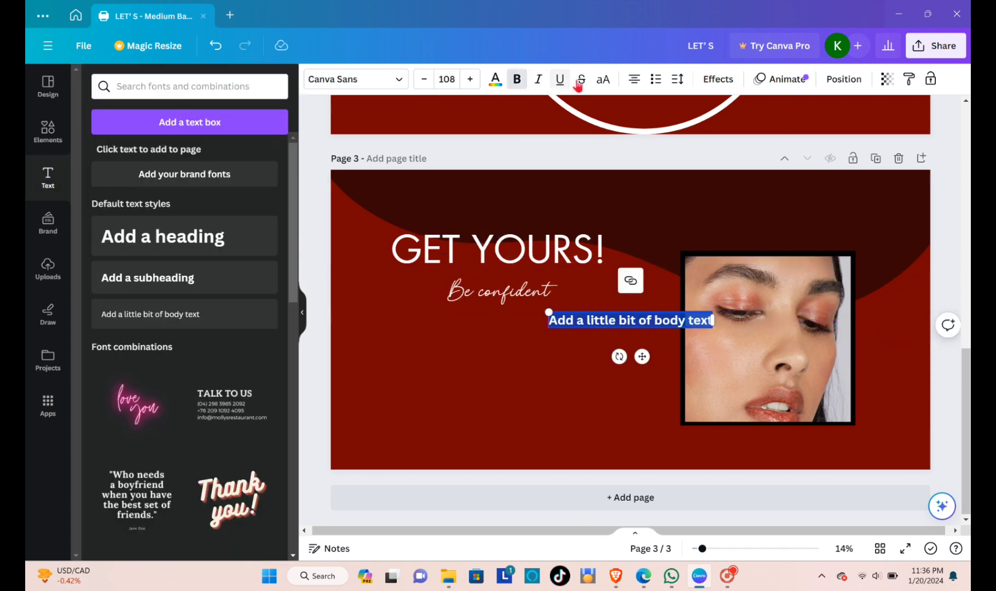
{"action": "left_click", "coordinate": [602, 79]}
{"action": "type", "text": "WATER PROOF"}
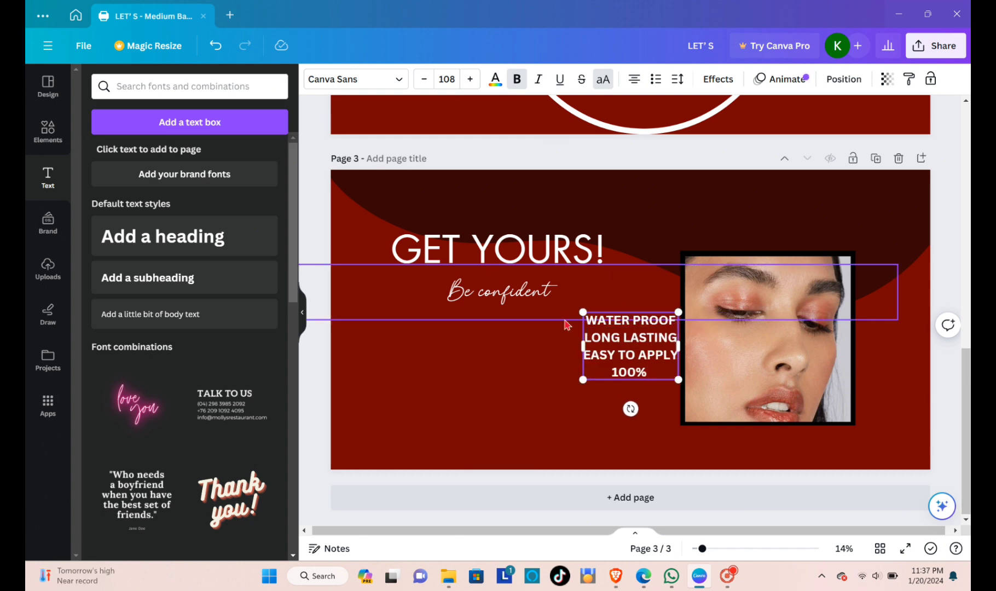
{"action": "type", "text": "N SAFE"}
{"action": "key", "text": "Return"}
{"action": "type", "text": "LOWEST PRICE"}
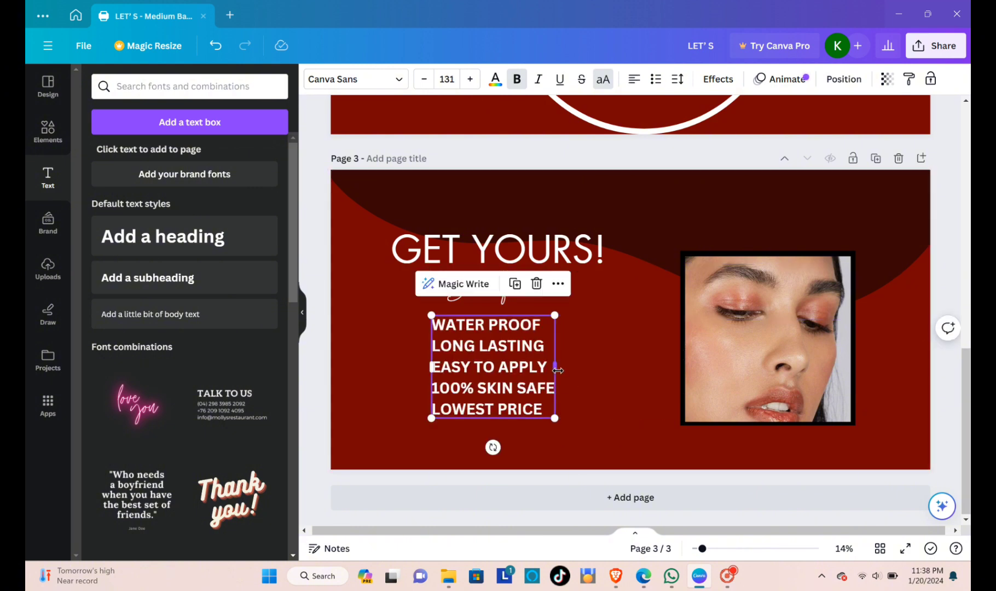
Step: Enlarge the benefits list to size 141 and place a small dark circle beside WATER PROOF
{"action": "left_click_drag", "start_coordinate": [557, 367], "coordinate": [625, 368]}
{"action": "left_click", "coordinate": [640, 372]}
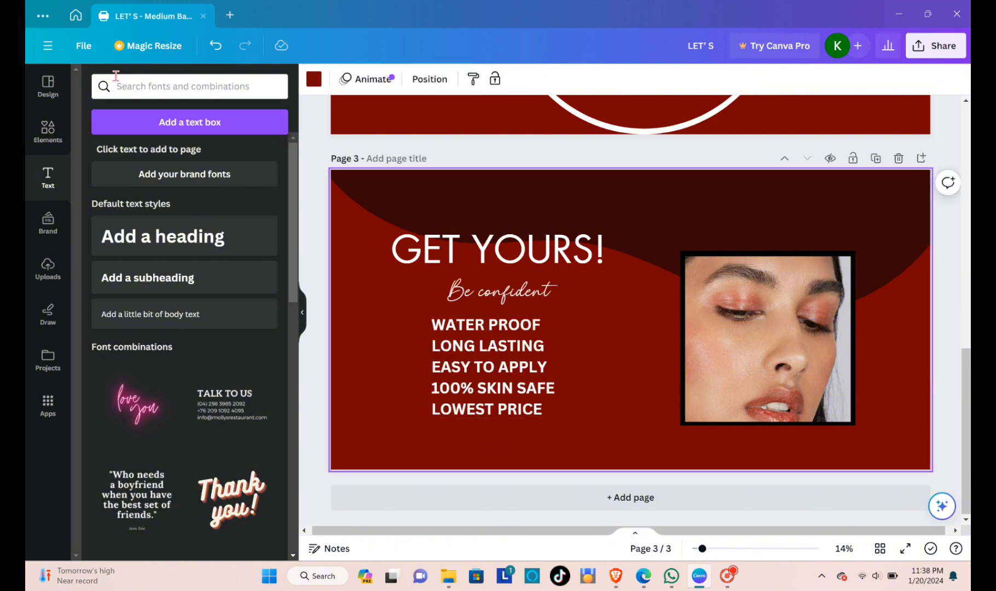
{"action": "left_click", "coordinate": [48, 131]}
{"action": "left_click_drag", "start_coordinate": [259, 284], "coordinate": [381, 313]}
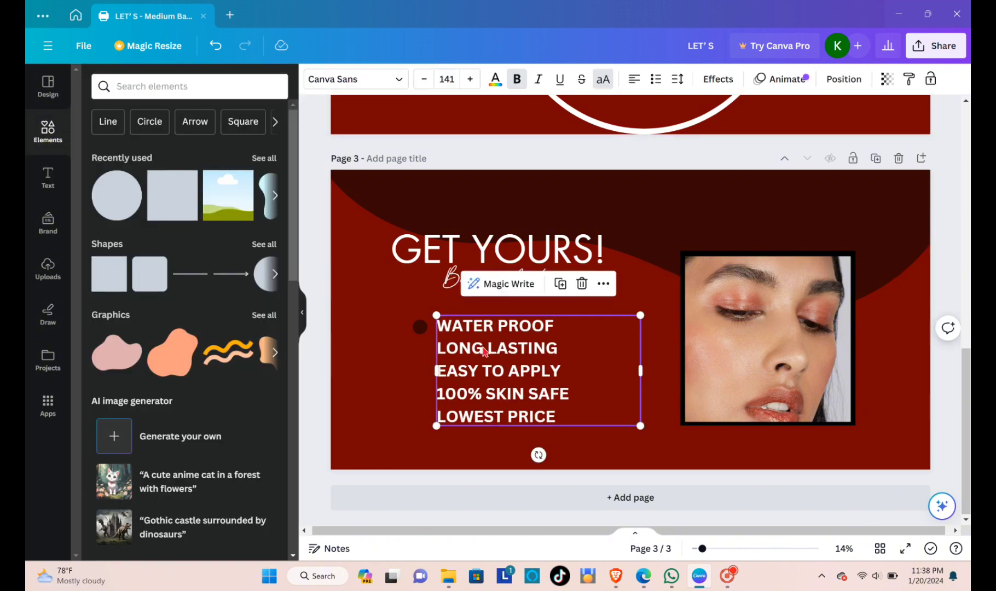
Step: Find a white hand-drawn check mark graphic by searching CHECK and place it on the dark circle beside WATER PROOF
{"action": "left_click", "coordinate": [163, 86]}
{"action": "type", "text": "CHECK"}
{"action": "key", "text": "Return"}
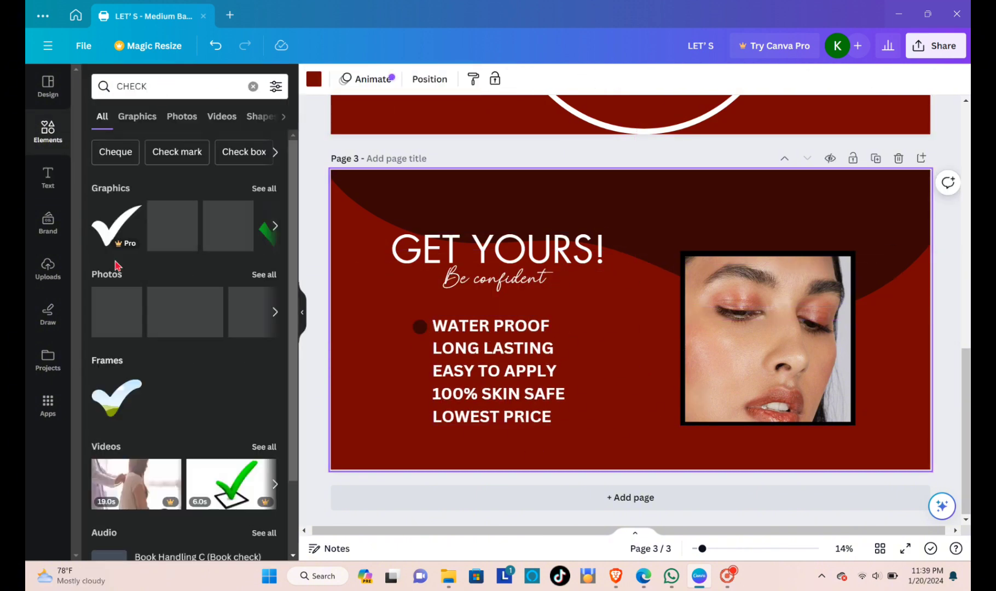
{"action": "left_click", "coordinate": [262, 187]}
{"action": "scroll", "coordinate": [231, 398], "scroll_direction": "down", "scroll_amount": 3}
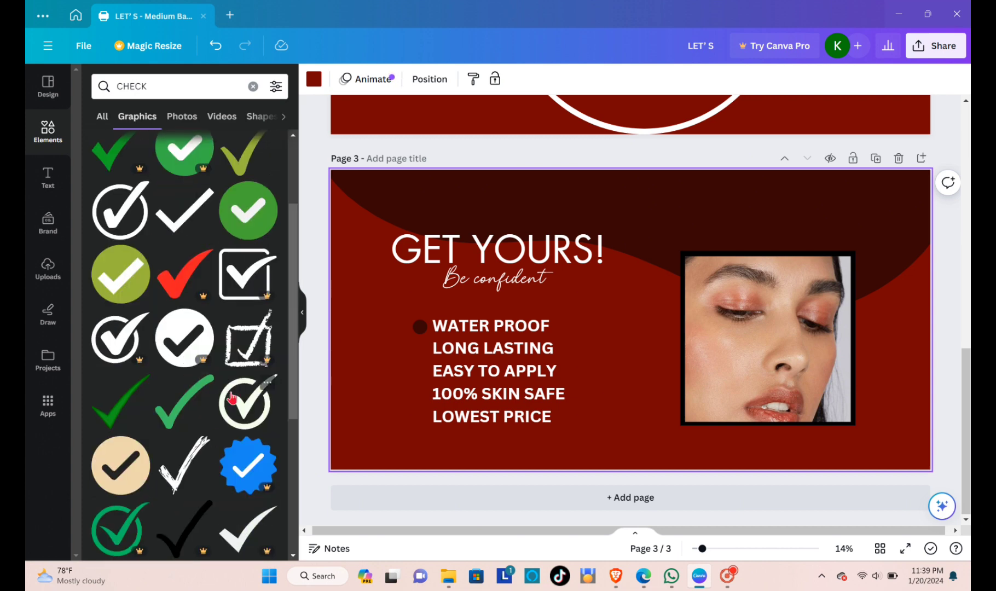
{"action": "left_click", "coordinate": [184, 469]}
{"action": "left_click", "coordinate": [659, 299]}
{"action": "left_click", "coordinate": [640, 320]}
{"action": "left_click", "coordinate": [460, 79]}
{"action": "left_click", "coordinate": [263, 156]}
{"action": "left_click_drag", "start_coordinate": [648, 359], "coordinate": [445, 330]}
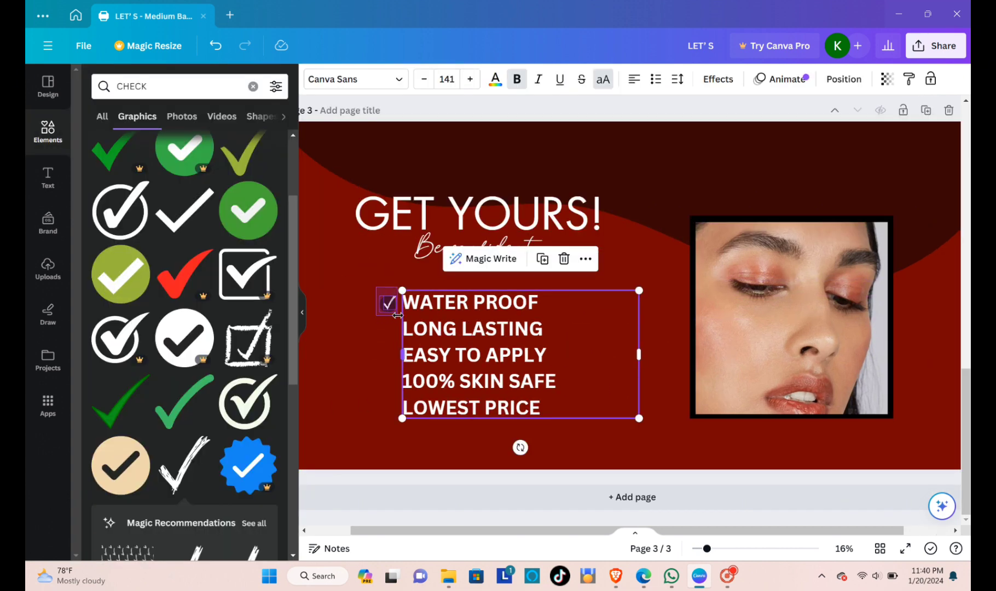
Step: Copy the circled check mark beside LONG LASTING, EASY TO APPLY, 100% SKIN SAFE and LOWEST PRICE
{"action": "left_click_drag", "start_coordinate": [388, 301], "coordinate": [388, 406]}
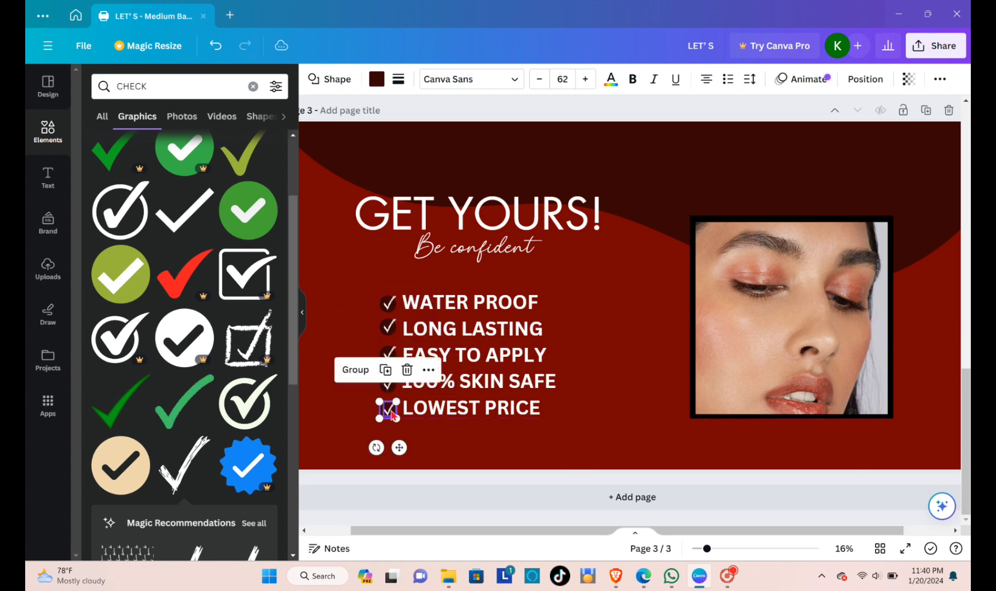
{"action": "left_click", "coordinate": [657, 180]}
{"action": "left_click", "coordinate": [831, 479]}
Step: Open the download options for the finished banner design
{"action": "left_click", "coordinate": [936, 46]}
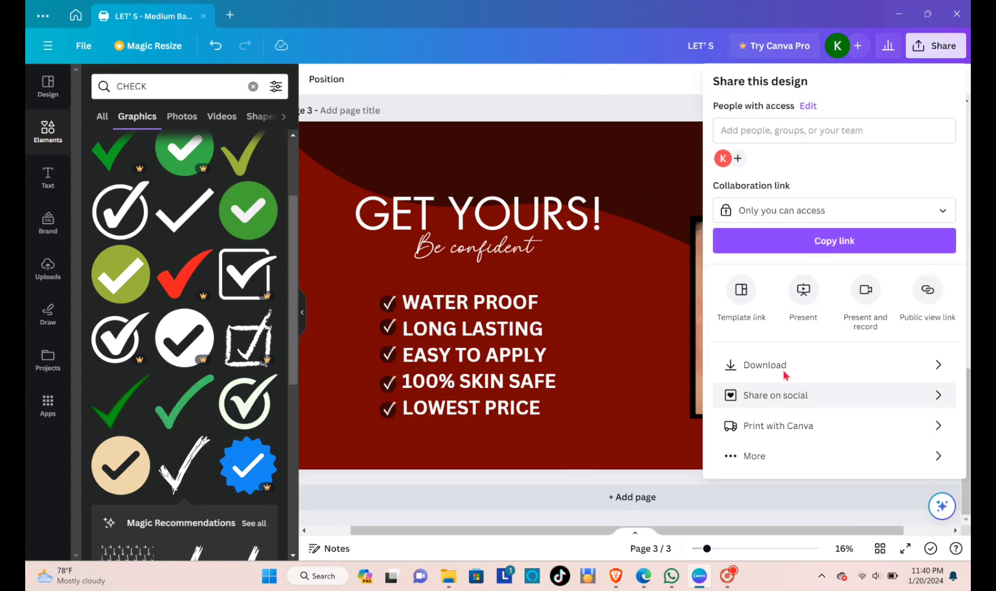
{"action": "left_click", "coordinate": [819, 364]}
{"action": "left_click", "coordinate": [820, 334]}
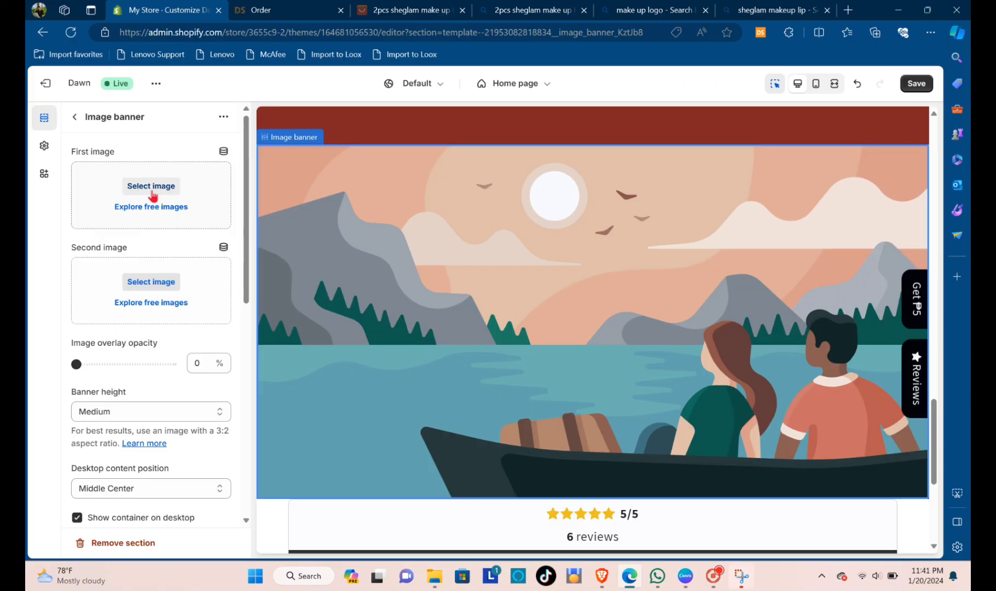
Step: Switch to the Shopify theme editor, set the banner's first image to Screenshot_2024-01-20_234129 and its height to Adapt to first image
{"action": "left_click", "coordinate": [148, 186]}
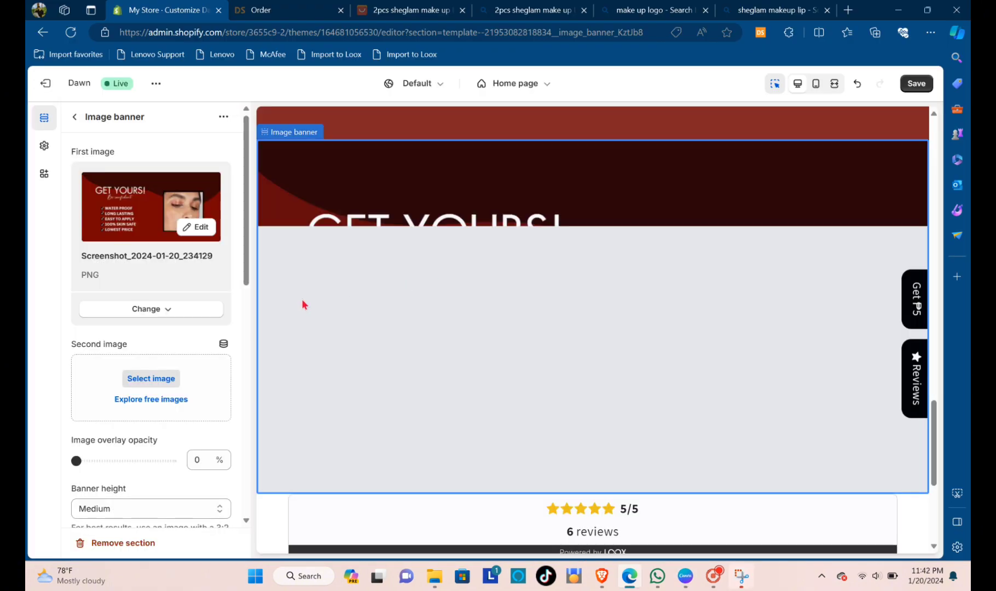
{"action": "scroll", "coordinate": [122, 399], "scroll_direction": "down", "scroll_amount": 1}
{"action": "left_click", "coordinate": [127, 446]}
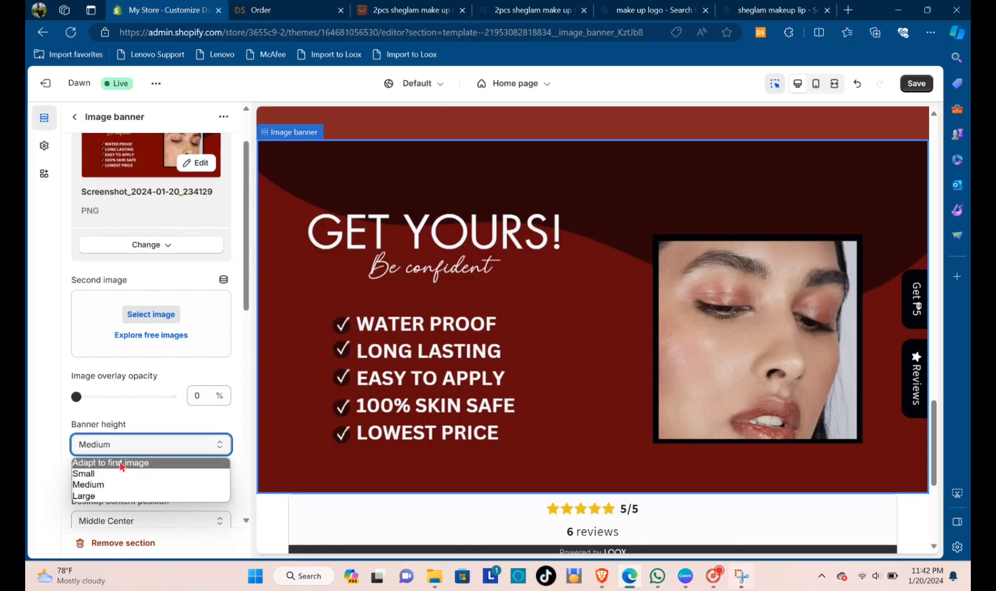
{"action": "left_click", "coordinate": [121, 465]}
Step: Check the home page with the GET YOURS! banner in the mobile preview
{"action": "scroll", "coordinate": [535, 311], "scroll_direction": "down", "scroll_amount": 3}
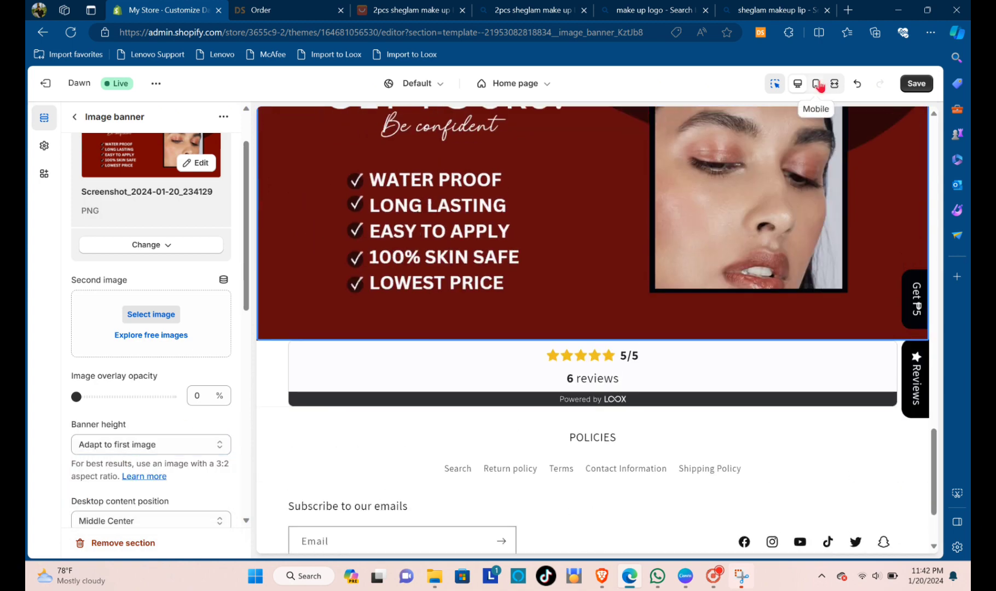
{"action": "left_click", "coordinate": [816, 84]}
{"action": "scroll", "coordinate": [595, 328], "scroll_direction": "up", "scroll_amount": 5}
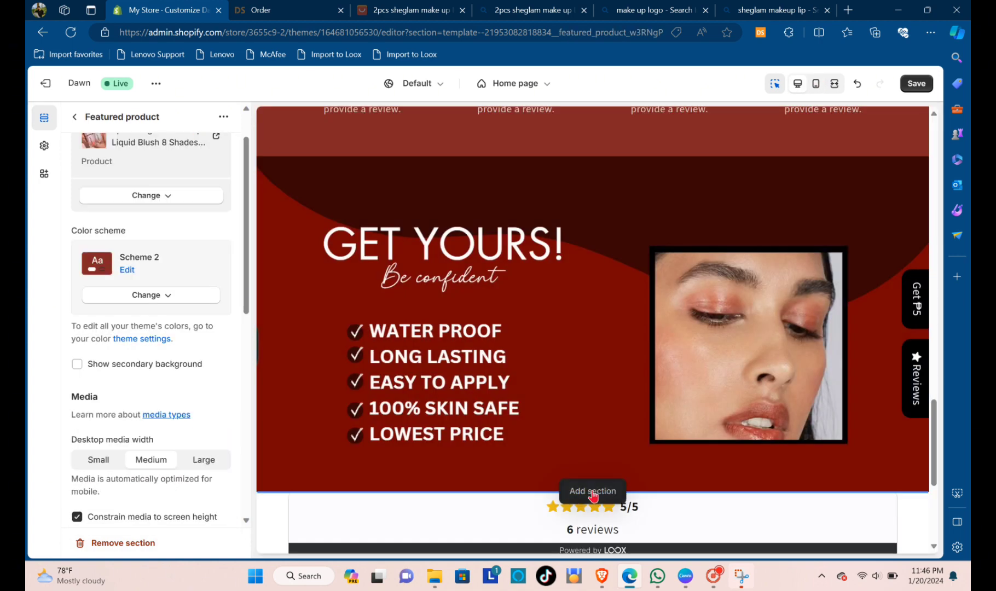
Step: Add an Image banner section below the GET YOURS! banner and turn off its container on desktop
{"action": "left_click", "coordinate": [593, 492]}
{"action": "left_click", "coordinate": [208, 386]}
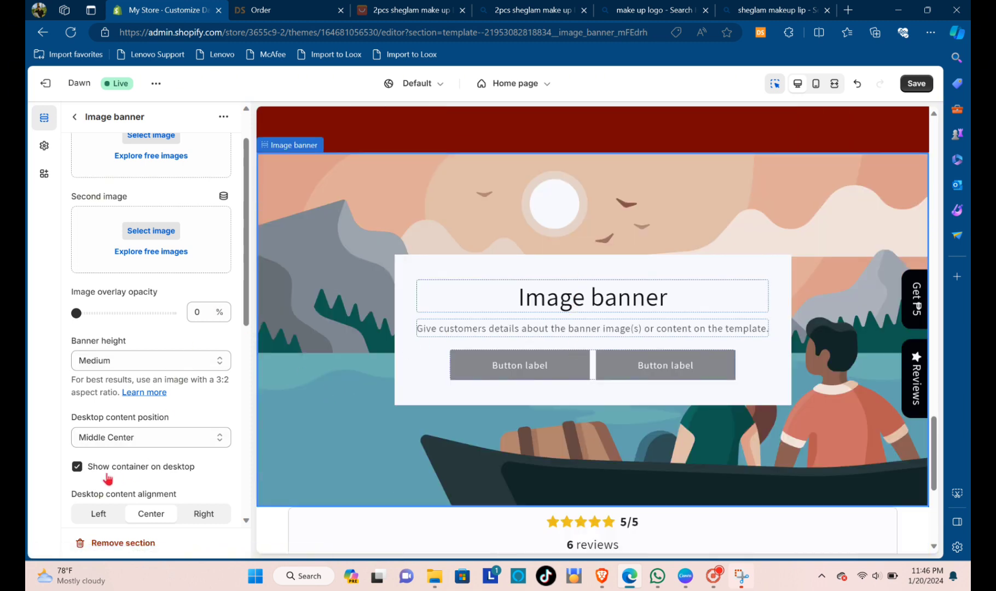
{"action": "left_click", "coordinate": [77, 467]}
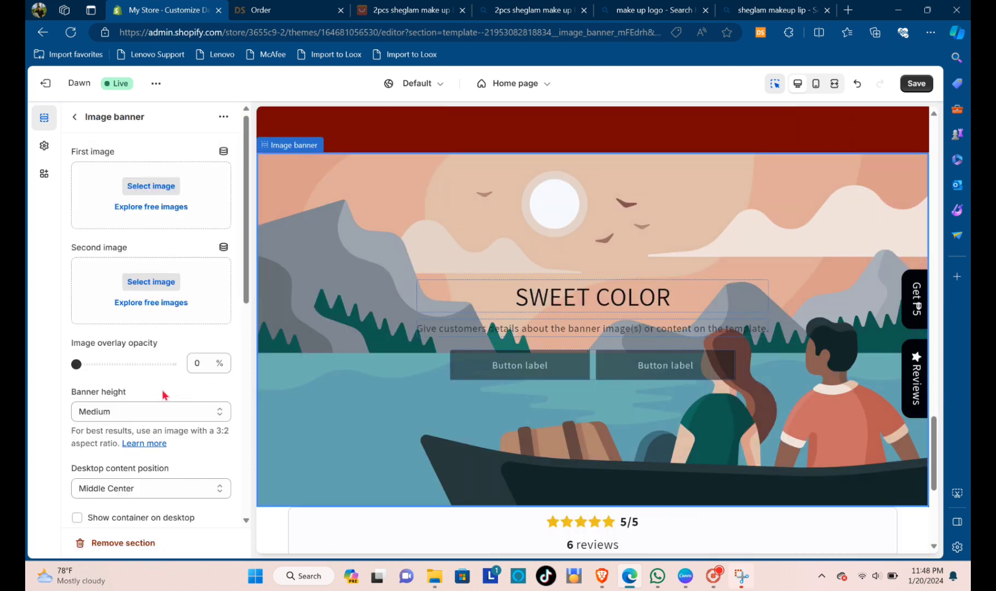
Step: Apply color Scheme 2 to the SWEET COLOR image banner
{"action": "scroll", "coordinate": [159, 363], "scroll_direction": "down", "scroll_amount": 5}
{"action": "left_click", "coordinate": [160, 340]}
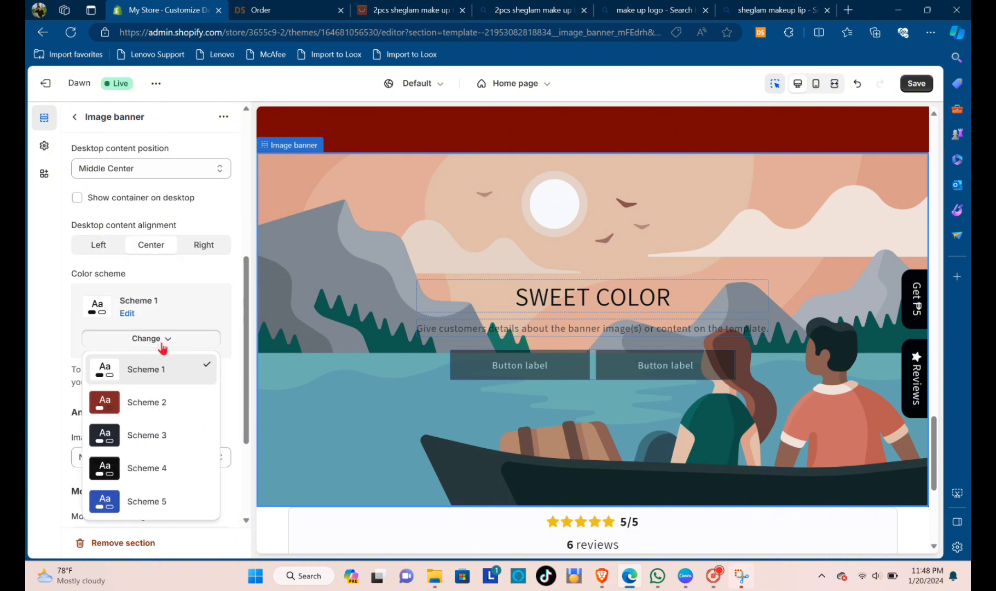
{"action": "left_click", "coordinate": [159, 401]}
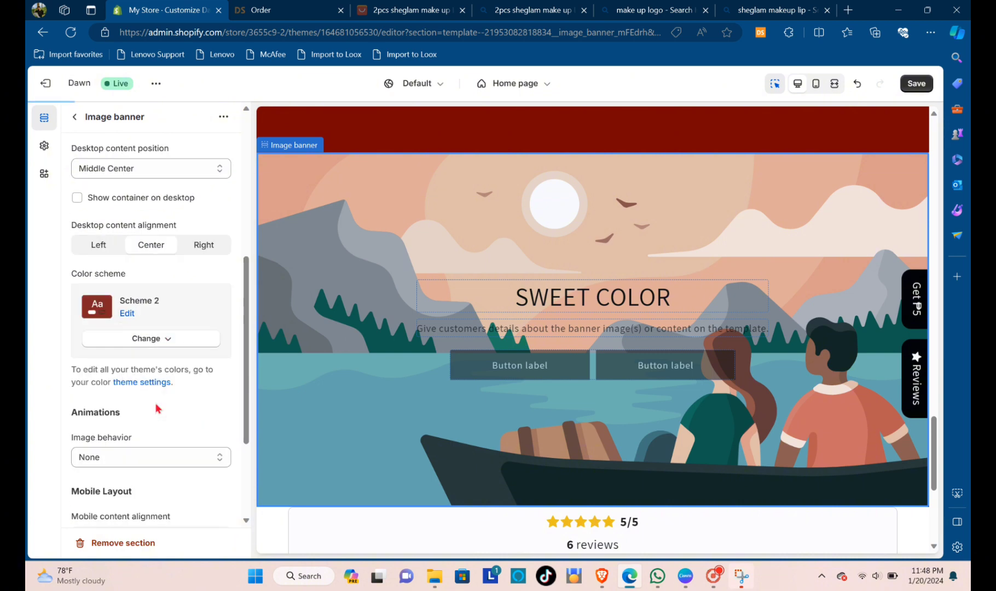
Step: Edit Scheme 2 to use dark red #6A0606 as the background and #121212 as the solid button label
{"action": "left_click", "coordinate": [126, 314]}
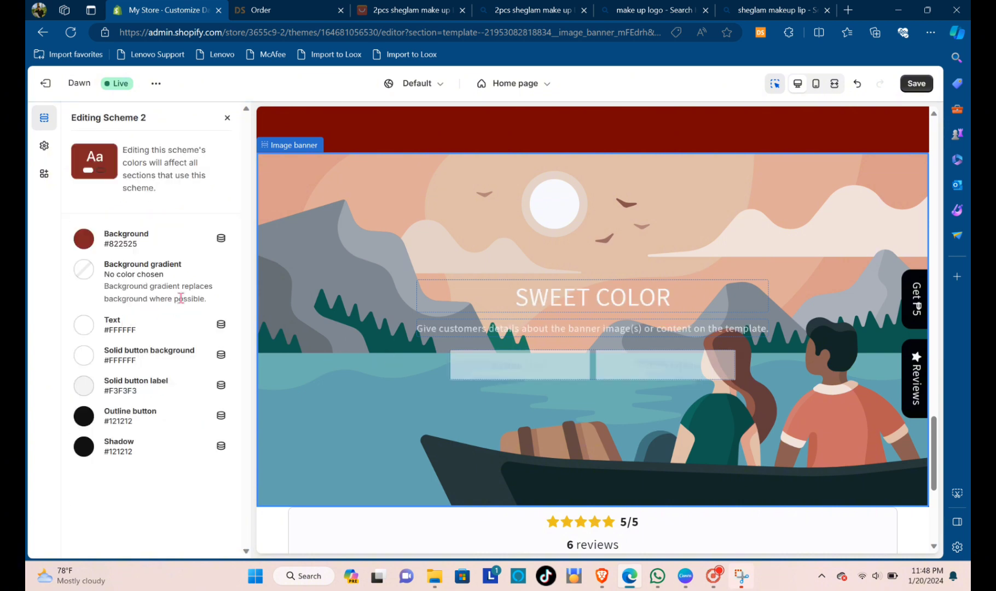
{"action": "left_click", "coordinate": [88, 243]}
{"action": "left_click_drag", "start_coordinate": [160, 317], "coordinate": [162, 313]}
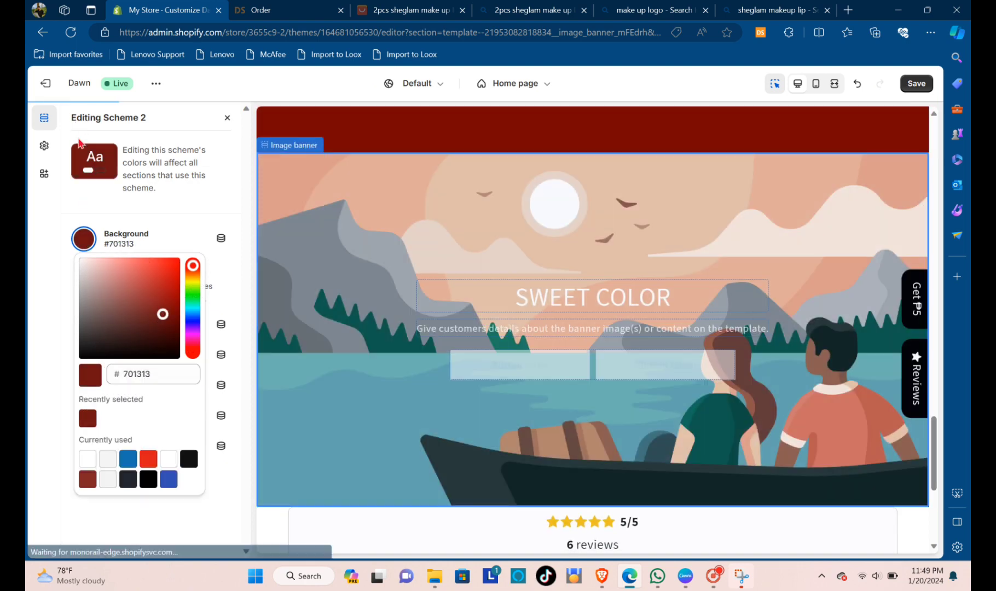
{"action": "left_click", "coordinate": [77, 141]}
{"action": "left_click", "coordinate": [84, 355]}
{"action": "left_click", "coordinate": [84, 386]}
{"action": "left_click", "coordinate": [93, 356]}
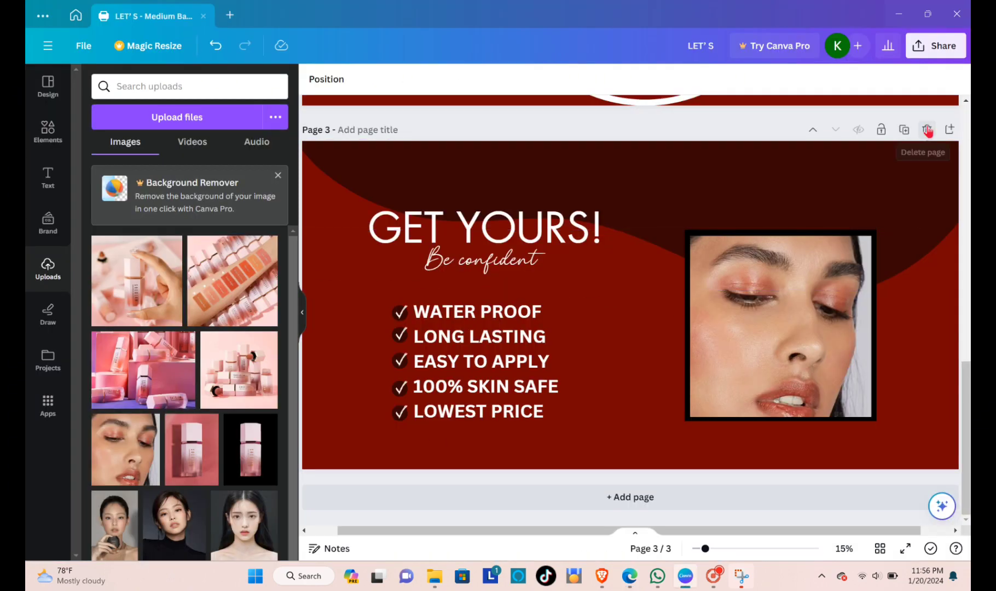
Step: Add a blank dark red page 4 in Canva with a square frame and a second, semi-transparent square frame
{"action": "left_click", "coordinate": [927, 130]}
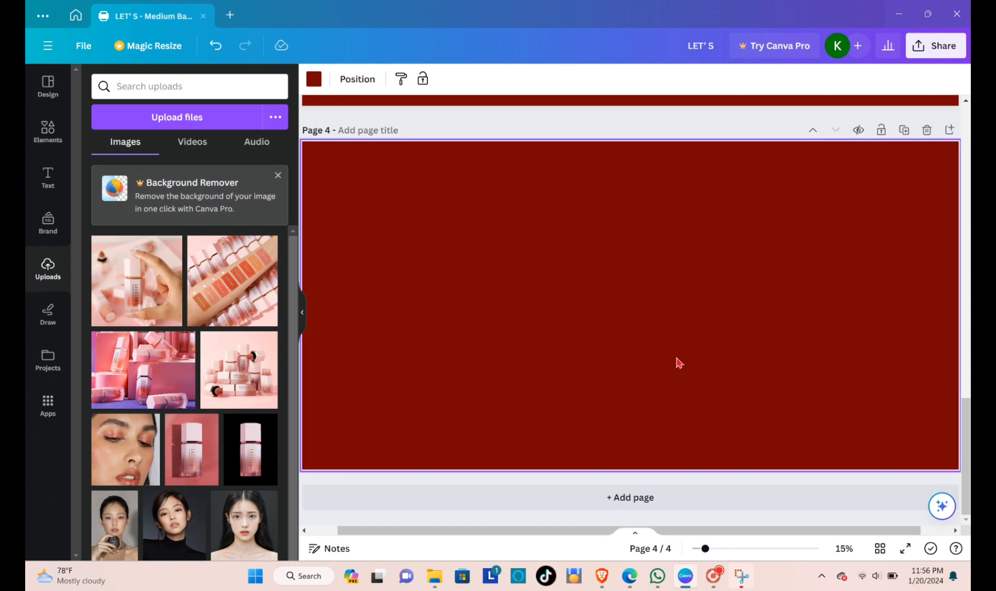
{"action": "left_click", "coordinate": [47, 132]}
{"action": "left_click", "coordinate": [179, 484]}
{"action": "mouse_move", "coordinate": [706, 386]}
{"action": "left_mouse_down"}
{"action": "mouse_move", "coordinate": [695, 380]}
{"action": "mouse_move", "coordinate": [703, 389]}
{"action": "left_mouse_up"}
{"action": "left_click", "coordinate": [602, 190]}
{"action": "left_click", "coordinate": [493, 79]}
{"action": "left_click", "coordinate": [425, 127]}
{"action": "left_click_drag", "start_coordinate": [710, 309], "coordinate": [569, 216]}
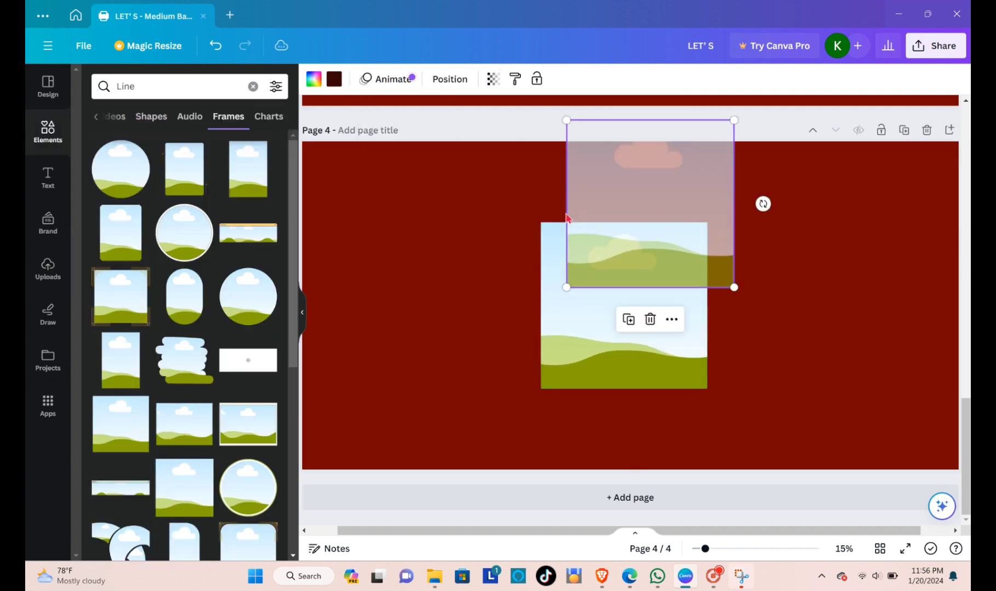
Step: Resize the frames to match, center the opaque one, and arrange faded copies on its left, right, above and below
{"action": "left_click_drag", "start_coordinate": [692, 352], "coordinate": [695, 373]}
{"action": "left_click_drag", "start_coordinate": [711, 411], "coordinate": [687, 386]}
{"action": "left_click", "coordinate": [730, 274]}
{"action": "left_click_drag", "start_coordinate": [734, 287], "coordinate": [708, 261]}
{"action": "left_click_drag", "start_coordinate": [632, 367], "coordinate": [654, 378]}
{"action": "left_click_drag", "start_coordinate": [647, 189], "coordinate": [414, 345]}
{"action": "key", "text": "ctrl+d"}
{"action": "key", "text": "ctrl+d"}
{"action": "left_click_drag", "start_coordinate": [437, 309], "coordinate": [628, 475]}
{"action": "key", "text": "ctrl+d"}
{"action": "left_click", "coordinate": [550, 355]}
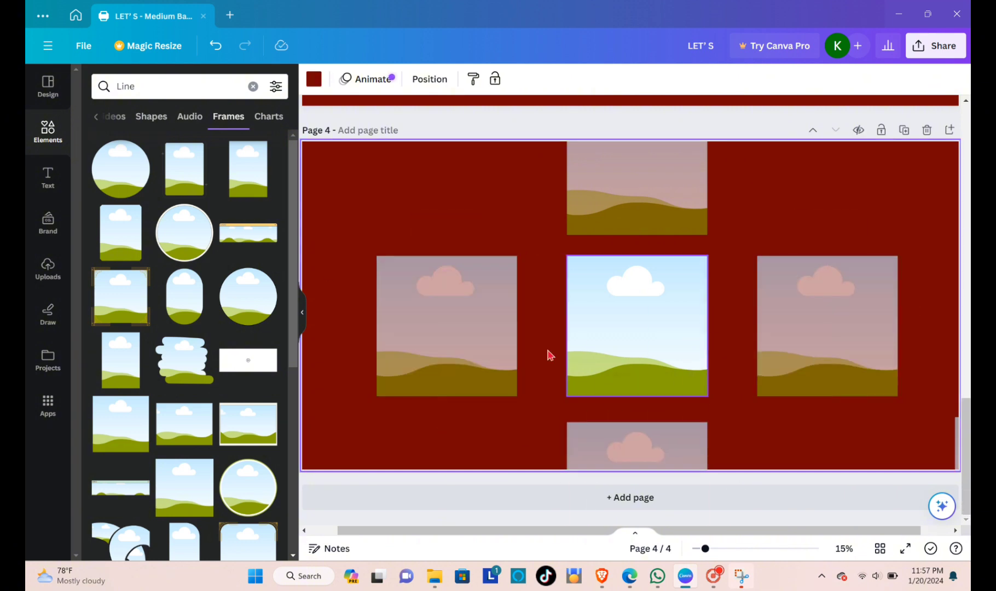
Step: Fill the five frames on page 4 with the uploaded blush product photos
{"action": "left_click", "coordinate": [47, 269]}
{"action": "left_click_drag", "start_coordinate": [143, 370], "coordinate": [612, 329]}
{"action": "left_click_drag", "start_coordinate": [137, 280], "coordinate": [827, 325]}
{"action": "left_click_drag", "start_coordinate": [232, 281], "coordinate": [446, 326]}
{"action": "left_click_drag", "start_coordinate": [239, 370], "coordinate": [616, 452]}
{"action": "left_click_drag", "start_coordinate": [191, 448], "coordinate": [636, 187]}
{"action": "left_click_drag", "start_coordinate": [616, 427], "coordinate": [636, 446]}
{"action": "left_click", "coordinate": [352, 373]}
Step: Add a body text box to page 4 and set its font to Signature
{"action": "left_click", "coordinate": [48, 177]}
{"action": "left_click", "coordinate": [183, 313]}
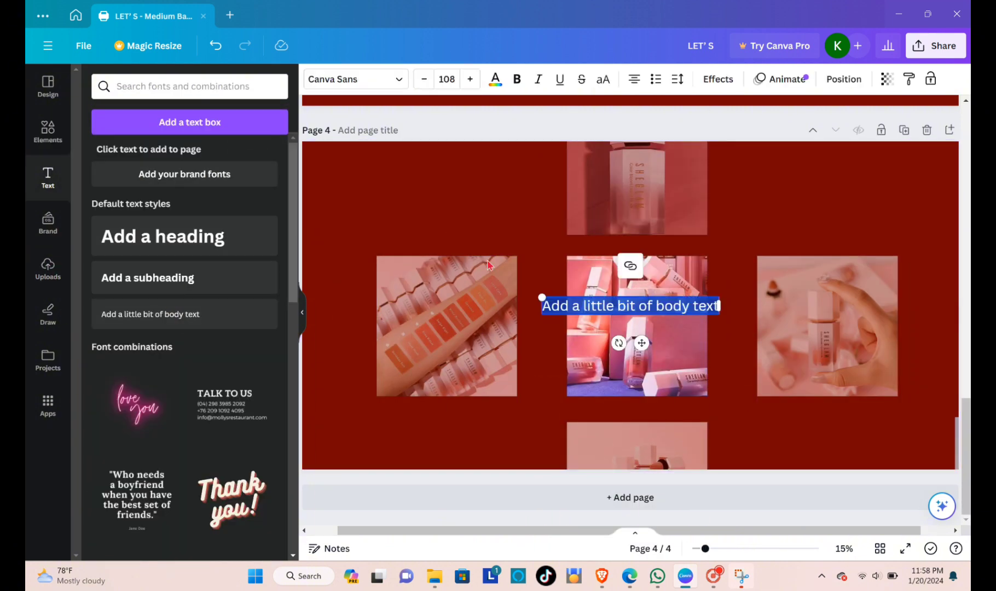
{"action": "left_click", "coordinate": [355, 78]}
{"action": "left_click", "coordinate": [184, 179]}
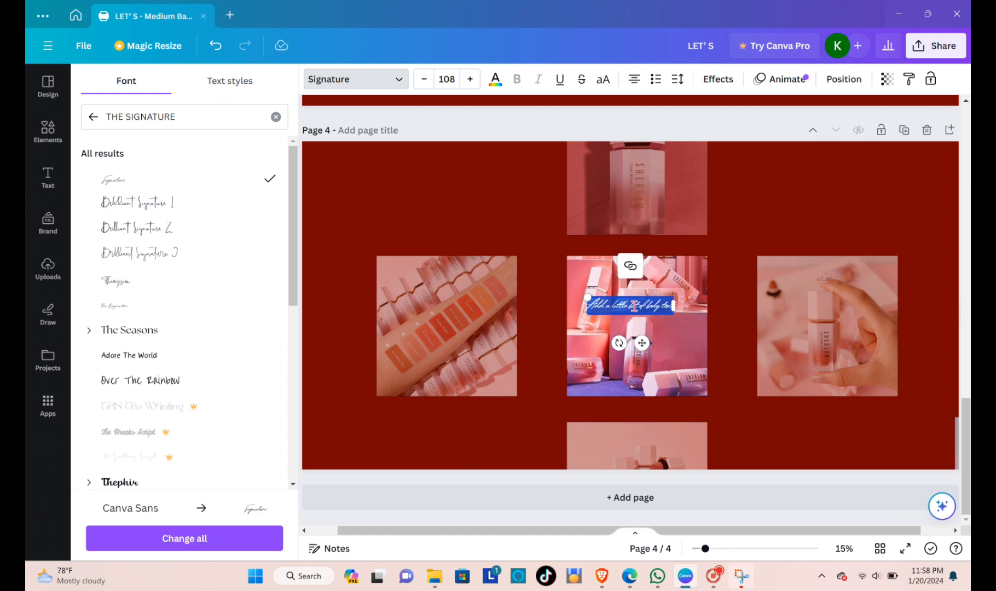
Step: Write New Look in the text box, enlarge it to size 688 and rotate it to run vertically
{"action": "type", "text": "L"}
{"action": "key", "text": "Caps_Lock"}
{"action": "type", "text": "e"}
{"action": "left_click_drag", "start_coordinate": [616, 297], "coordinate": [462, 209]}
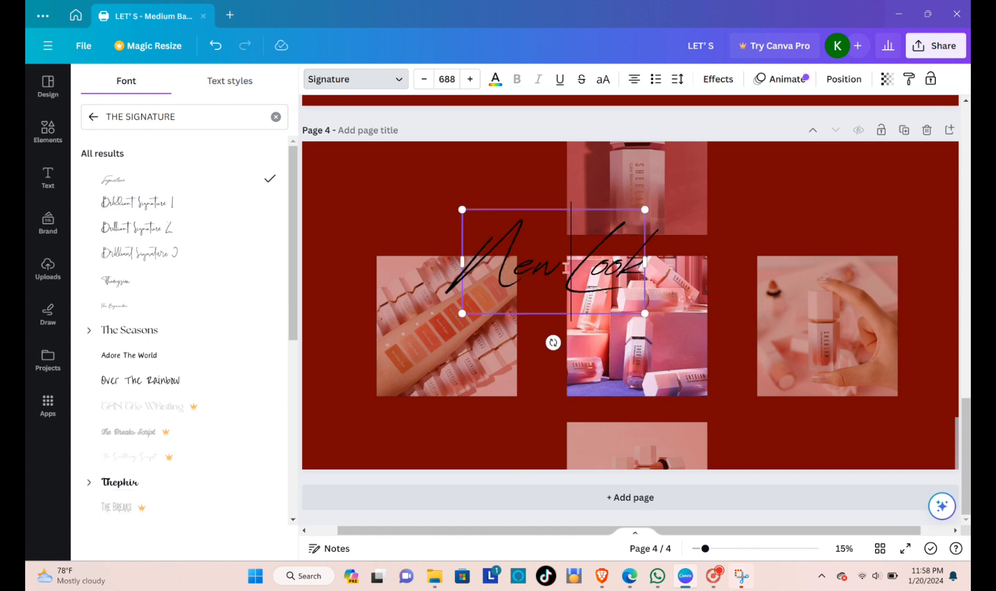
{"action": "left_click_drag", "start_coordinate": [534, 260], "coordinate": [468, 310]}
{"action": "left_click_drag", "start_coordinate": [488, 393], "coordinate": [595, 356]}
{"action": "left_click_drag", "start_coordinate": [541, 404], "coordinate": [566, 449]}
Step: Duplicate the New Look text and arrange the two rotated copies over the left and right photos
{"action": "left_click_drag", "start_coordinate": [545, 278], "coordinate": [827, 224]}
{"action": "key", "text": "ctrl+d"}
{"action": "left_click_drag", "start_coordinate": [878, 282], "coordinate": [624, 287]}
{"action": "left_click_drag", "start_coordinate": [738, 221], "coordinate": [784, 243]}
{"action": "left_click_drag", "start_coordinate": [734, 307], "coordinate": [736, 304]}
{"action": "left_click_drag", "start_coordinate": [781, 272], "coordinate": [773, 290]}
{"action": "left_click", "coordinate": [493, 383]}
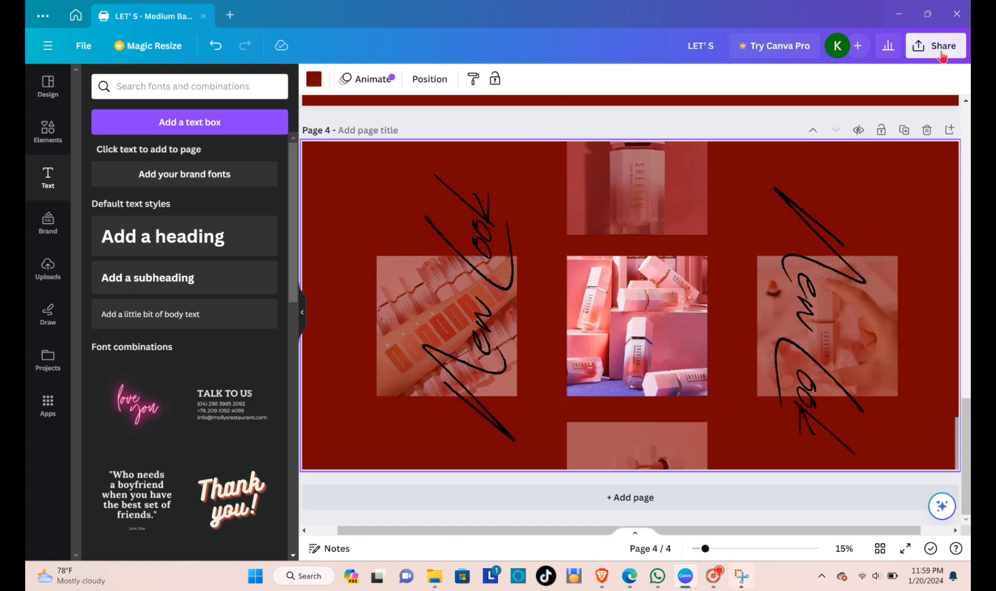
Step: Switch to the Shopify theme editor, set the SWEET COLOR banner's first image to Screenshot_2024-01-21_000005 and change its image behavior
{"action": "left_click", "coordinate": [935, 45]}
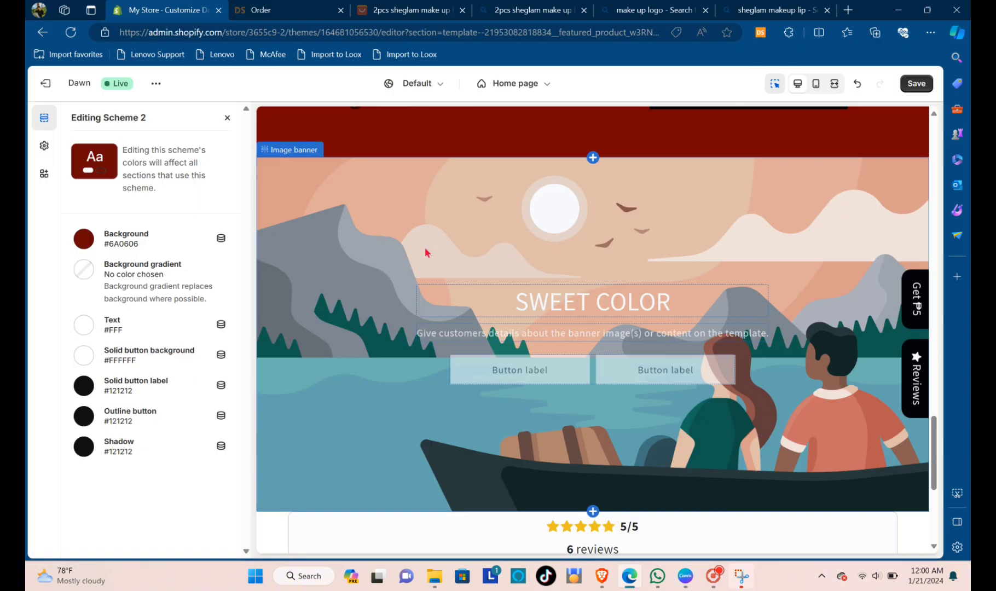
{"action": "left_click", "coordinate": [357, 235]}
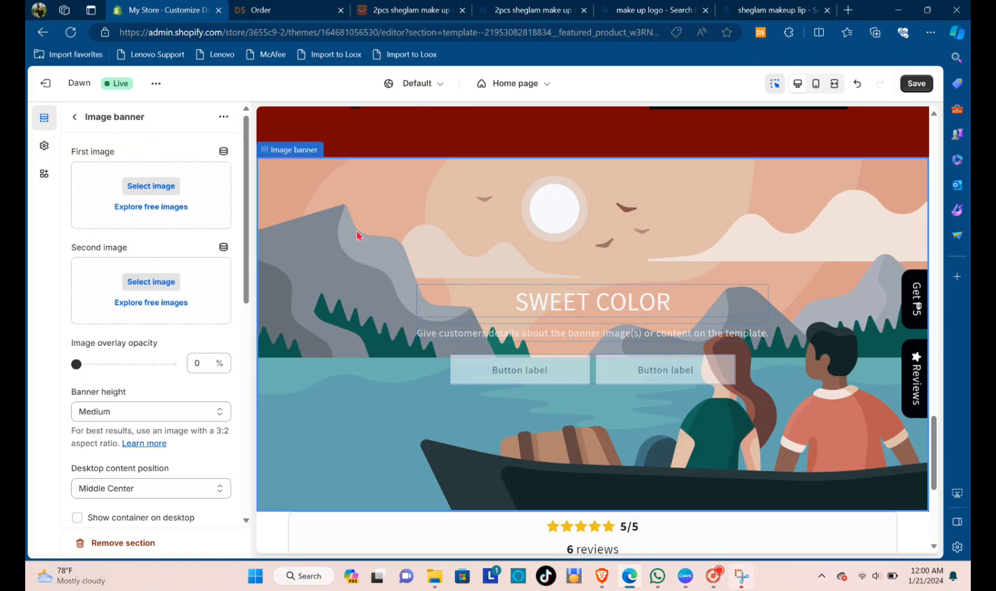
{"action": "left_click", "coordinate": [157, 187]}
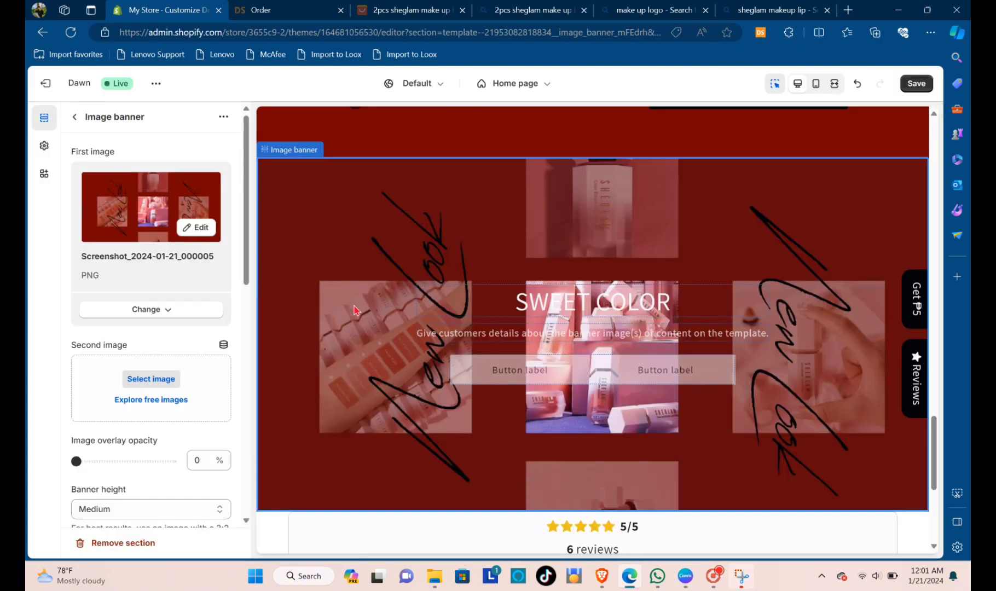
{"action": "scroll", "coordinate": [163, 375], "scroll_direction": "down", "scroll_amount": 10}
{"action": "left_click", "coordinate": [168, 363]}
{"action": "left_click", "coordinate": [141, 416]}
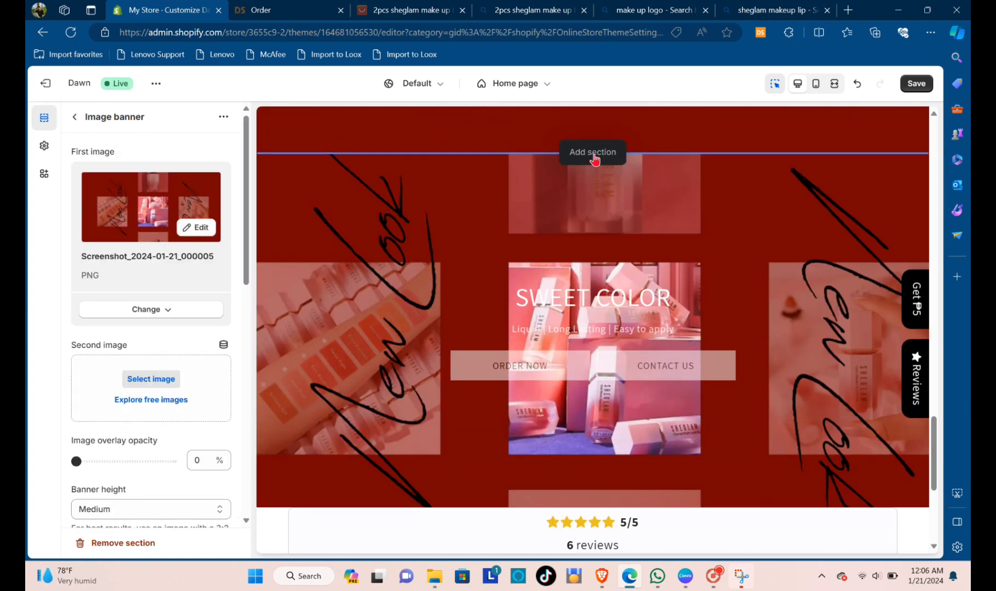
Step: Add a Rich text section above the SWEET COLOR banner and remove its heading, text and button blocks
{"action": "left_click", "coordinate": [591, 151]}
{"action": "key", "text": "Escape"}
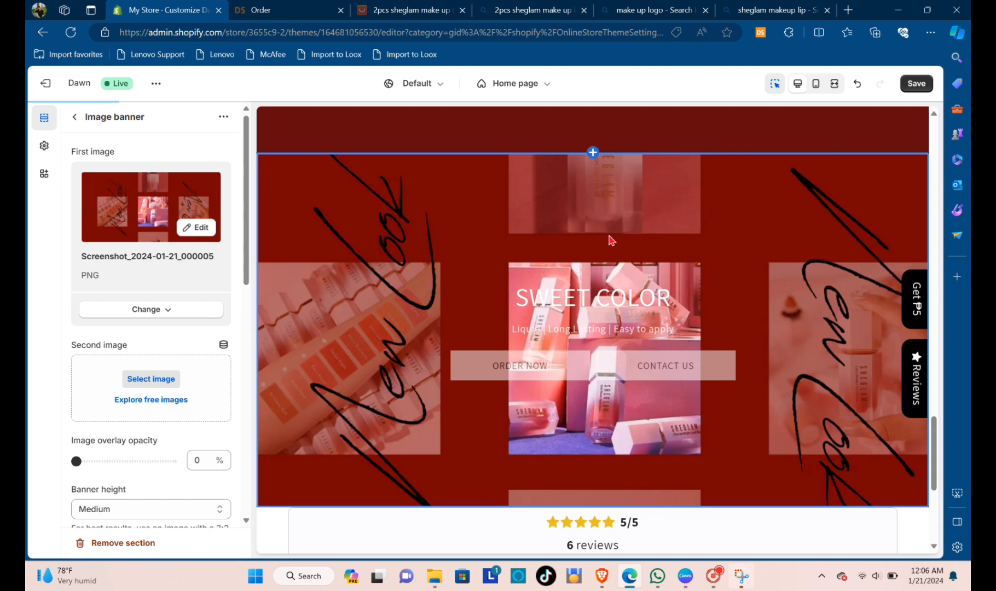
{"action": "left_click", "coordinate": [563, 207]}
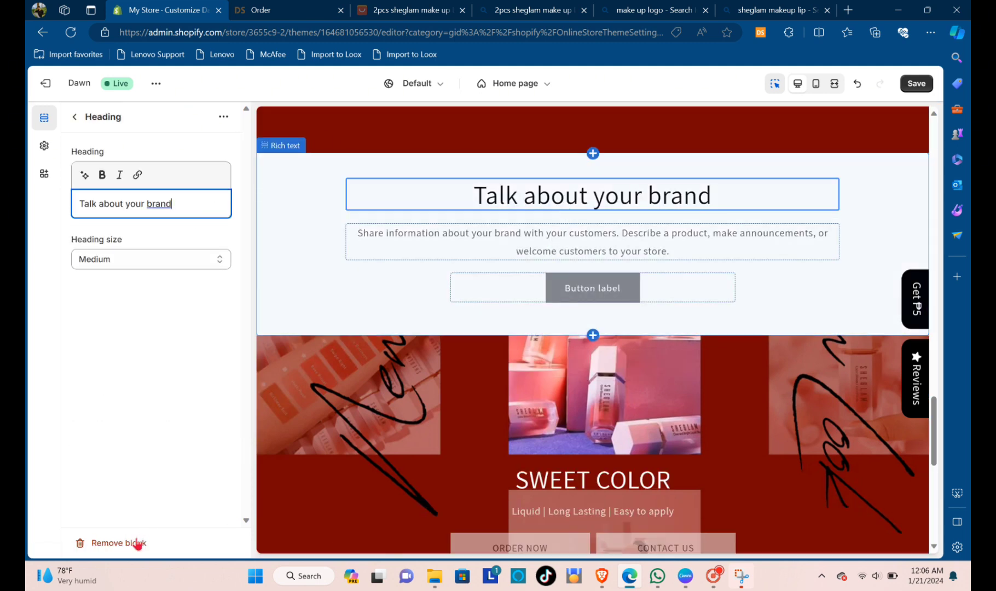
{"action": "left_click", "coordinate": [137, 542]}
{"action": "left_click", "coordinate": [440, 207]}
{"action": "left_click", "coordinate": [127, 541]}
{"action": "left_click", "coordinate": [574, 194]}
{"action": "left_click", "coordinate": [123, 542]}
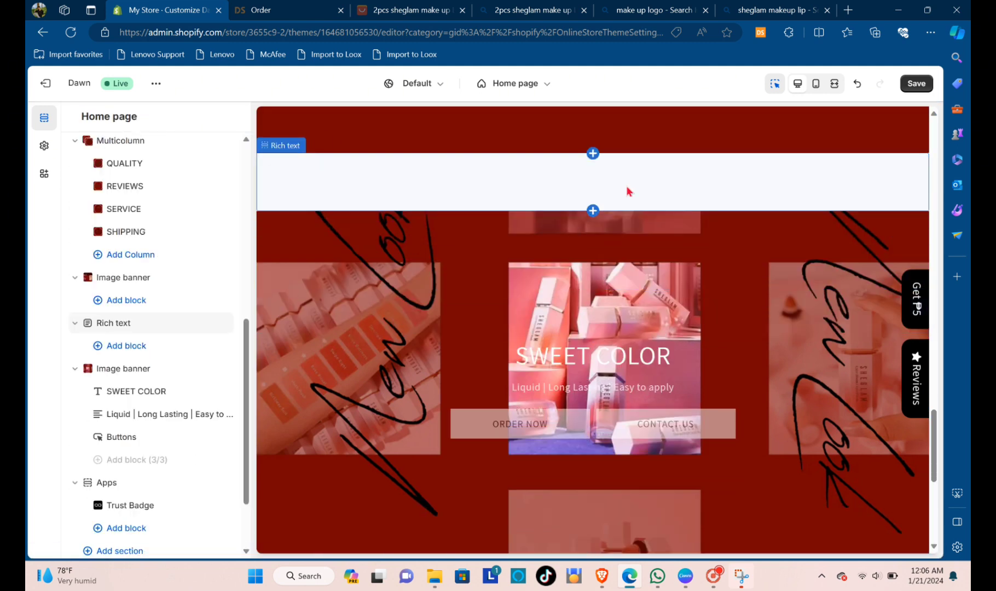
Step: Set the empty Rich text section's top padding to 8 px and review the spacing down to the footer
{"action": "left_click", "coordinate": [722, 199]}
{"action": "left_click_drag", "start_coordinate": [101, 483], "coordinate": [82, 483]}
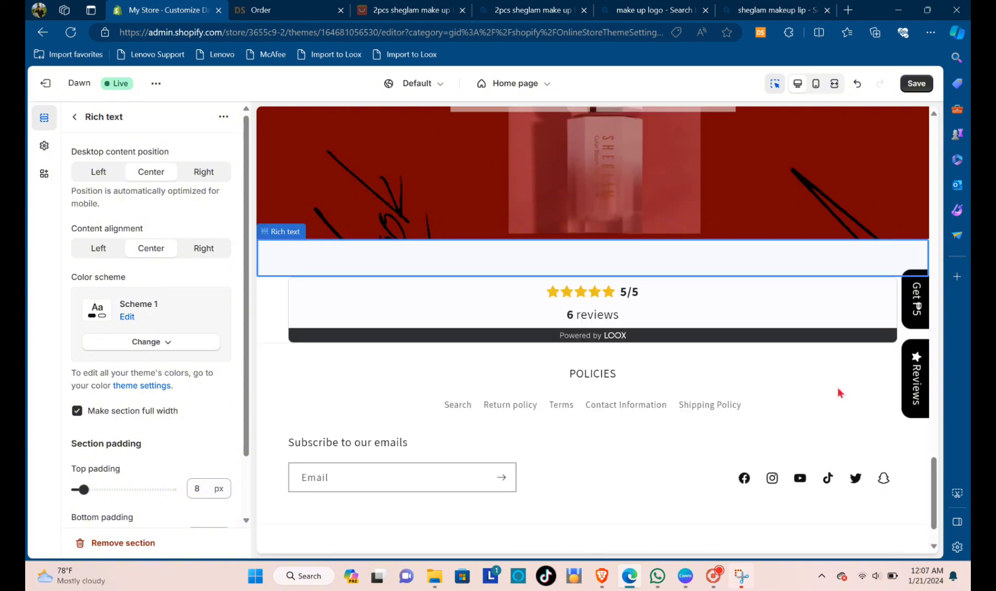
{"action": "left_click", "coordinate": [841, 391]}
{"action": "scroll", "coordinate": [797, 360], "scroll_direction": "up", "scroll_amount": 4}
{"action": "scroll", "coordinate": [797, 361], "scroll_direction": "down", "scroll_amount": 1}
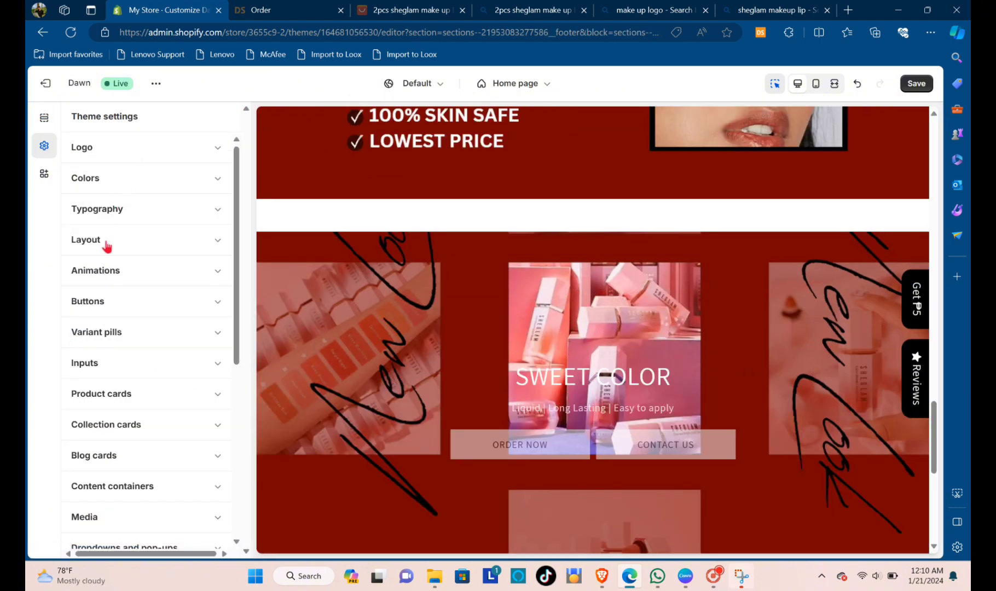
Step: Set the theme's heading font to DM Sans and its body font to Assistant in the typography settings
{"action": "left_click", "coordinate": [110, 217]}
{"action": "left_click", "coordinate": [131, 332]}
{"action": "type", "text": "dm"}
{"action": "left_click", "coordinate": [91, 259]}
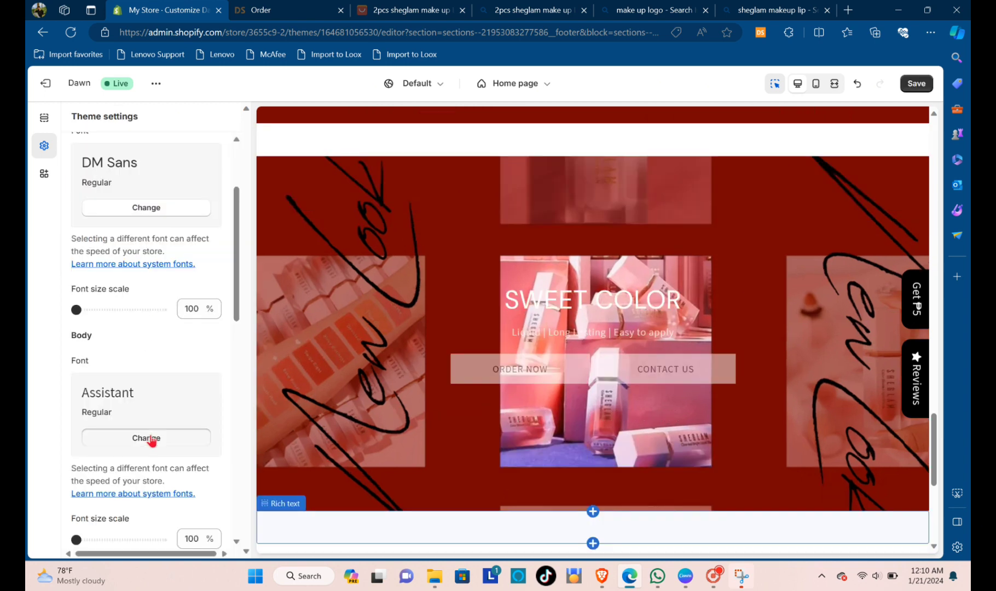
{"action": "left_click", "coordinate": [150, 439]}
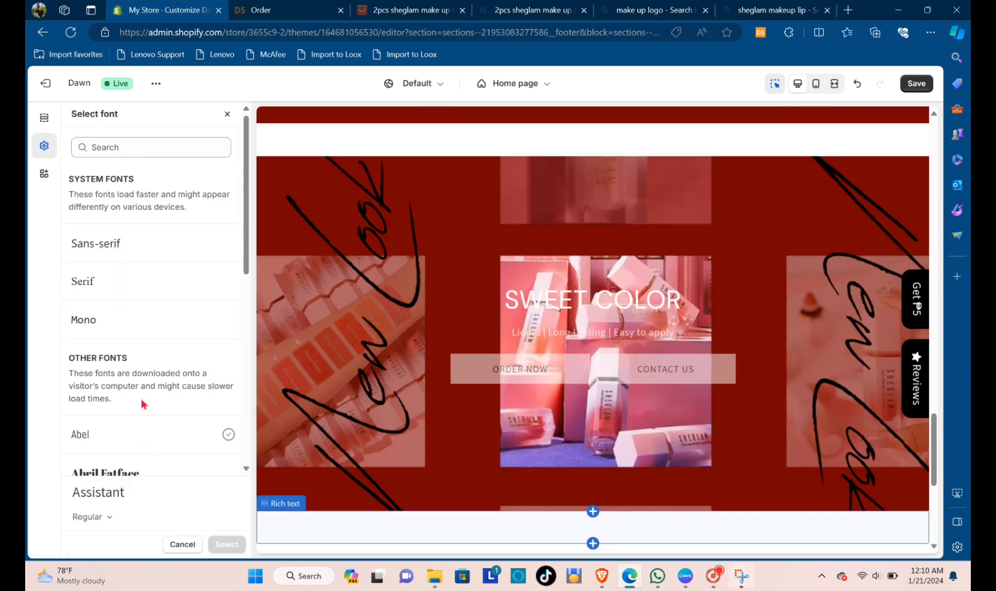
{"action": "type", "text": "assiatant"}
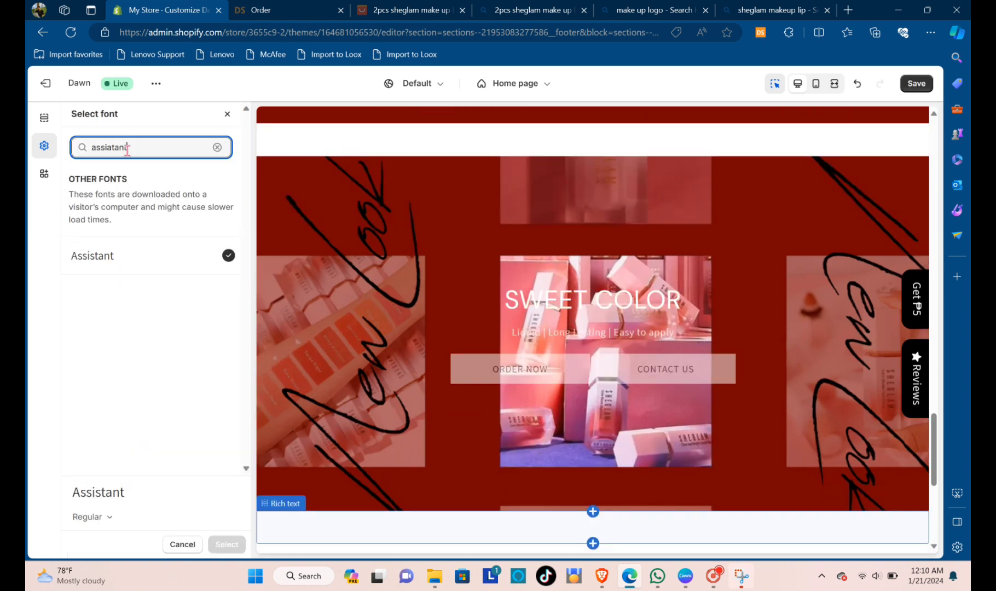
{"action": "left_click", "coordinate": [132, 270]}
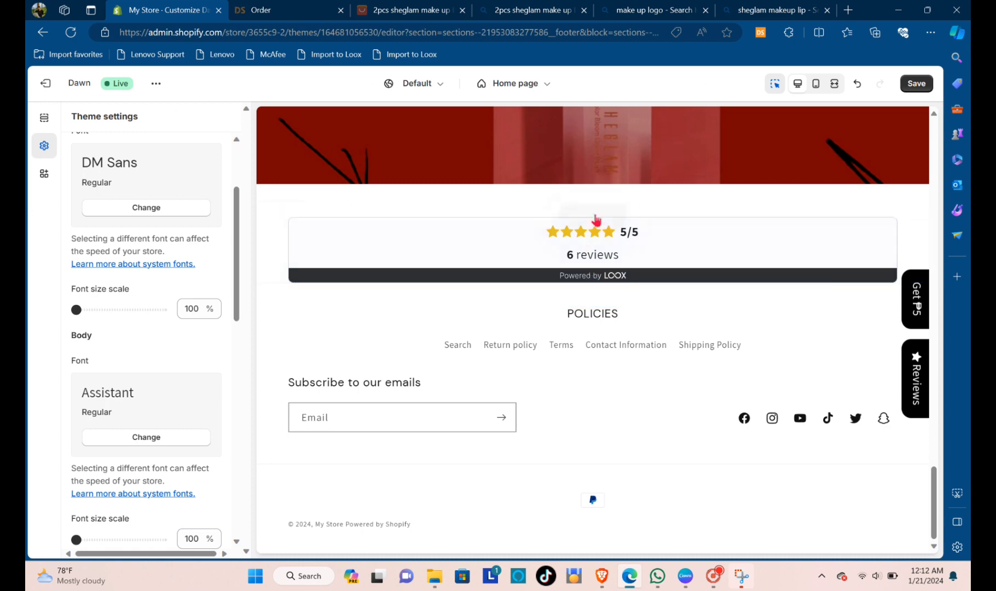
Step: Add a Multicolumn section above the reviews widget with Scheme 2, the heading CUSTOMER FEEDBACKS and 4 columns on desktop
{"action": "left_click", "coordinate": [595, 218]}
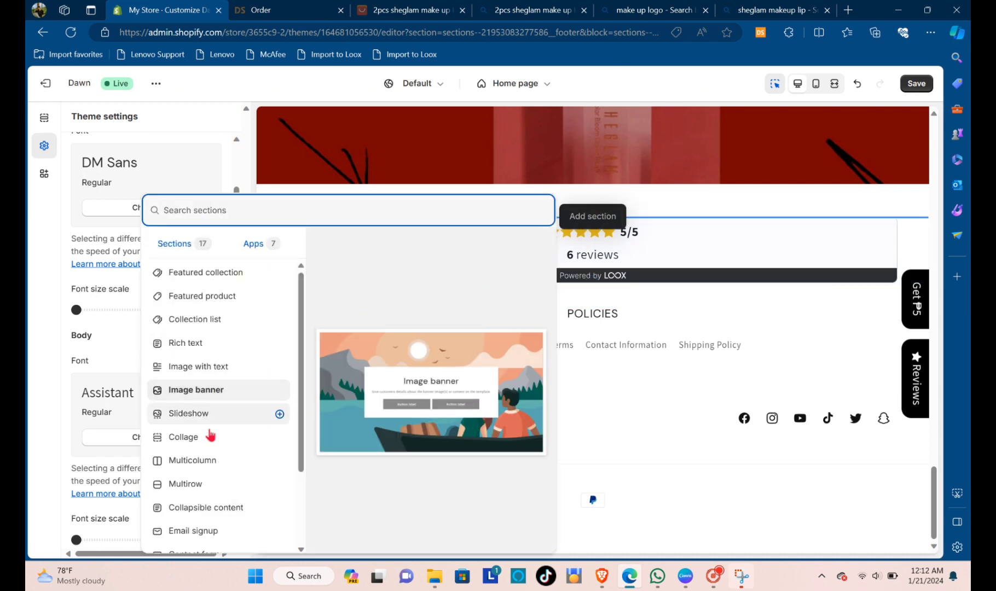
{"action": "left_click", "coordinate": [210, 460]}
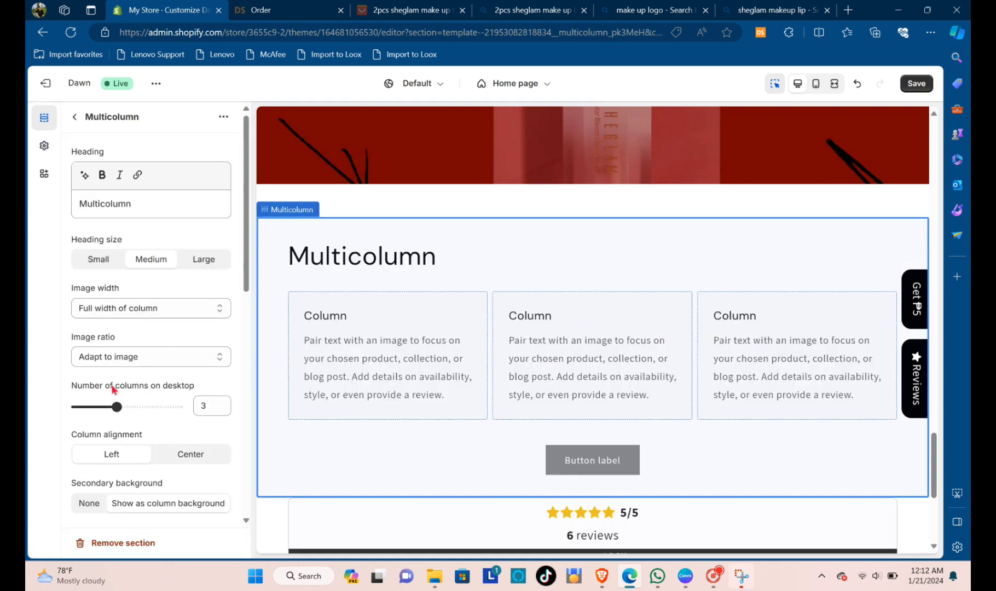
{"action": "scroll", "coordinate": [114, 390], "scroll_direction": "down", "scroll_amount": 4}
{"action": "left_click", "coordinate": [146, 505]}
{"action": "left_click", "coordinate": [148, 373]}
{"action": "scroll", "coordinate": [145, 210], "scroll_direction": "up", "scroll_amount": 4}
{"action": "left_click", "coordinate": [145, 209]}
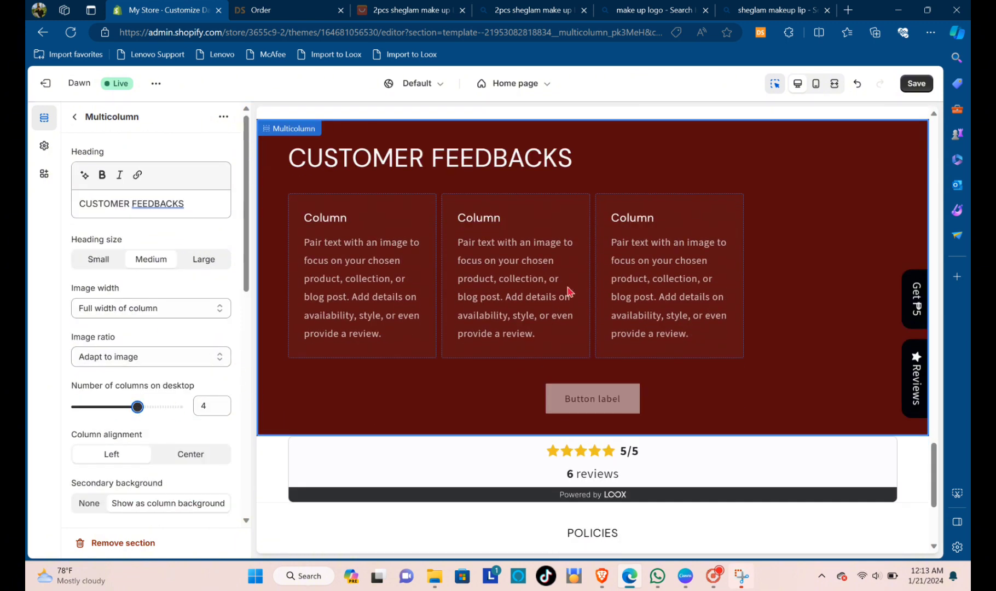
Step: Duplicate a column to make four feedback columns and set their headings to ★★★★★
{"action": "left_click", "coordinate": [633, 231]}
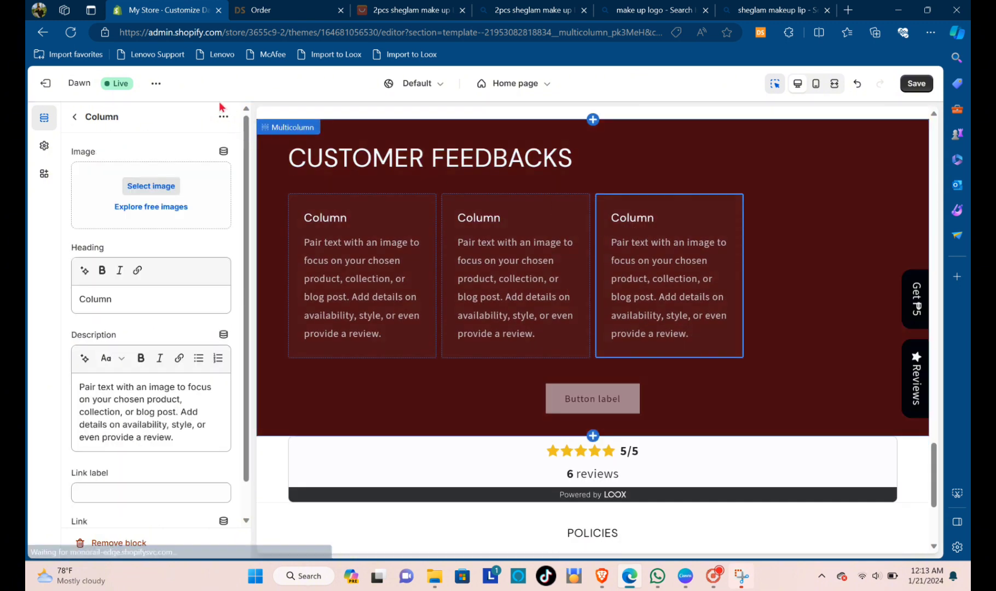
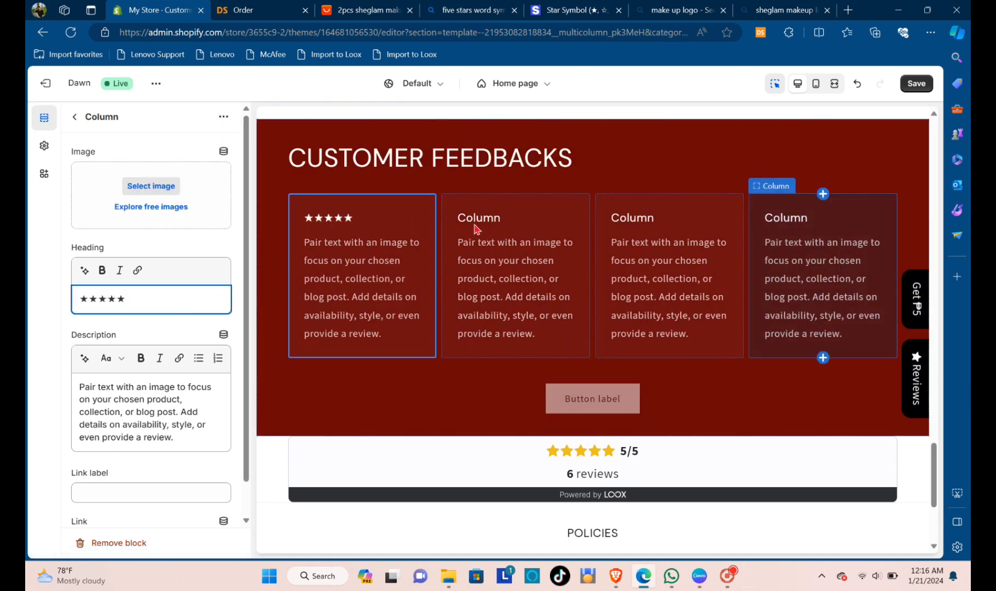
{"action": "left_click", "coordinate": [476, 226]}
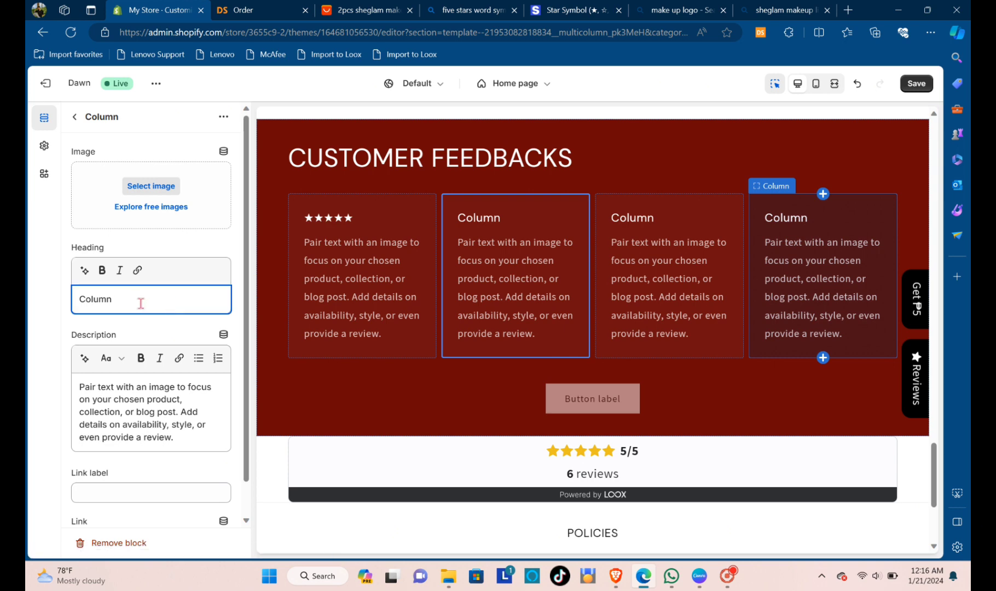
{"action": "right_click", "coordinate": [104, 300]}
{"action": "left_click", "coordinate": [137, 391]}
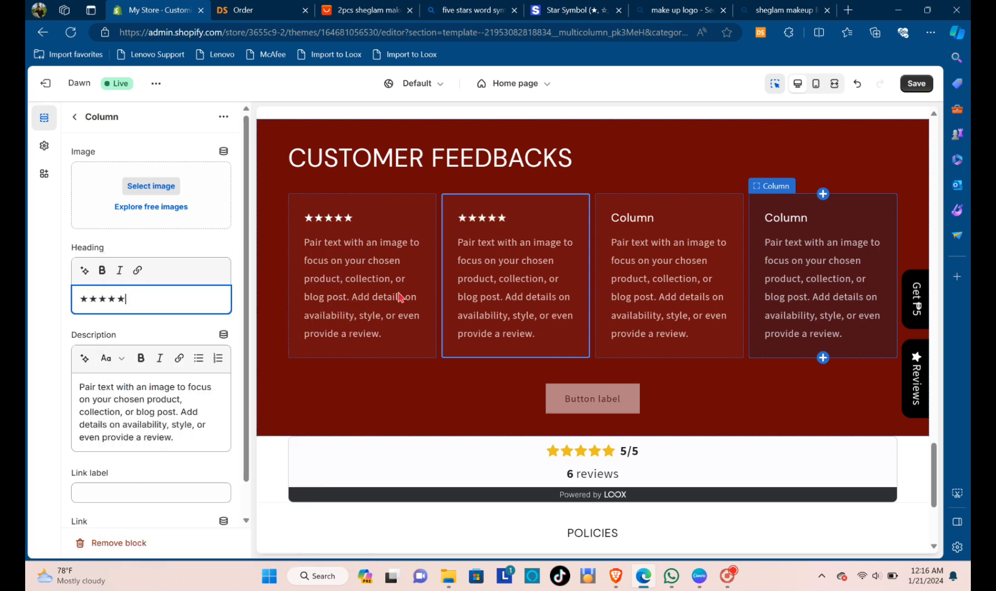
{"action": "left_click", "coordinate": [112, 299]}
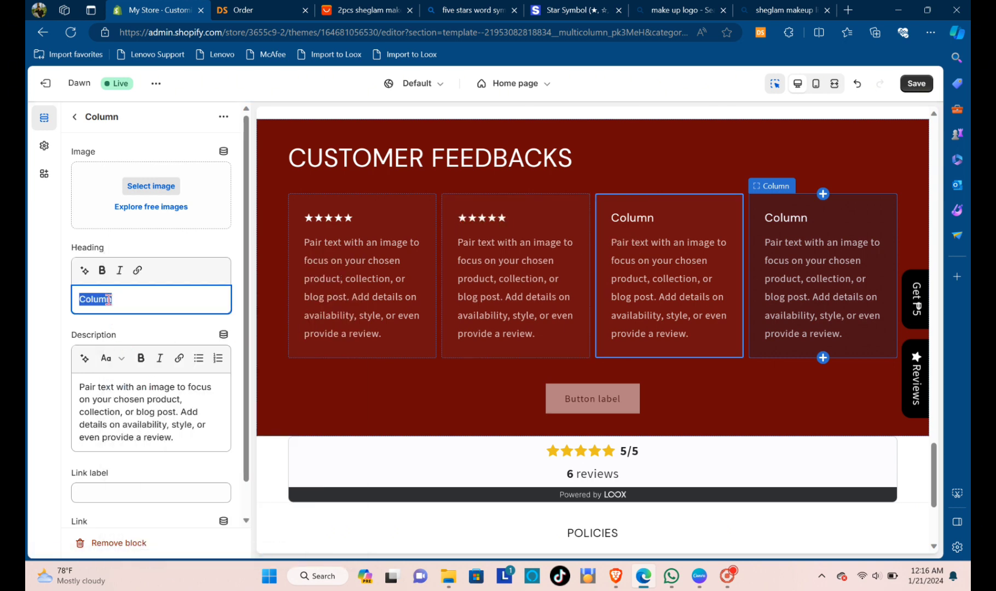
{"action": "type", "text": "★★★★★"}
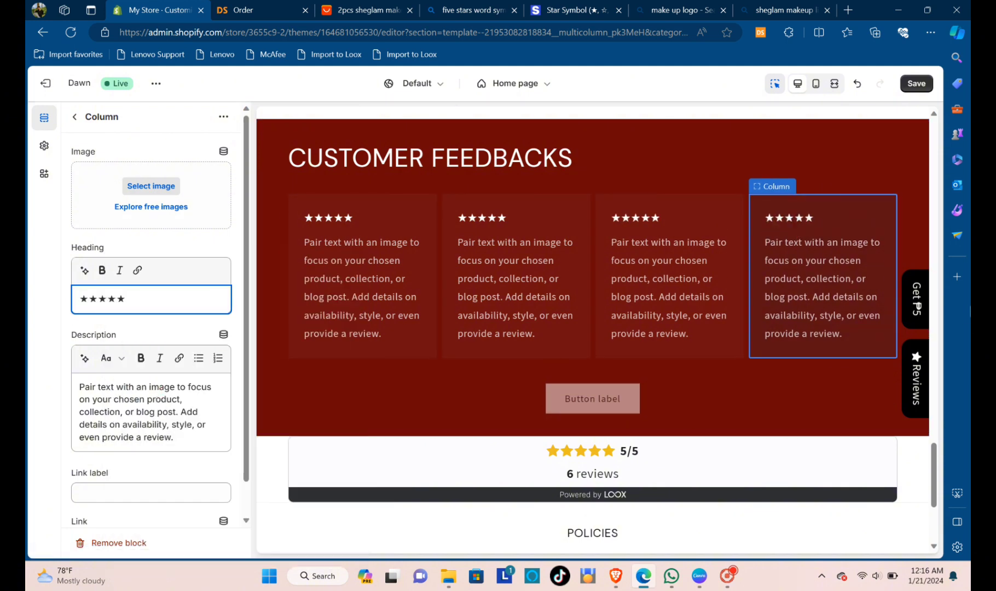
Step: Open the store reviews and use "Shipping very well secured ❤️ And thank you for free" as the first feedback column's description
{"action": "left_click", "coordinate": [903, 379]}
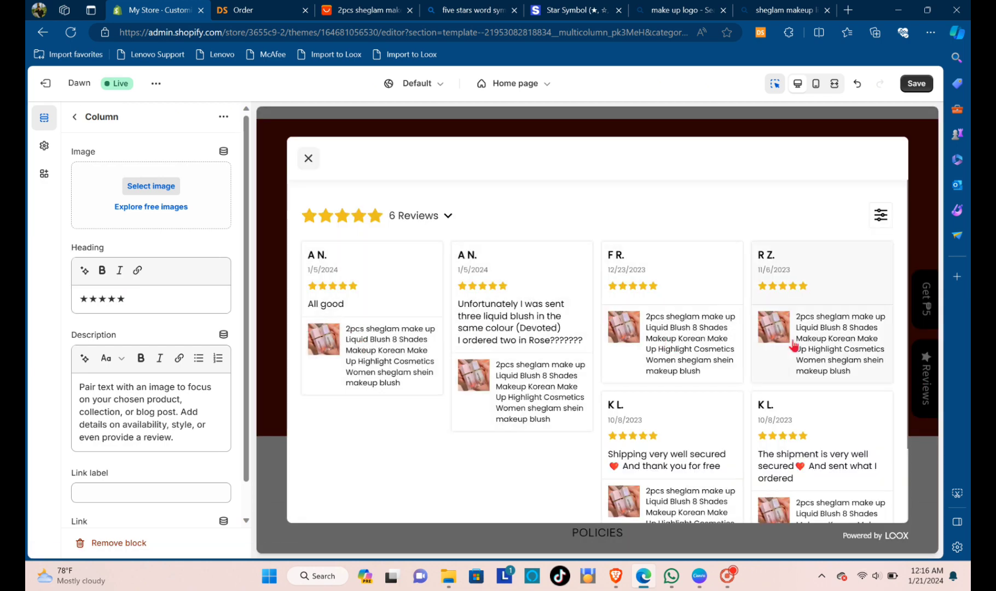
{"action": "left_click", "coordinate": [673, 460]}
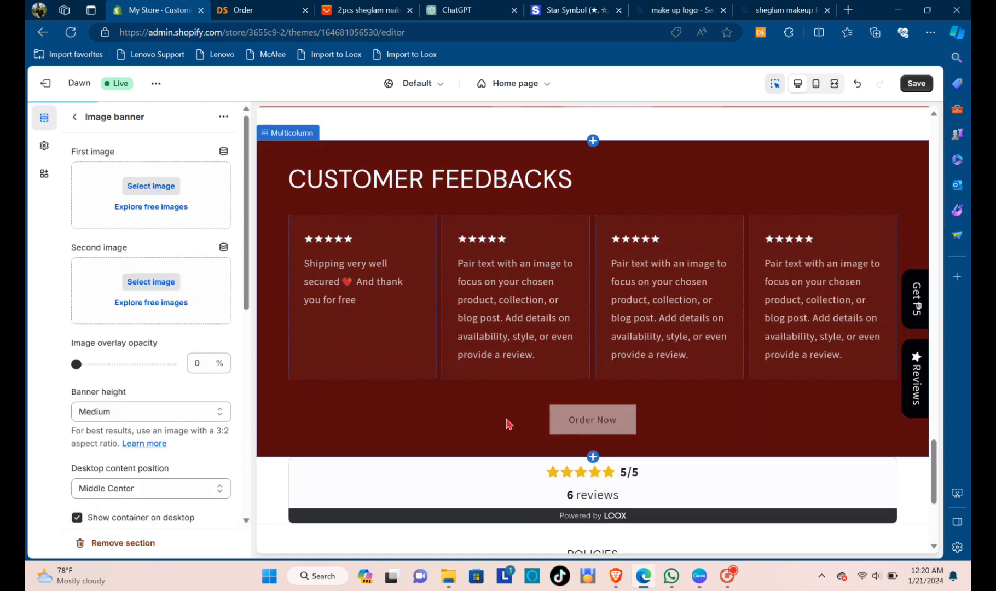
Step: Set up the new Image banner with Scheme 2, no desktop container, an ABOUT US heading, an italic NEW LOOK welcome text and one CONTACT US button
{"action": "scroll", "coordinate": [79, 393], "scroll_direction": "down", "scroll_amount": 2}
{"action": "scroll", "coordinate": [92, 399], "scroll_direction": "down", "scroll_amount": 5}
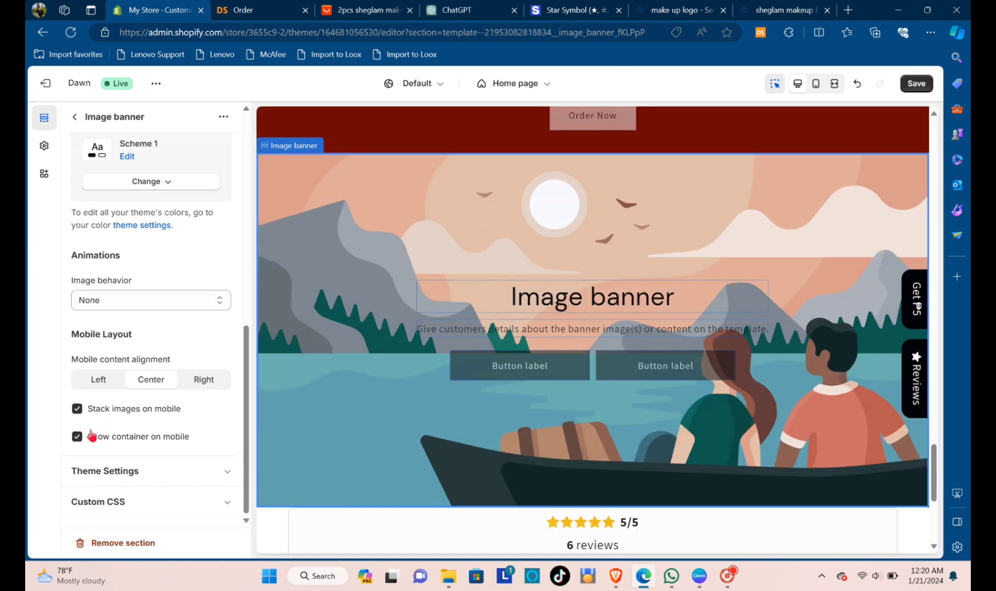
{"action": "scroll", "coordinate": [181, 367], "scroll_direction": "up", "scroll_amount": 5}
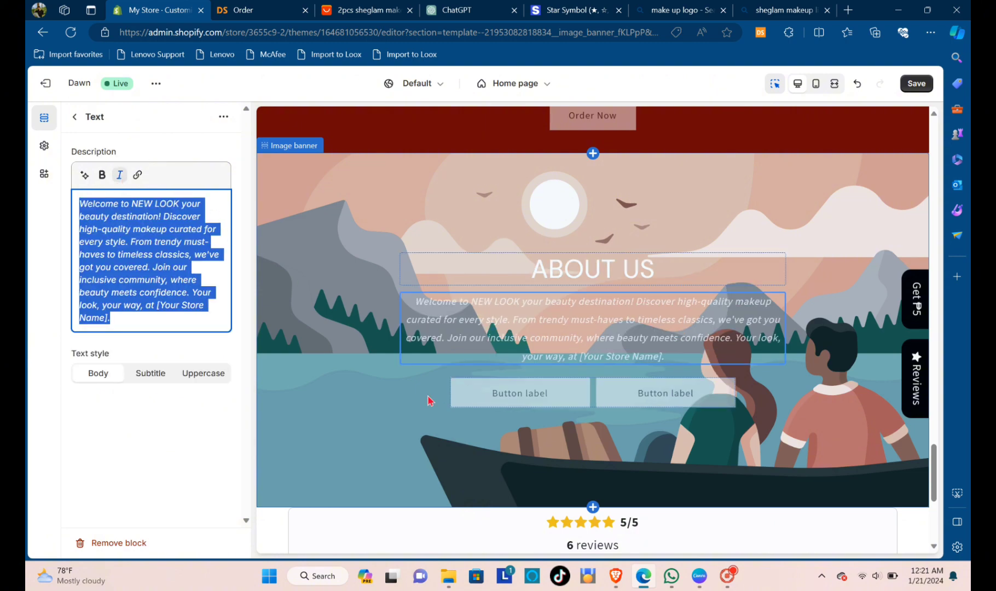
{"action": "left_click", "coordinate": [422, 404]}
{"action": "left_click", "coordinate": [489, 388]}
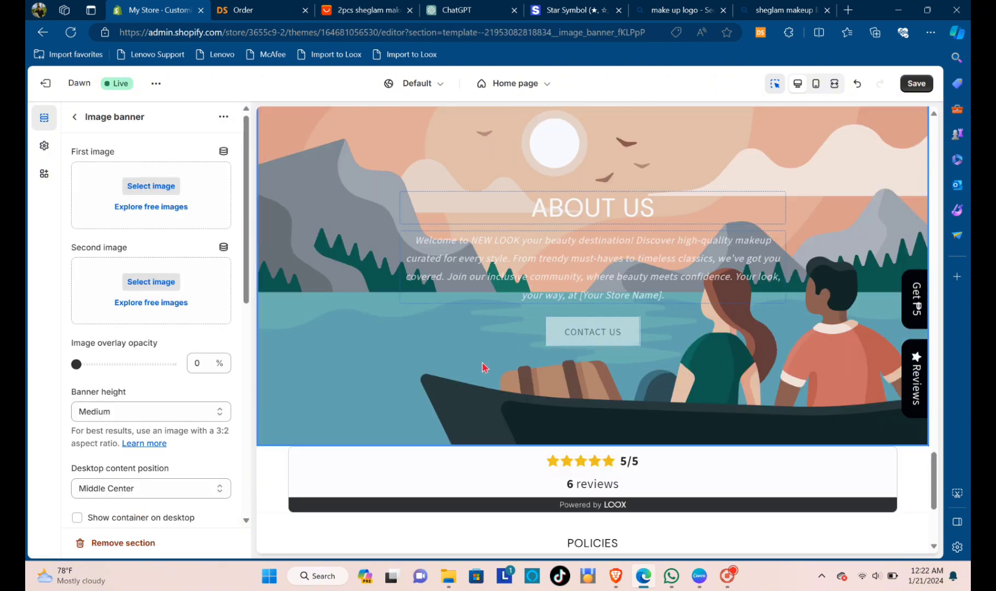
{"action": "scroll", "coordinate": [443, 317], "scroll_direction": "up", "scroll_amount": 2}
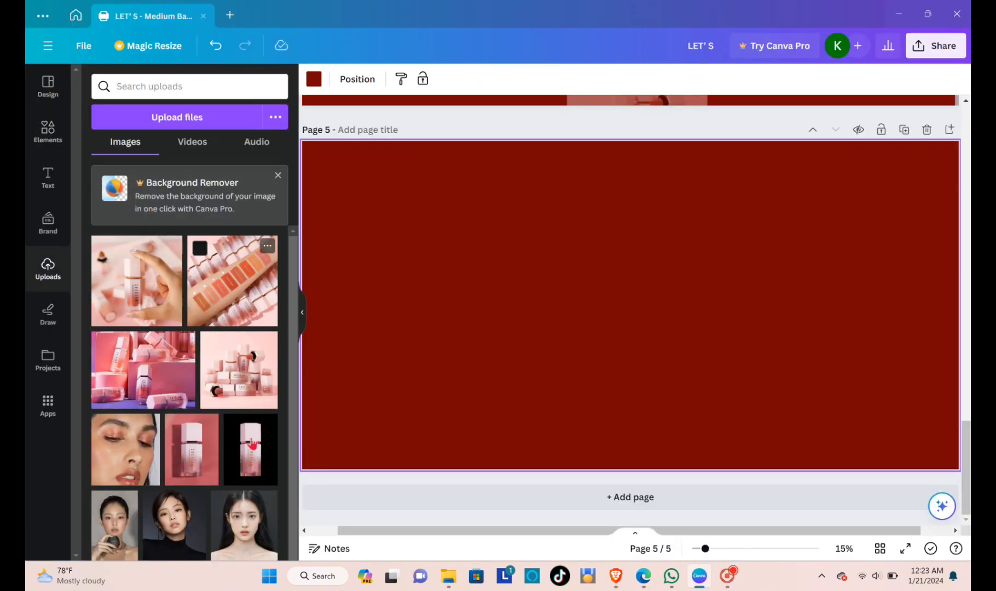
Step: Switch to Canva and place the stacked products photo at page 5's lower left and the enlarged arm swatch photo at its upper right
{"action": "left_click", "coordinate": [231, 356]}
{"action": "left_click_drag", "start_coordinate": [533, 208], "coordinate": [471, 146]}
{"action": "left_click_drag", "start_coordinate": [542, 235], "coordinate": [373, 302]}
{"action": "left_click_drag", "start_coordinate": [232, 281], "coordinate": [741, 317]}
{"action": "left_click_drag", "start_coordinate": [834, 409], "coordinate": [935, 468]}
{"action": "left_click_drag", "start_coordinate": [871, 428], "coordinate": [890, 356]}
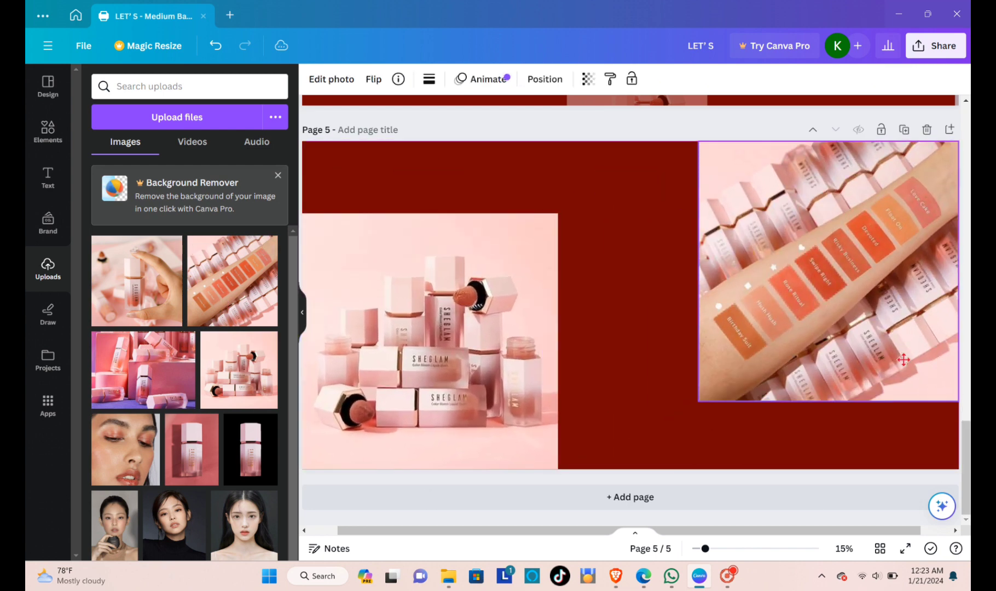
Step: Add the single blush bottle image to page 5, crop and enlarge it, and place a duplicate so both stand between the photos
{"action": "left_click", "coordinate": [250, 449]}
{"action": "left_click_drag", "start_coordinate": [557, 305], "coordinate": [604, 317]}
{"action": "left_click_drag", "start_coordinate": [703, 305], "coordinate": [657, 306]}
{"action": "left_click_drag", "start_coordinate": [632, 209], "coordinate": [632, 220]}
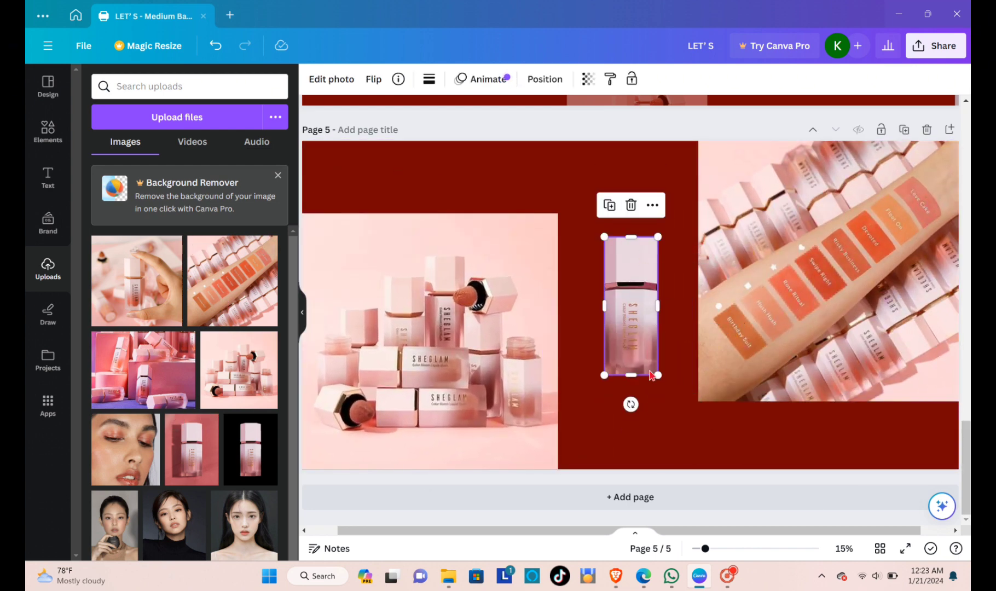
{"action": "left_click_drag", "start_coordinate": [657, 375], "coordinate": [695, 468]}
{"action": "left_click_drag", "start_coordinate": [673, 418], "coordinate": [694, 476]}
{"action": "key", "text": "ctrl+d"}
Step: Lower the opacity of the arm swatch photo on page 5
{"action": "left_click", "coordinate": [750, 306]}
{"action": "left_click", "coordinate": [588, 79]}
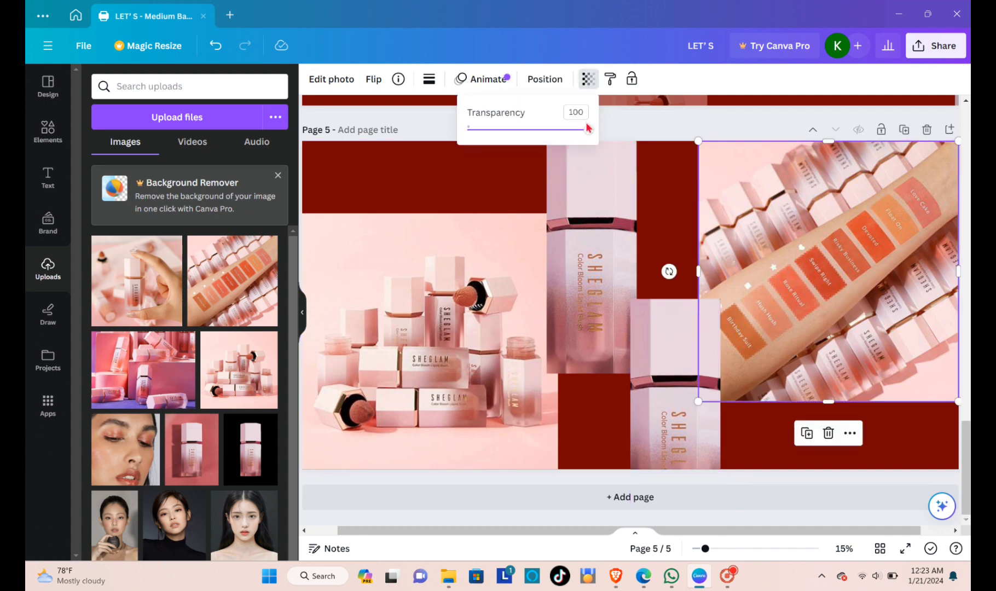
{"action": "left_click_drag", "start_coordinate": [588, 127], "coordinate": [541, 127]}
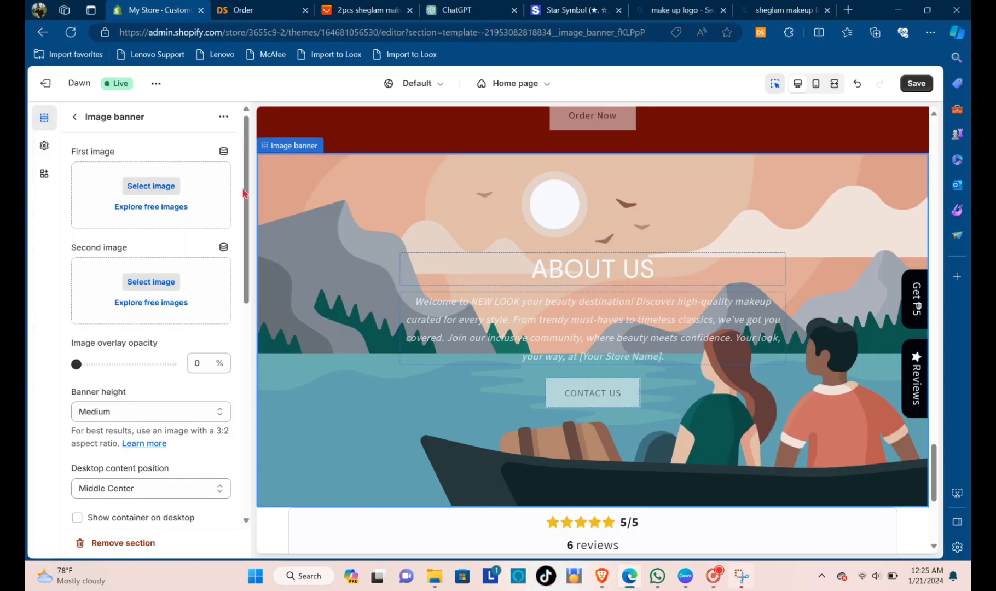
Step: Switch to the Shopify theme editor, set the ABOUT US banner's first image to Screenshot_2024-01-21_002430 and its image behavior to Fixed background position
{"action": "left_click", "coordinate": [156, 190]}
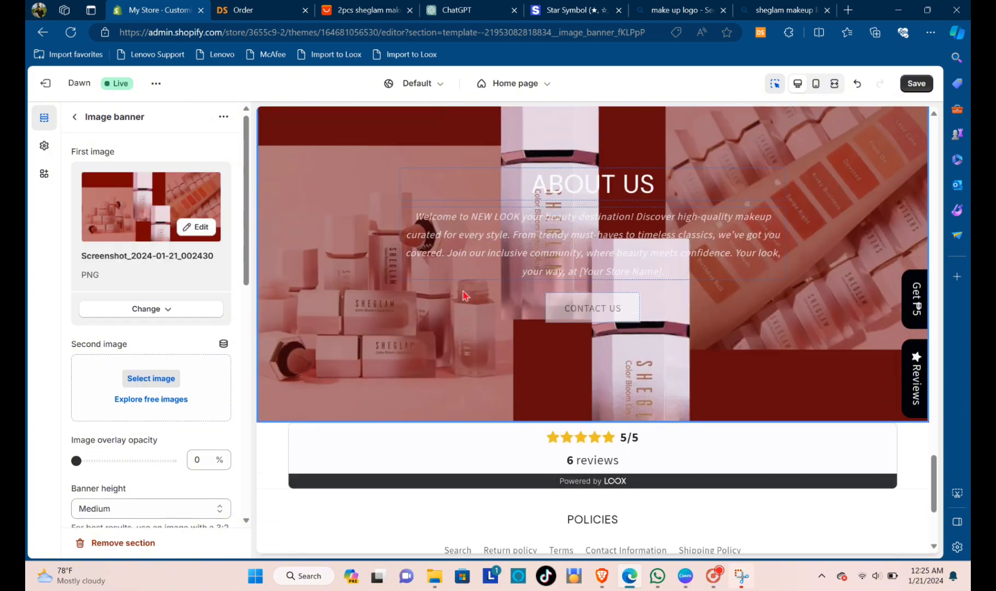
{"action": "scroll", "coordinate": [463, 296], "scroll_direction": "down", "scroll_amount": 3}
{"action": "scroll", "coordinate": [149, 374], "scroll_direction": "down", "scroll_amount": 3}
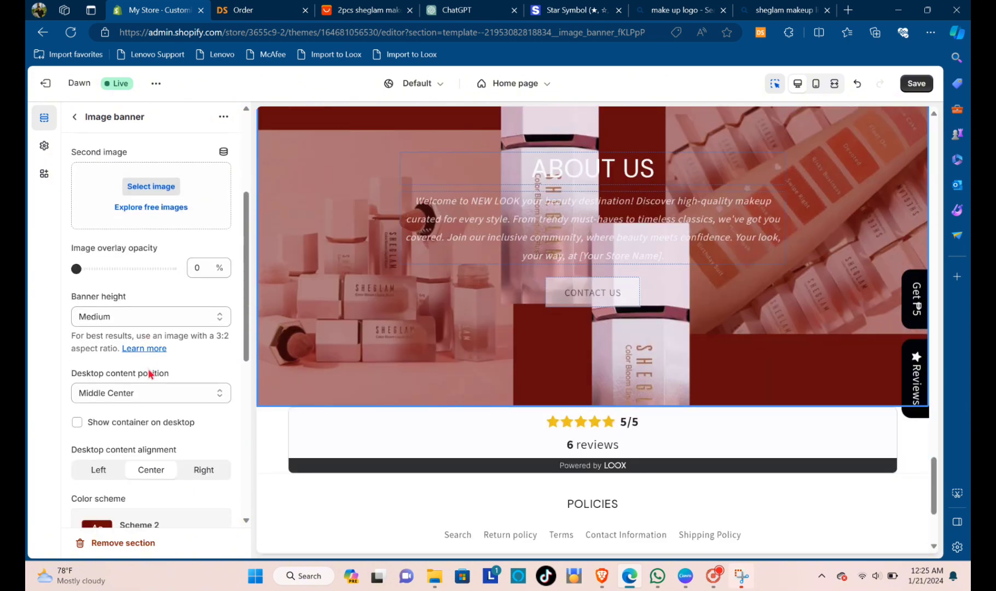
{"action": "left_click", "coordinate": [160, 394]}
{"action": "scroll", "coordinate": [171, 387], "scroll_direction": "down", "scroll_amount": 5}
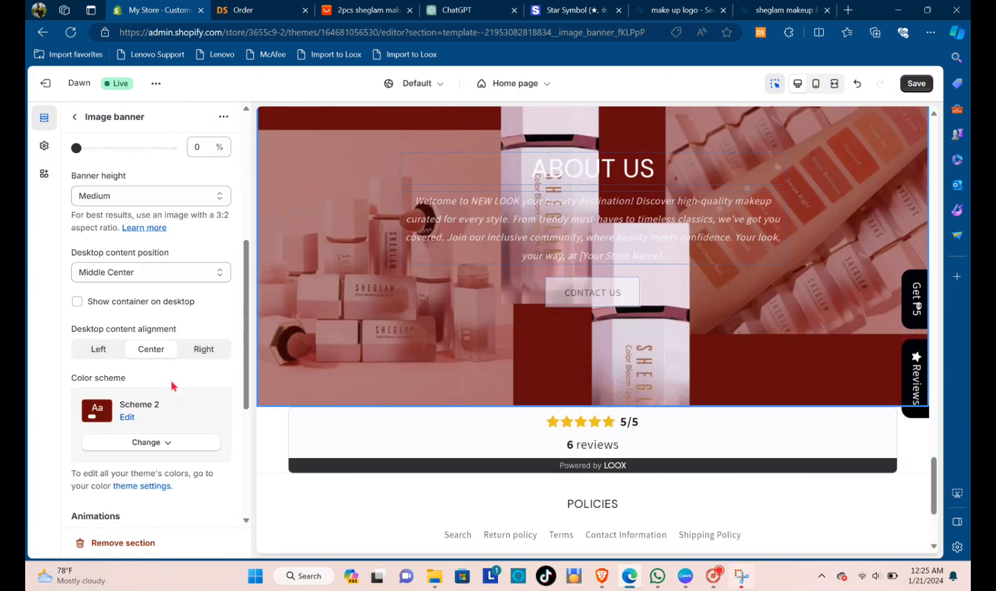
{"action": "left_click", "coordinate": [158, 431]}
{"action": "left_click", "coordinate": [145, 466]}
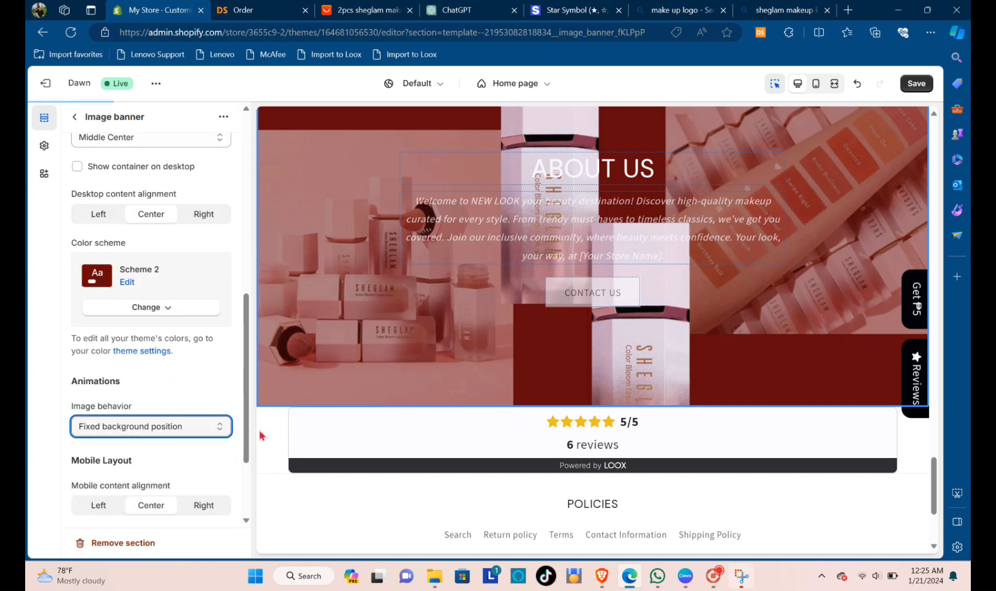
{"action": "scroll", "coordinate": [437, 223], "scroll_direction": "up", "scroll_amount": 10}
{"action": "scroll", "coordinate": [455, 253], "scroll_direction": "down", "scroll_amount": 12}
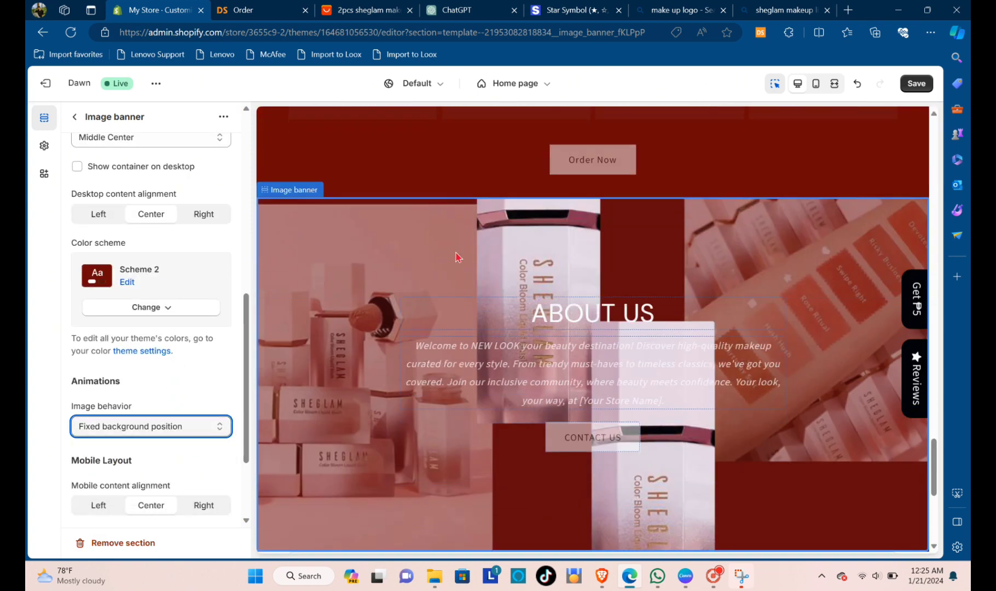
{"action": "scroll", "coordinate": [458, 258], "scroll_direction": "up", "scroll_amount": 5}
{"action": "scroll", "coordinate": [458, 258], "scroll_direction": "down", "scroll_amount": 2}
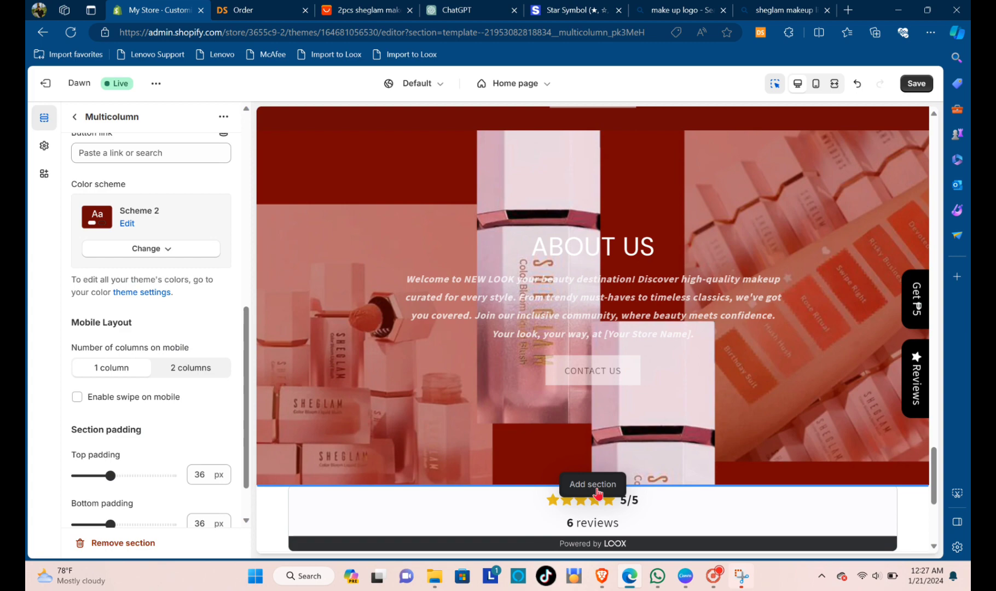
Step: Add an Email signup section below the ABOUT US banner and apply Scheme 3 to it
{"action": "left_click", "coordinate": [598, 485]}
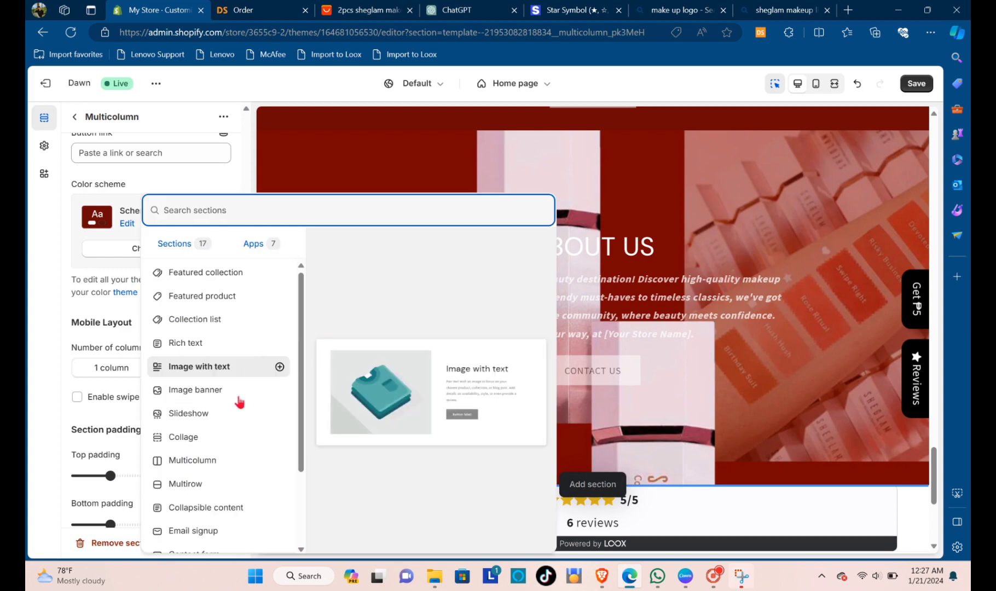
{"action": "left_click", "coordinate": [224, 526]}
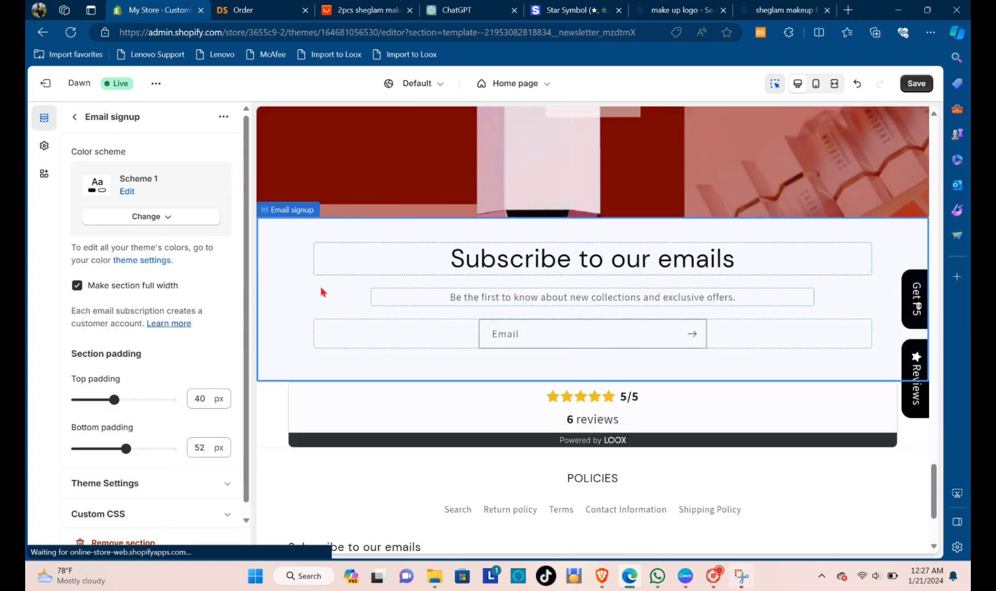
{"action": "left_click", "coordinate": [146, 217]}
{"action": "left_click", "coordinate": [133, 313]}
Step: Edit Scheme 3 and change its background color
{"action": "left_click", "coordinate": [127, 194]}
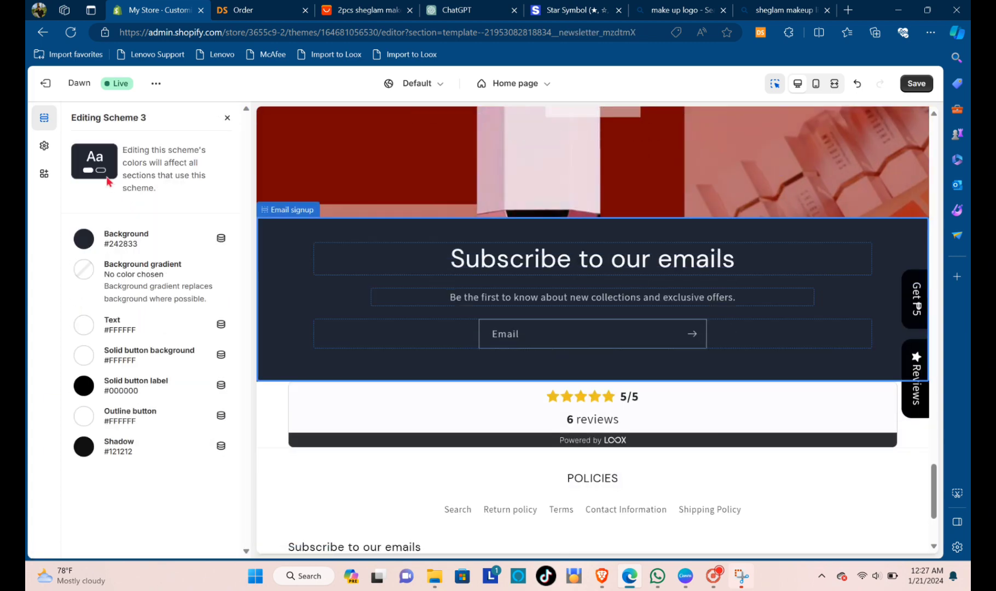
{"action": "left_click", "coordinate": [84, 238]}
{"action": "left_click", "coordinate": [91, 242]}
{"action": "left_click", "coordinate": [100, 273]}
{"action": "left_click", "coordinate": [211, 184]}
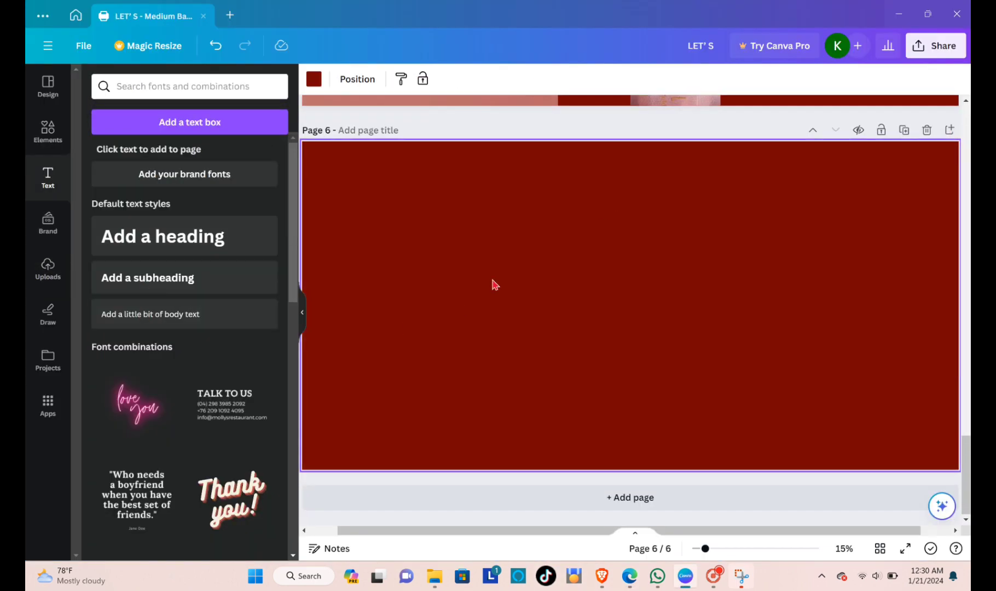
Step: Add the text "LET'S" in the Themysion font on page 6 and place an enlarged "CONNECT" in Futura beside it
{"action": "left_click", "coordinate": [150, 313]}
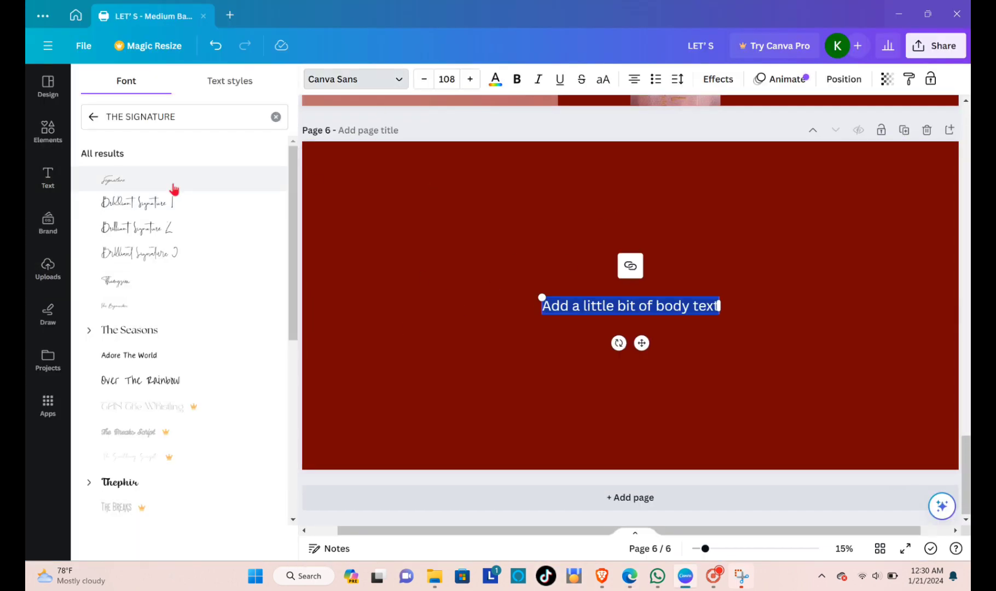
{"action": "left_click", "coordinate": [115, 280]}
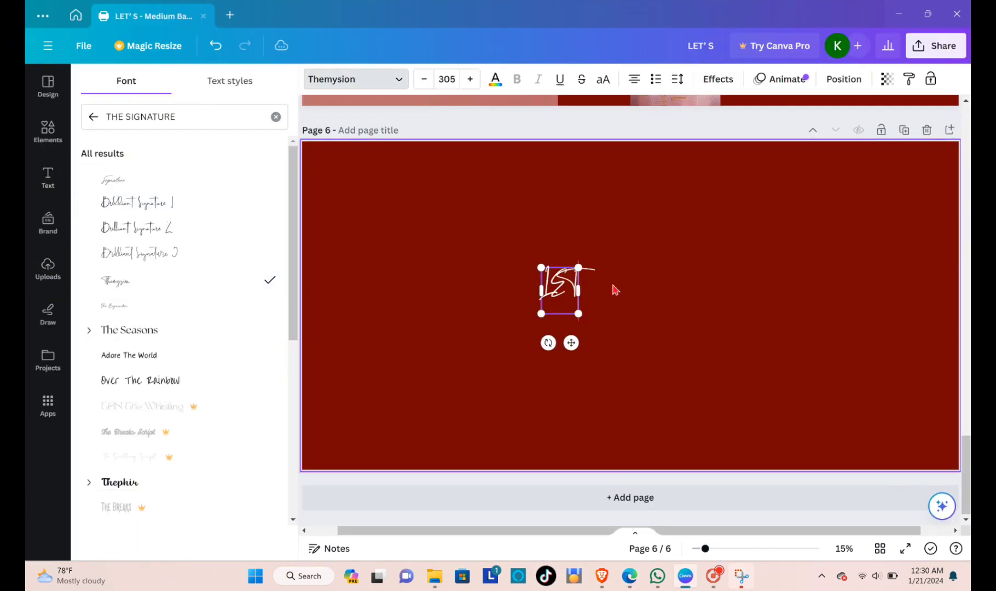
{"action": "left_click", "coordinate": [164, 327]}
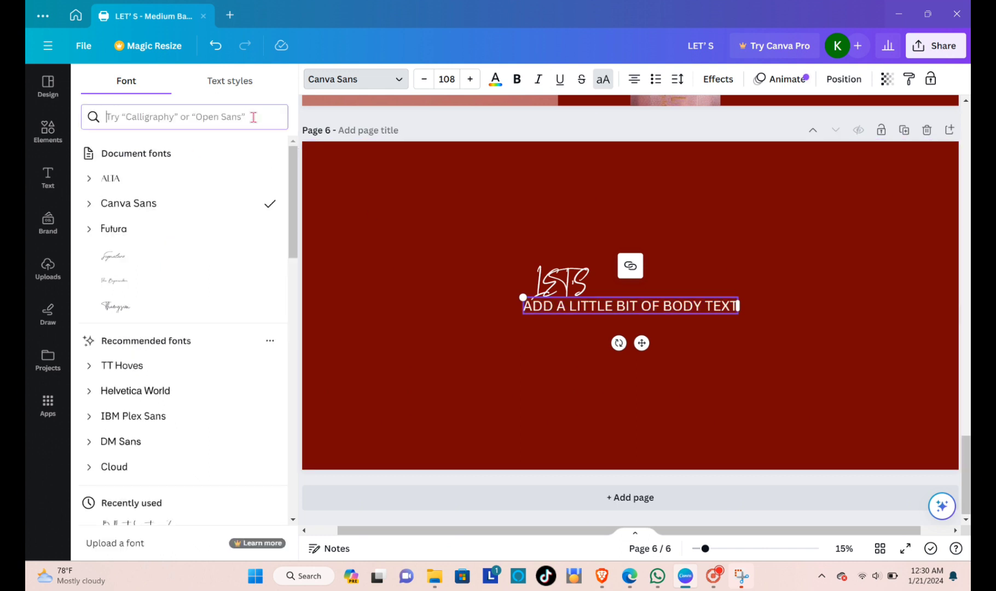
{"action": "left_click", "coordinate": [111, 229]}
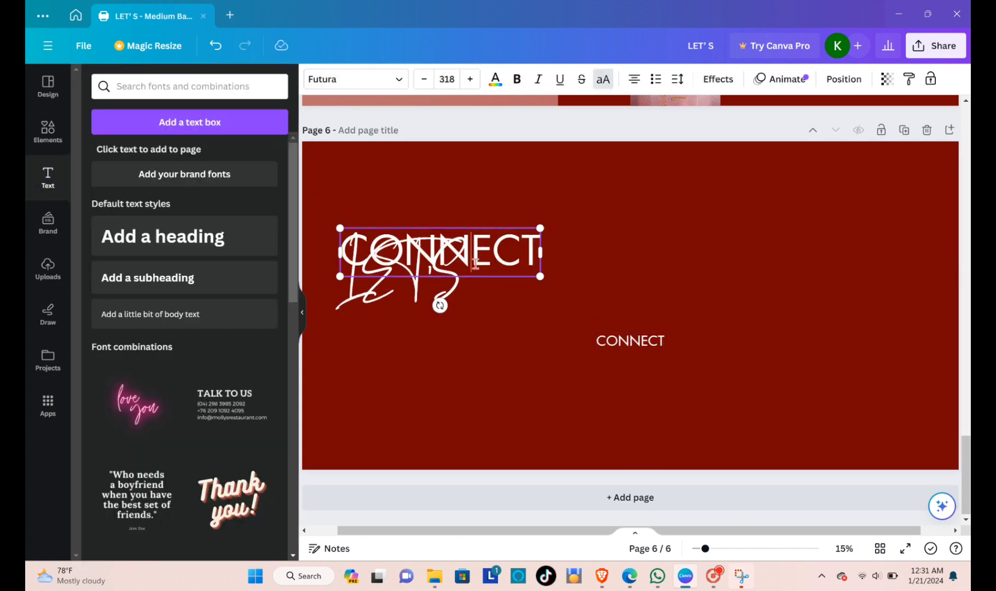
{"action": "left_click_drag", "start_coordinate": [476, 263], "coordinate": [600, 282]}
{"action": "left_click", "coordinate": [624, 320]}
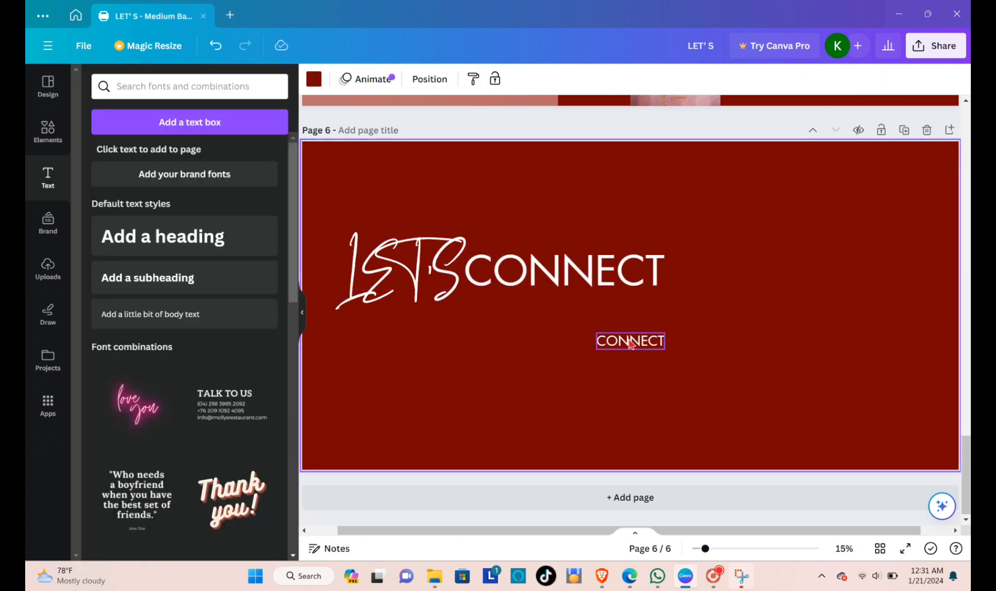
Step: Turn the spare small CONNECT text into an enlarged bold "ON TIKTOK" and position it under the LET'S CONNECT line
{"action": "left_click", "coordinate": [630, 341]}
{"action": "left_click", "coordinate": [519, 84]}
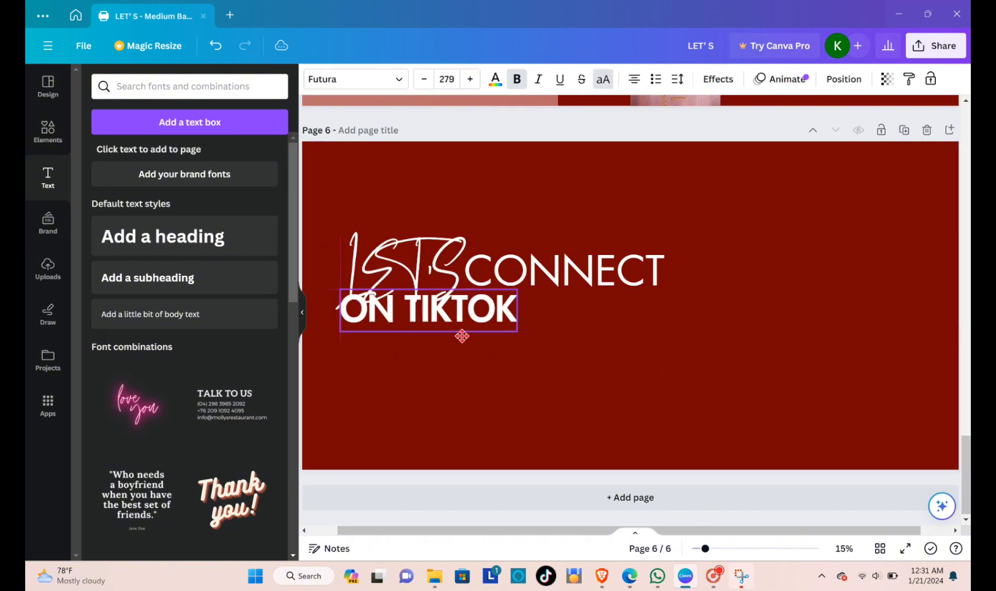
{"action": "left_click_drag", "start_coordinate": [460, 334], "coordinate": [516, 351]}
{"action": "left_click", "coordinate": [627, 364]}
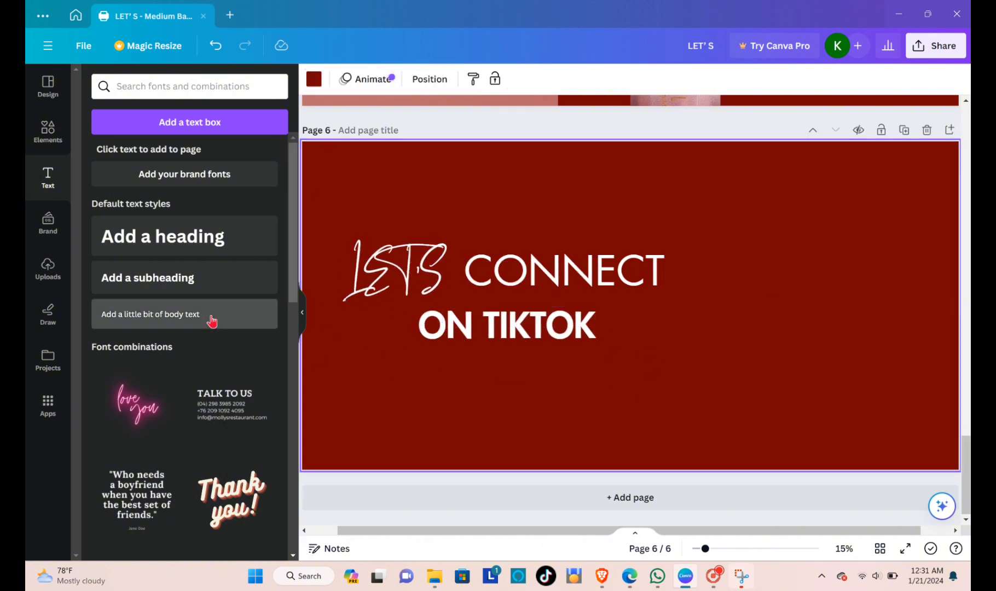
Step: Add an italic "USERNAME" body text in Futura and place it beneath the ON TIKTOK line
{"action": "left_click", "coordinate": [212, 320]}
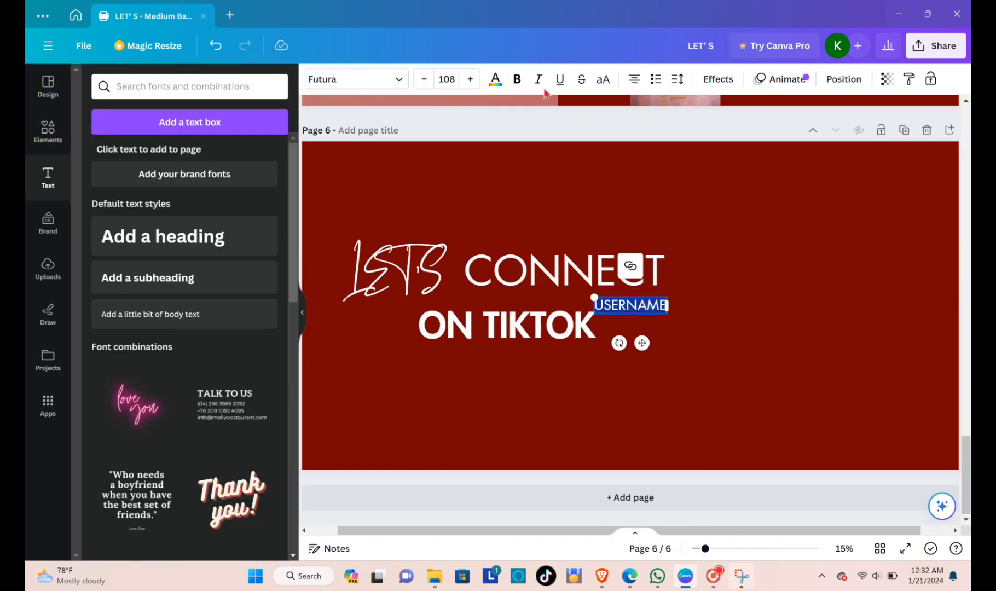
{"action": "left_click_drag", "start_coordinate": [631, 305], "coordinate": [501, 363]}
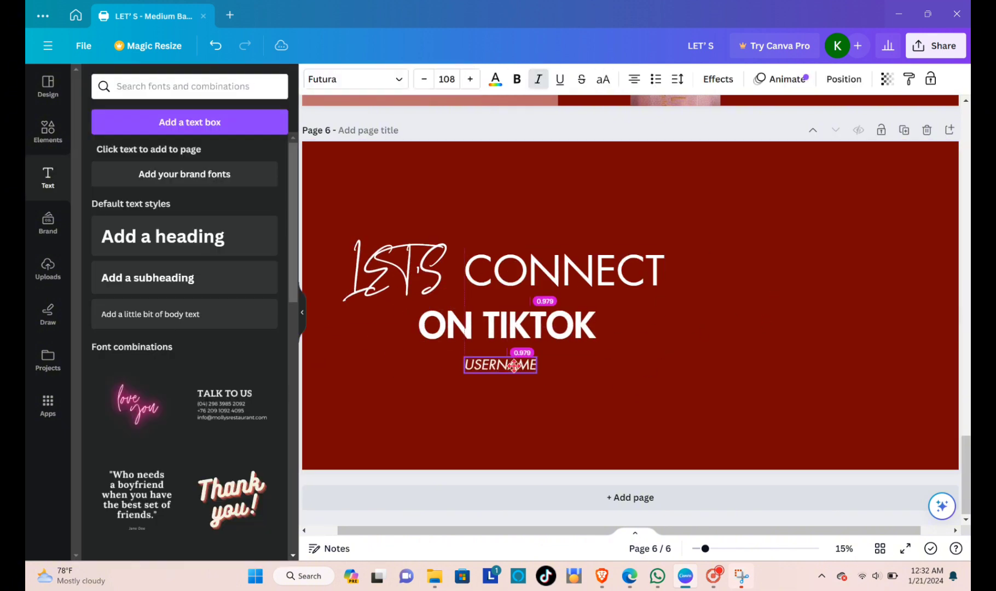
{"action": "left_click", "coordinate": [751, 310]}
Step: Search the elements for "SQUARE" and add the plain square shape to page 6
{"action": "left_click", "coordinate": [48, 129]}
{"action": "left_click", "coordinate": [48, 87]}
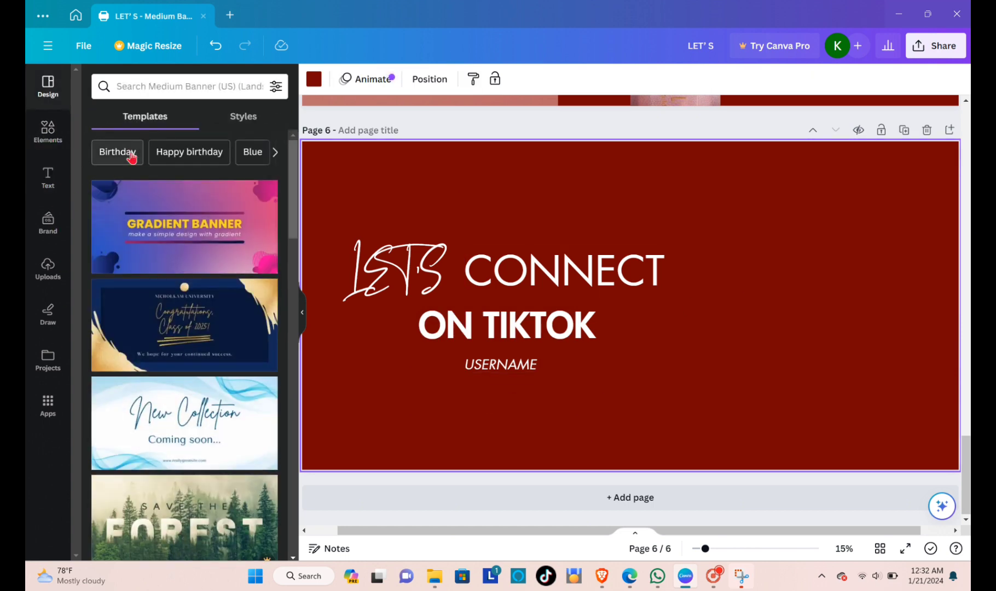
{"action": "left_click", "coordinate": [48, 129]}
{"action": "scroll", "coordinate": [278, 350], "scroll_direction": "down", "scroll_amount": 2}
{"action": "left_click", "coordinate": [275, 351]}
{"action": "left_click", "coordinate": [264, 319]}
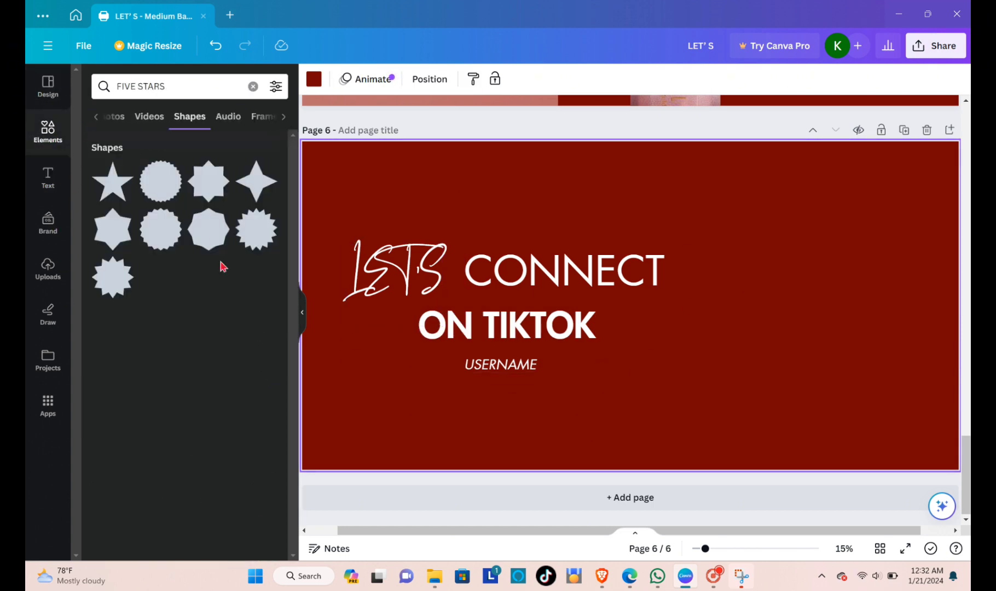
{"action": "left_click", "coordinate": [251, 87]}
{"action": "type", "text": "SQUARE"}
{"action": "key", "text": "Return"}
{"action": "key", "text": "Caps_Lock"}
{"action": "left_click", "coordinate": [109, 218]}
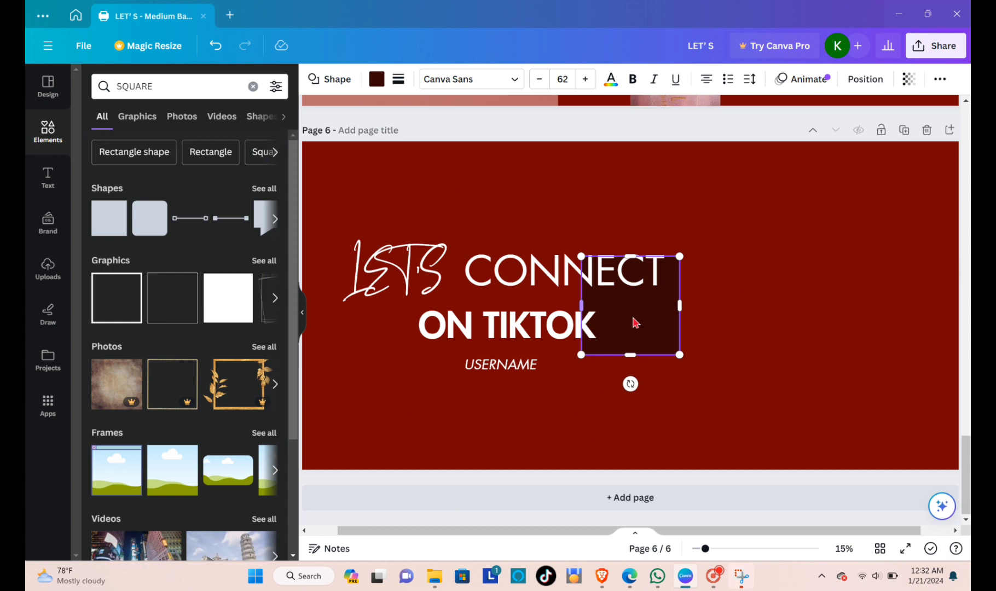
Step: Reshape the square into a narrow rectangle around the USERNAME text and fill it with dark maroon
{"action": "left_click_drag", "start_coordinate": [634, 320], "coordinate": [494, 376]}
{"action": "left_click_drag", "start_coordinate": [539, 412], "coordinate": [514, 392]}
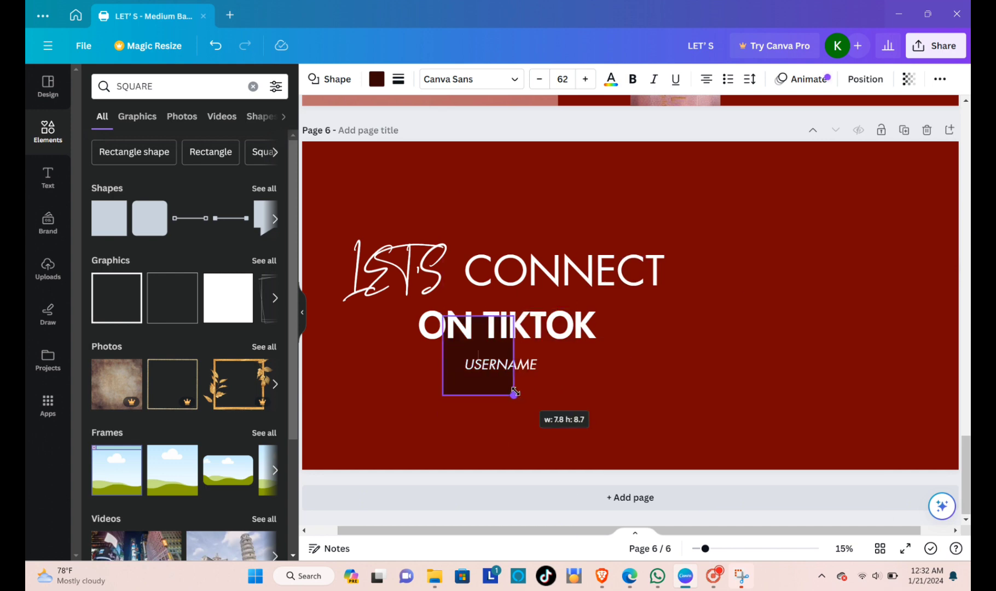
{"action": "left_click", "coordinate": [377, 79]}
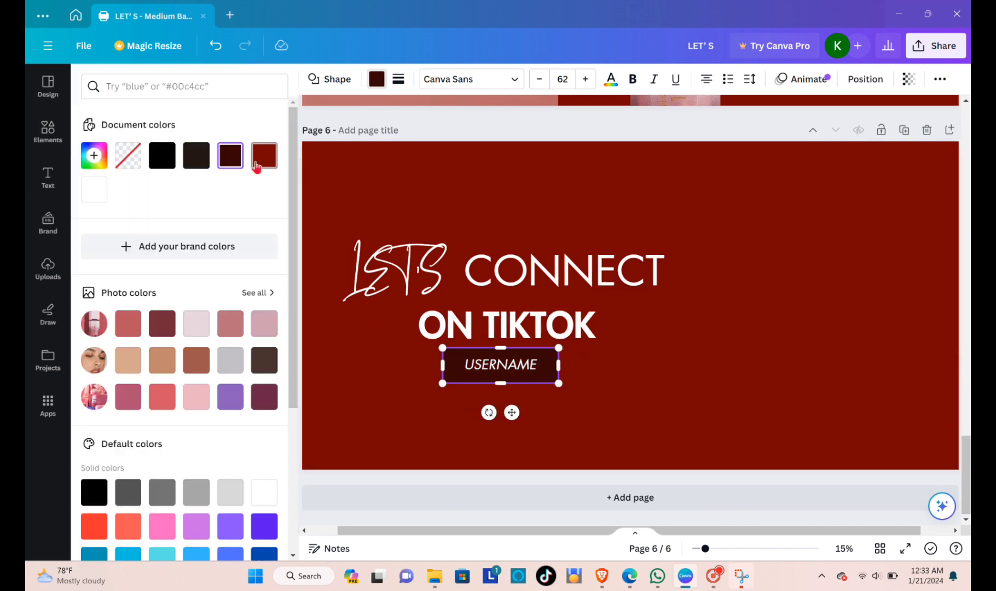
{"action": "left_click", "coordinate": [260, 158]}
{"action": "left_click", "coordinate": [230, 155]}
{"action": "left_click", "coordinate": [585, 360]}
Step: Give the rectangle around USERNAME a solid white border with a weight of 38
{"action": "left_click", "coordinate": [500, 365]}
{"action": "left_click", "coordinate": [398, 79]}
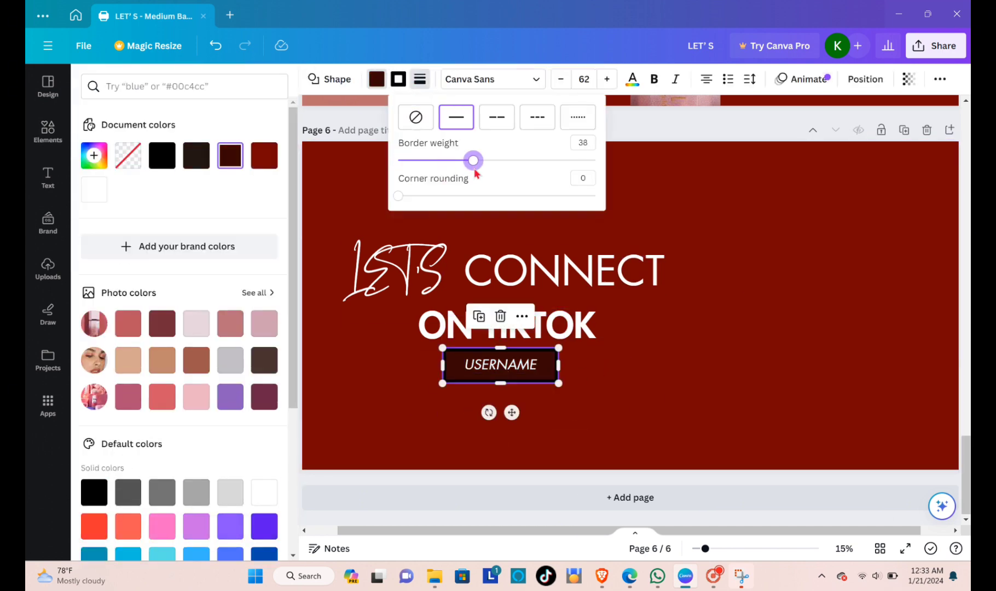
{"action": "left_click", "coordinate": [400, 82]}
{"action": "left_click", "coordinate": [265, 155]}
{"action": "left_click", "coordinate": [646, 381]}
Step: Search the elements for a Tiktok logo and place the black circular one above the LET'S CONNECT heading
{"action": "left_click", "coordinate": [251, 86]}
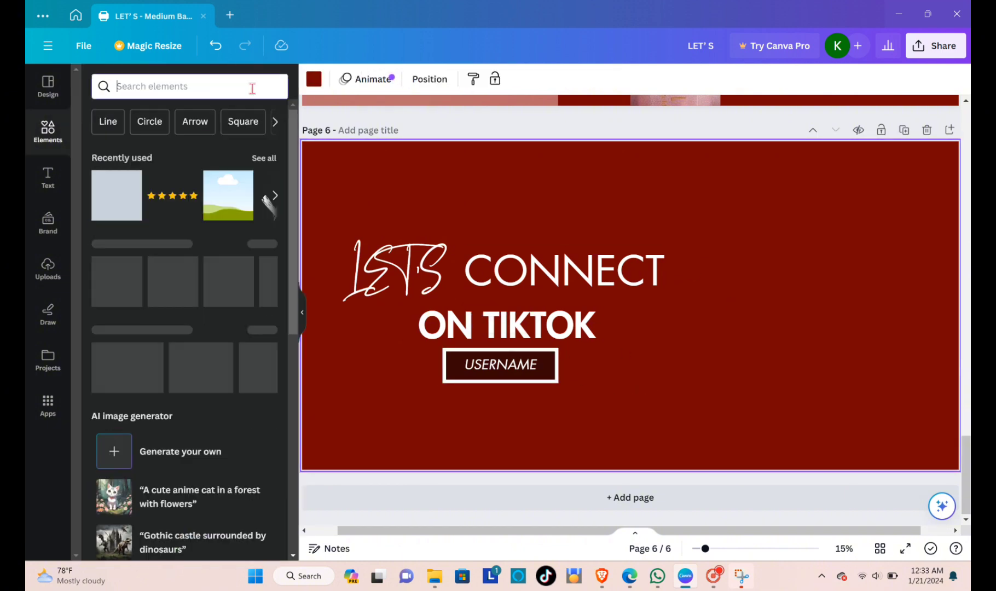
{"action": "type", "text": "tiktok"}
{"action": "key", "text": "Return"}
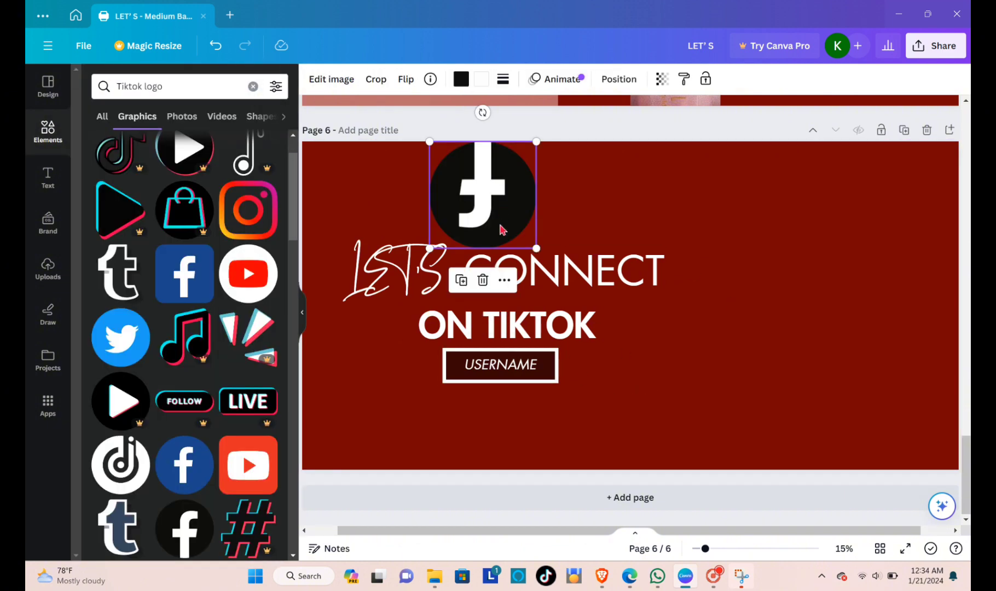
{"action": "left_click_drag", "start_coordinate": [482, 194], "coordinate": [503, 200]}
{"action": "left_click", "coordinate": [720, 318]}
Step: Search the elements for "phone shape", place a black phone frame on the empty side of page 6 and duplicate it
{"action": "left_click", "coordinate": [102, 116]}
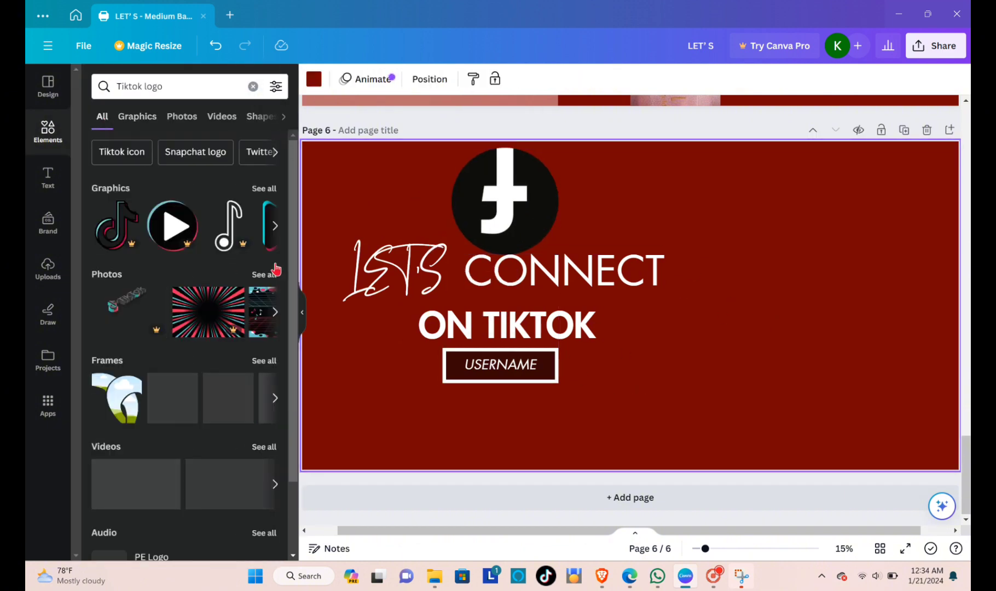
{"action": "left_click", "coordinate": [262, 356]}
{"action": "left_click", "coordinate": [252, 87]}
{"action": "type", "text": "phone shape"}
{"action": "key", "text": "Return"}
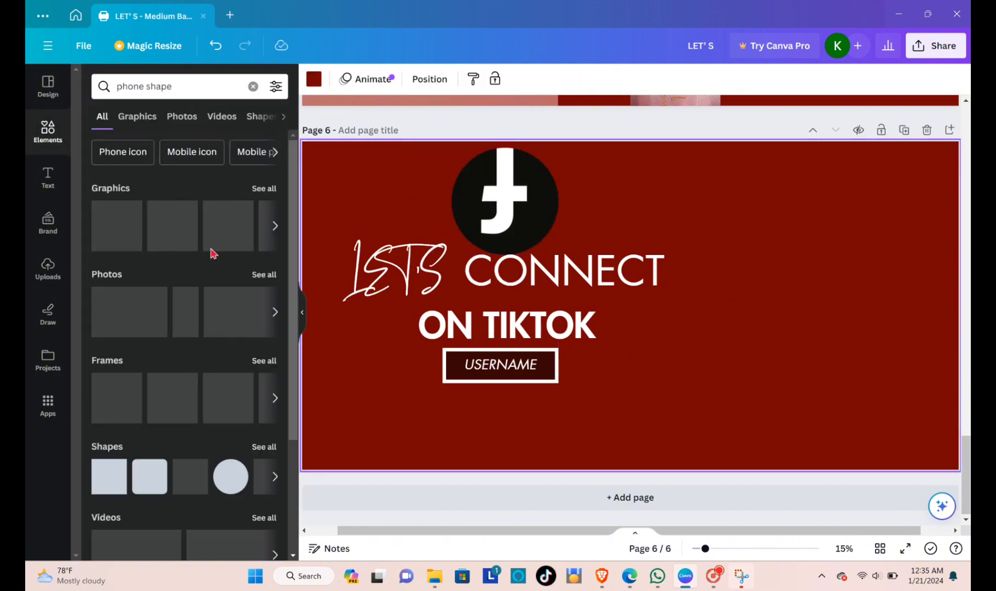
{"action": "left_click", "coordinate": [263, 358]}
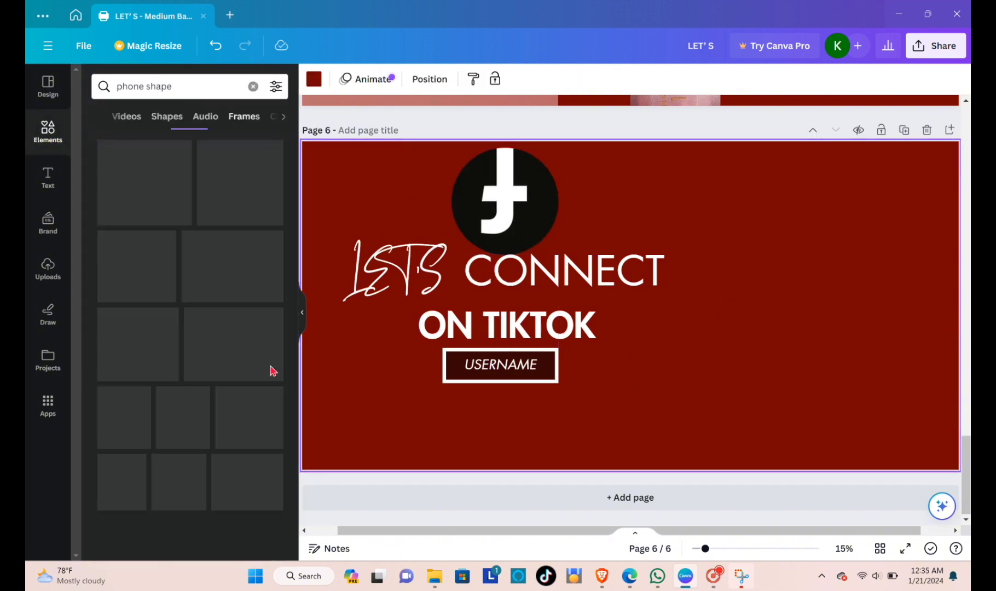
{"action": "scroll", "coordinate": [272, 369], "scroll_direction": "down", "scroll_amount": 1}
{"action": "left_click", "coordinate": [185, 488]}
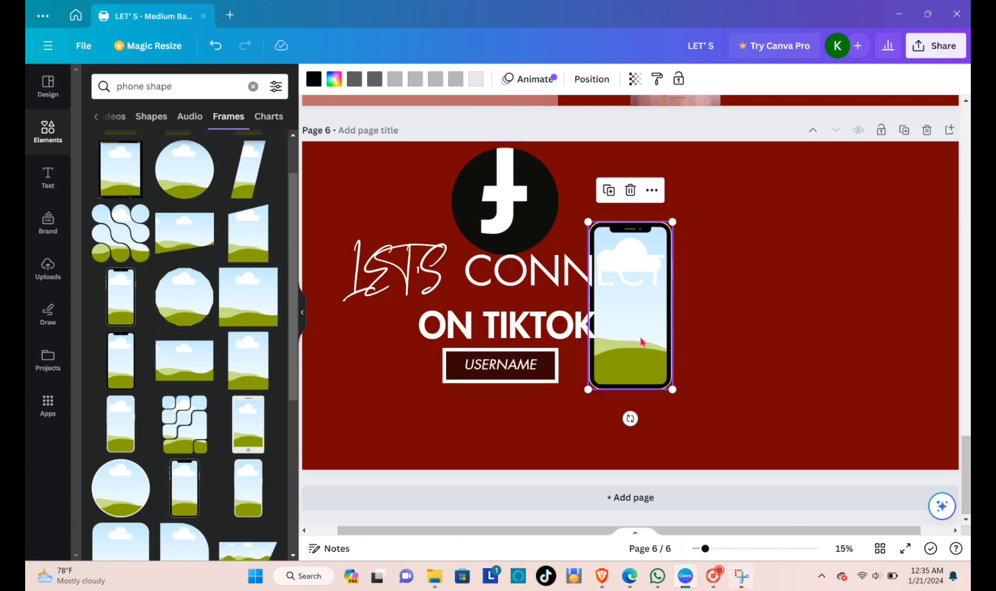
{"action": "left_click_drag", "start_coordinate": [641, 342], "coordinate": [825, 318]}
{"action": "key", "text": "ctrl+d"}
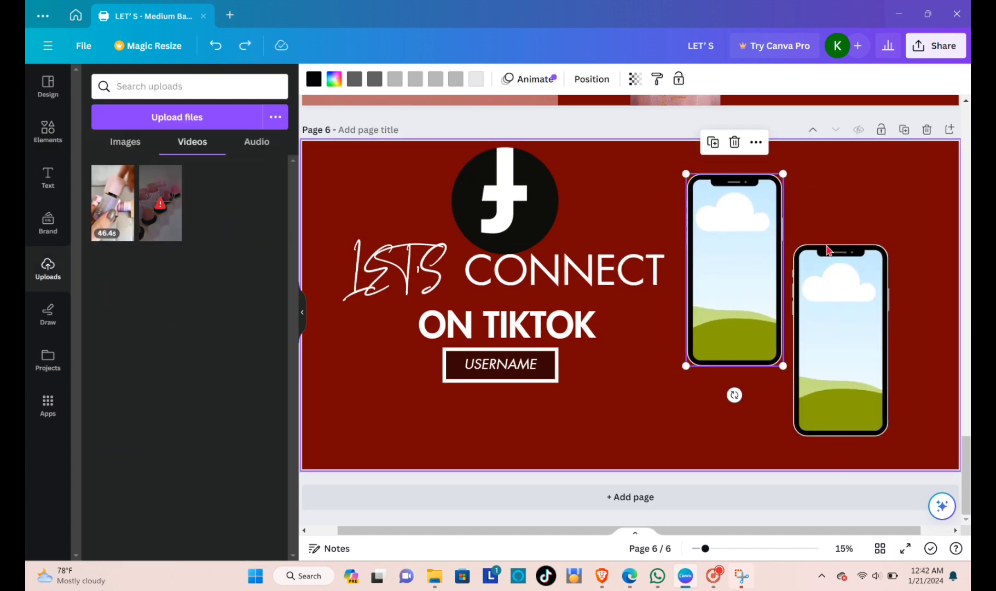
Step: Fill both phone frames with the uploaded sheglam videos and open the design's sharing options
{"action": "left_click_drag", "start_coordinate": [706, 253], "coordinate": [722, 265]}
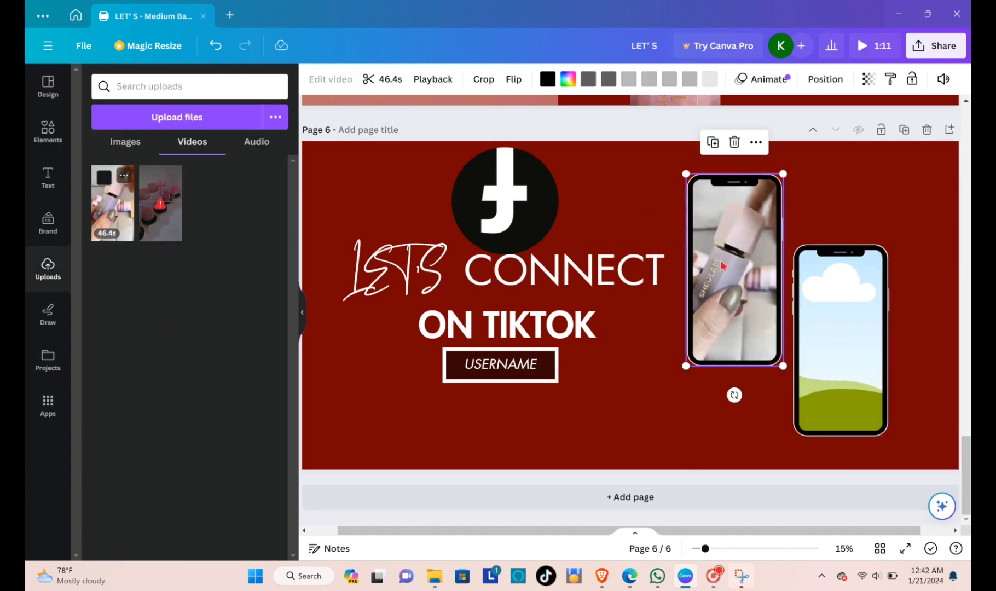
{"action": "left_click_drag", "start_coordinate": [130, 219], "coordinate": [429, 270]}
{"action": "left_click_drag", "start_coordinate": [814, 304], "coordinate": [814, 304]}
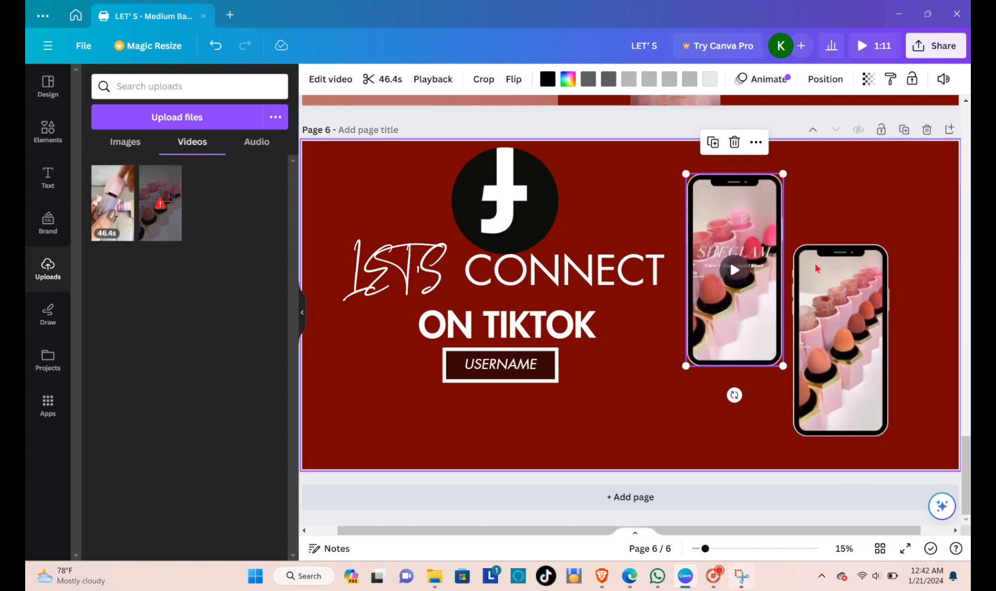
{"action": "left_click", "coordinate": [937, 46]}
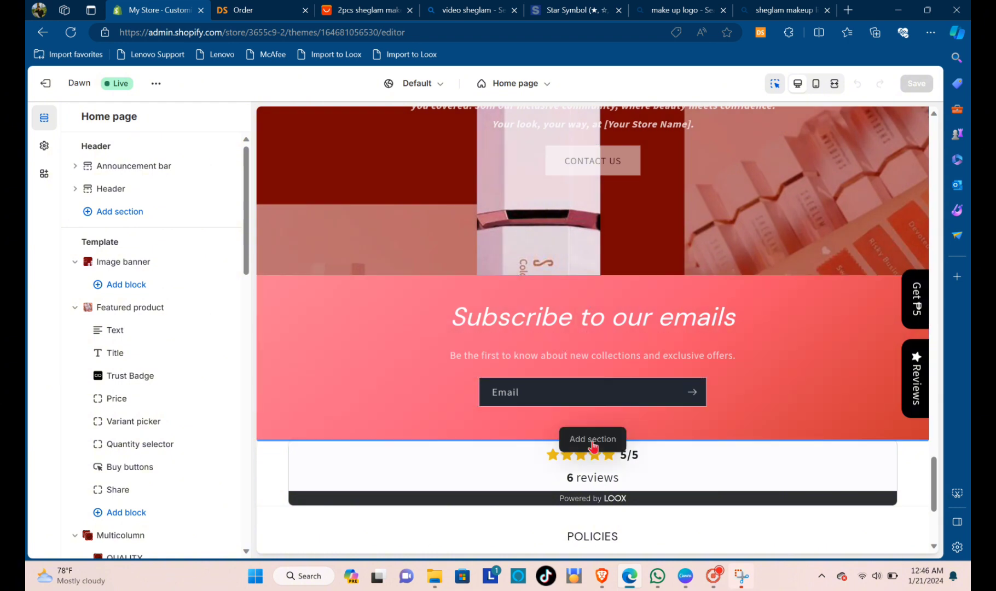
Step: Switch to the Shopify theme editor and add a Video section below the email signup section
{"action": "left_click", "coordinate": [593, 445]}
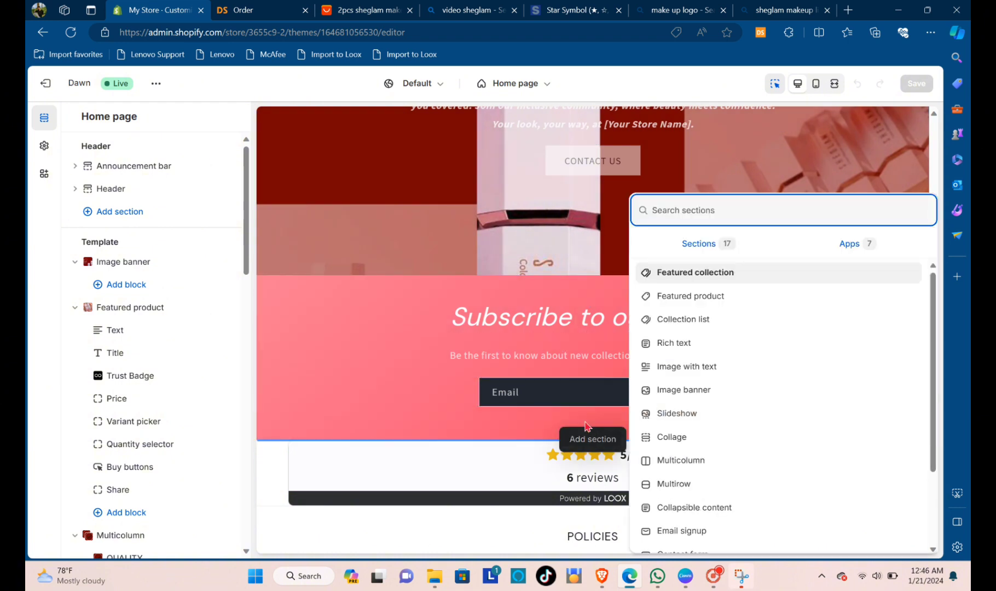
{"action": "scroll", "coordinate": [683, 492], "scroll_direction": "down", "scroll_amount": 3}
{"action": "left_click", "coordinate": [687, 489]}
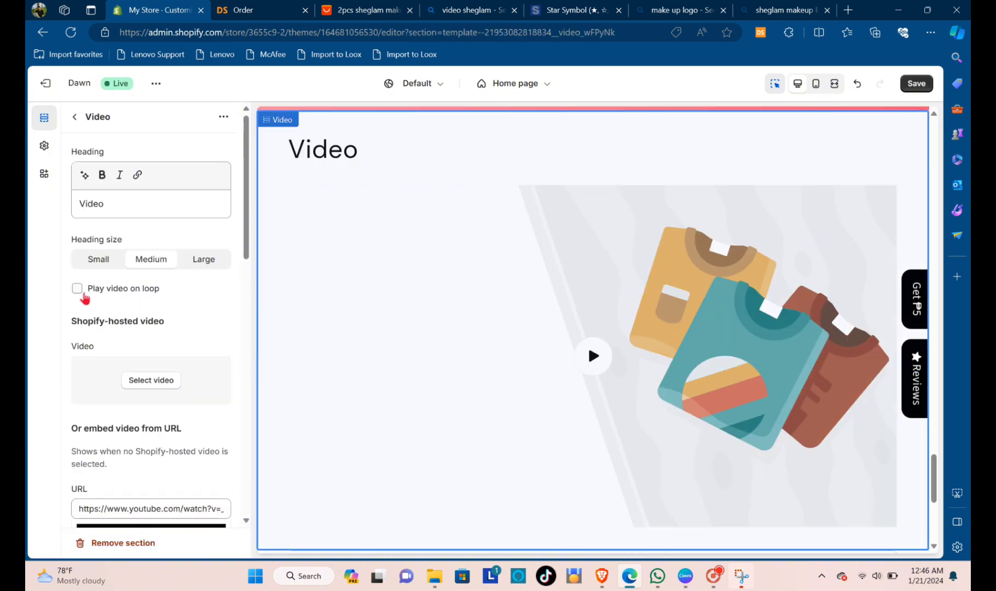
Step: Apply the dark red color scheme to the Video section
{"action": "scroll", "coordinate": [120, 274], "scroll_direction": "down", "scroll_amount": 15}
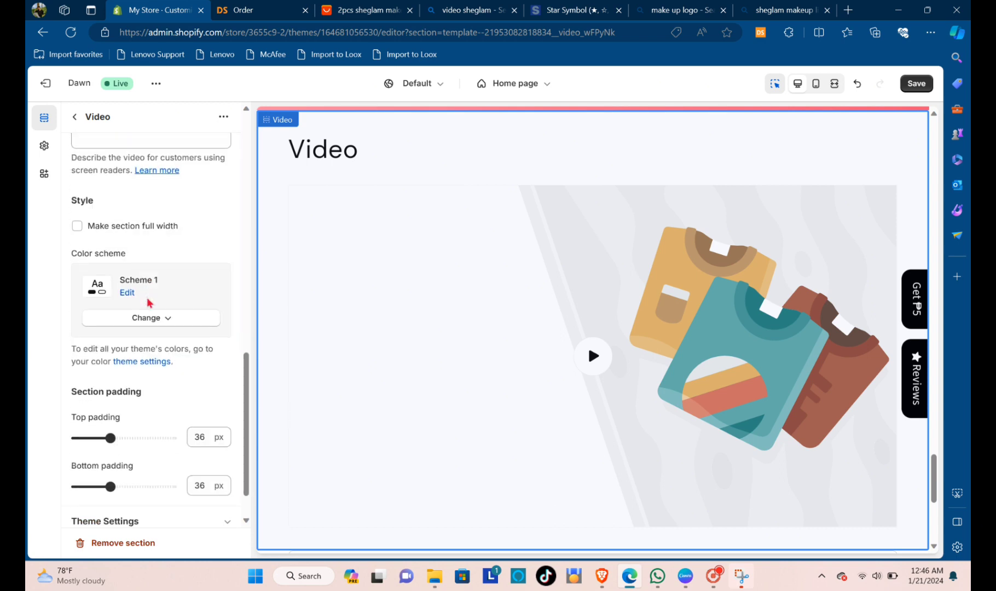
{"action": "left_click", "coordinate": [153, 319]}
{"action": "left_click", "coordinate": [146, 382]}
{"action": "scroll", "coordinate": [131, 285], "scroll_direction": "up", "scroll_amount": 10}
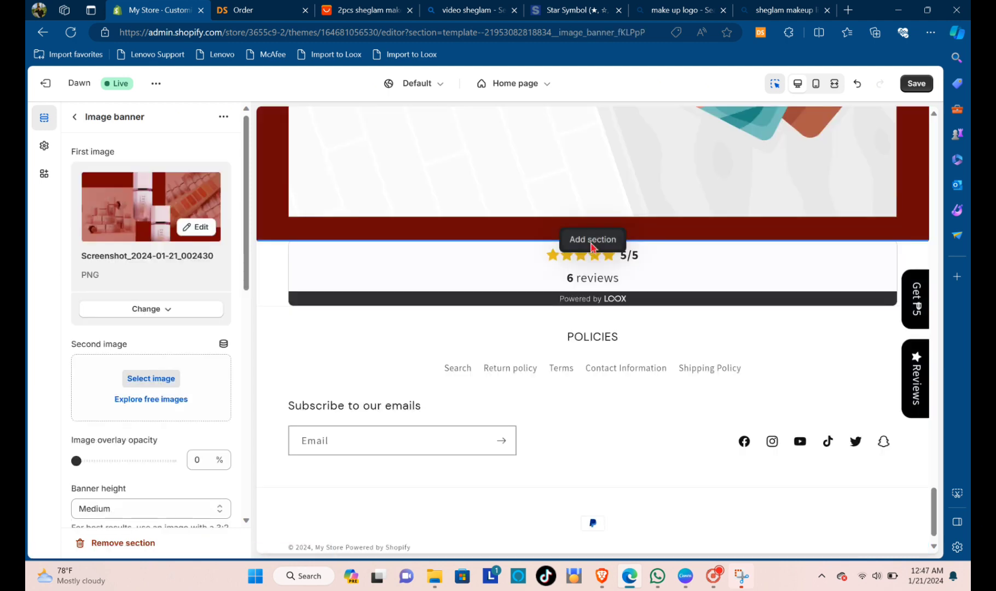
Step: Add a Rich text section below the Video section
{"action": "left_click", "coordinate": [593, 241]}
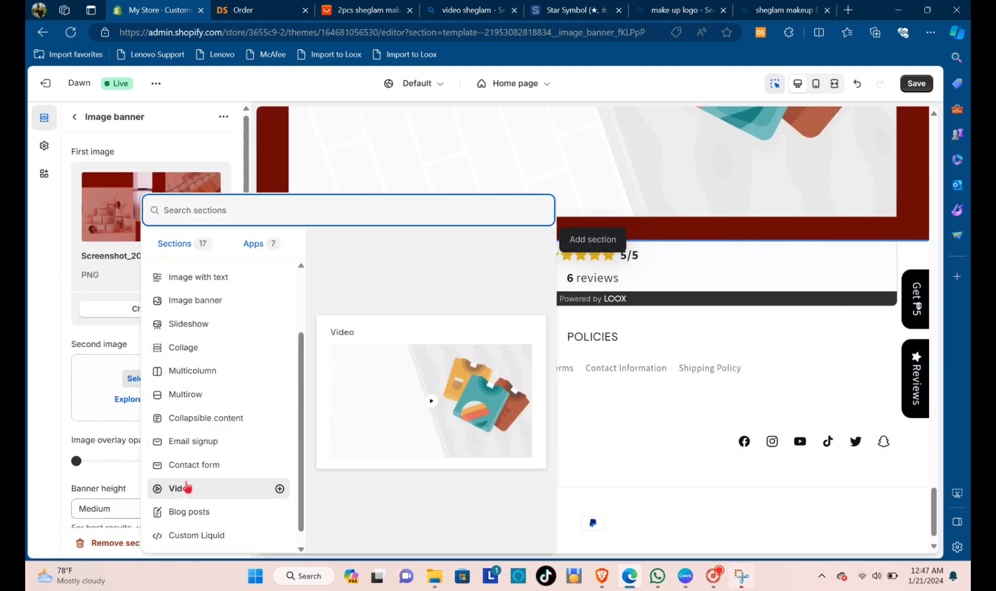
{"action": "scroll", "coordinate": [191, 471], "scroll_direction": "down", "scroll_amount": 1}
{"action": "scroll", "coordinate": [219, 383], "scroll_direction": "up", "scroll_amount": 3}
{"action": "left_click", "coordinate": [342, 288]}
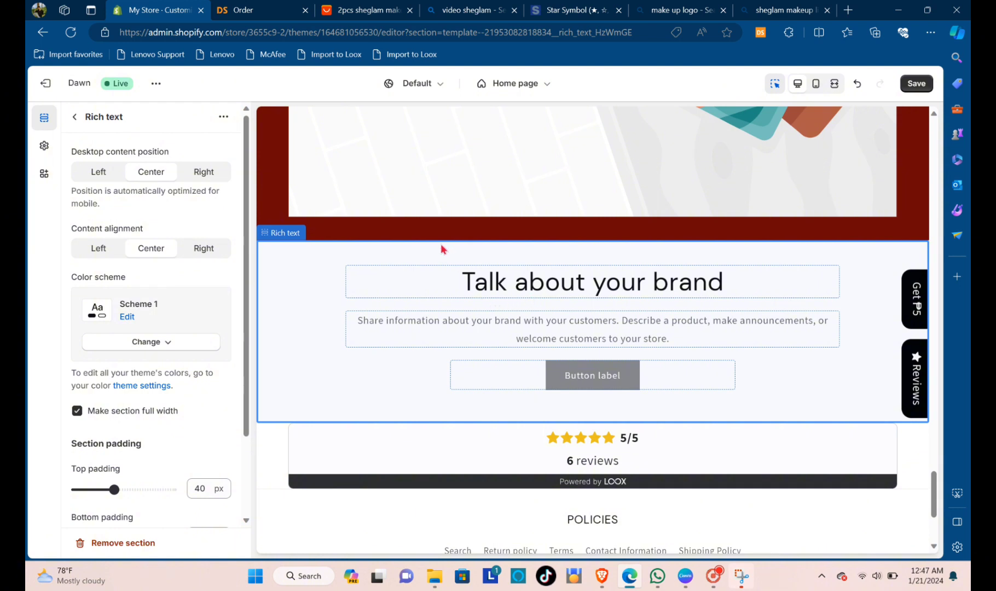
Step: Remove the heading and text blocks from the Rich text section, leaving only its button block
{"action": "left_click", "coordinate": [514, 271]}
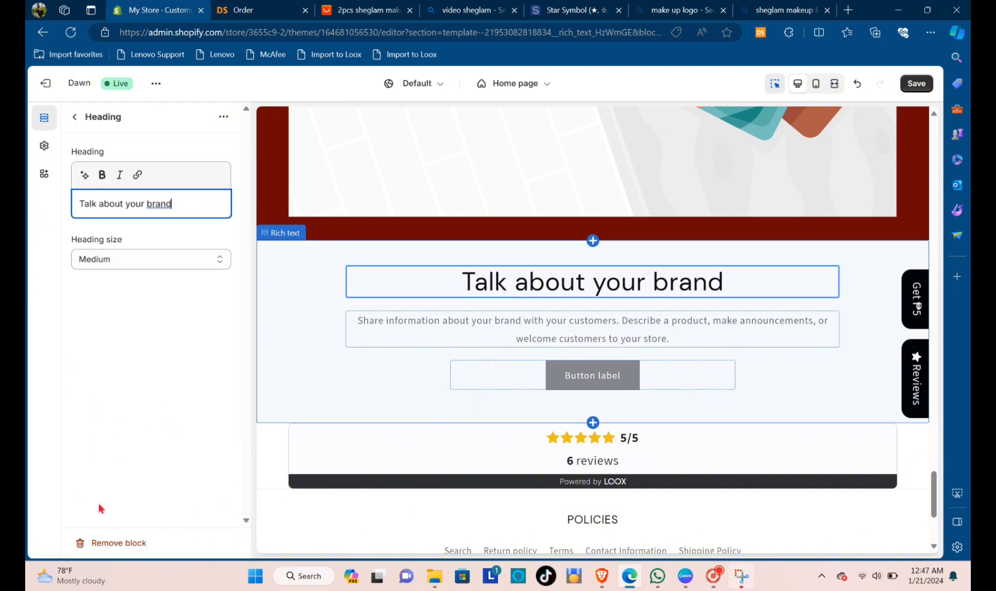
{"action": "left_click", "coordinate": [126, 545]}
{"action": "left_click", "coordinate": [445, 295]}
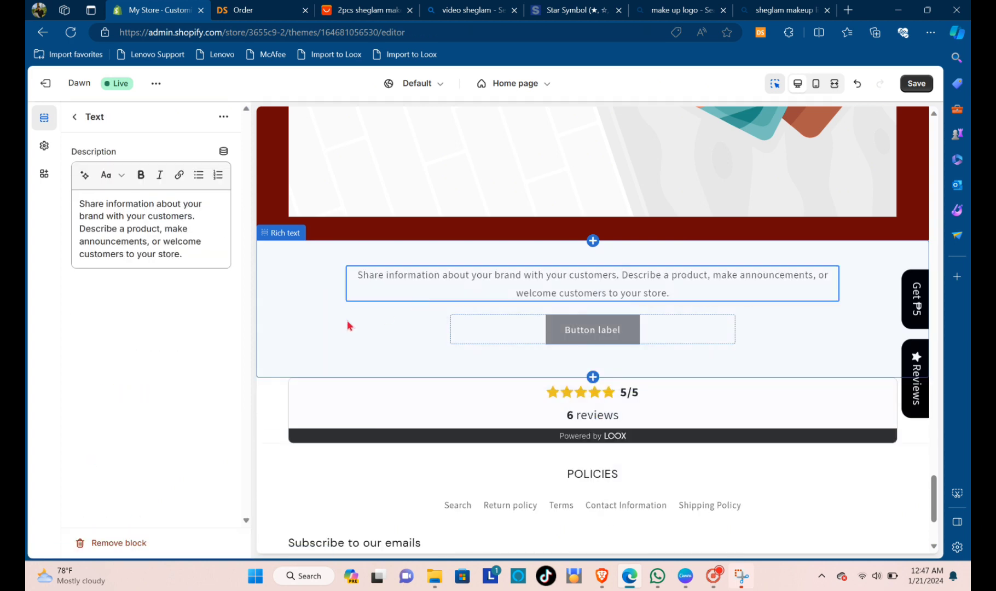
{"action": "left_click", "coordinate": [132, 542]}
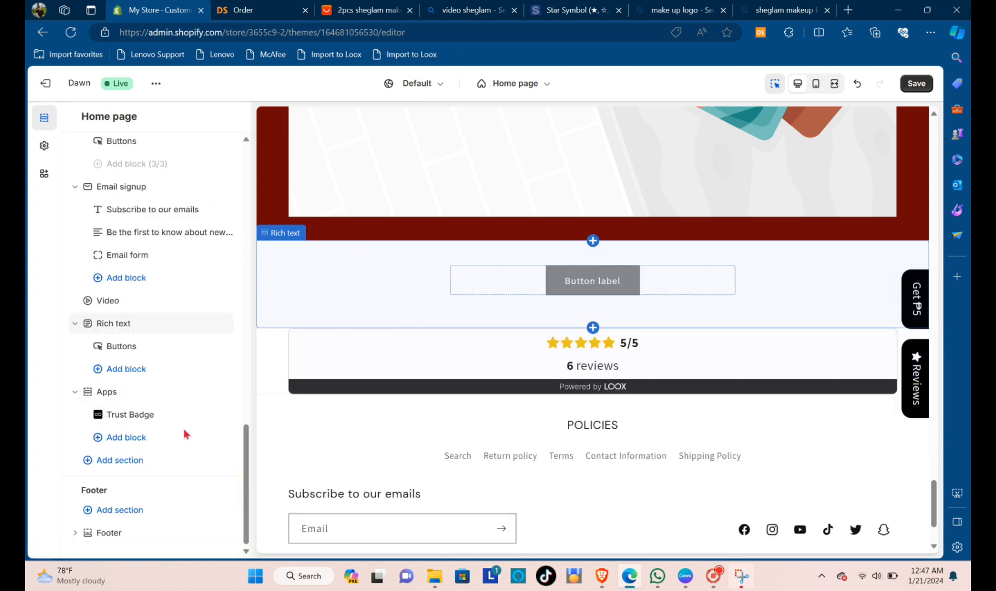
Step: Apply the dark red Scheme 2 color scheme to the Rich text section
{"action": "left_click", "coordinate": [355, 263]}
{"action": "scroll", "coordinate": [124, 306], "scroll_direction": "down", "scroll_amount": 2}
{"action": "scroll", "coordinate": [129, 314], "scroll_direction": "up", "scroll_amount": 2}
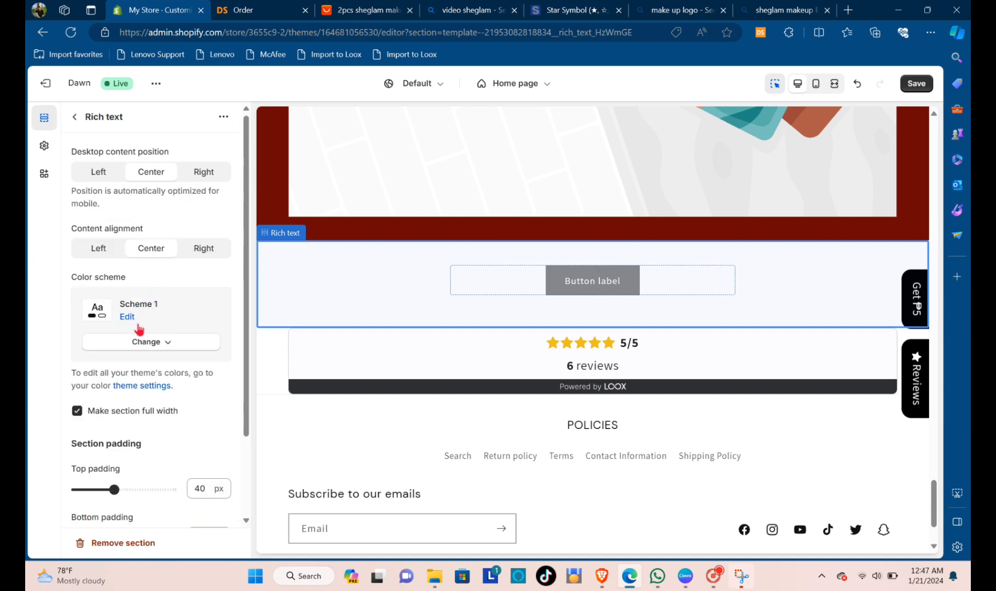
{"action": "left_click", "coordinate": [134, 341]}
{"action": "left_click", "coordinate": [147, 406]}
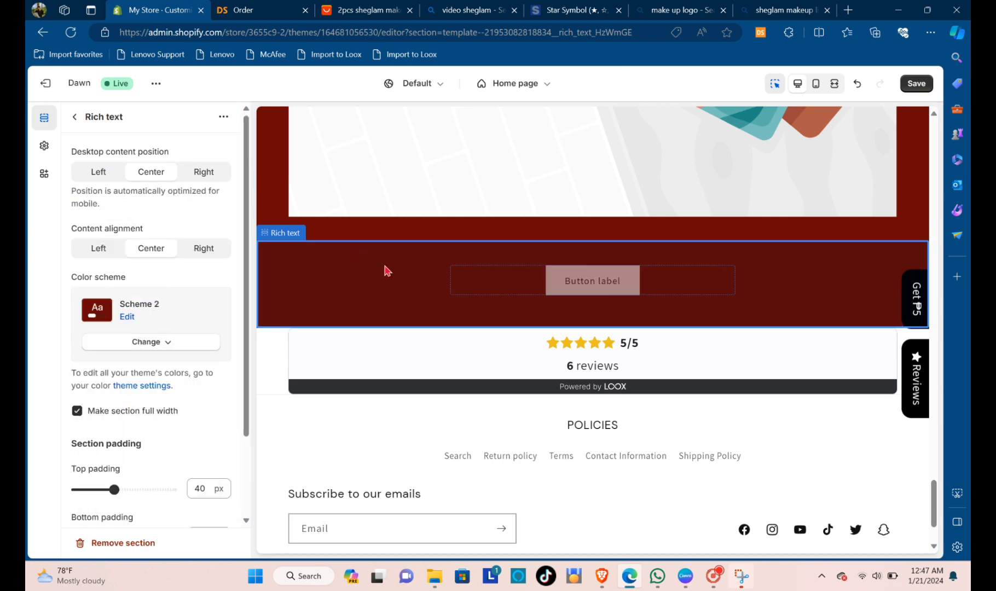
Step: Label the Rich text section's first button FOLLOW ME, leaving its link empty
{"action": "left_click", "coordinate": [494, 290]}
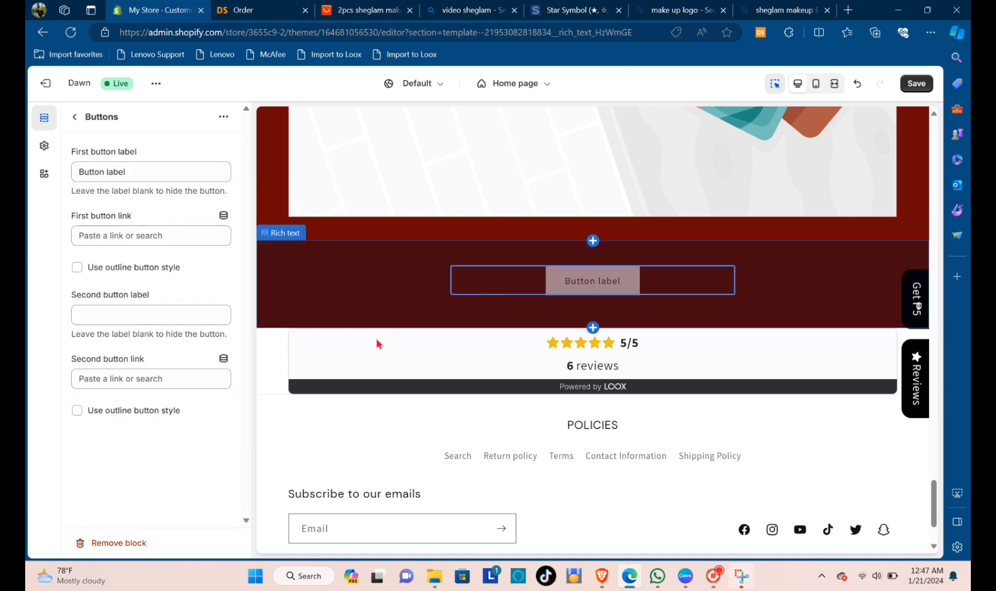
{"action": "left_click", "coordinate": [128, 172]}
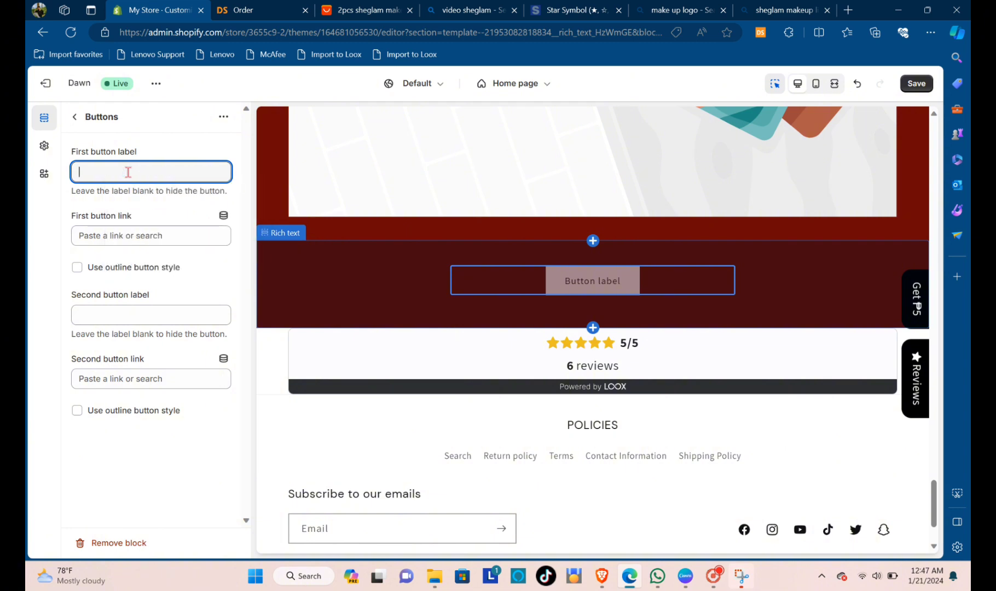
{"action": "type", "text": "FOLLOW ME"}
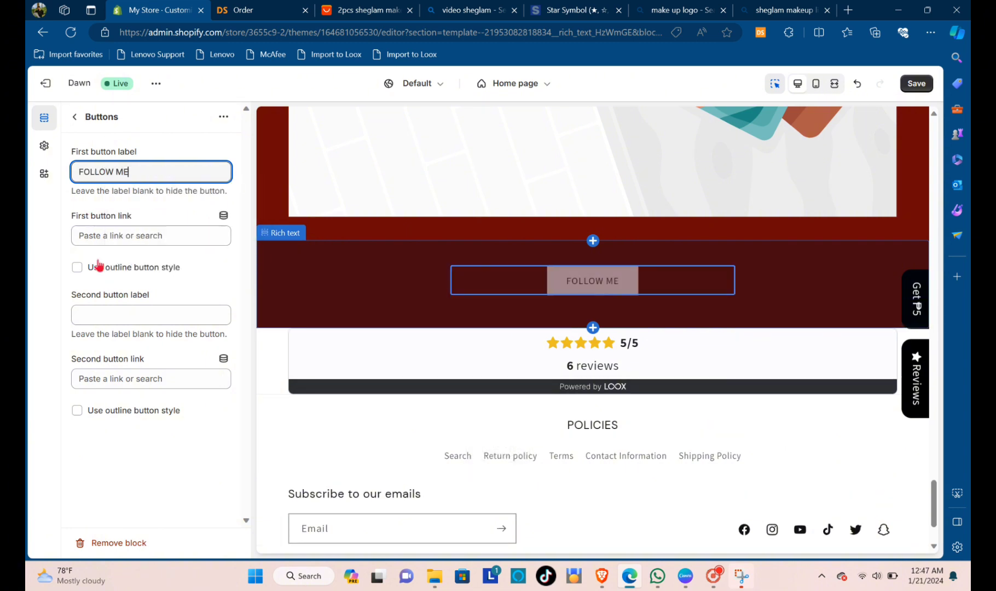
{"action": "left_click", "coordinate": [121, 235]}
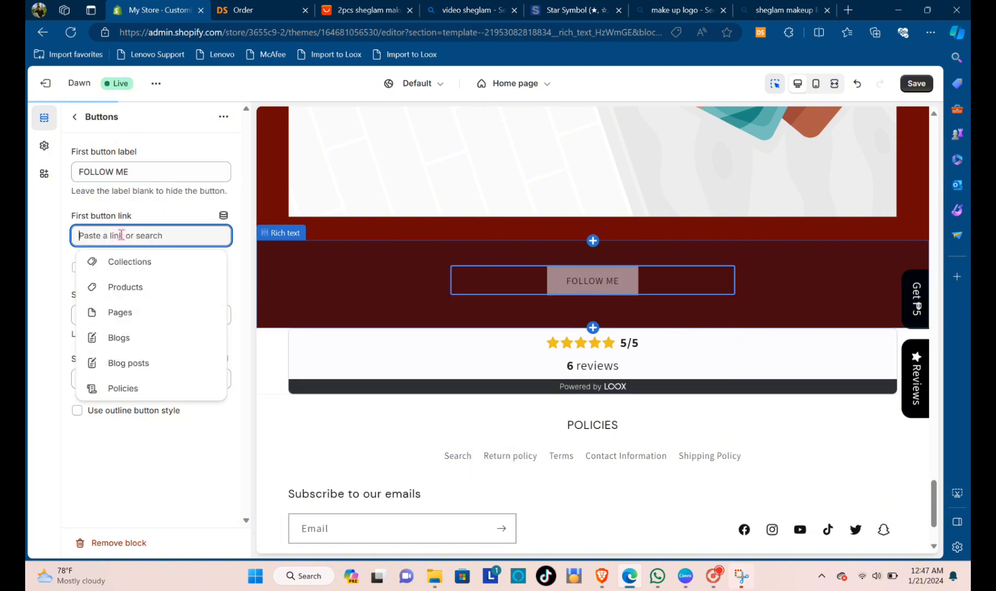
{"action": "left_click", "coordinate": [97, 401]}
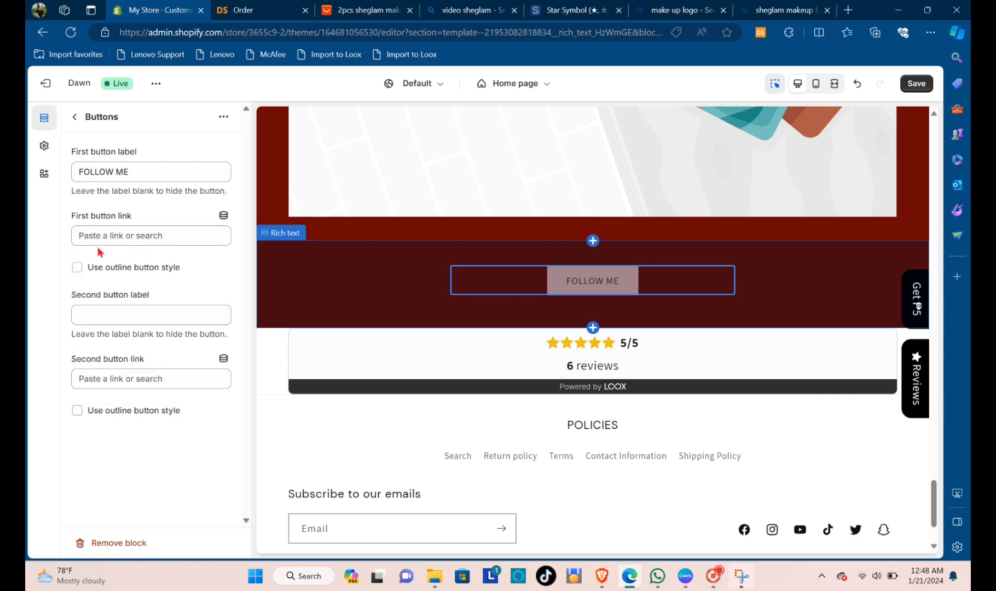
{"action": "left_click", "coordinate": [75, 118]}
Step: Open the Video section's settings at its embedded video URL for editing
{"action": "scroll", "coordinate": [551, 297], "scroll_direction": "up", "scroll_amount": 5}
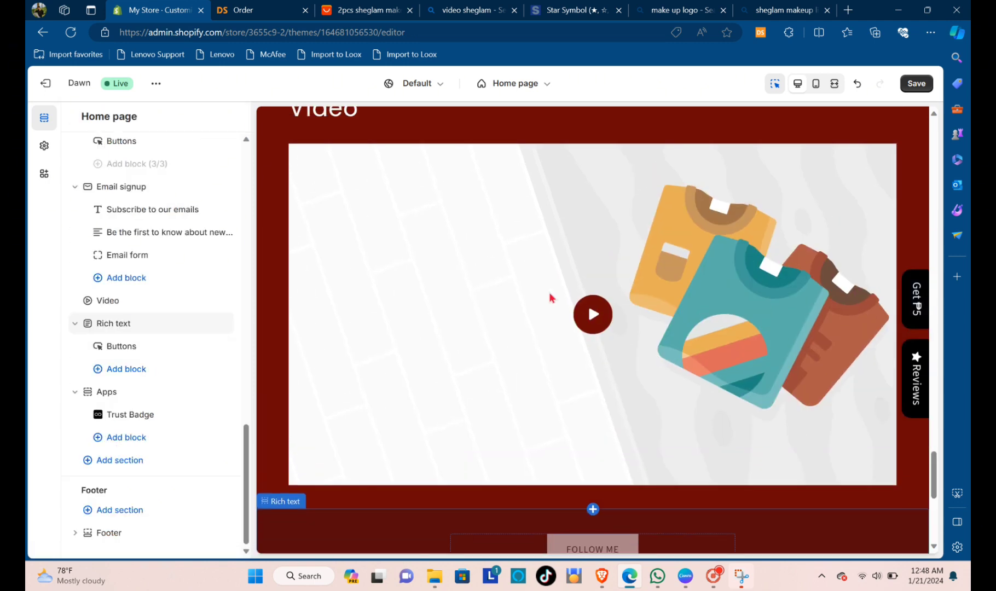
{"action": "left_click", "coordinate": [365, 149]}
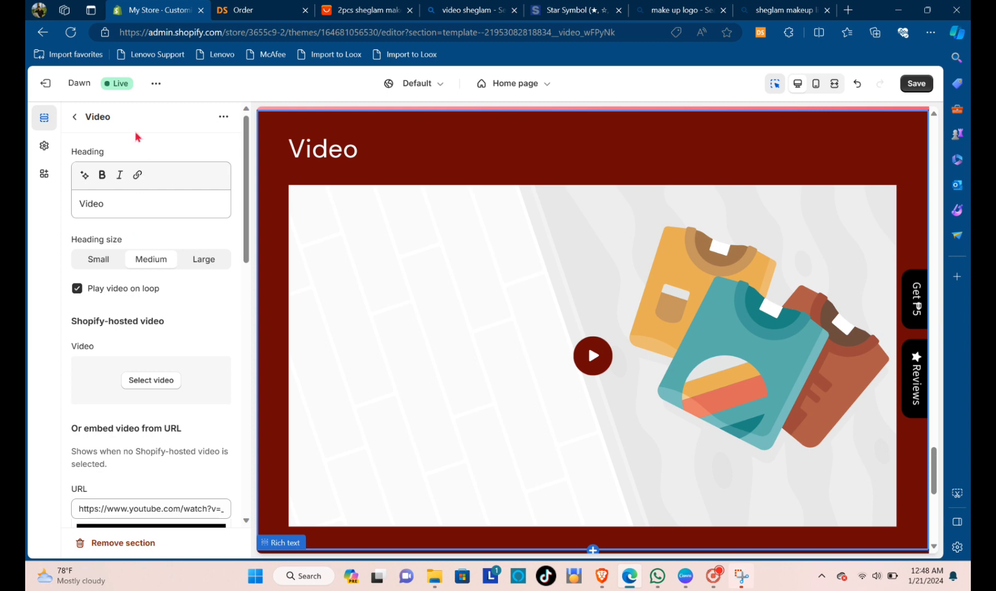
{"action": "scroll", "coordinate": [143, 246], "scroll_direction": "down", "scroll_amount": 2}
{"action": "left_click", "coordinate": [147, 255]}
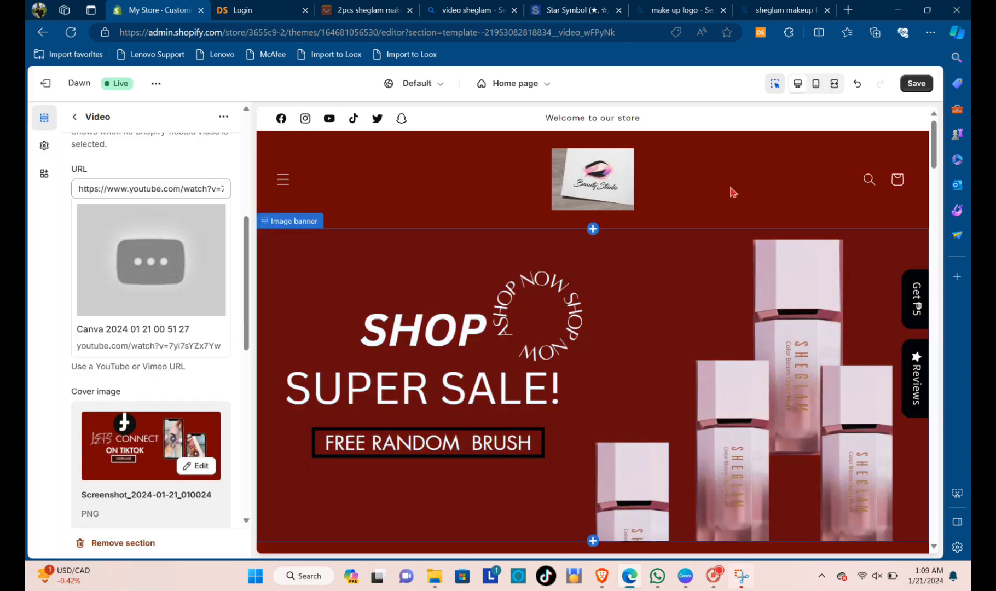
Step: Preview the home page in the mobile layout, checking every section from the header banner to the footer
{"action": "left_click", "coordinate": [816, 85]}
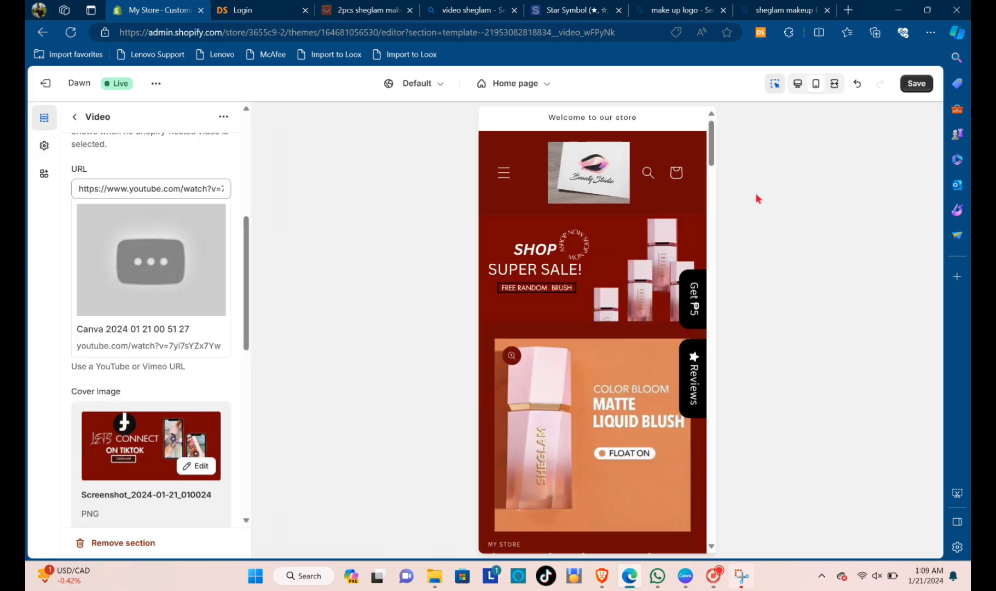
{"action": "scroll", "coordinate": [688, 215], "scroll_direction": "down", "scroll_amount": 20}
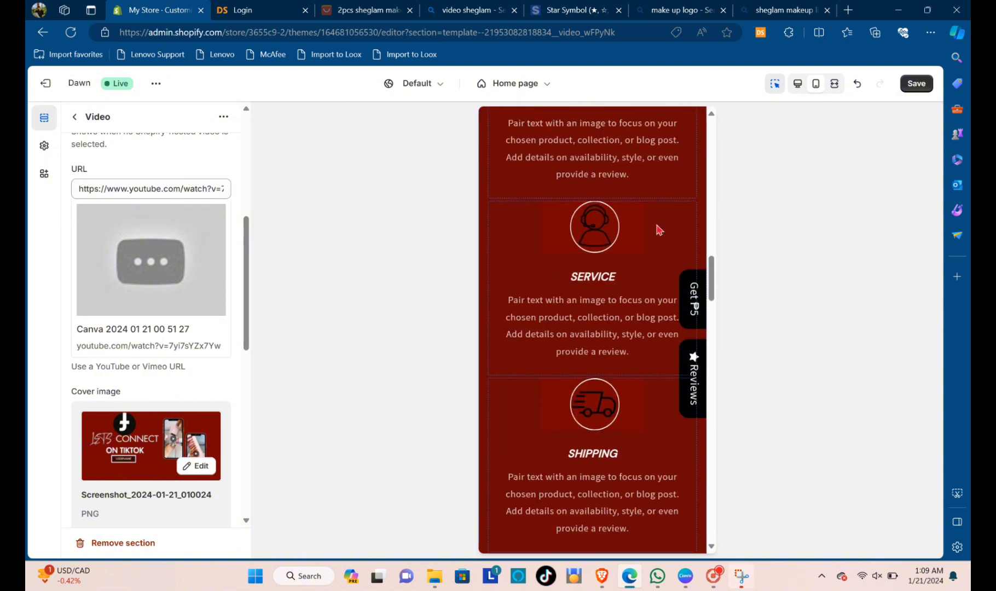
{"action": "scroll", "coordinate": [658, 229], "scroll_direction": "down", "scroll_amount": 15}
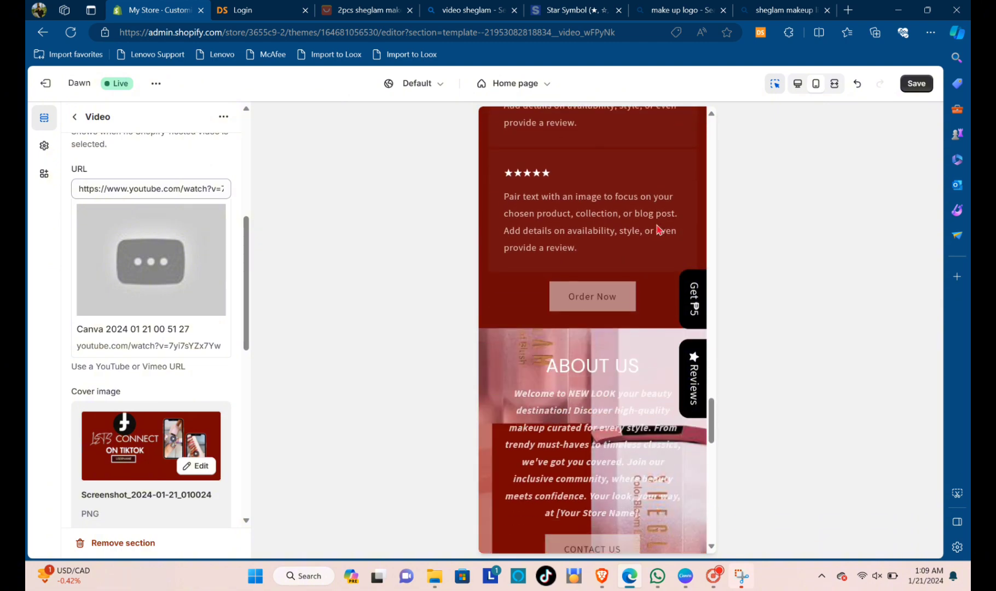
{"action": "scroll", "coordinate": [656, 224], "scroll_direction": "down", "scroll_amount": 5}
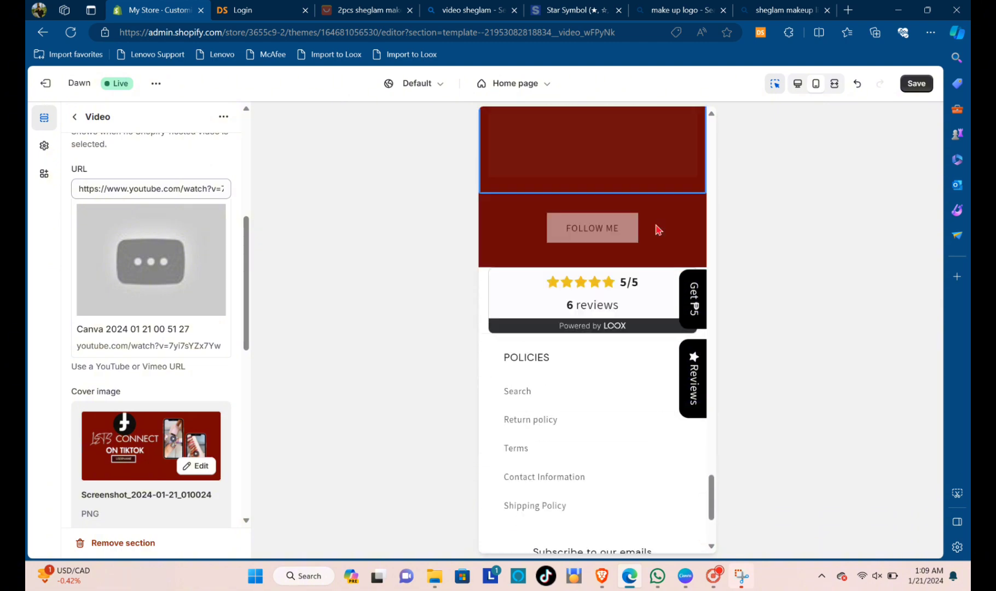
Step: Return to the desktop preview and review the home page's banner, product, feature, feedback, About Us, email signup, video and footer sections
{"action": "scroll", "coordinate": [656, 227], "scroll_direction": "up", "scroll_amount": 10}
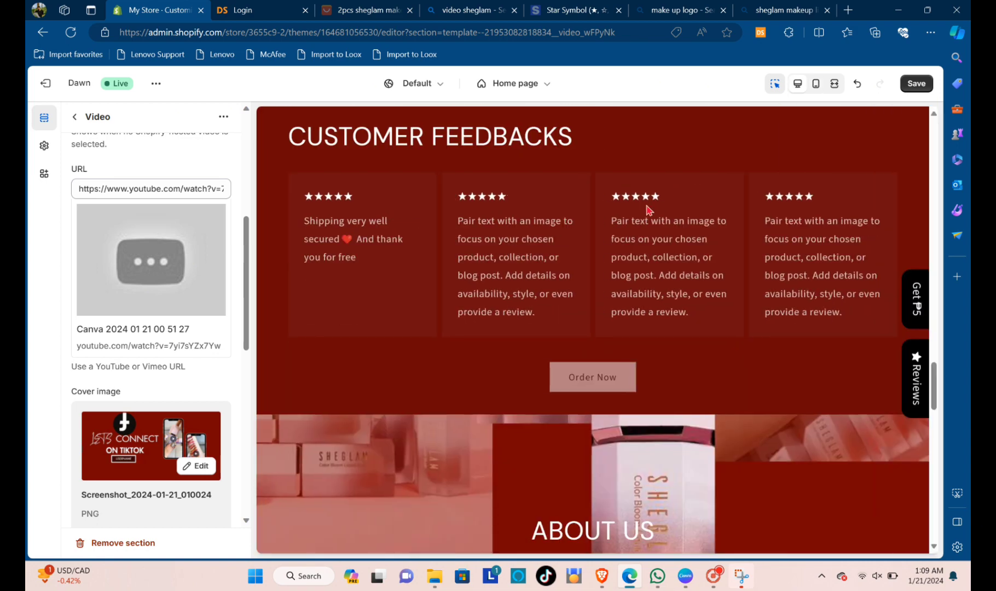
{"action": "scroll", "coordinate": [648, 213], "scroll_direction": "up", "scroll_amount": 15}
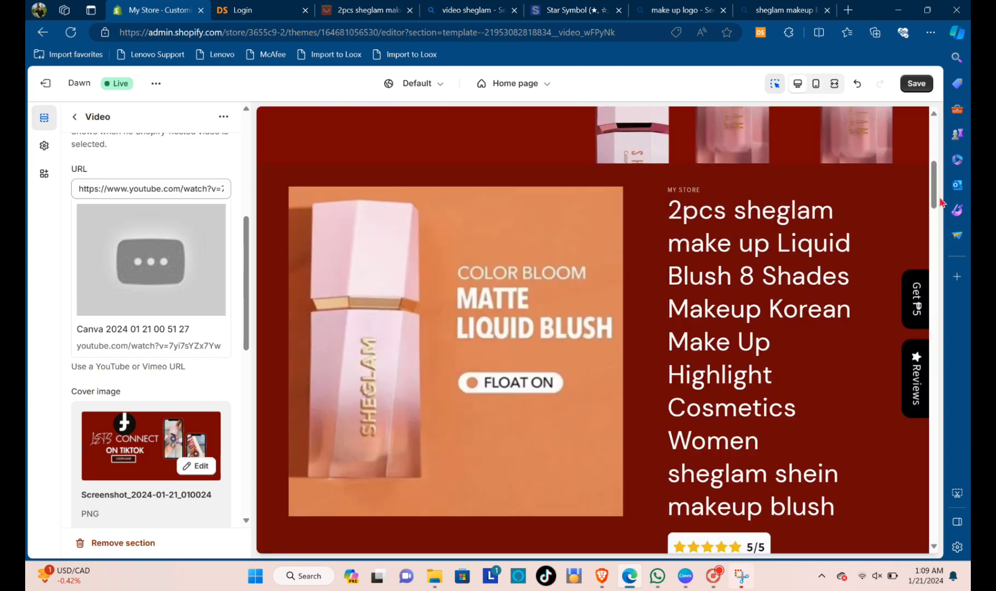
{"action": "scroll", "coordinate": [670, 230], "scroll_direction": "up", "scroll_amount": 5}
{"action": "scroll", "coordinate": [671, 230], "scroll_direction": "down", "scroll_amount": 8}
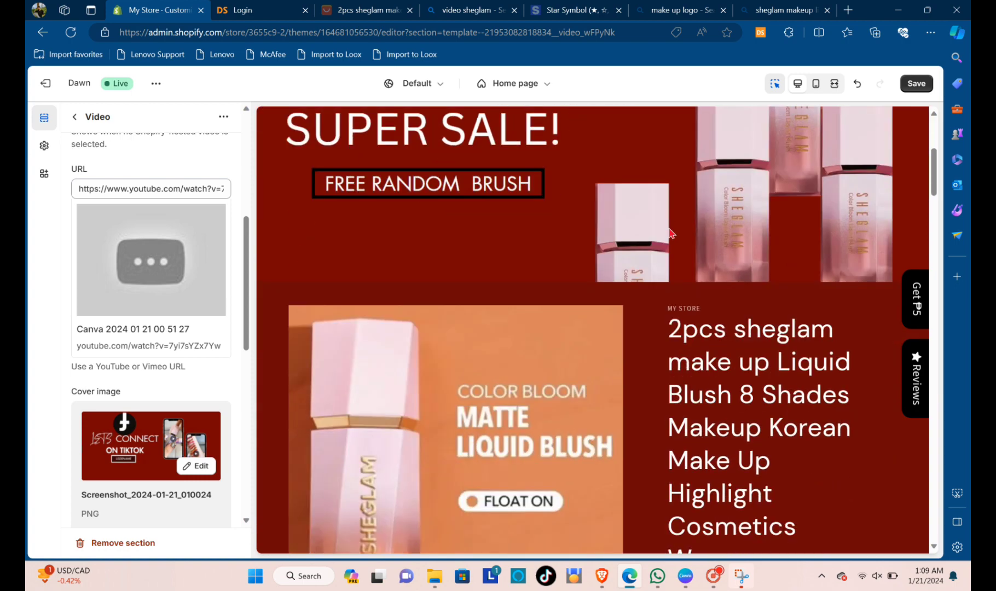
{"action": "scroll", "coordinate": [663, 253], "scroll_direction": "down", "scroll_amount": 12}
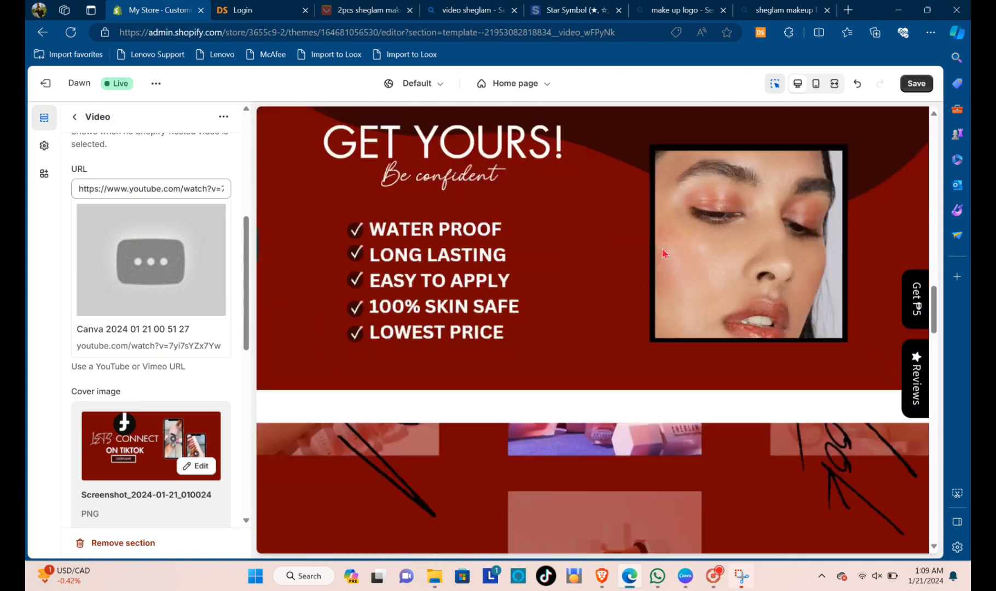
{"action": "scroll", "coordinate": [664, 253], "scroll_direction": "down", "scroll_amount": 10}
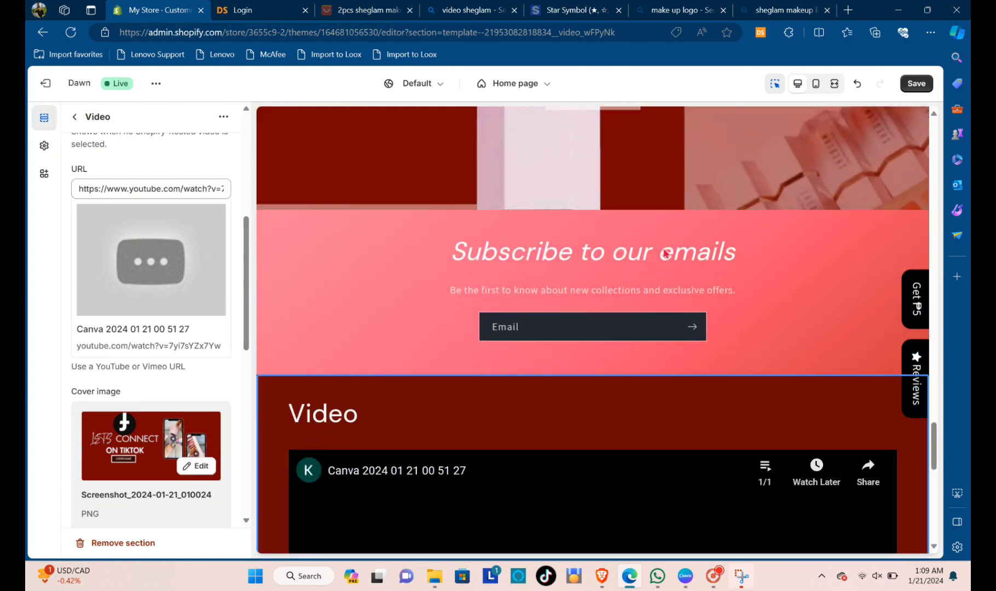
{"action": "scroll", "coordinate": [665, 253], "scroll_direction": "up", "scroll_amount": 5}
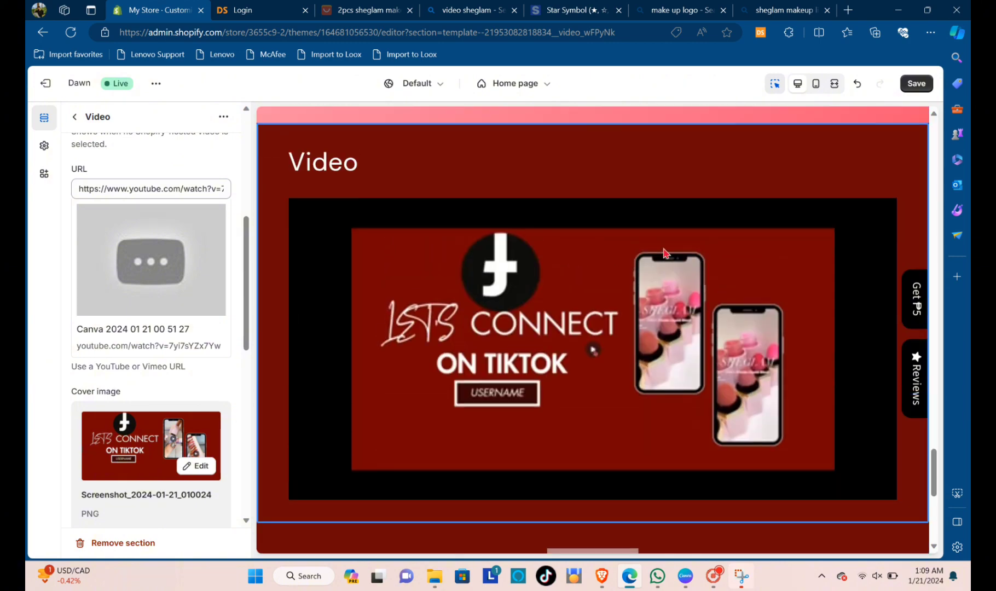
{"action": "scroll", "coordinate": [665, 253], "scroll_direction": "down", "scroll_amount": 7}
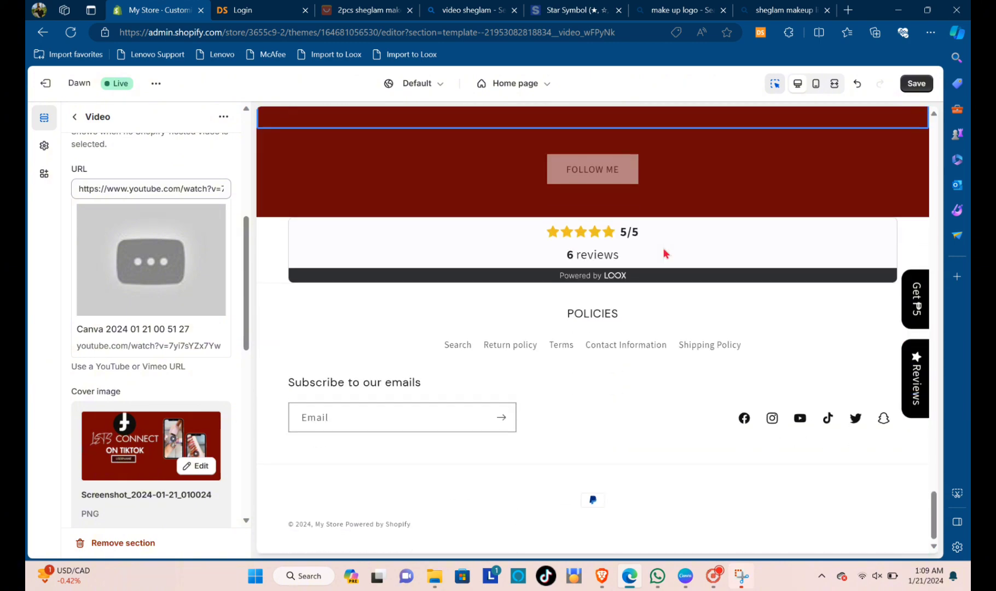
{"action": "scroll", "coordinate": [665, 253], "scroll_direction": "up", "scroll_amount": 9}
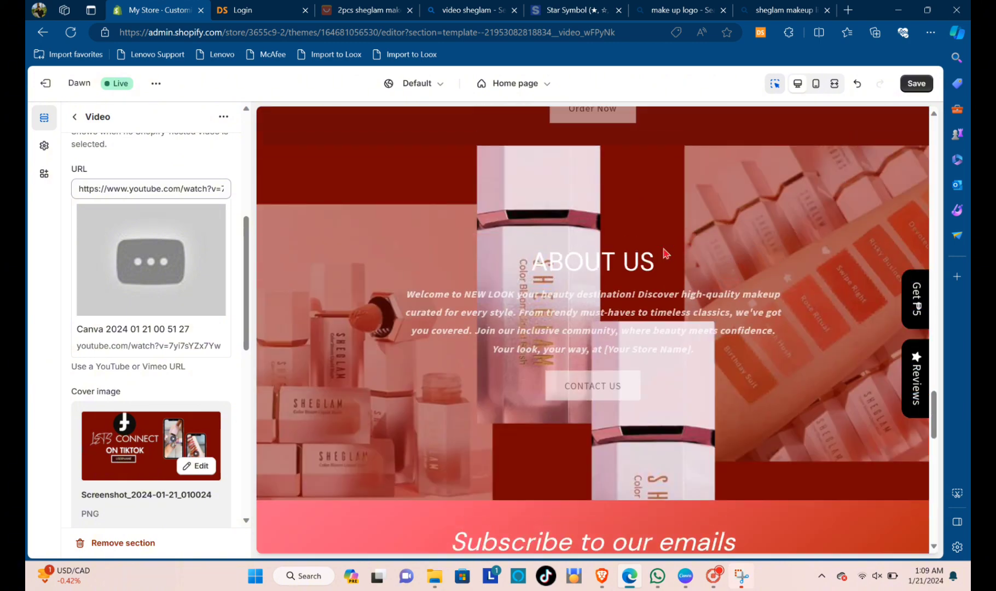
{"action": "scroll", "coordinate": [662, 244], "scroll_direction": "up", "scroll_amount": 10}
{"action": "scroll", "coordinate": [858, 199], "scroll_direction": "down", "scroll_amount": 2}
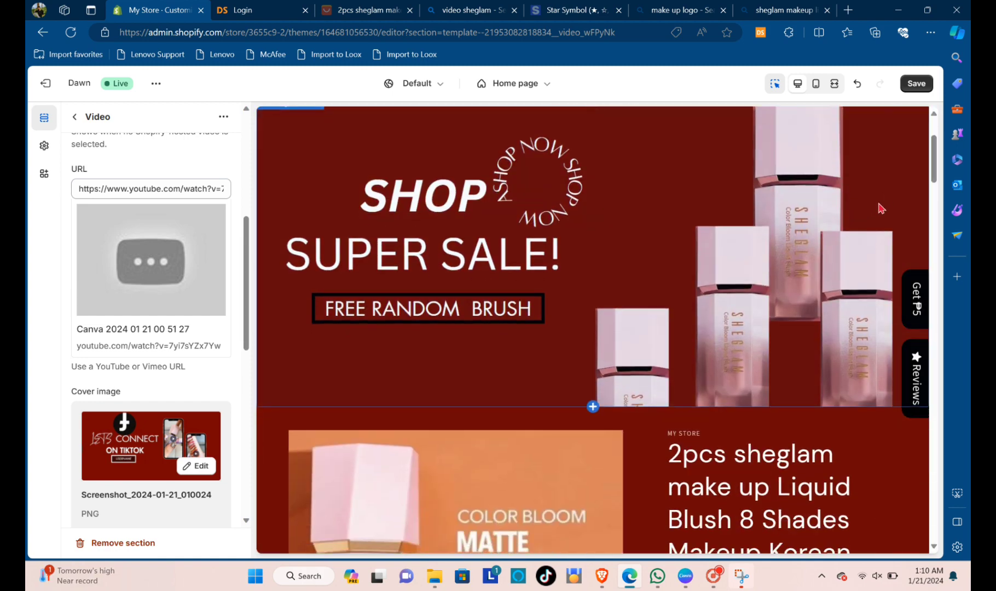
{"action": "scroll", "coordinate": [880, 208], "scroll_direction": "up", "scroll_amount": 2}
{"action": "scroll", "coordinate": [807, 260], "scroll_direction": "down", "scroll_amount": 6}
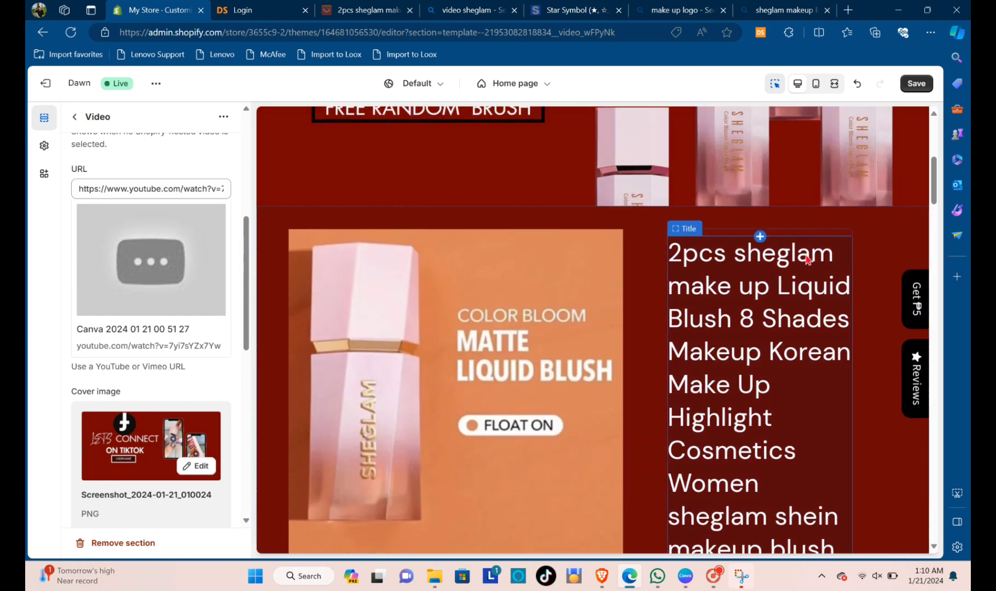
{"action": "scroll", "coordinate": [808, 260], "scroll_direction": "down", "scroll_amount": 6}
{"action": "scroll", "coordinate": [802, 263], "scroll_direction": "down", "scroll_amount": 10}
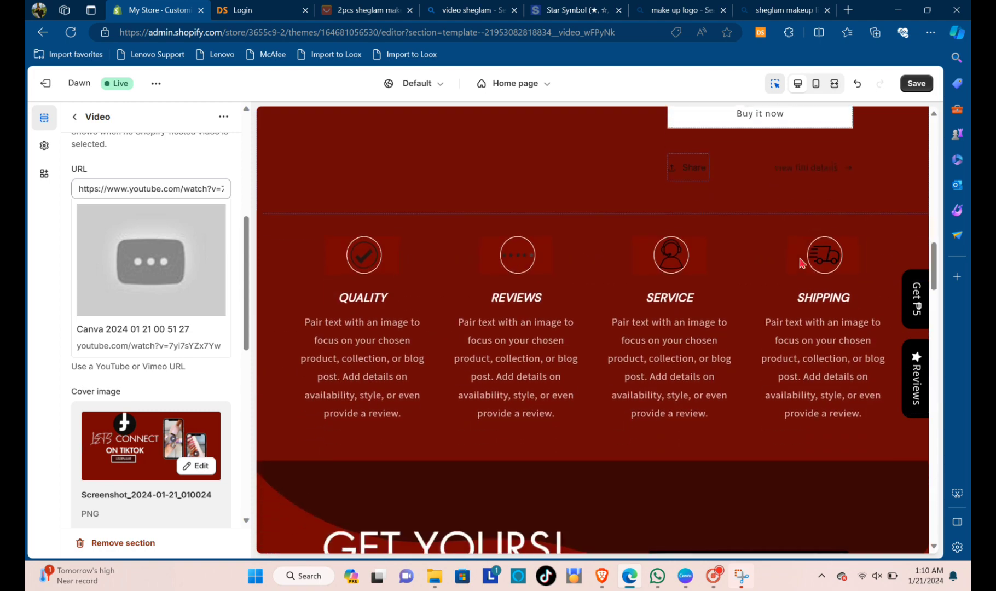
{"action": "scroll", "coordinate": [799, 263], "scroll_direction": "down", "scroll_amount": 15}
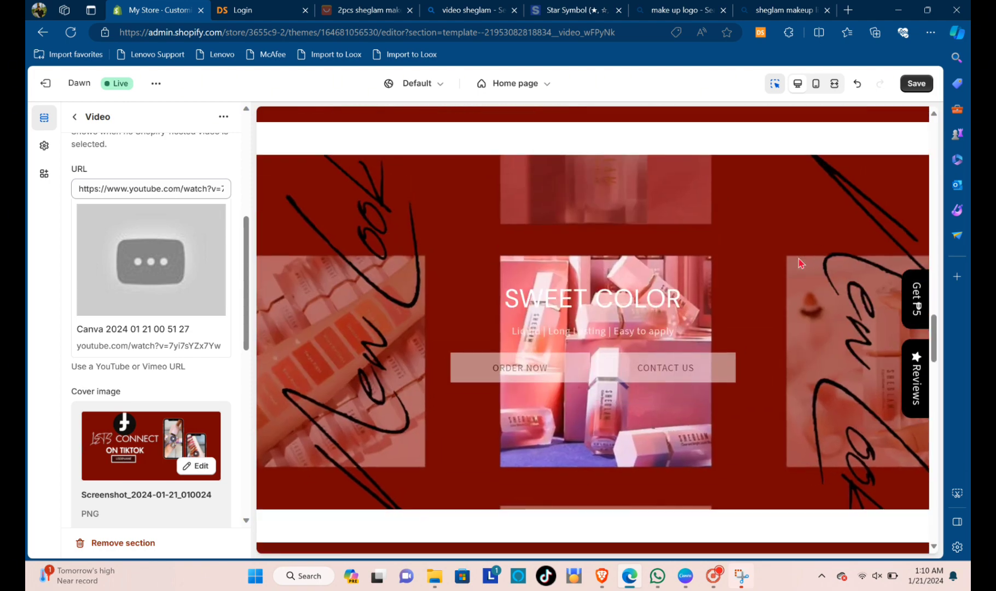
{"action": "scroll", "coordinate": [799, 264], "scroll_direction": "down", "scroll_amount": 15}
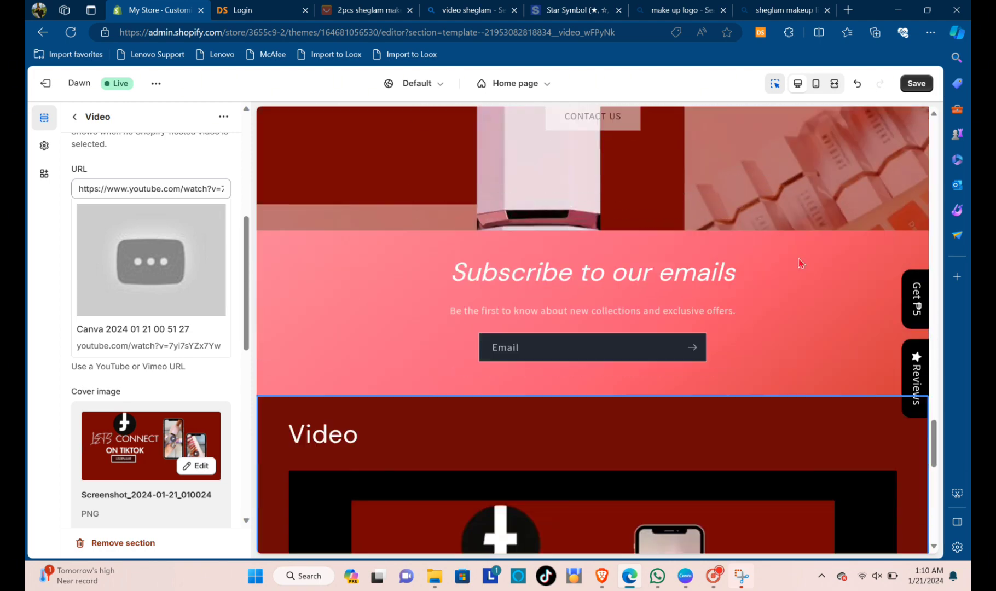
{"action": "scroll", "coordinate": [799, 263], "scroll_direction": "down", "scroll_amount": 3}
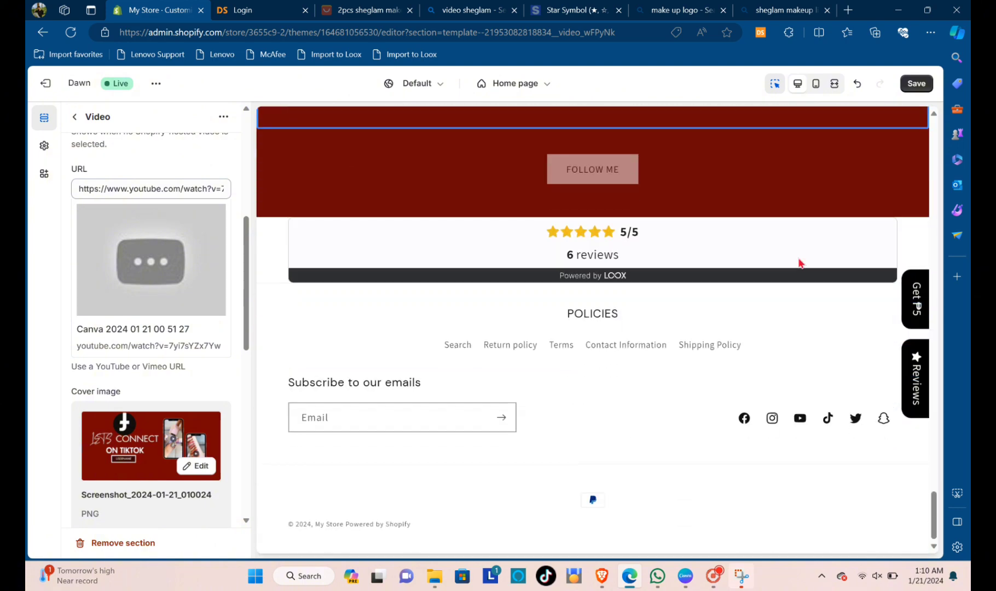
{"action": "scroll", "coordinate": [799, 263], "scroll_direction": "up", "scroll_amount": 12}
{"action": "scroll", "coordinate": [799, 264], "scroll_direction": "up", "scroll_amount": 15}
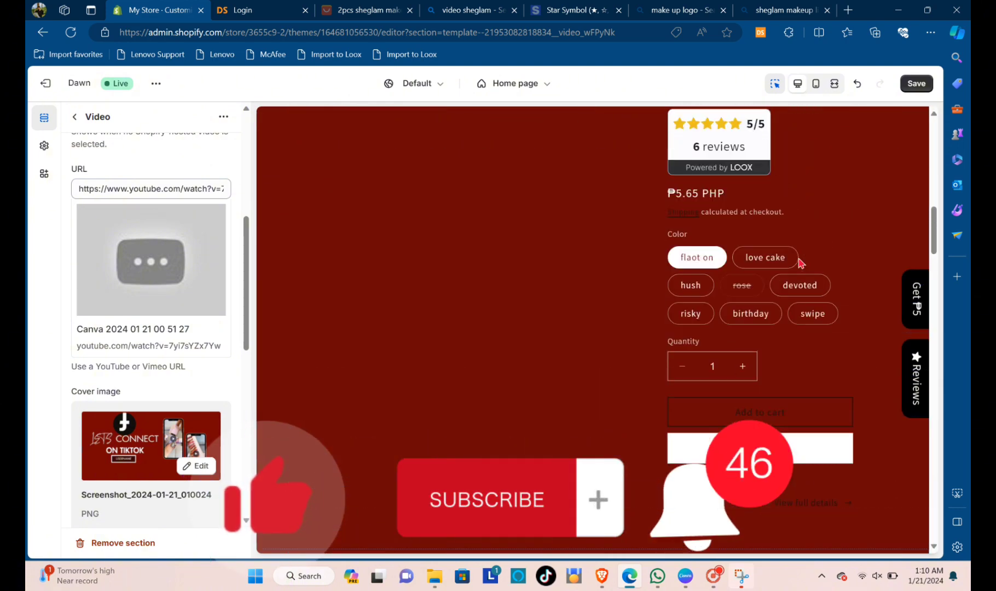
{"action": "scroll", "coordinate": [799, 263], "scroll_direction": "up", "scroll_amount": 10}
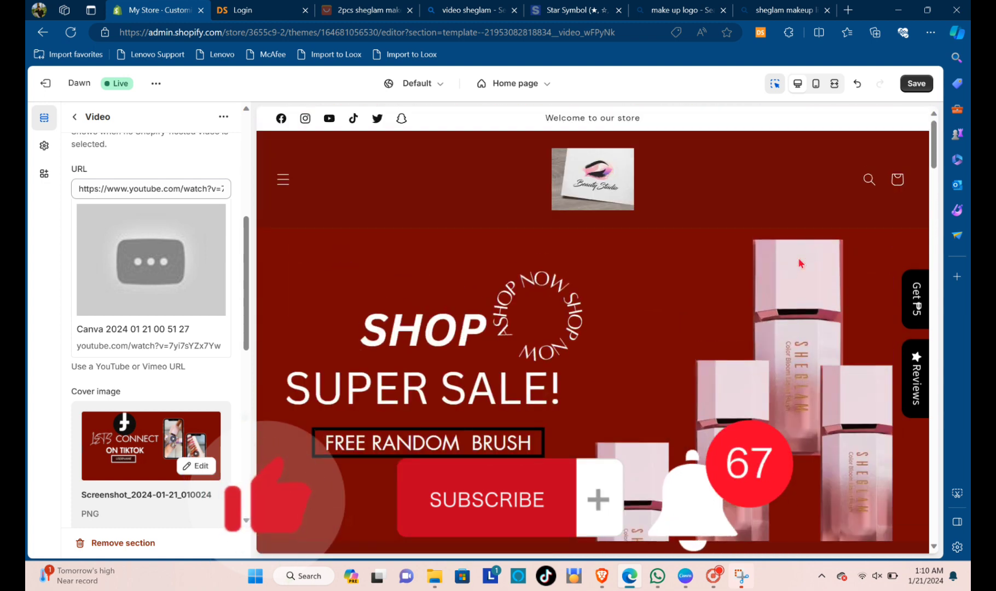